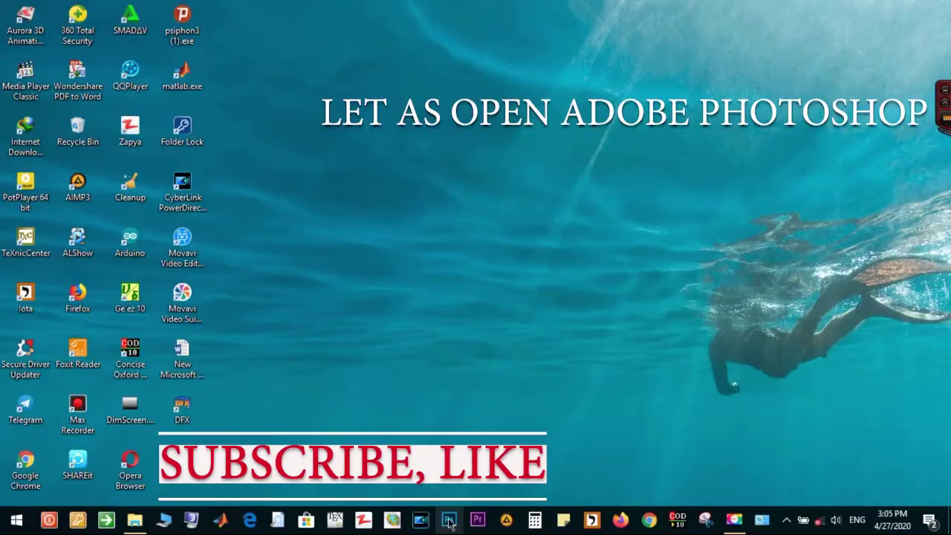
- Launch Photoshop and open the New Document dialog with the 2560 × 1440 px, 72 ppi preset
{"action": "left_click", "coordinate": [449, 521]}
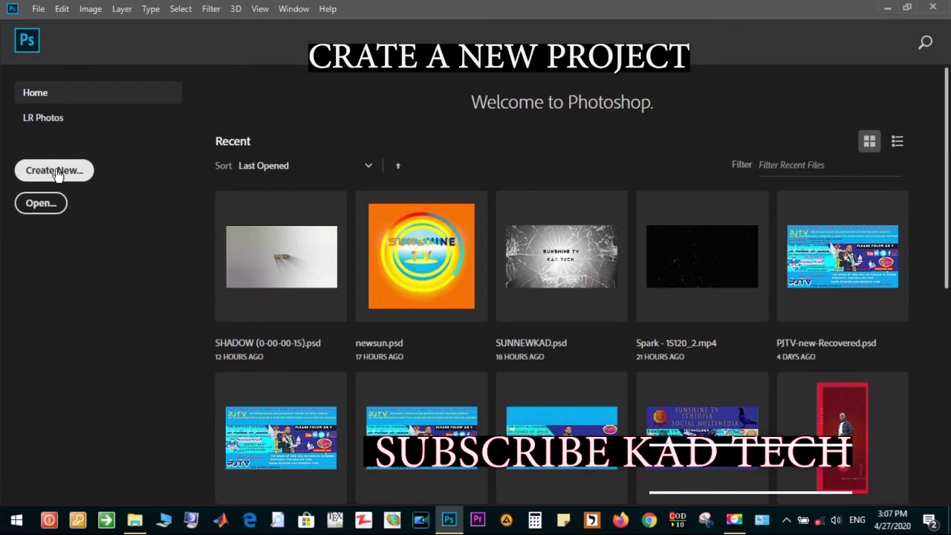
{"action": "left_click", "coordinate": [57, 174]}
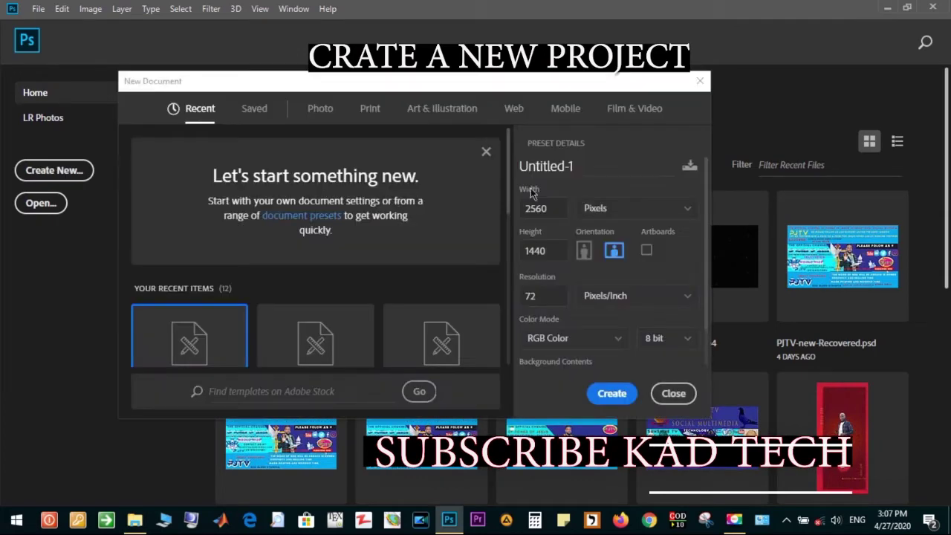
- Create a white 2560 × 1440 pixel document at 72 ppi, briefly trying centimetres first
{"action": "double_click", "coordinate": [555, 208]}
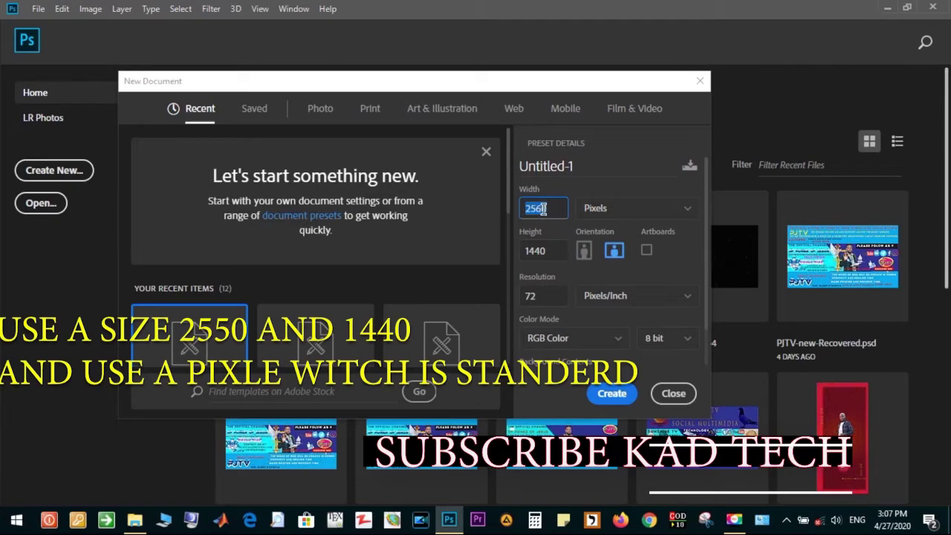
{"action": "left_click", "coordinate": [528, 210]}
{"action": "left_click", "coordinate": [625, 210]}
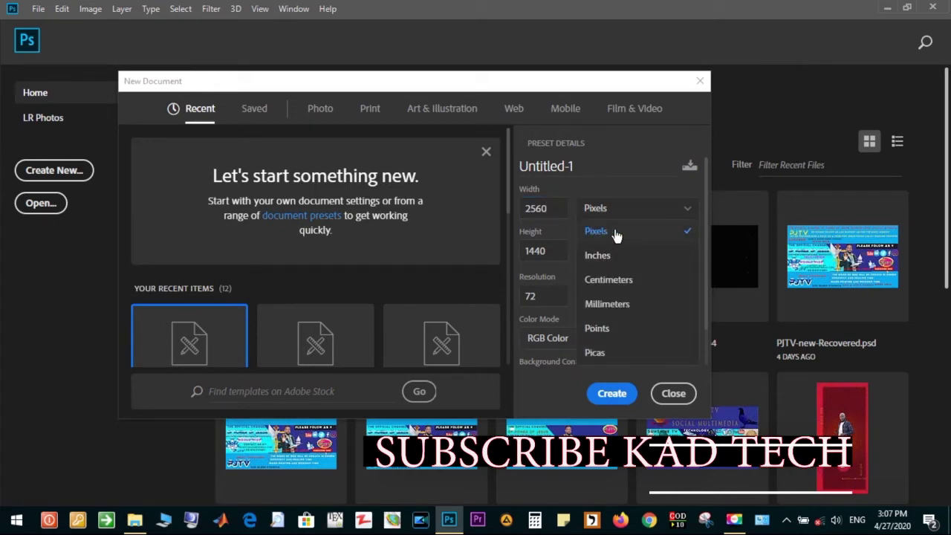
{"action": "left_click", "coordinate": [635, 279]}
{"action": "left_click", "coordinate": [651, 213]}
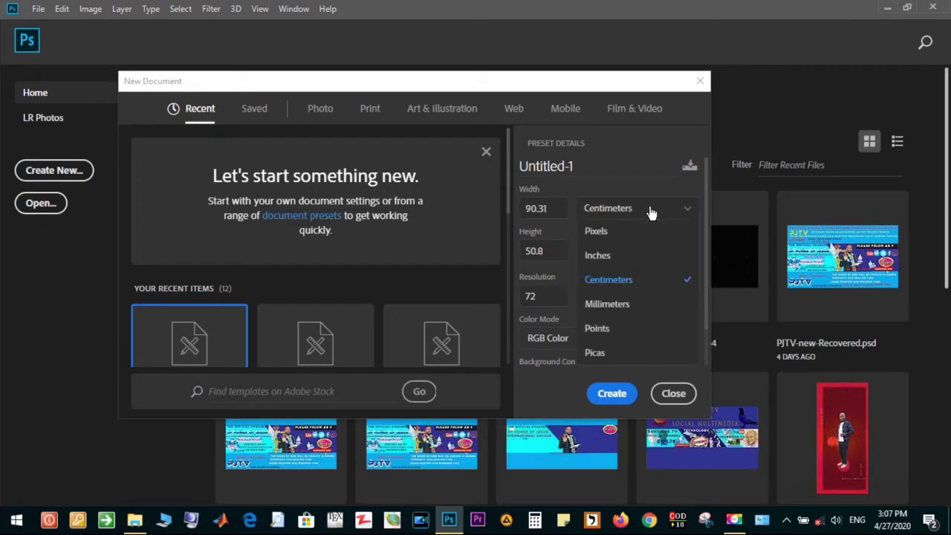
{"action": "left_click", "coordinate": [606, 231]}
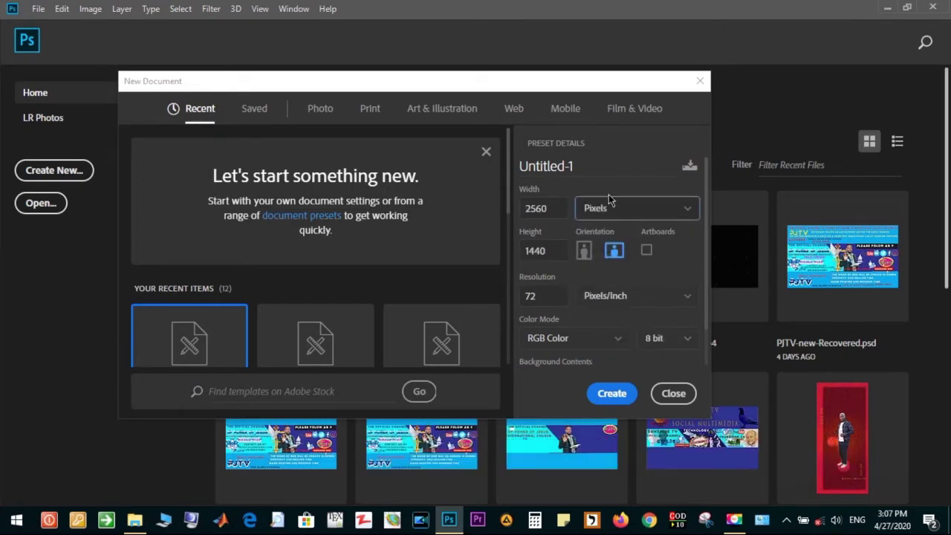
{"action": "left_click", "coordinate": [550, 208]}
{"action": "left_click", "coordinate": [556, 250]}
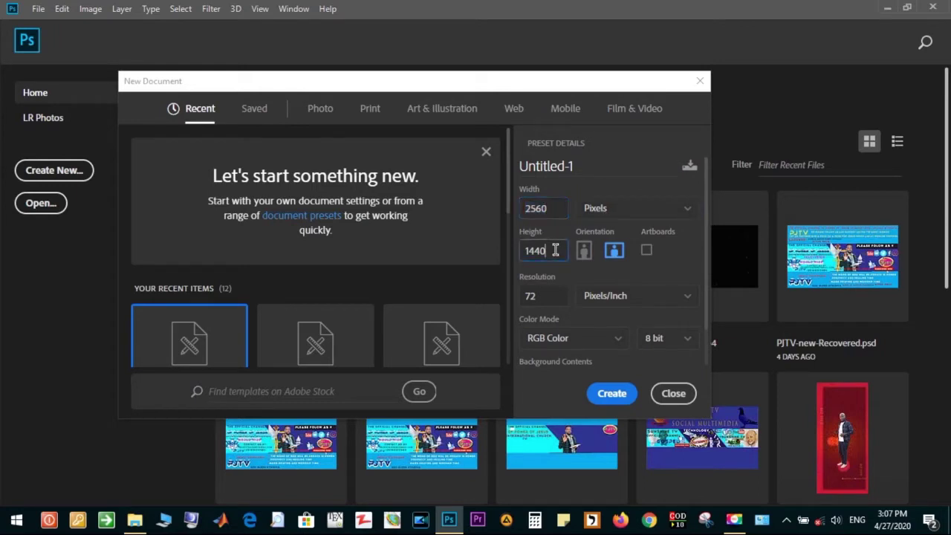
{"action": "key", "text": "Return"}
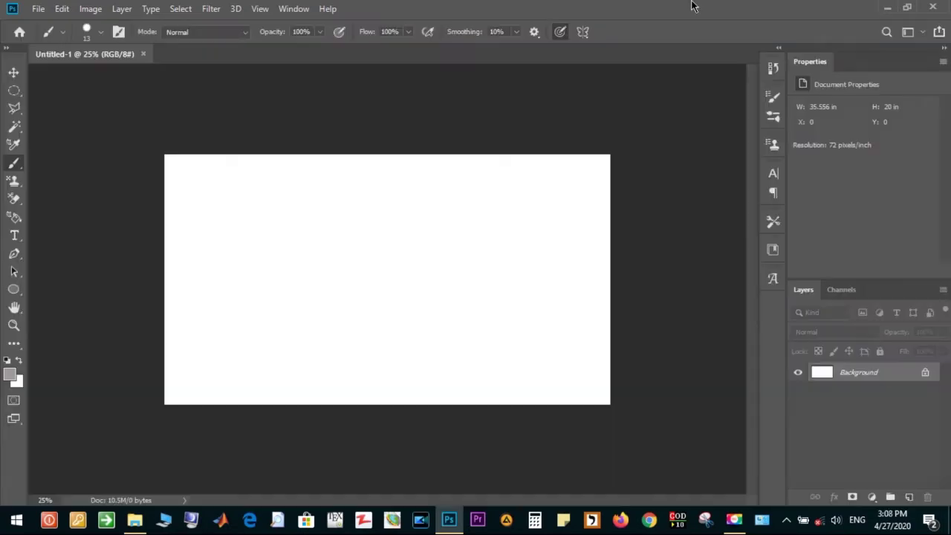
- Convert the background into masked Layer 0 and add a Gradient Overlay layer style
{"action": "double_click", "coordinate": [628, 15]}
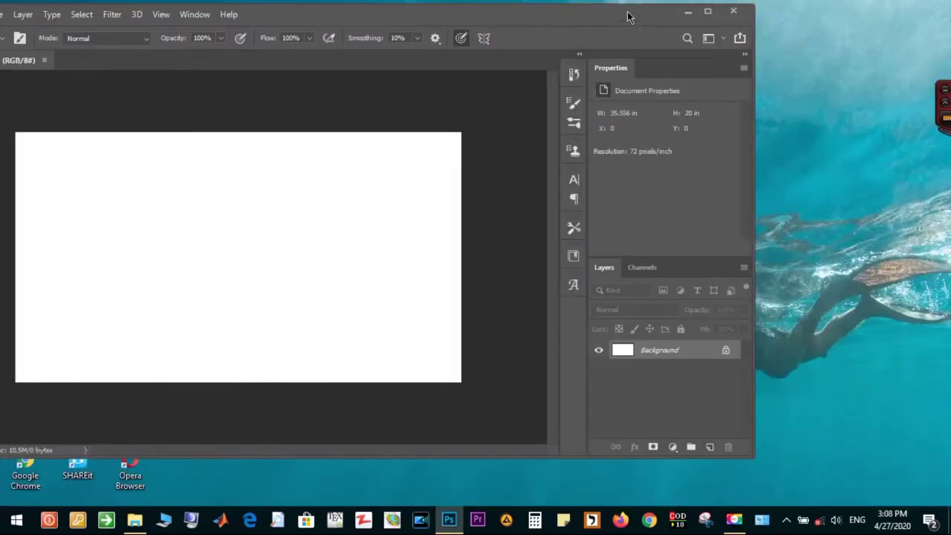
{"action": "left_click", "coordinate": [652, 449]}
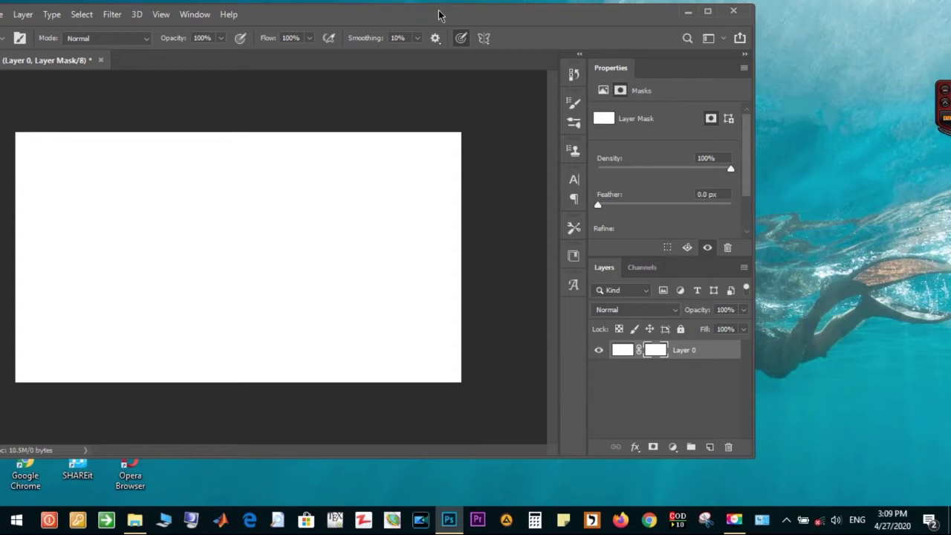
{"action": "left_click_drag", "start_coordinate": [439, 14], "coordinate": [548, 15]}
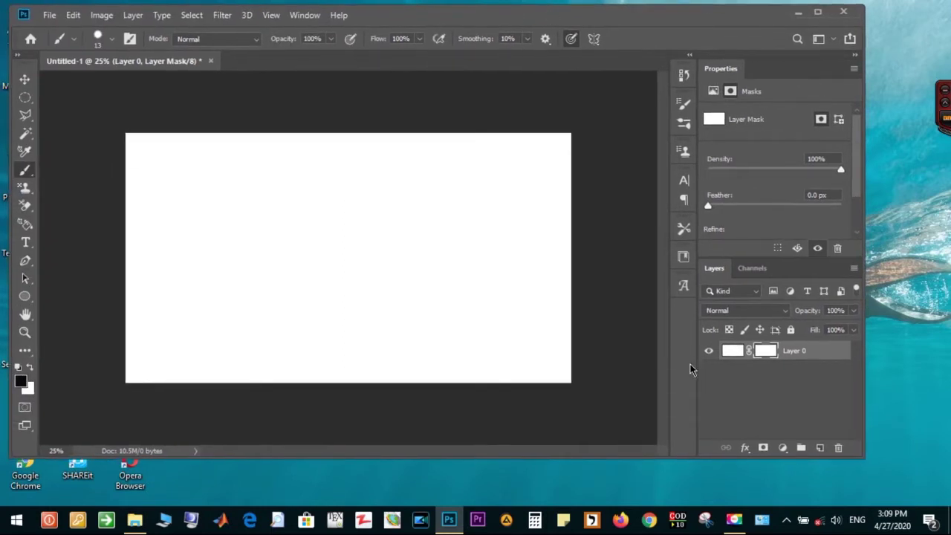
{"action": "left_click", "coordinate": [743, 449]}
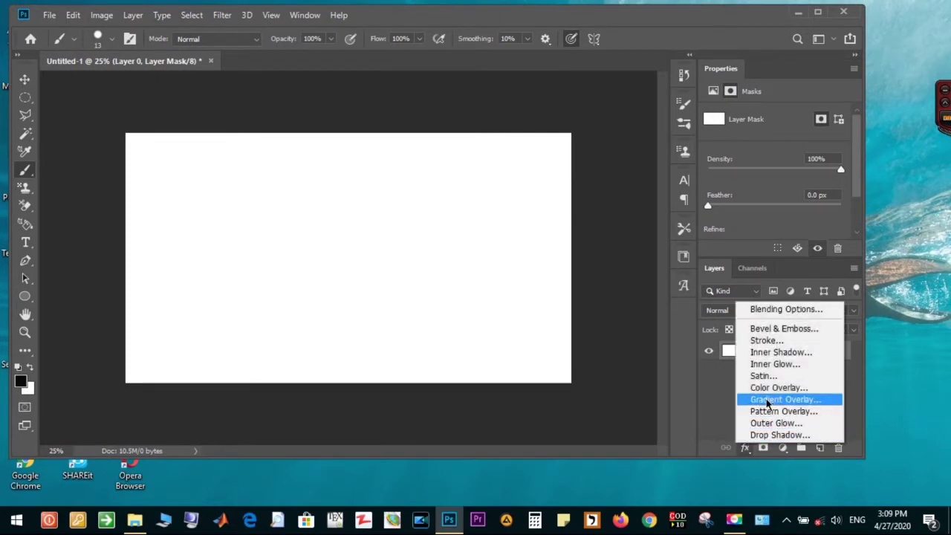
{"action": "left_click", "coordinate": [779, 400]}
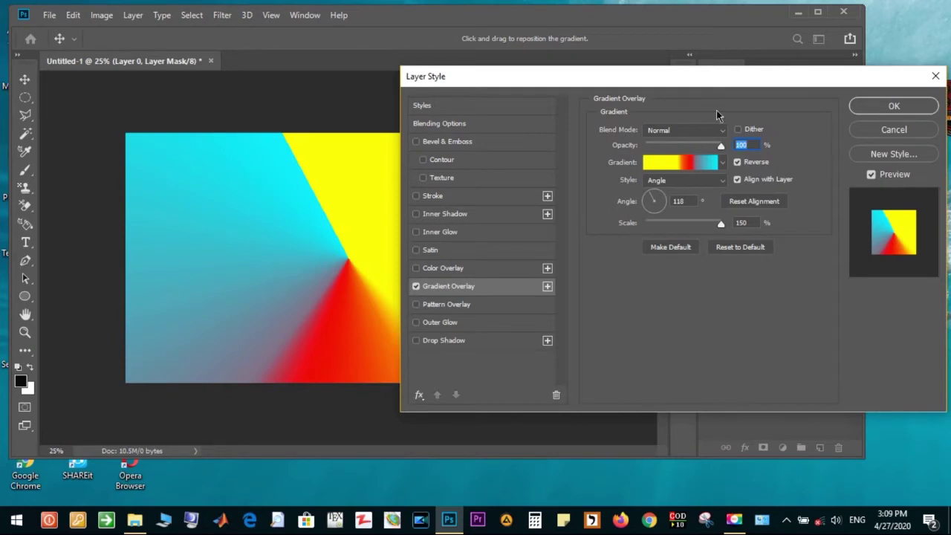
- Set the Gradient Overlay to Angle style at 100° with about 94% scale
{"action": "mouse_move", "coordinate": [700, 84]}
{"action": "left_mouse_down"}
{"action": "mouse_move", "coordinate": [647, 66]}
{"action": "mouse_move", "coordinate": [693, 64]}
{"action": "left_mouse_up"}
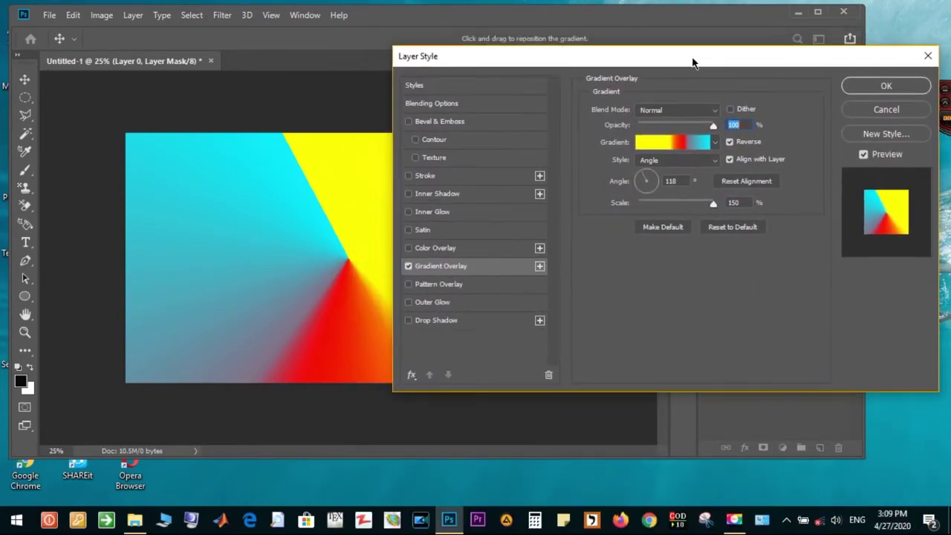
{"action": "left_click", "coordinate": [635, 187]}
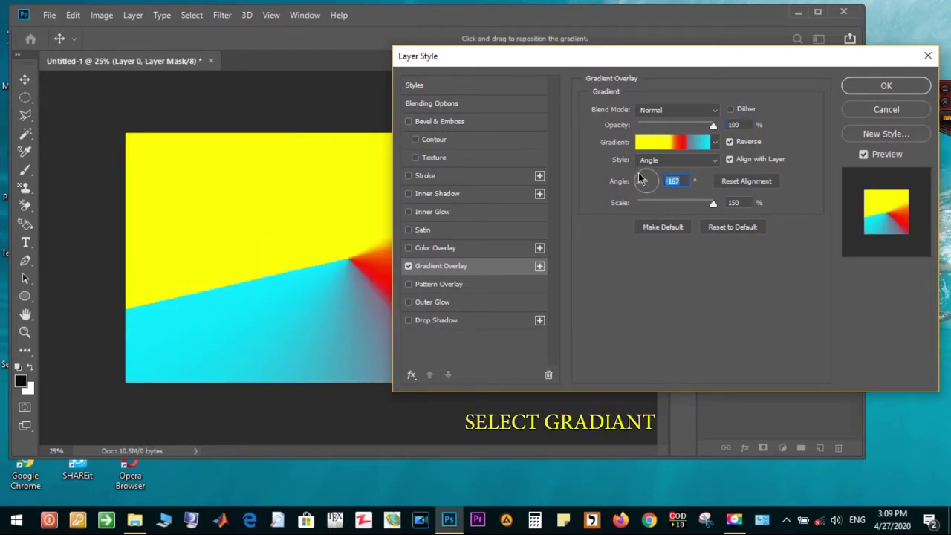
{"action": "left_click", "coordinate": [640, 177]}
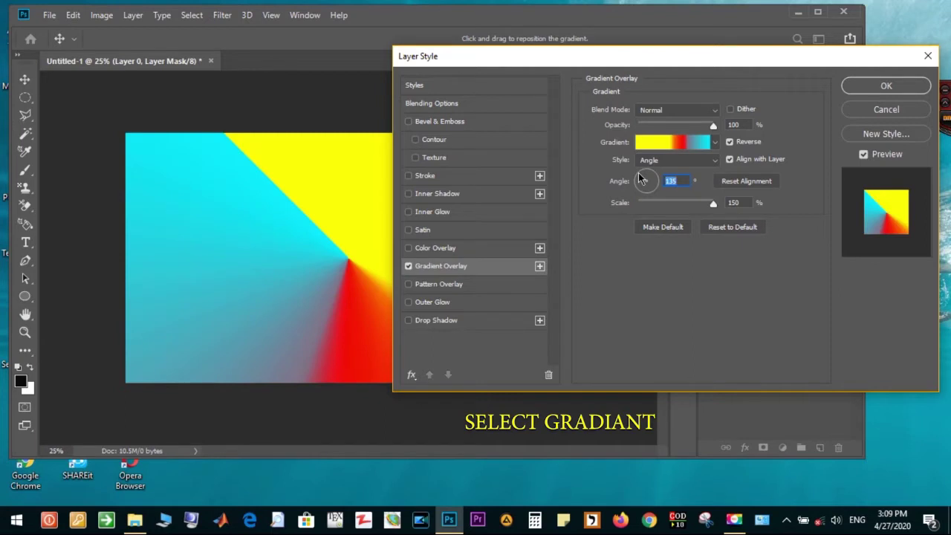
{"action": "left_click", "coordinate": [643, 177]}
{"action": "left_click_drag", "start_coordinate": [646, 178], "coordinate": [647, 178]}
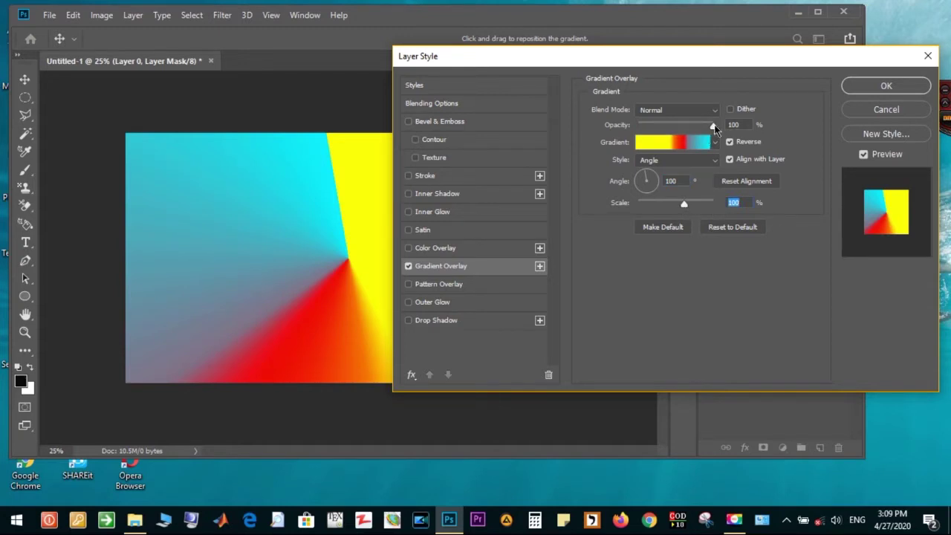
{"action": "left_click_drag", "start_coordinate": [709, 125], "coordinate": [717, 126]}
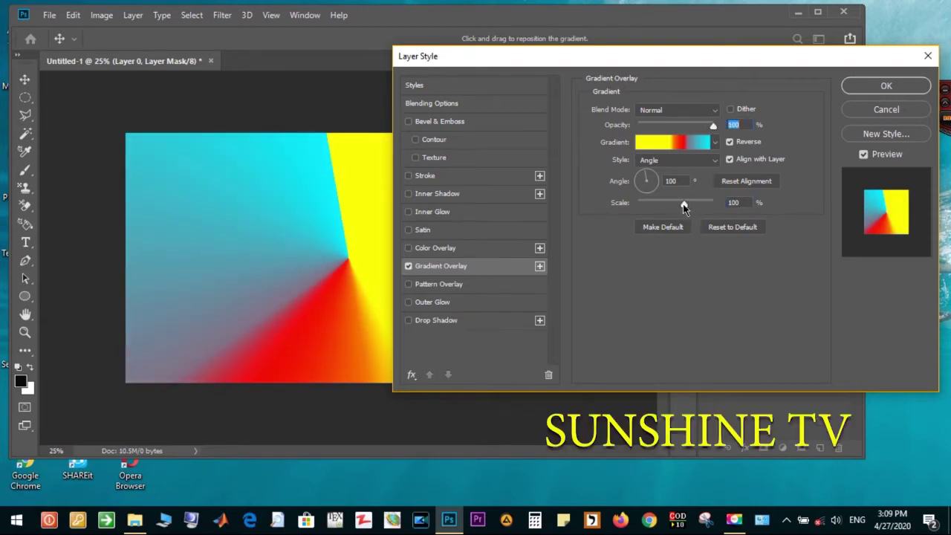
{"action": "left_click_drag", "start_coordinate": [683, 205], "coordinate": [694, 208]}
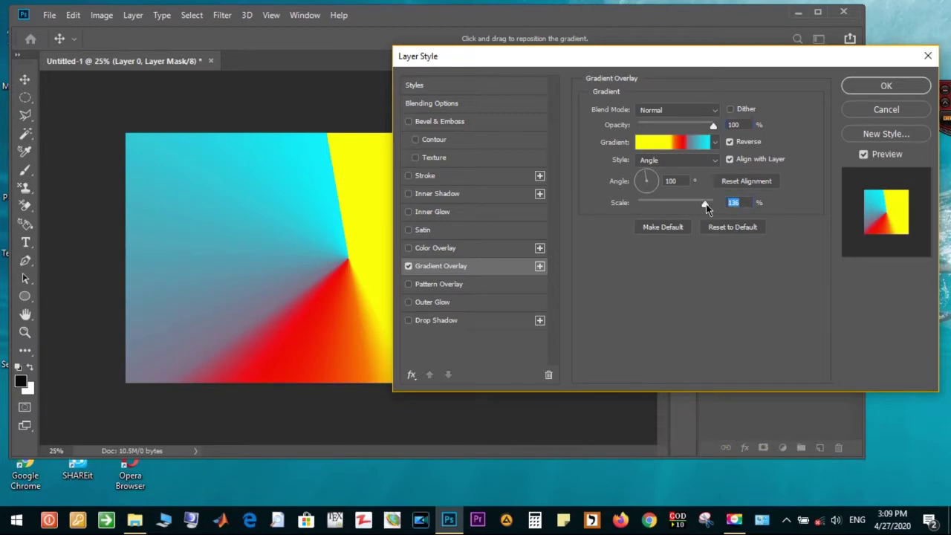
{"action": "left_click_drag", "start_coordinate": [706, 205], "coordinate": [682, 205]}
- Move the gradient's red stop to 43% and yellow stop to 61%, then apply
{"action": "left_click", "coordinate": [683, 143]}
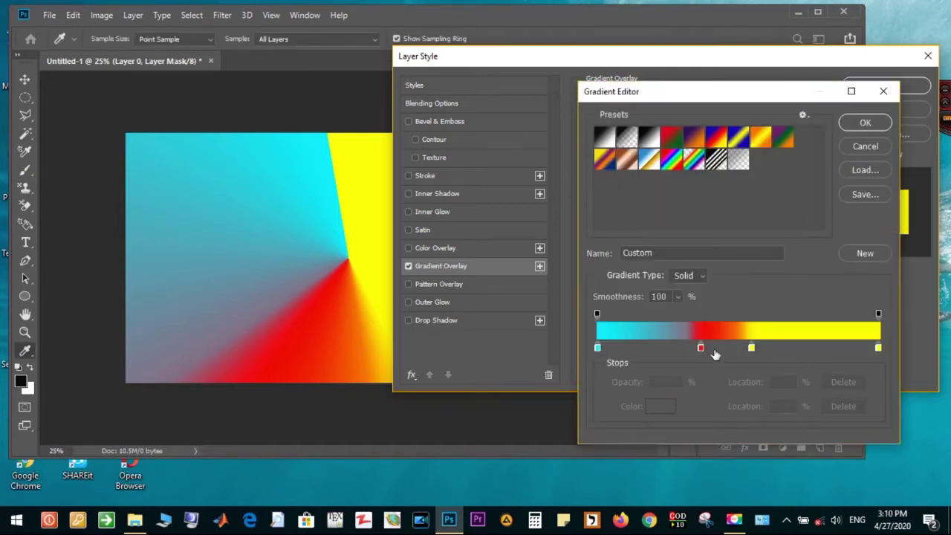
{"action": "left_click_drag", "start_coordinate": [751, 347], "coordinate": [769, 348]}
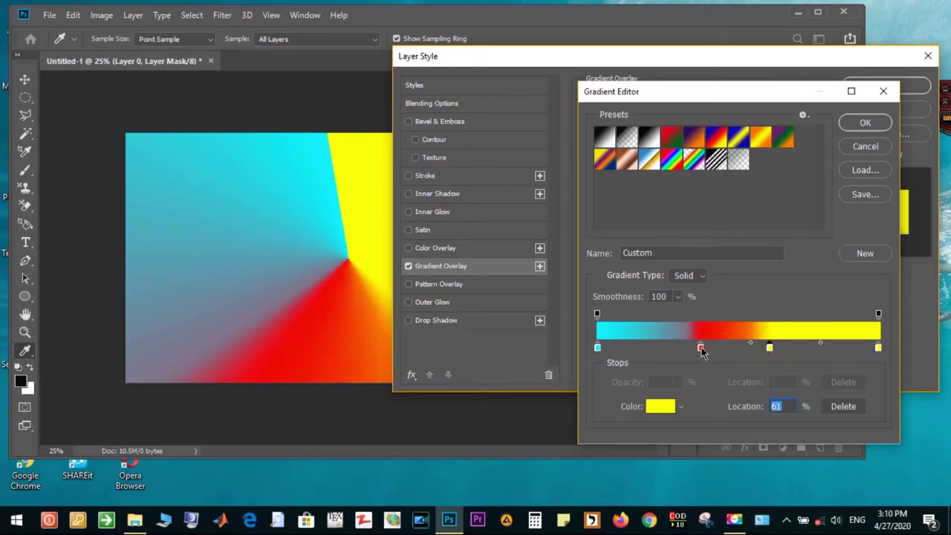
{"action": "left_click_drag", "start_coordinate": [701, 347], "coordinate": [718, 348]}
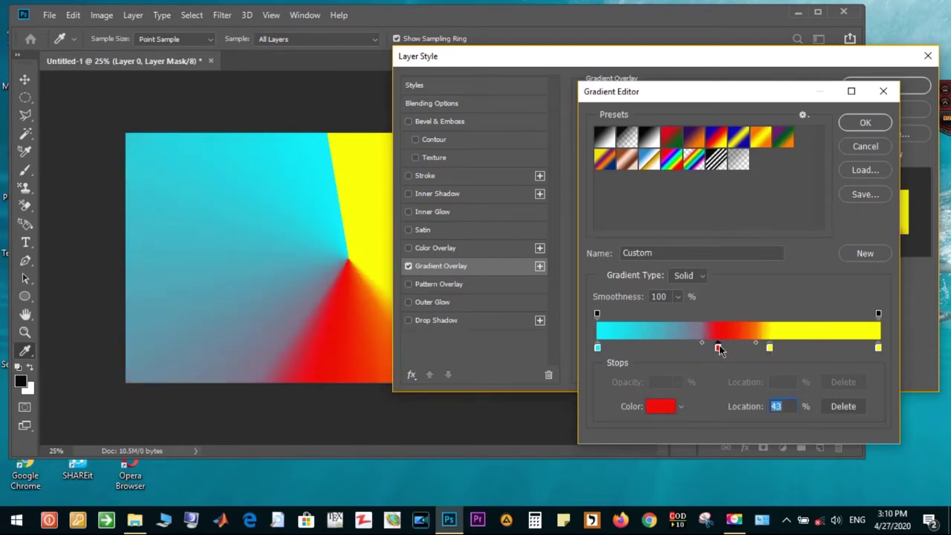
{"action": "left_click", "coordinate": [866, 124]}
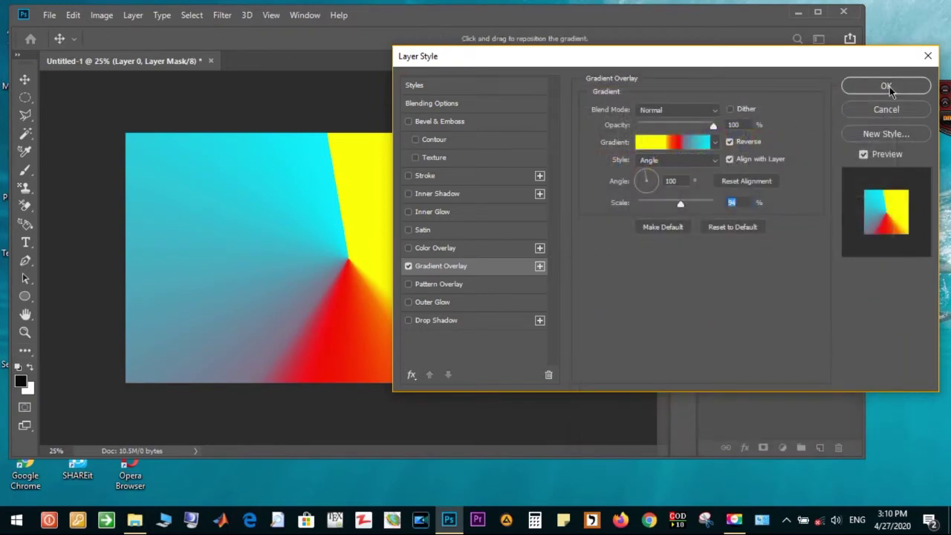
{"action": "left_click", "coordinate": [886, 86]}
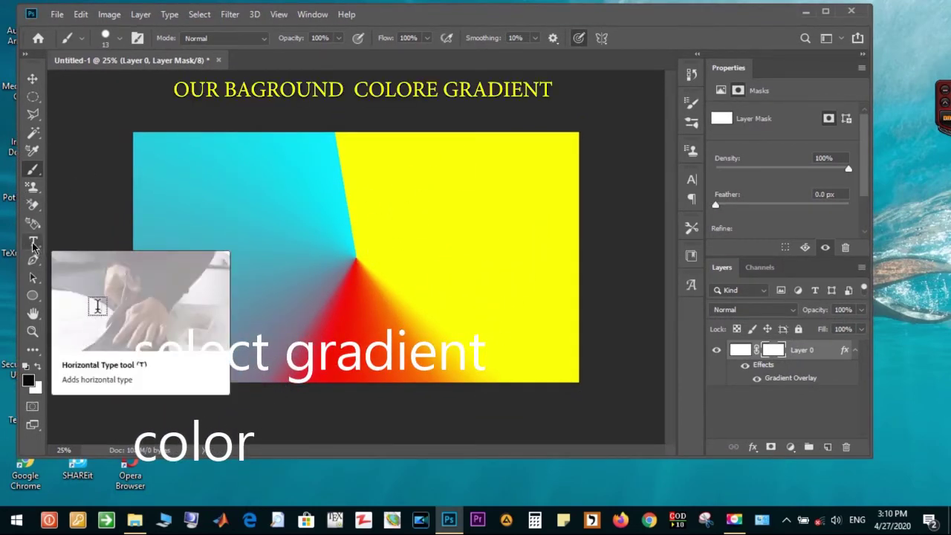
- Place an Ethnocentric horizontal text layer near the banner's top-left
{"action": "left_click", "coordinate": [33, 245]}
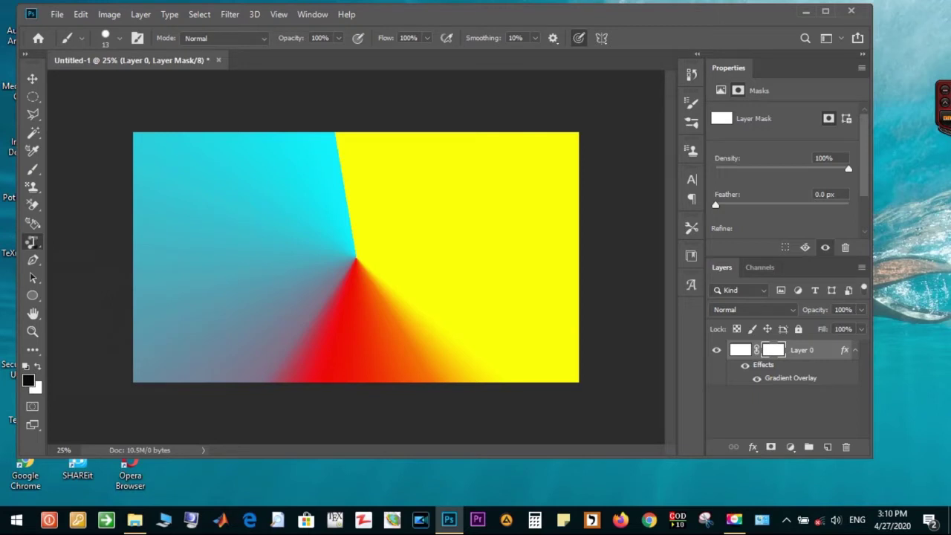
{"action": "left_click", "coordinate": [34, 245]}
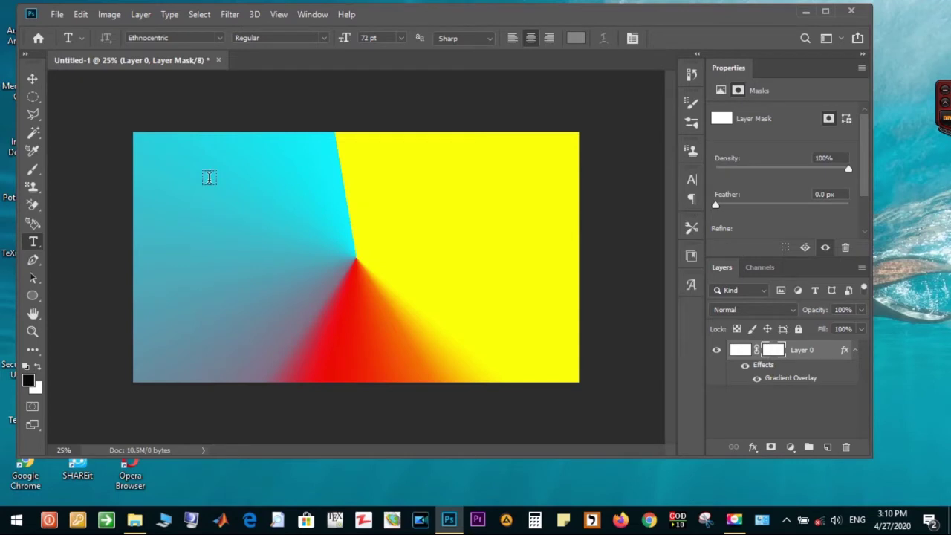
{"action": "left_click", "coordinate": [209, 177]}
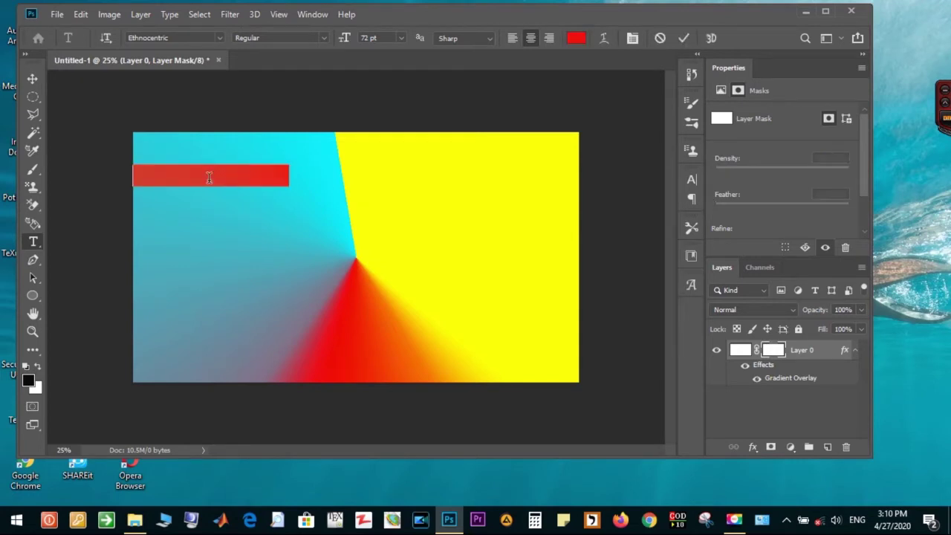
{"action": "left_click", "coordinate": [208, 176]}
{"action": "left_click_drag", "start_coordinate": [250, 200], "coordinate": [260, 197]}
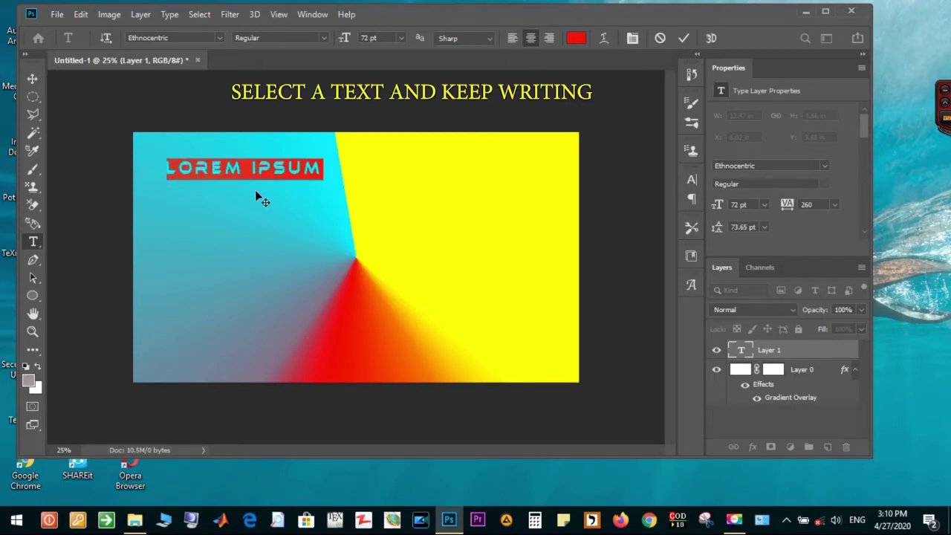
- Type the red 72 pt heading 'WEL-COME TO', commit it, and begin a line below
{"action": "key", "text": "BackSpace"}
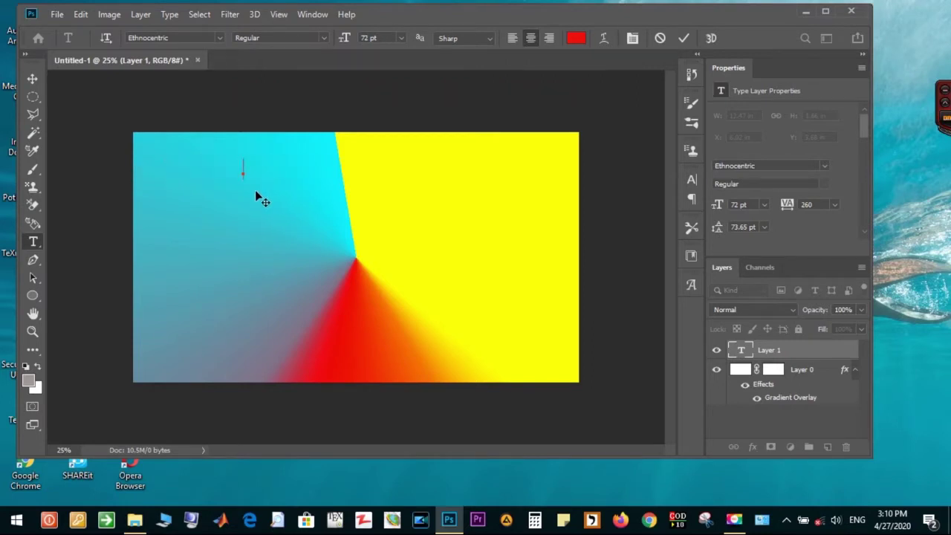
{"action": "type", "text": "WEL"}
{"action": "type", "text": "_"}
{"action": "key", "text": "BackSpace"}
{"action": "type", "text": "-"}
{"action": "type", "text": "COME T"}
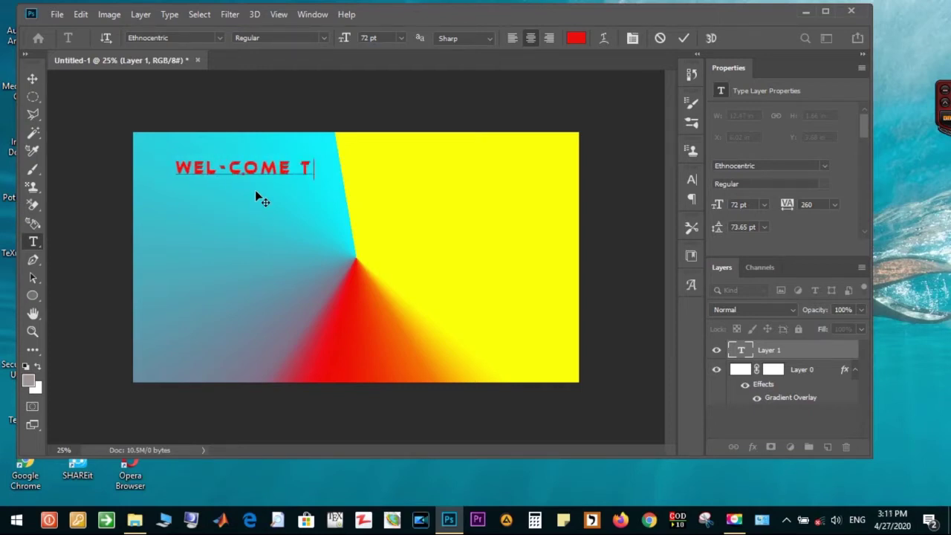
{"action": "type", "text": "O"}
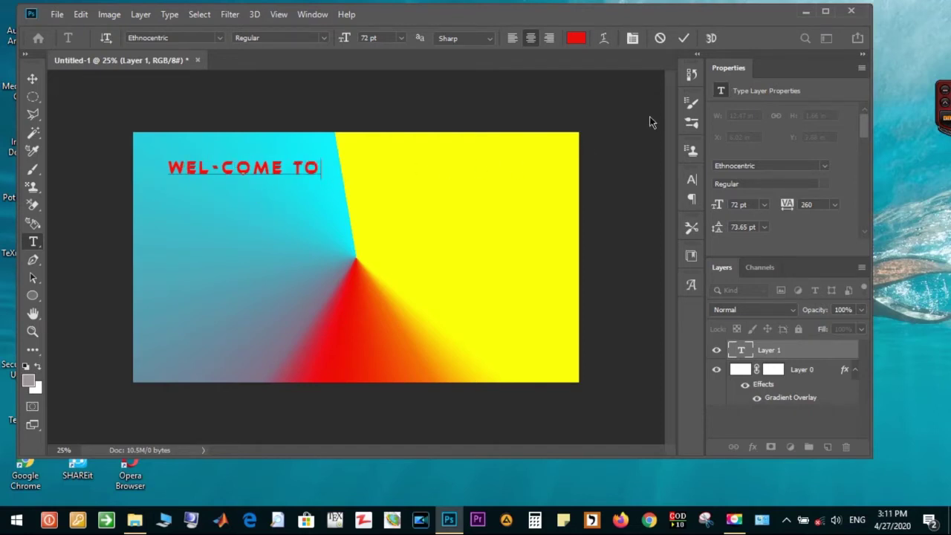
{"action": "left_click", "coordinate": [685, 38]}
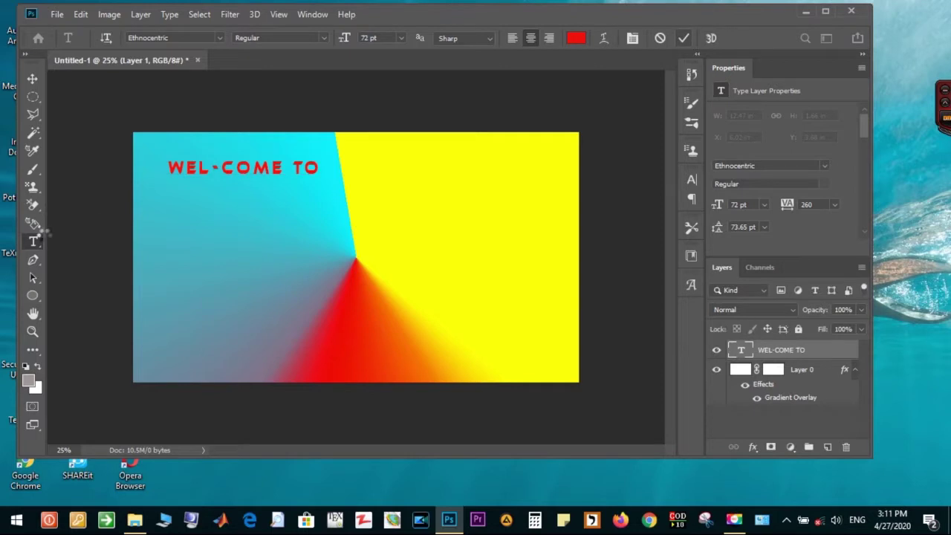
{"action": "left_click", "coordinate": [208, 207]}
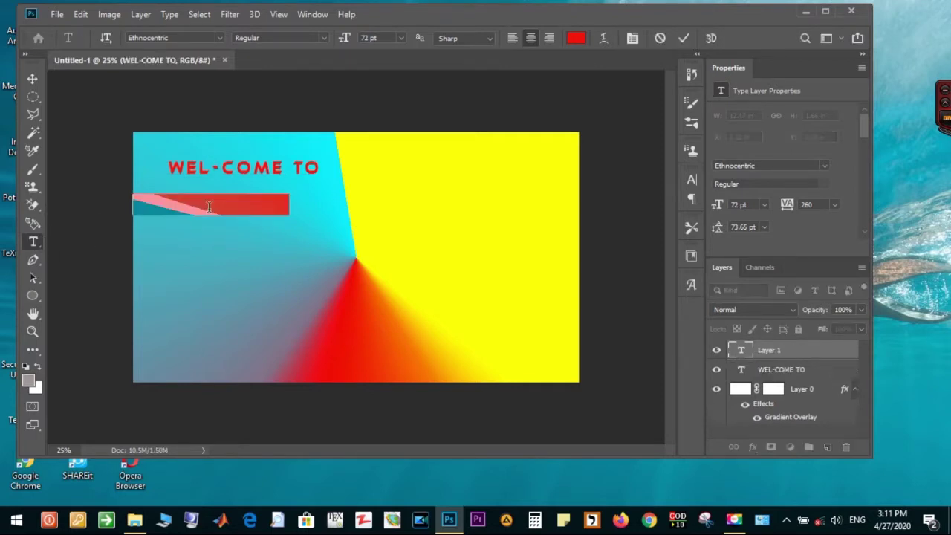
- Replace the placeholder with 'KAD TECH' and align it under the heading
{"action": "left_click_drag", "start_coordinate": [218, 227], "coordinate": [260, 228]}
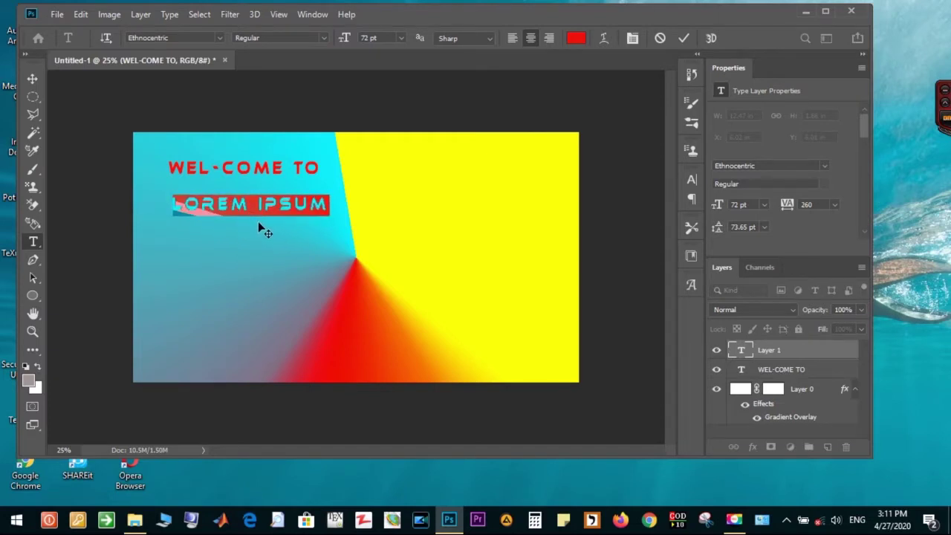
{"action": "key", "text": "BackSpace"}
{"action": "type", "text": "KA"}
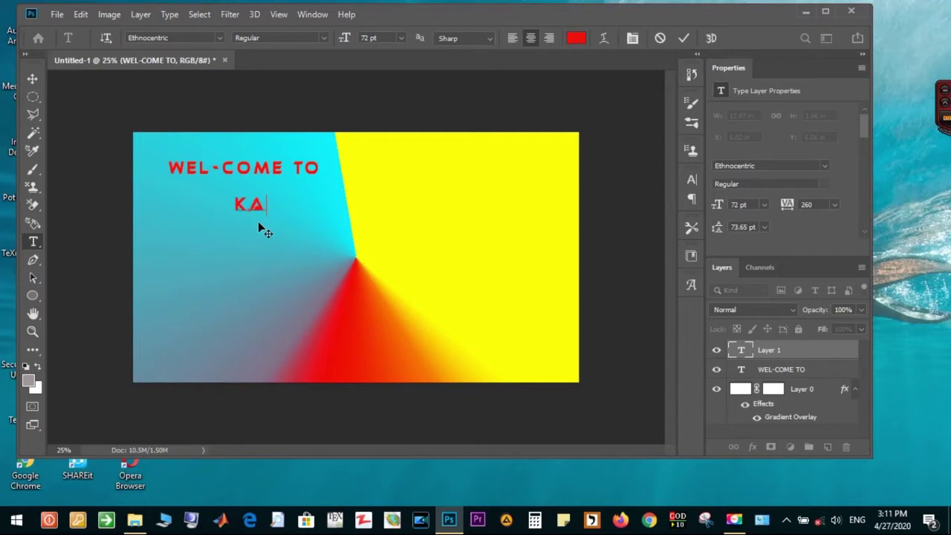
{"action": "type", "text": "D TECH"}
{"action": "left_click_drag", "start_coordinate": [259, 225], "coordinate": [230, 225]}
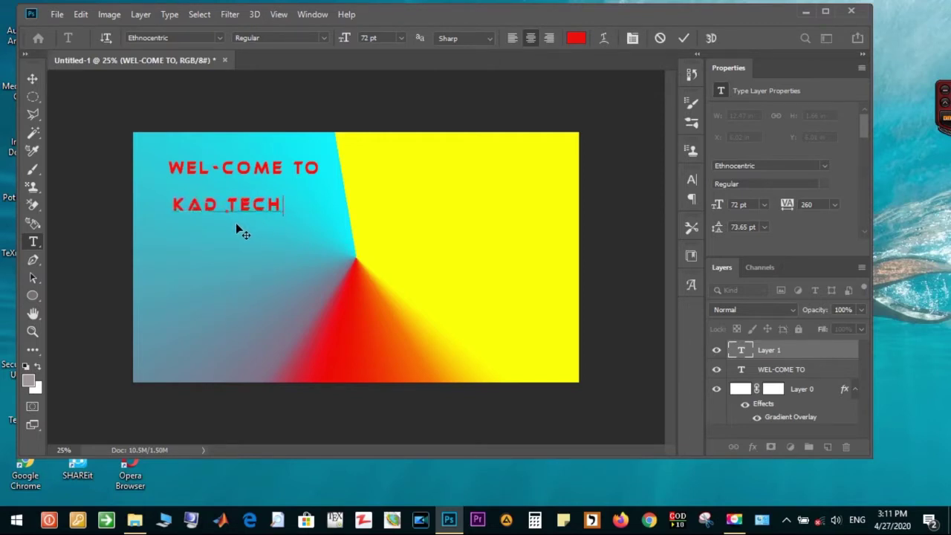
- Set the KAD TECH text to 80 pt
{"action": "left_click", "coordinate": [401, 38]}
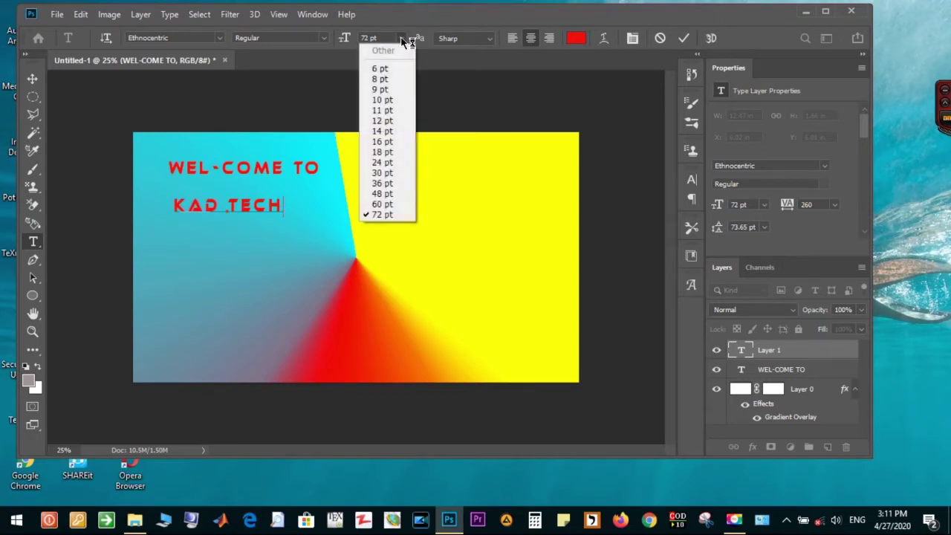
{"action": "left_click", "coordinate": [402, 40]}
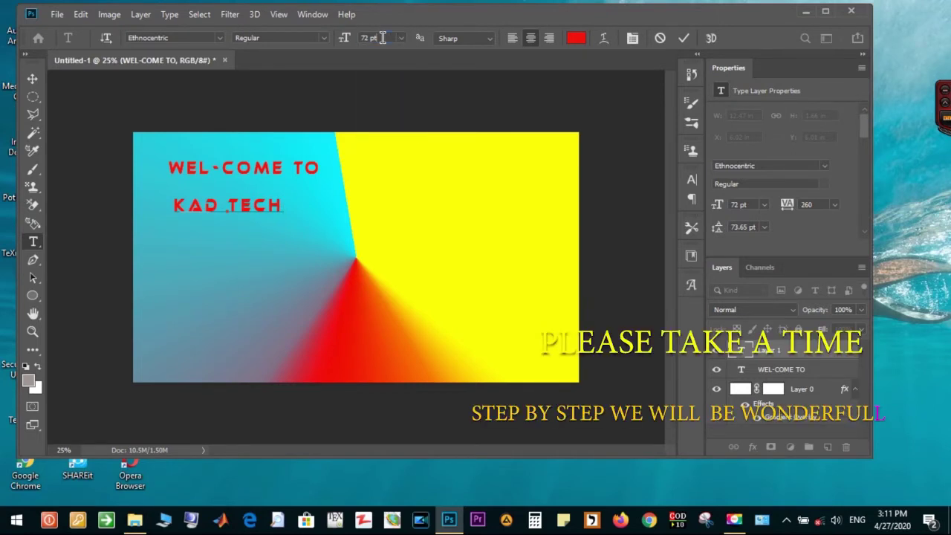
{"action": "left_click_drag", "start_coordinate": [382, 38], "coordinate": [362, 41]}
{"action": "key", "text": "BackSpace"}
{"action": "type", "text": "80"}
{"action": "key", "text": "Return"}
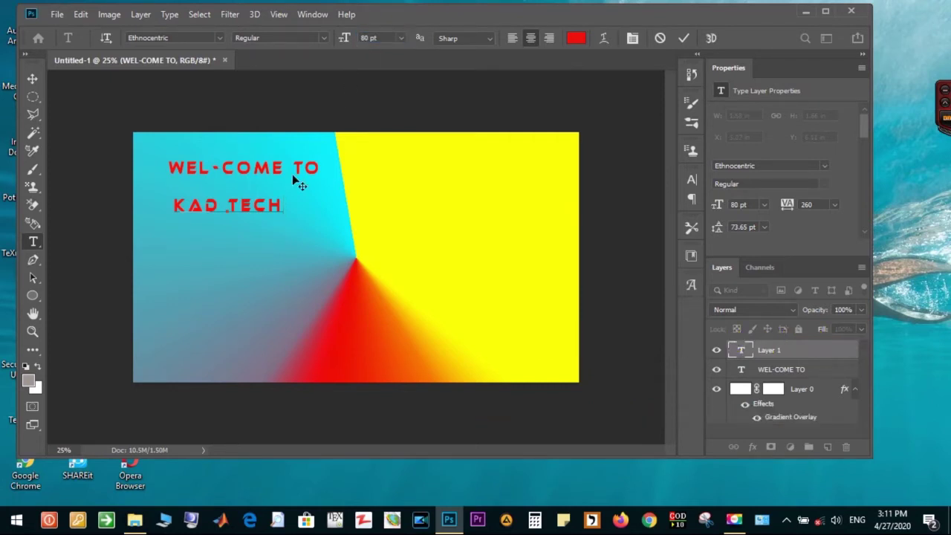
{"action": "left_click_drag", "start_coordinate": [283, 206], "coordinate": [172, 202]}
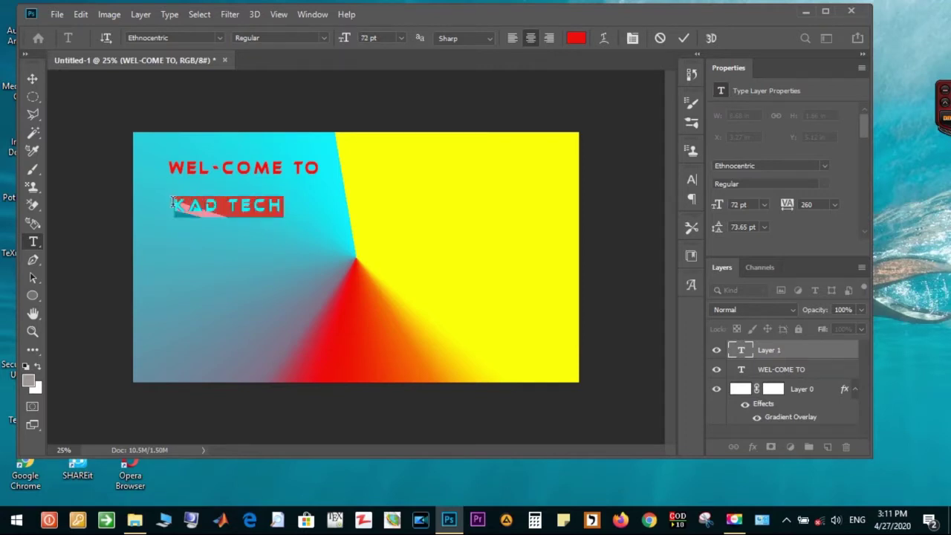
{"action": "left_click", "coordinate": [372, 38]}
{"action": "type", "text": "80"}
{"action": "key", "text": "Return"}
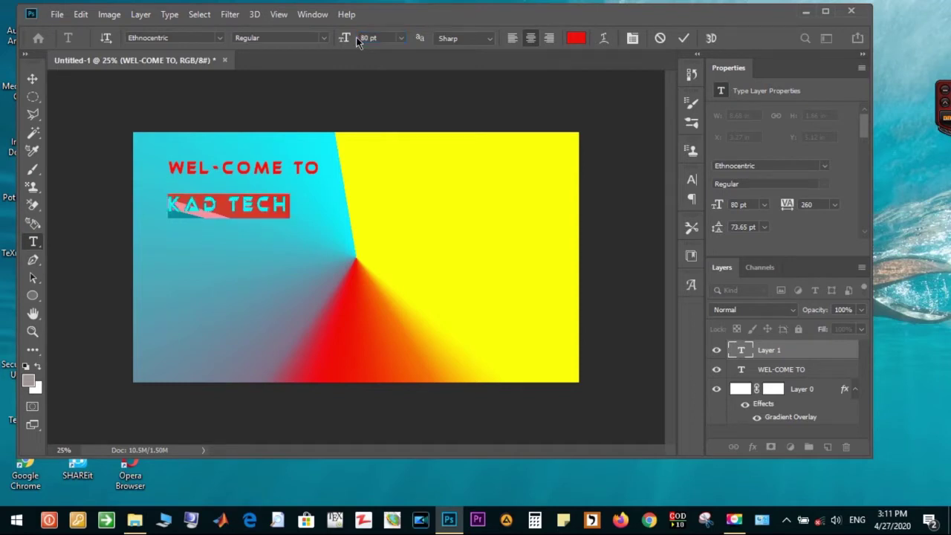
- Nudge KAD TECH slightly down and commit it
{"action": "left_click_drag", "start_coordinate": [226, 224], "coordinate": [228, 232]}
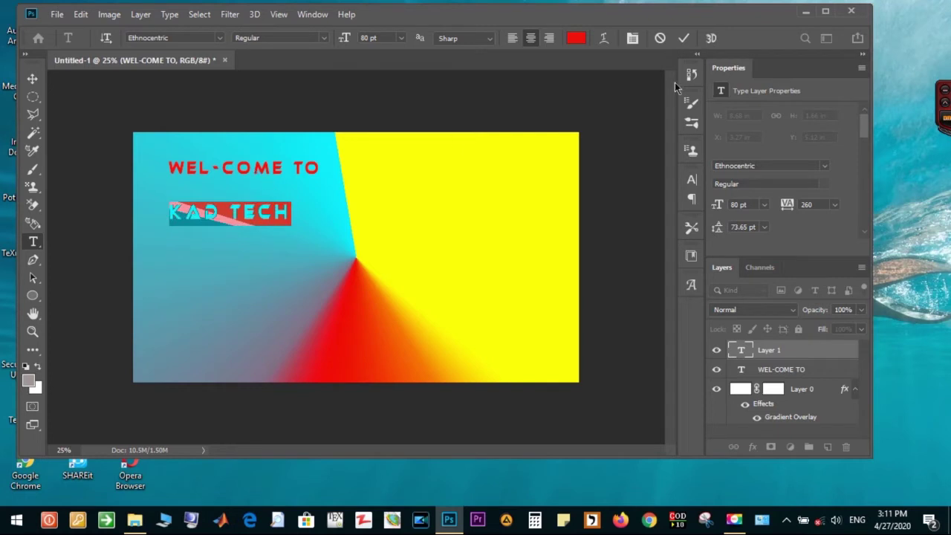
{"action": "left_click", "coordinate": [683, 38]}
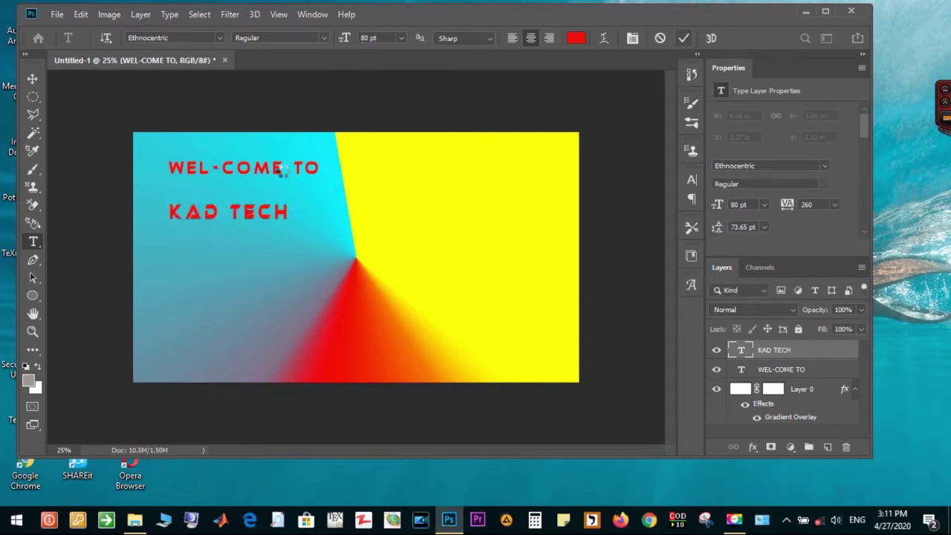
{"action": "left_click", "coordinate": [277, 167]}
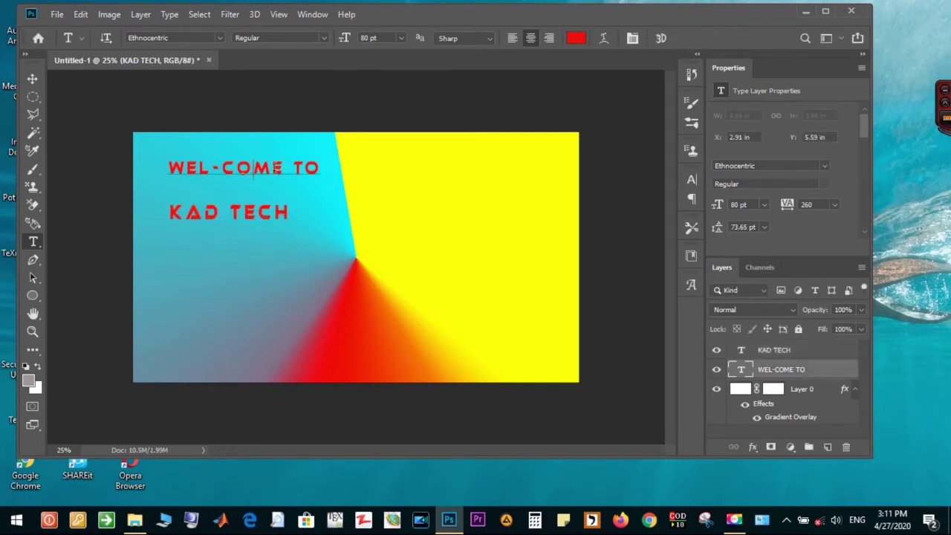
- Shift WEL-COME TO slightly left and enlarge it to 85 pt
{"action": "left_click_drag", "start_coordinate": [220, 172], "coordinate": [325, 177]}
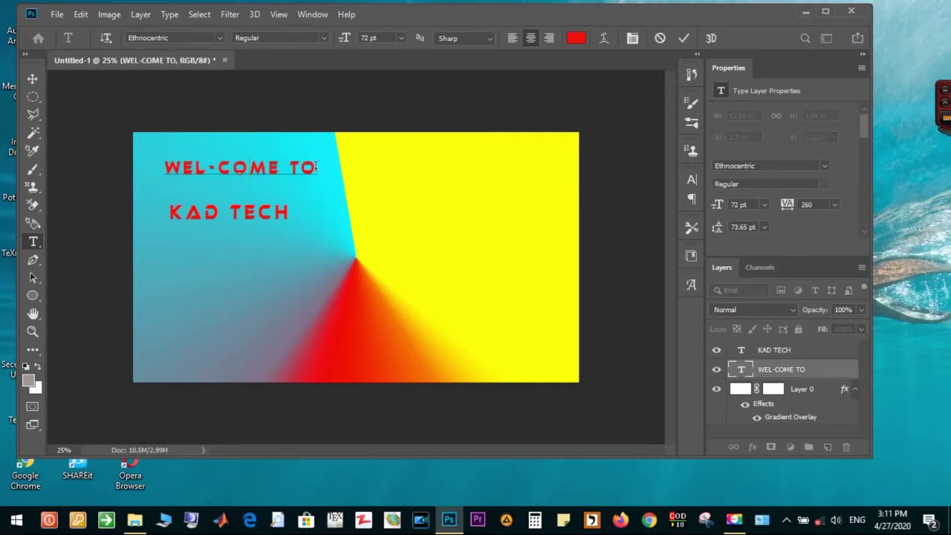
{"action": "left_click_drag", "start_coordinate": [318, 168], "coordinate": [165, 149]}
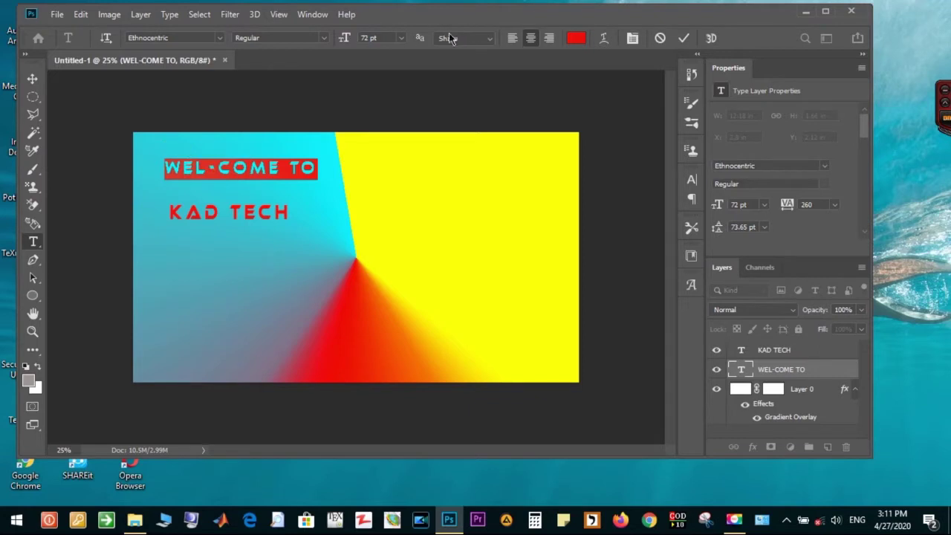
{"action": "left_click_drag", "start_coordinate": [385, 37], "coordinate": [359, 38]}
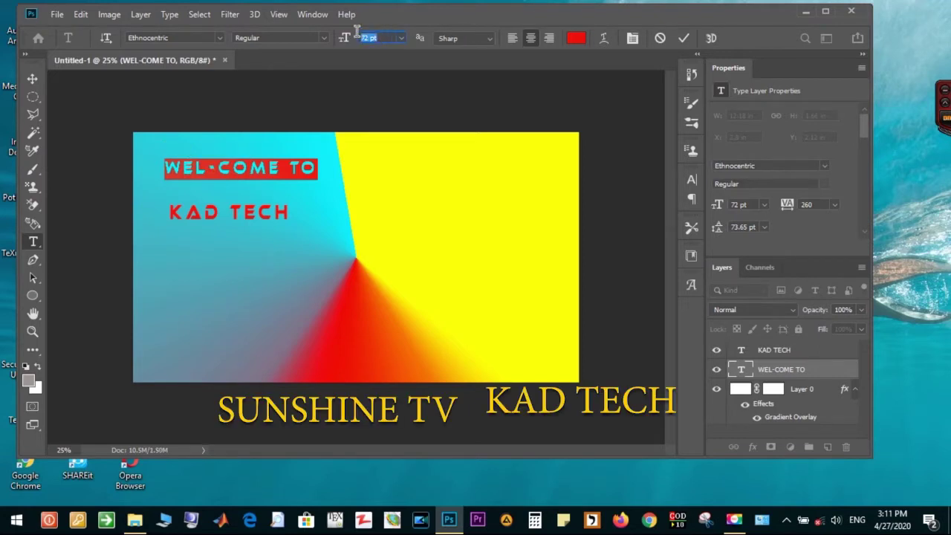
{"action": "key", "text": "BackSpace"}
{"action": "type", "text": "85"}
{"action": "key", "text": "Return"}
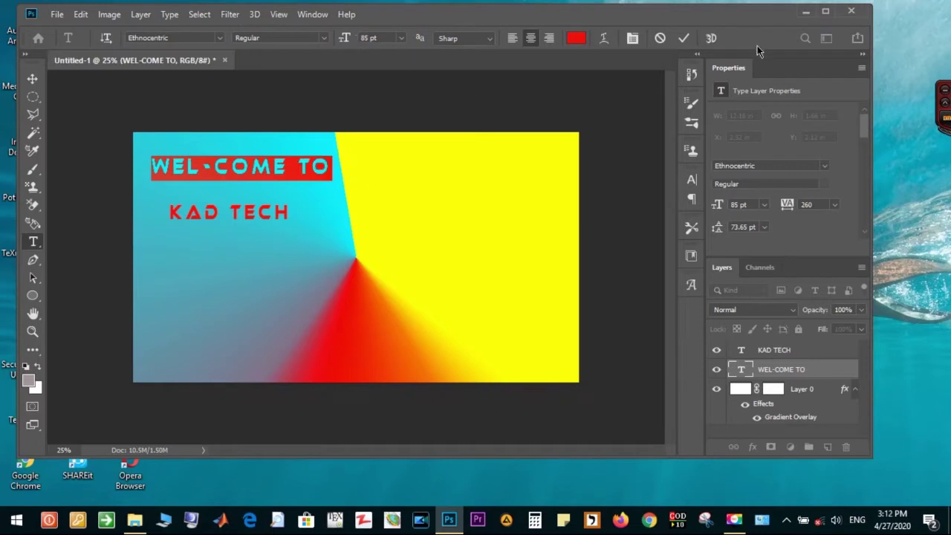
{"action": "left_click", "coordinate": [684, 38]}
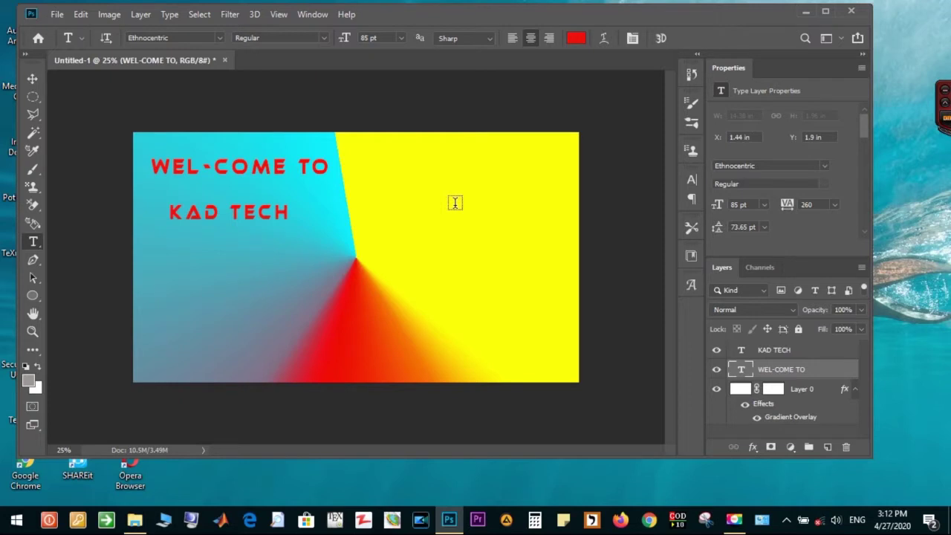
{"action": "left_click", "coordinate": [407, 214]}
- Add the red text 'SUNSHINE' on the yellow side of the banner
{"action": "left_click_drag", "start_coordinate": [409, 229], "coordinate": [469, 244]}
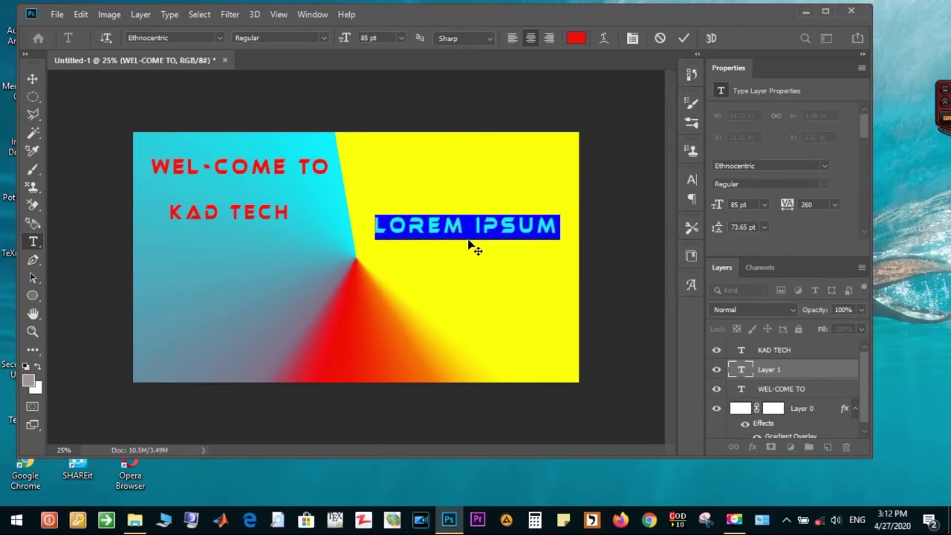
{"action": "key", "text": "Delete"}
{"action": "type", "text": "S"}
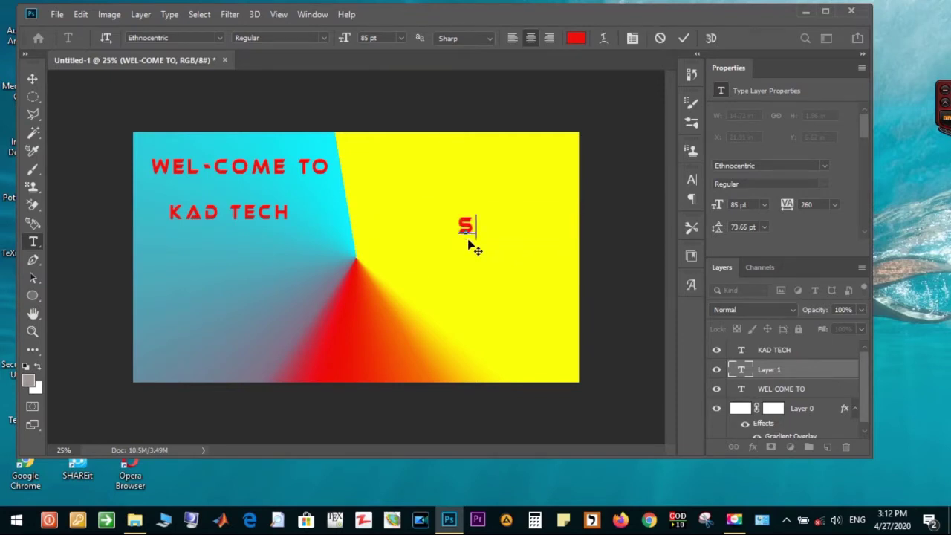
{"action": "type", "text": "UNS"}
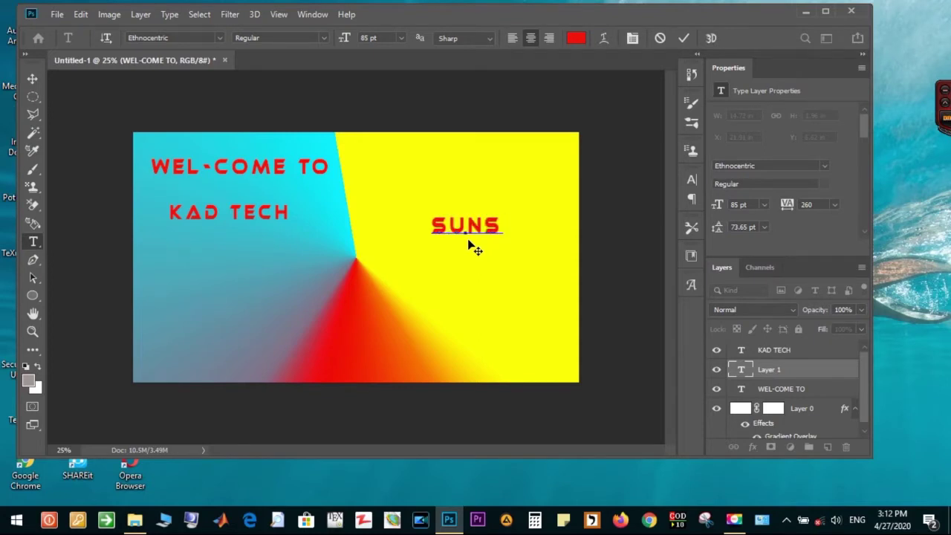
{"action": "type", "text": "HINE"}
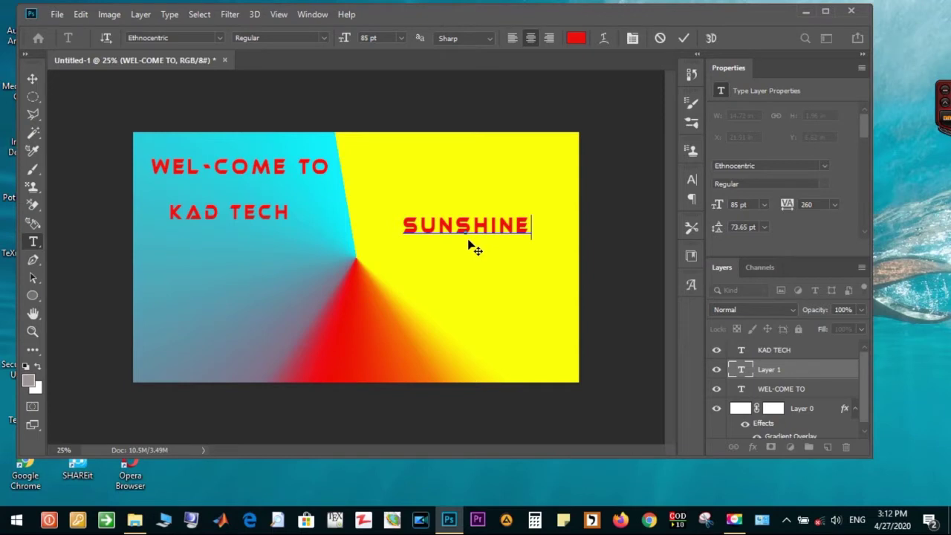
{"action": "left_click", "coordinate": [683, 39]}
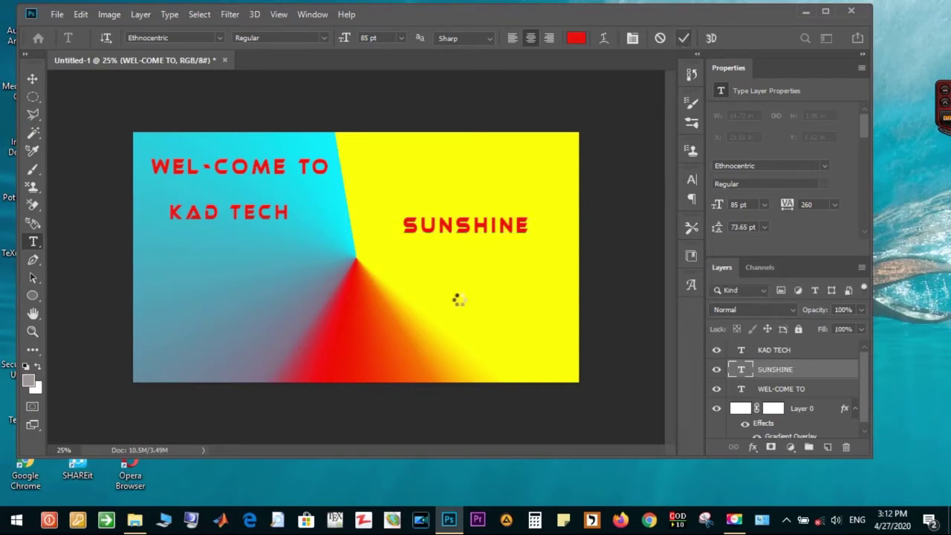
- Add the red text 'TV' centred beneath SUNSHINE
{"action": "left_click", "coordinate": [453, 275]}
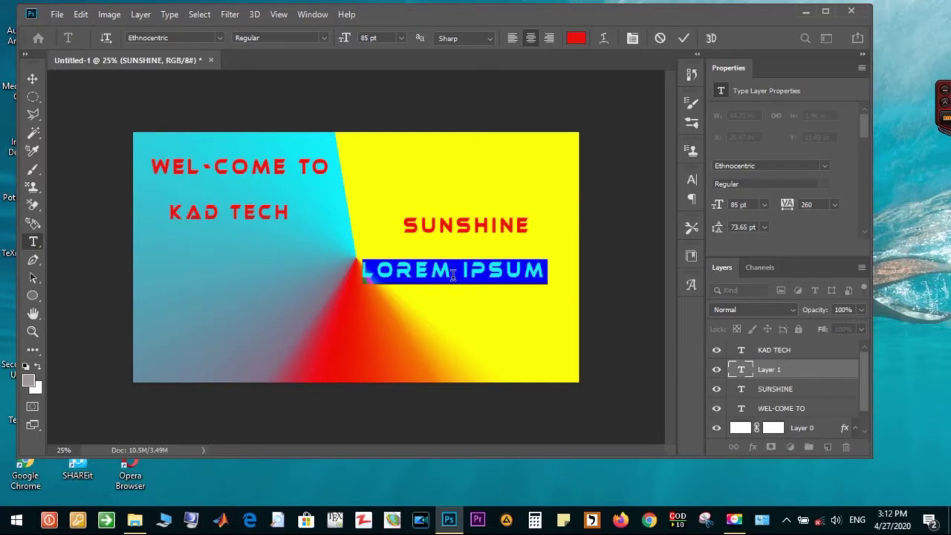
{"action": "key", "text": "BackSpace"}
{"action": "type", "text": "TV"}
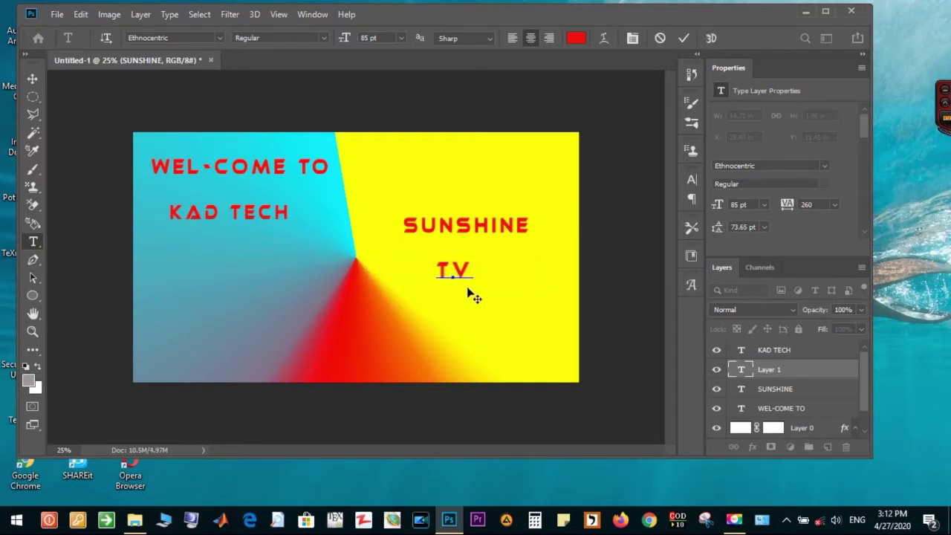
{"action": "left_click_drag", "start_coordinate": [478, 285], "coordinate": [481, 284]}
{"action": "left_click", "coordinate": [684, 38]}
{"action": "left_click", "coordinate": [684, 38]}
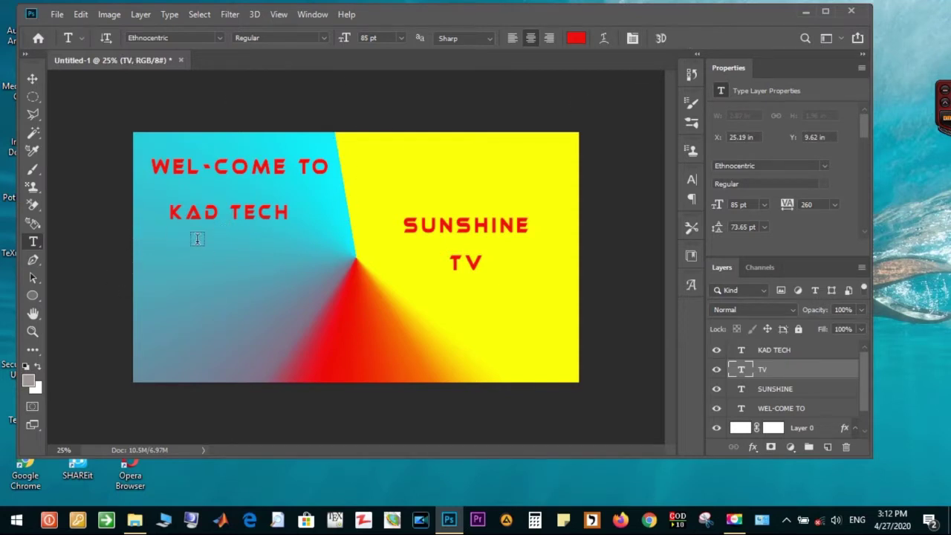
- Enlarge KAD TECH to 90 pt and move it further down
{"action": "left_click", "coordinate": [172, 213]}
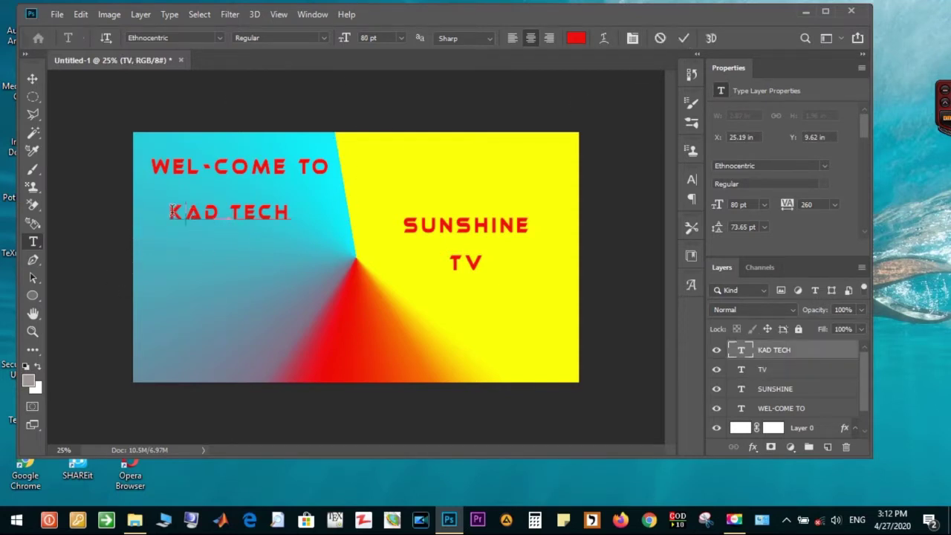
{"action": "left_click_drag", "start_coordinate": [171, 213], "coordinate": [289, 213]}
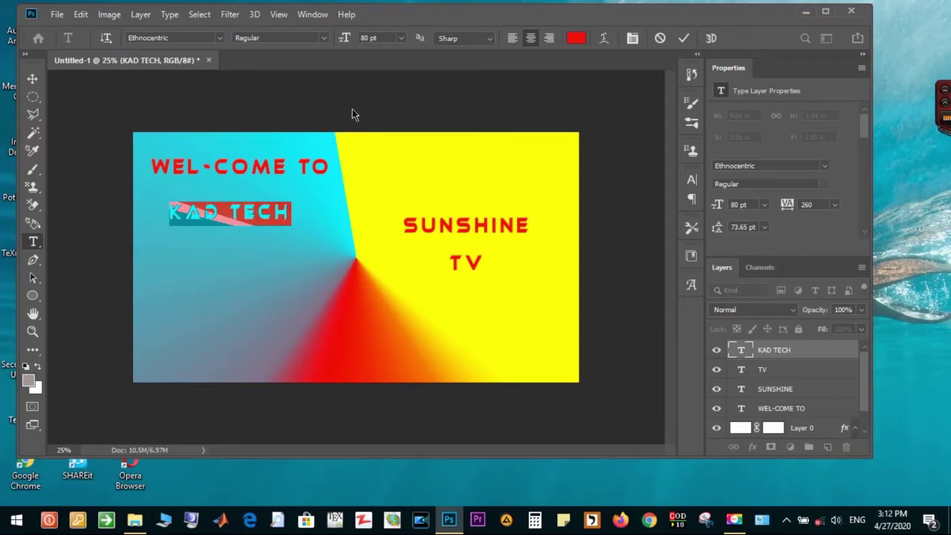
{"action": "left_click_drag", "start_coordinate": [381, 37], "coordinate": [362, 37]}
{"action": "key", "text": "BackSpace"}
{"action": "key", "text": "Return"}
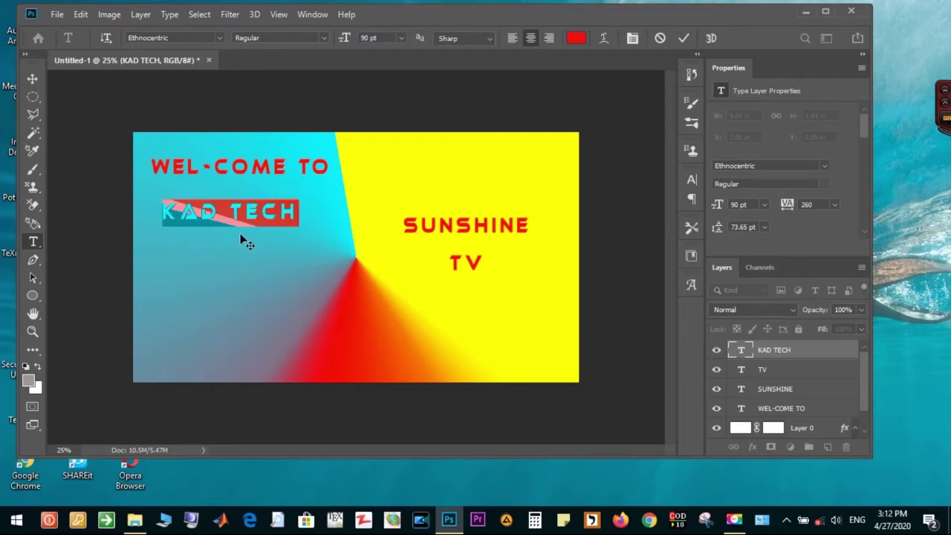
{"action": "left_click_drag", "start_coordinate": [240, 242], "coordinate": [247, 263]}
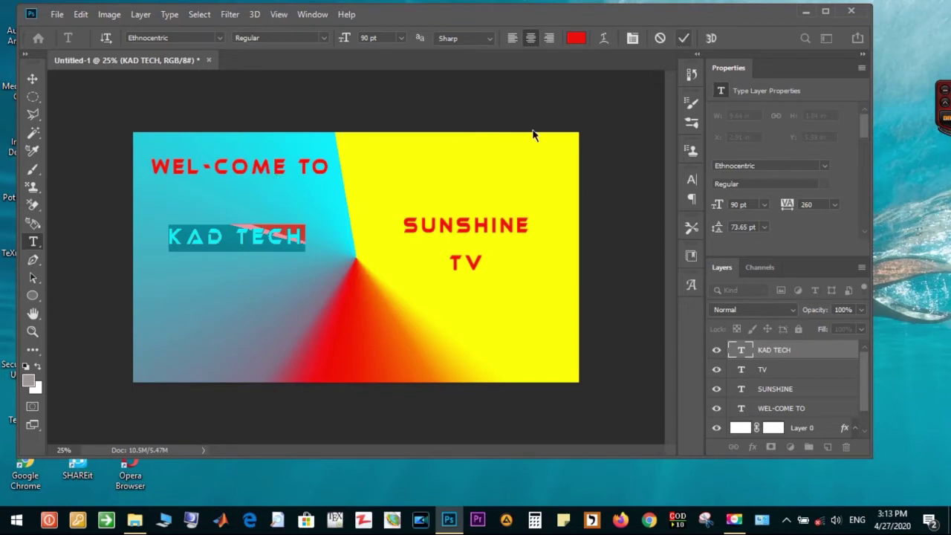
{"action": "left_click", "coordinate": [683, 38]}
- Enlarge the WEL-COME TO heading from 85 pt to 95 pt
{"action": "left_click", "coordinate": [253, 167]}
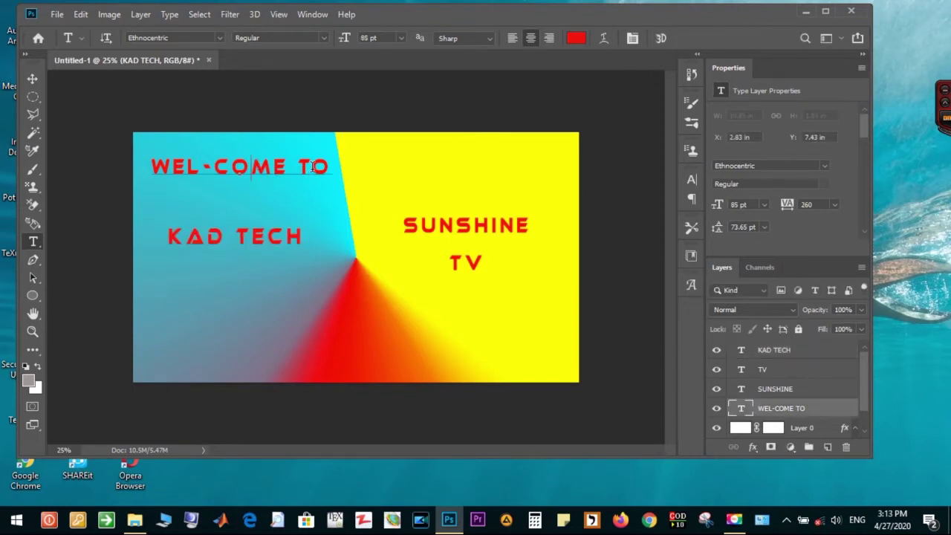
{"action": "left_click_drag", "start_coordinate": [327, 167], "coordinate": [152, 167]}
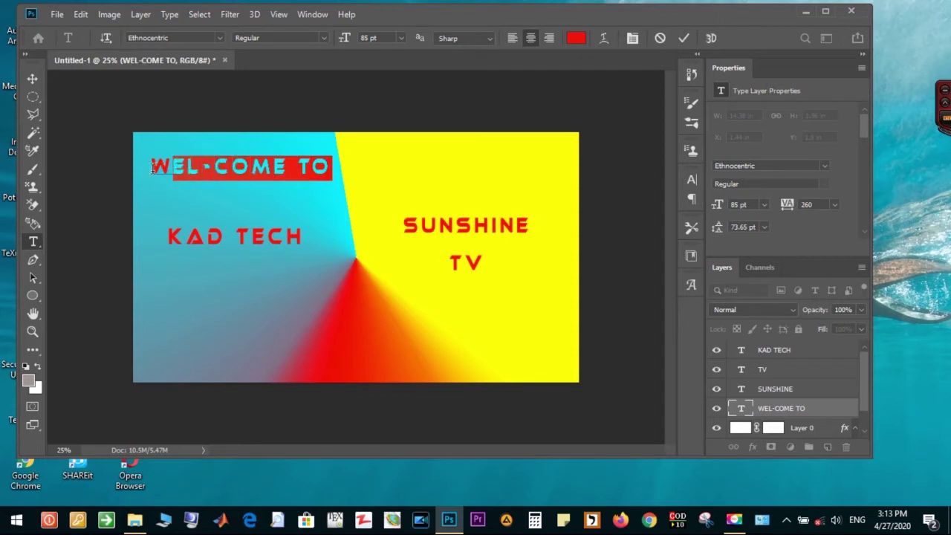
{"action": "left_click_drag", "start_coordinate": [384, 37], "coordinate": [360, 38]}
{"action": "type", "text": "8"}
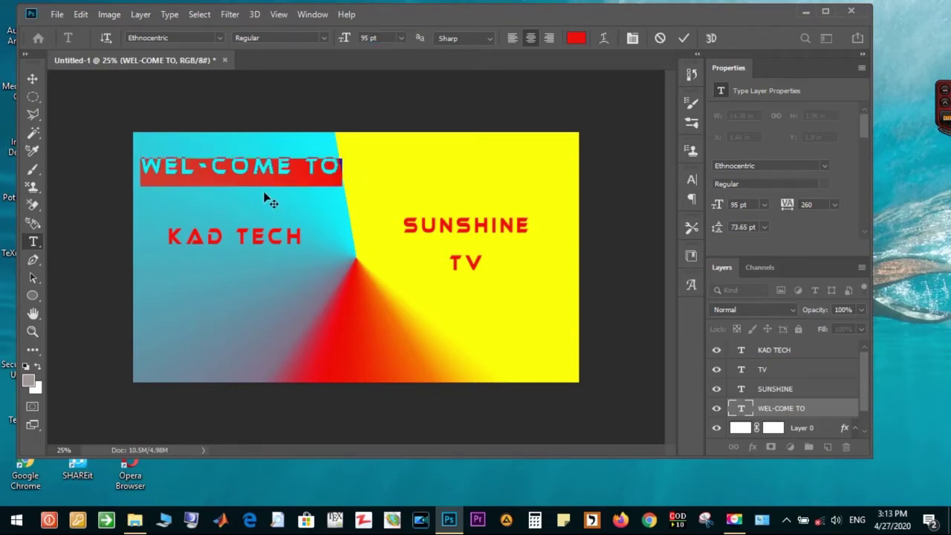
{"action": "left_click", "coordinate": [684, 38]}
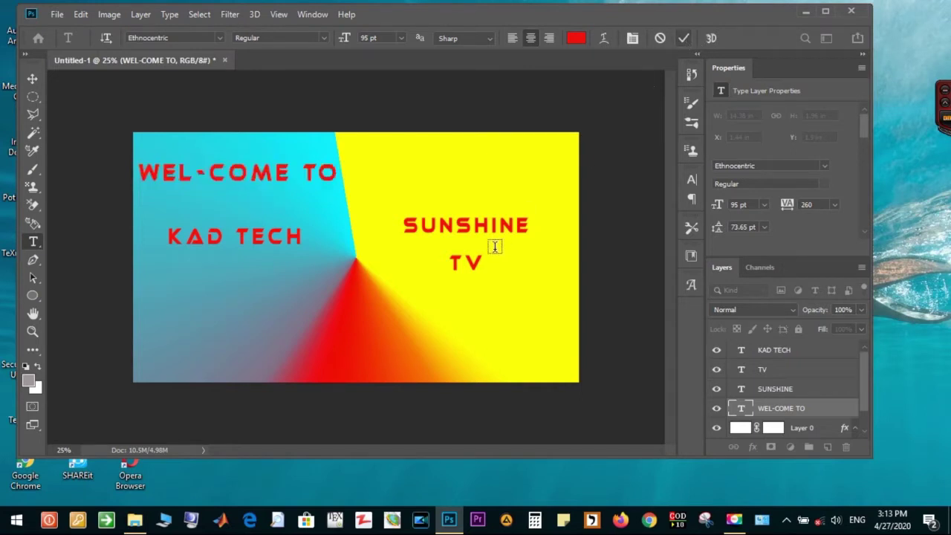
- Click into the SUNSHINE text and commit it unchanged
{"action": "left_click", "coordinate": [457, 225]}
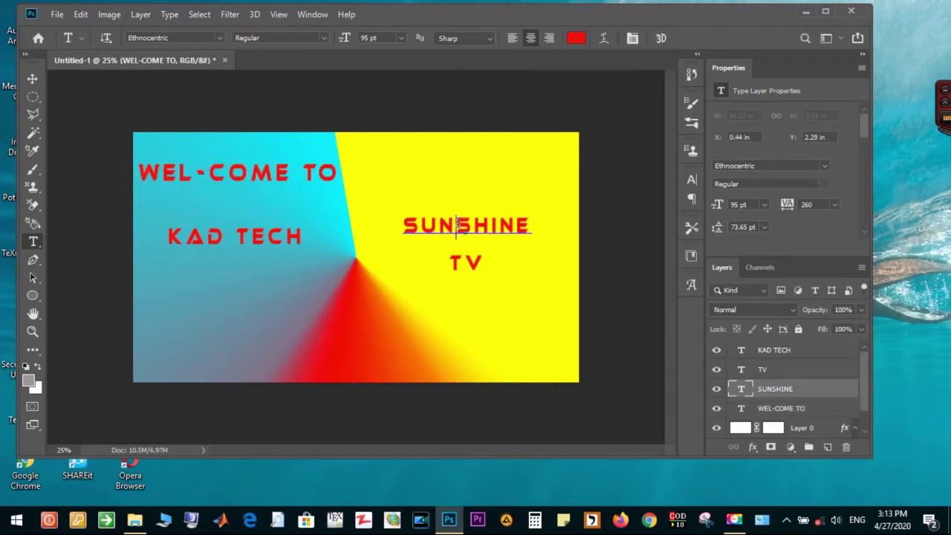
{"action": "left_click", "coordinate": [404, 225]}
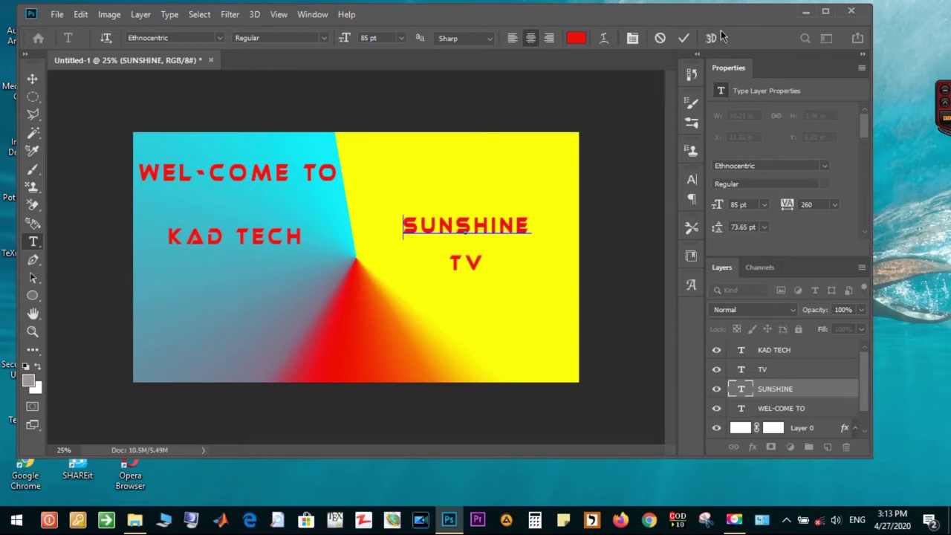
{"action": "left_click", "coordinate": [683, 39]}
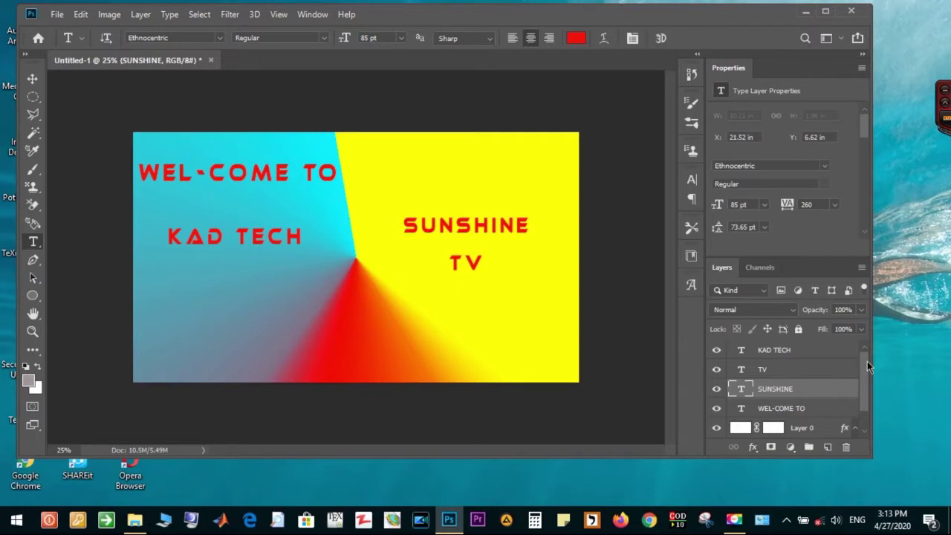
{"action": "scroll", "coordinate": [865, 357], "scroll_direction": "down", "scroll_amount": 2}
{"action": "left_click_drag", "start_coordinate": [865, 371], "coordinate": [862, 342]}
{"action": "left_click", "coordinate": [56, 17]}
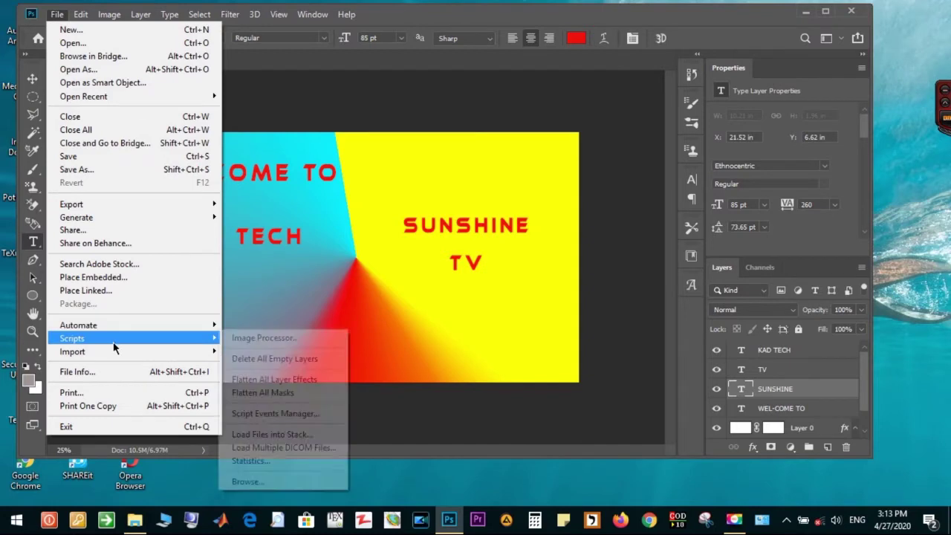
{"action": "mouse_move", "coordinate": [134, 351]}
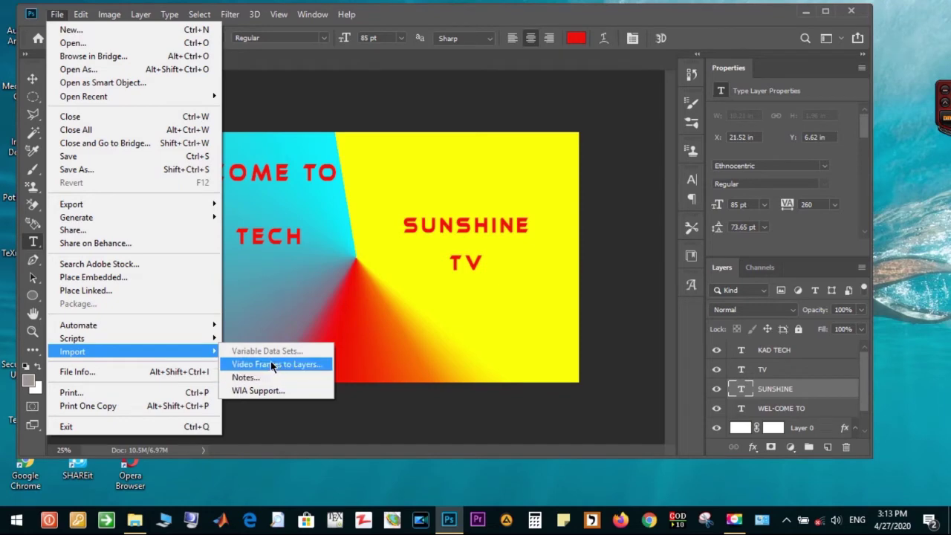
- Drag Crack Texture.jpg from the DESKTOPFILE folder onto Photoshop
{"action": "left_click", "coordinate": [539, 304]}
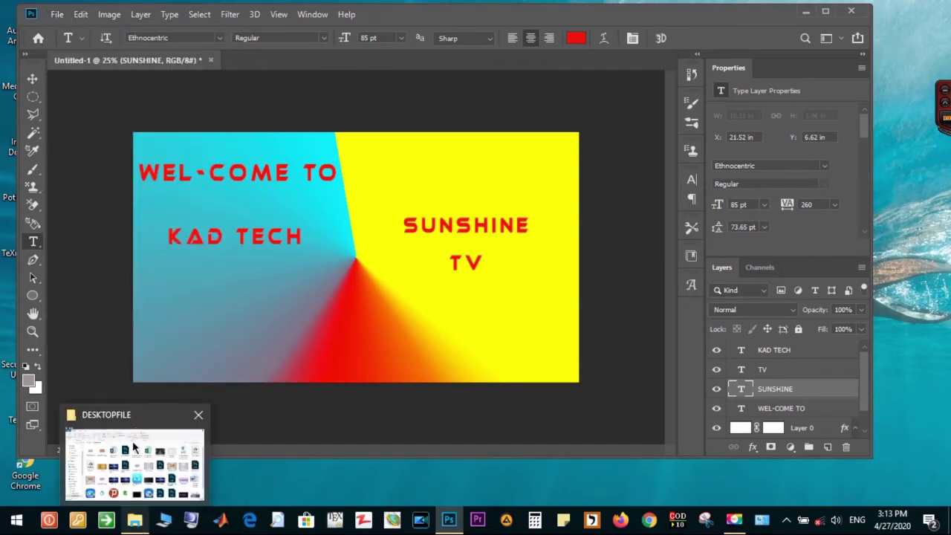
{"action": "left_click", "coordinate": [140, 462]}
{"action": "left_click", "coordinate": [139, 462]}
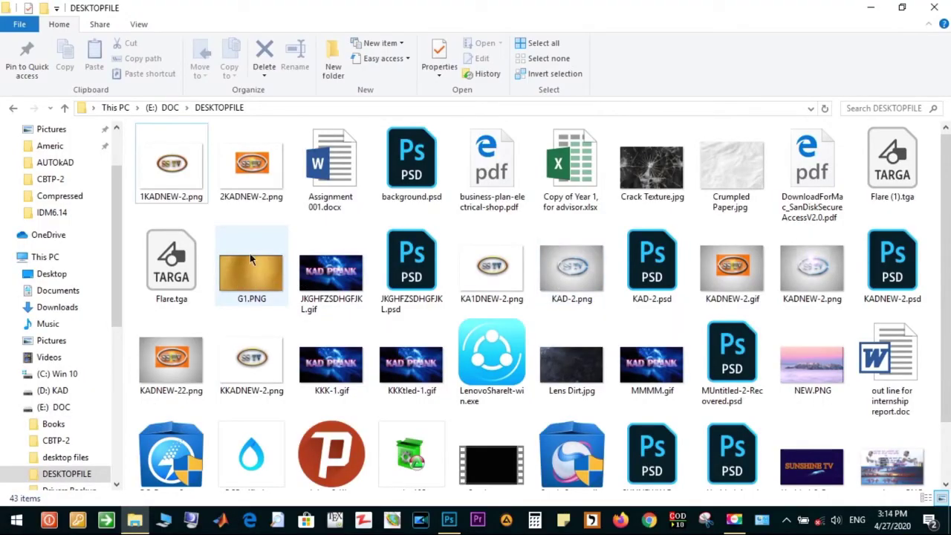
{"action": "left_click", "coordinate": [664, 180]}
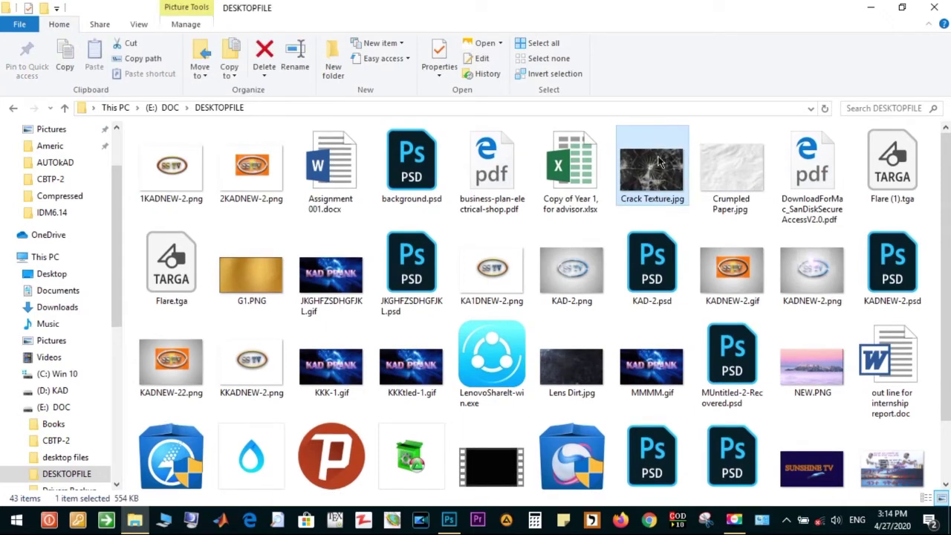
{"action": "mouse_move", "coordinate": [655, 157]}
{"action": "left_mouse_down"}
{"action": "mouse_move", "coordinate": [436, 466]}
{"action": "mouse_move", "coordinate": [414, 321]}
{"action": "left_mouse_up"}
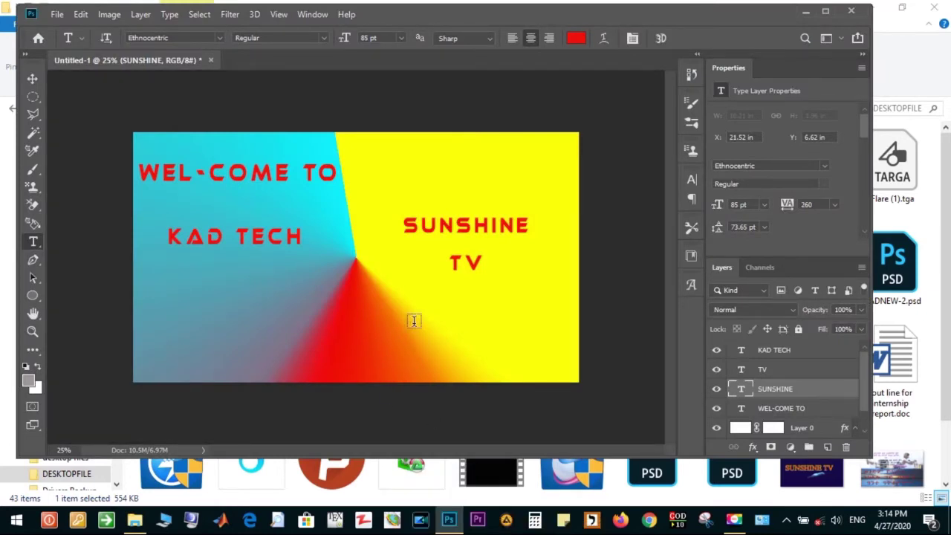
- Place Crack Texture.jpg above SUNSHINE, scaled to about 216% to cover the whole banner
{"action": "left_click_drag", "start_coordinate": [414, 321], "coordinate": [422, 301]}
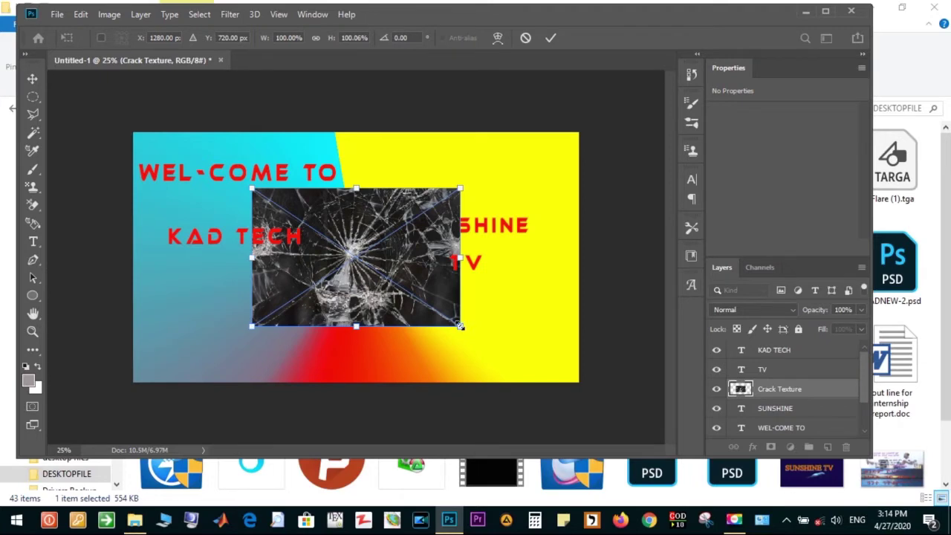
{"action": "left_click_drag", "start_coordinate": [459, 325], "coordinate": [550, 343]}
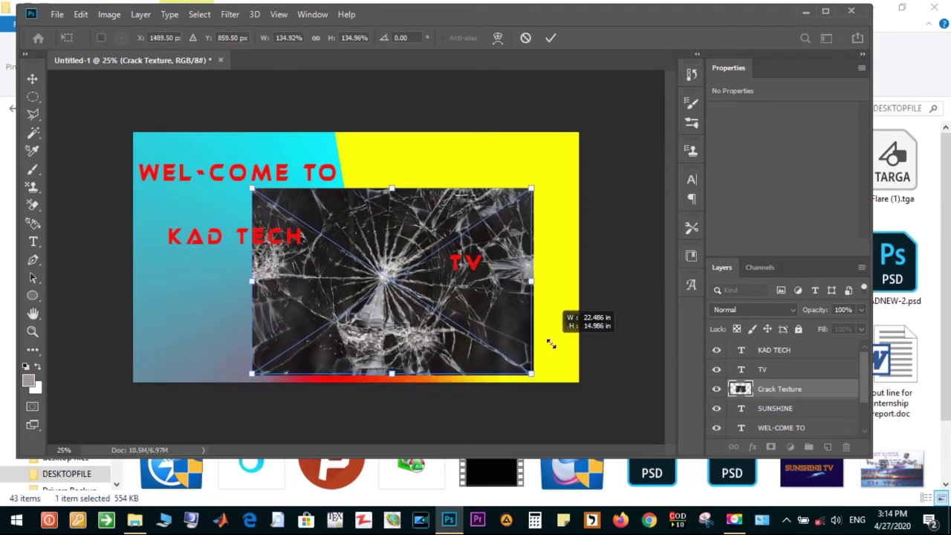
{"action": "left_click_drag", "start_coordinate": [433, 325], "coordinate": [405, 297]}
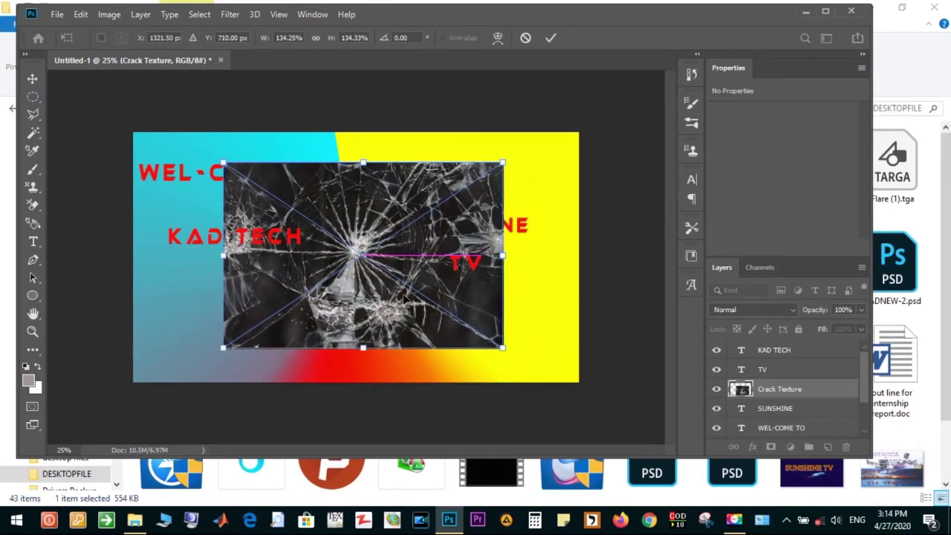
{"action": "left_click_drag", "start_coordinate": [504, 254], "coordinate": [573, 237]}
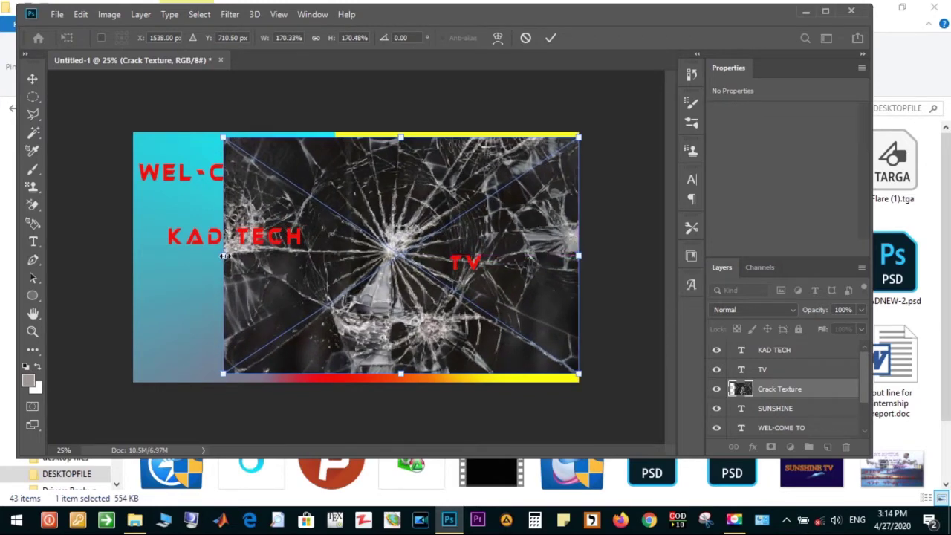
{"action": "left_click_drag", "start_coordinate": [224, 256], "coordinate": [124, 269]}
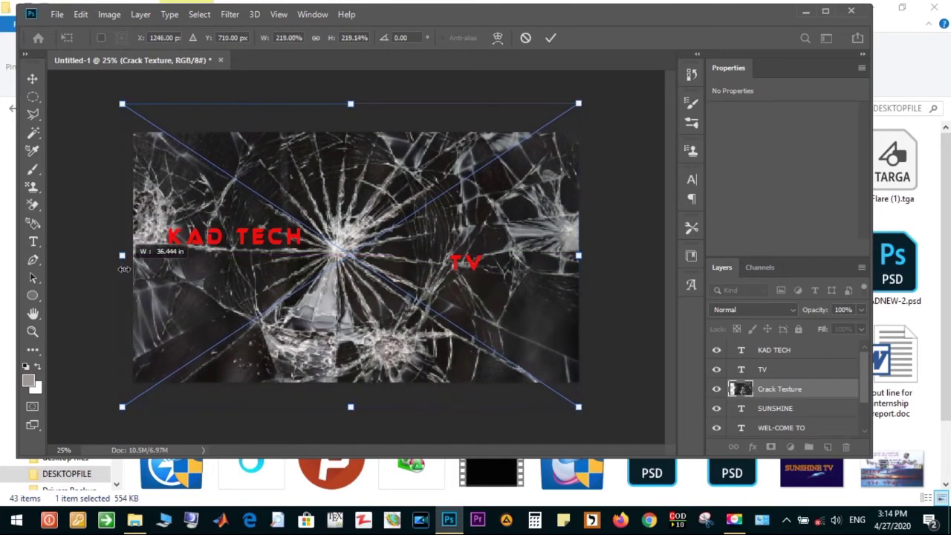
{"action": "left_click_drag", "start_coordinate": [123, 269], "coordinate": [131, 270]}
{"action": "left_click_drag", "start_coordinate": [357, 107], "coordinate": [356, 113]}
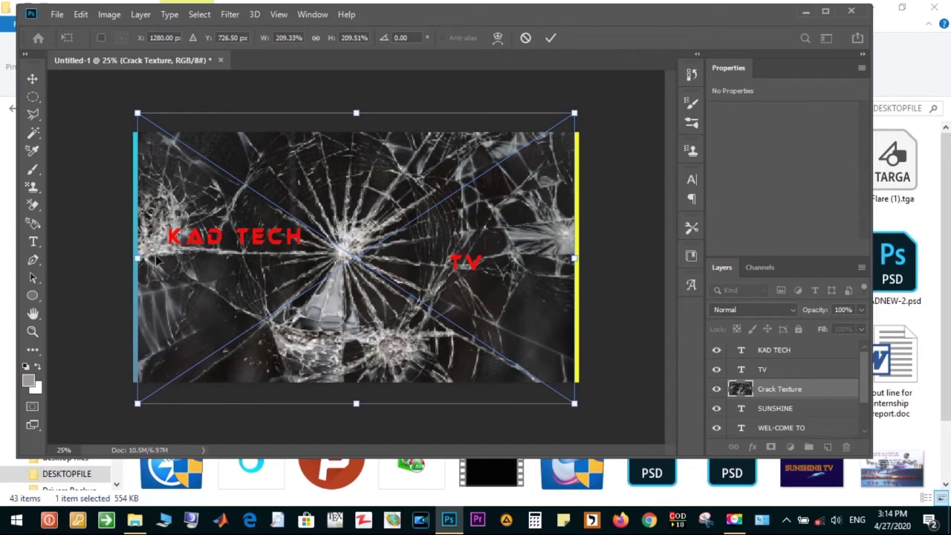
{"action": "left_click_drag", "start_coordinate": [137, 259], "coordinate": [127, 259]}
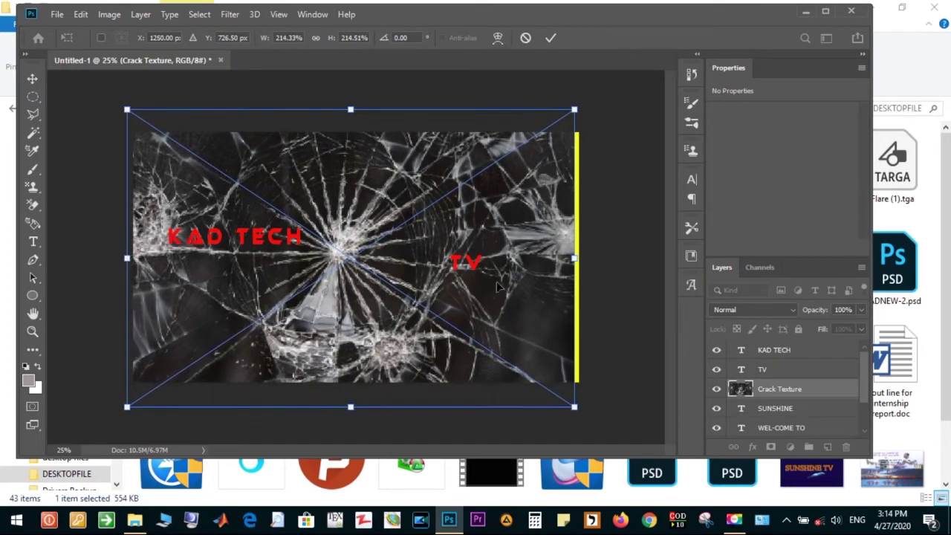
{"action": "left_click_drag", "start_coordinate": [574, 258], "coordinate": [577, 259]}
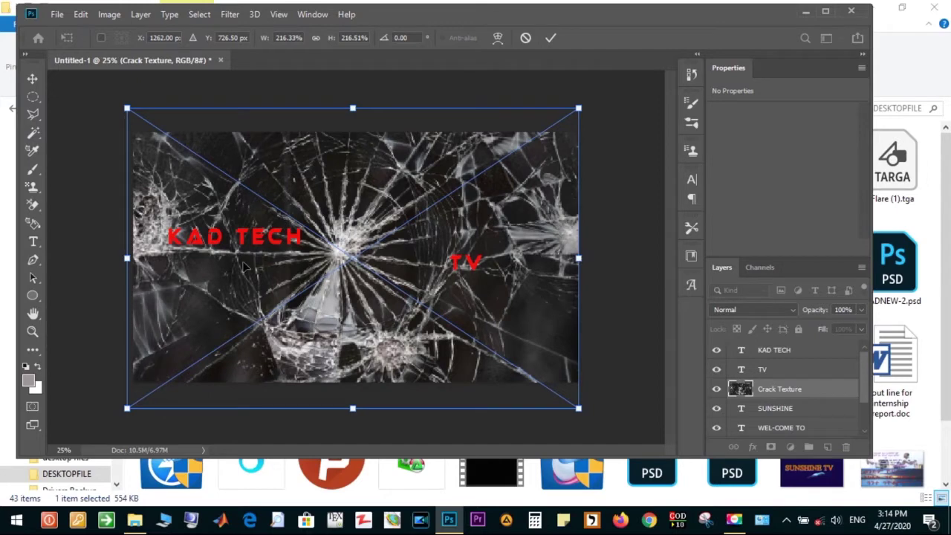
{"action": "key", "text": "t"}
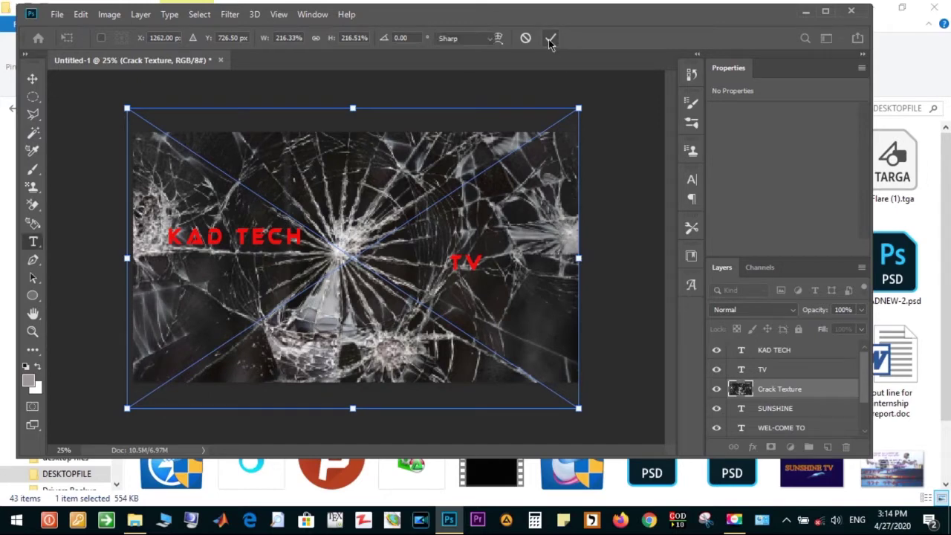
{"action": "left_click", "coordinate": [549, 39]}
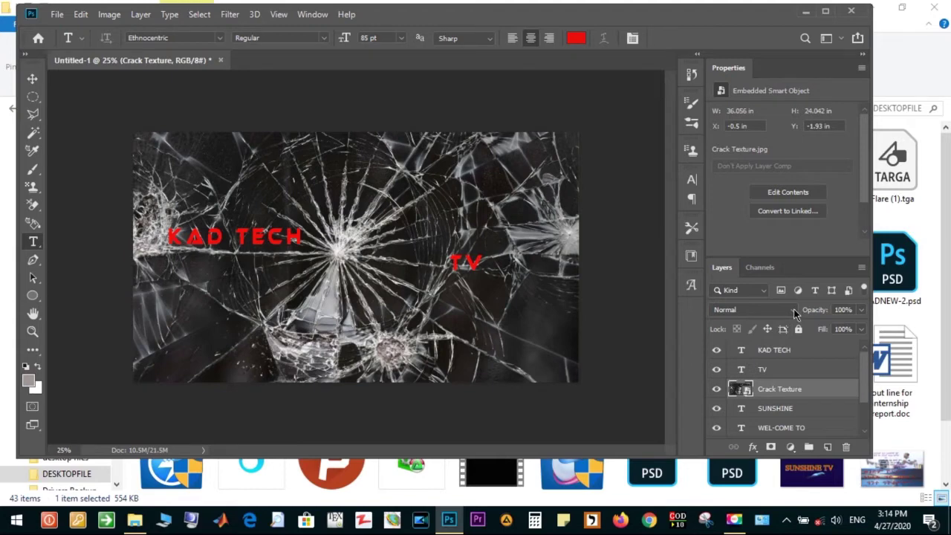
- Set the Crack Texture layer's blend mode to Color Dodge so white cracks show
{"action": "left_click", "coordinate": [793, 311]}
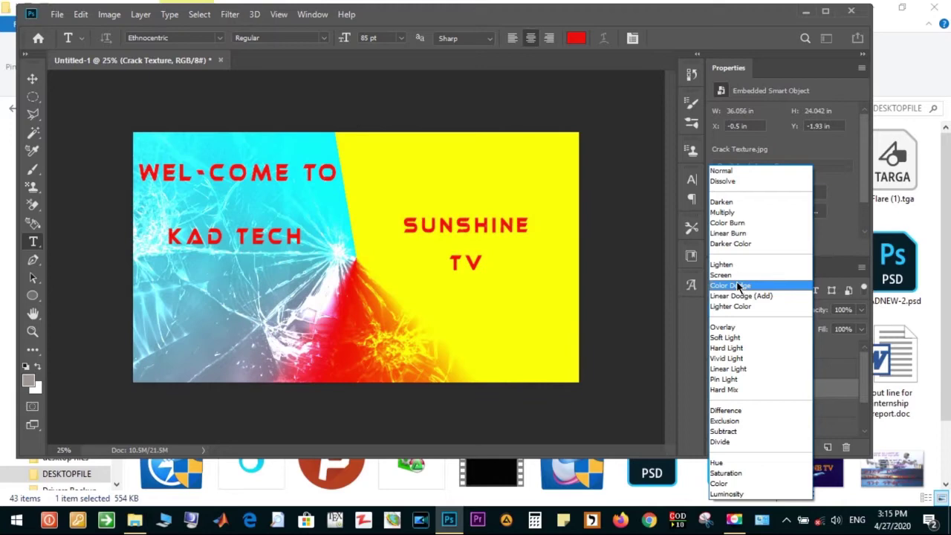
{"action": "left_click", "coordinate": [738, 285]}
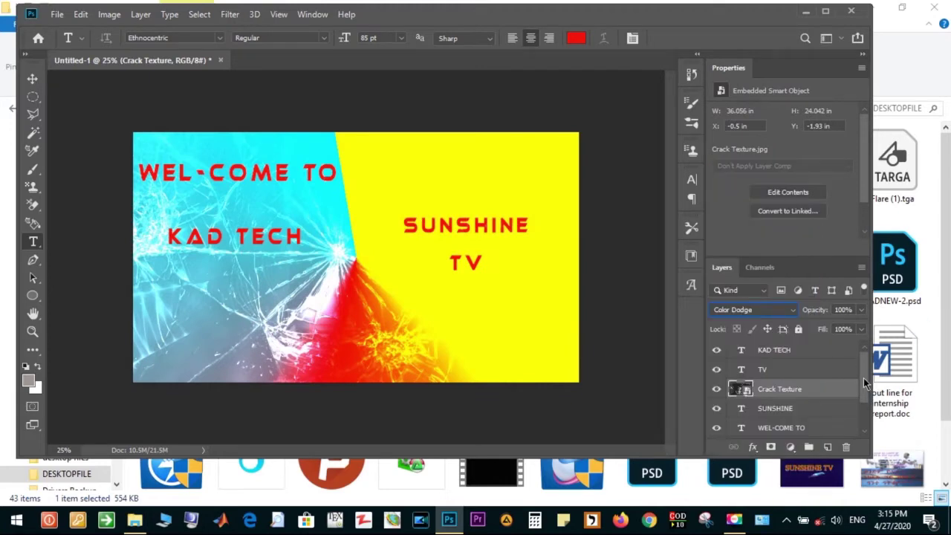
{"action": "left_click_drag", "start_coordinate": [864, 379], "coordinate": [867, 355]}
- Add a new Layer 1 above Crack Texture with a white layer mask and a Gradient Overlay effect
{"action": "left_click", "coordinate": [829, 448]}
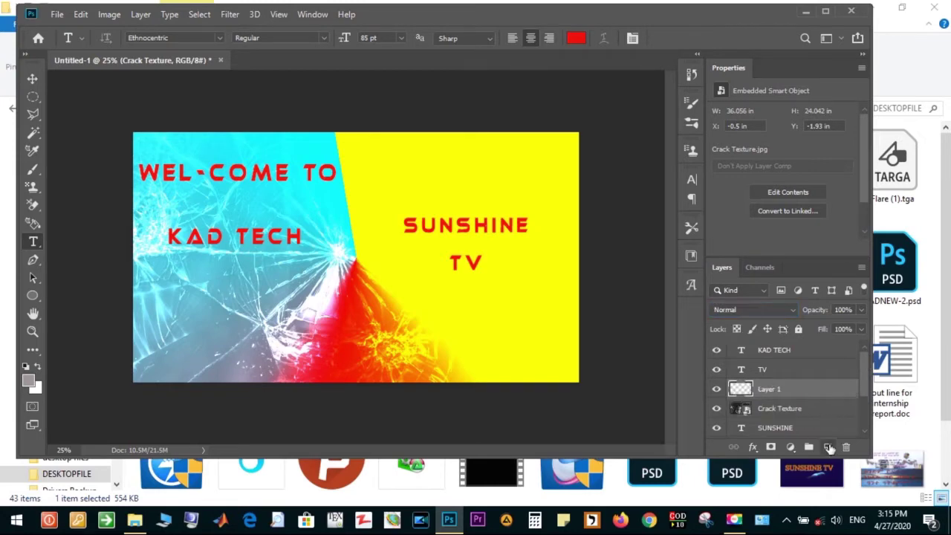
{"action": "left_click", "coordinate": [771, 446]}
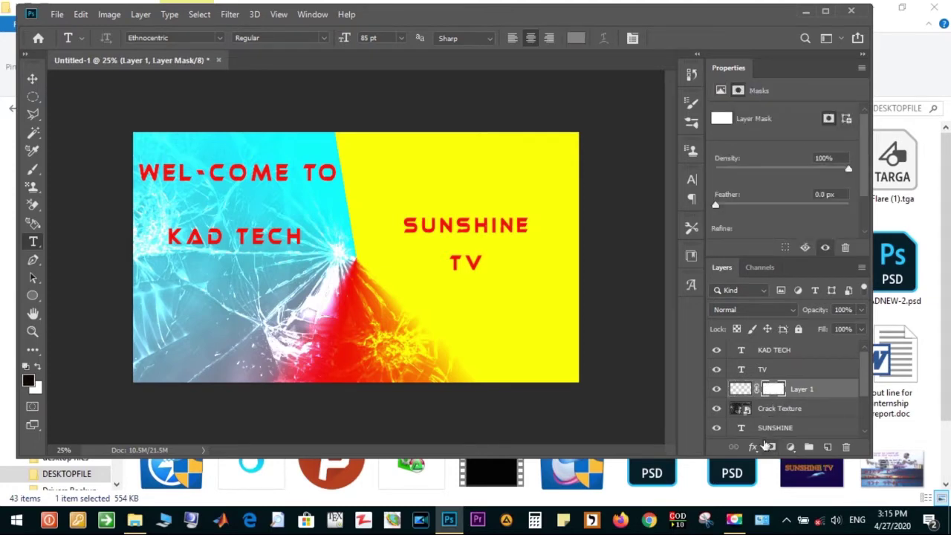
{"action": "left_click", "coordinate": [752, 446]}
{"action": "left_click", "coordinate": [784, 402]}
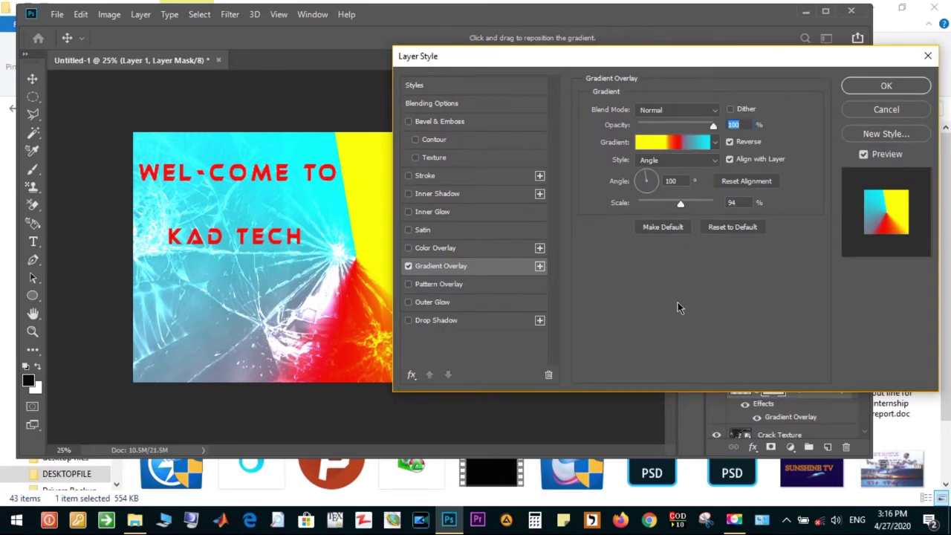
- Apply the reversed Angle Gradient Overlay at 94%, toggling Layer 0 off and on to compare
{"action": "left_click", "coordinate": [867, 87]}
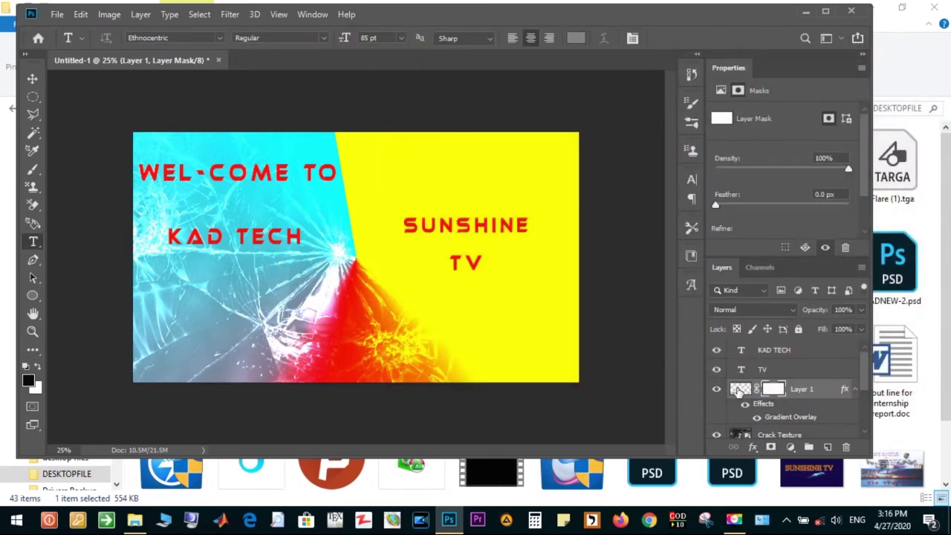
{"action": "left_click_drag", "start_coordinate": [868, 379], "coordinate": [867, 423]}
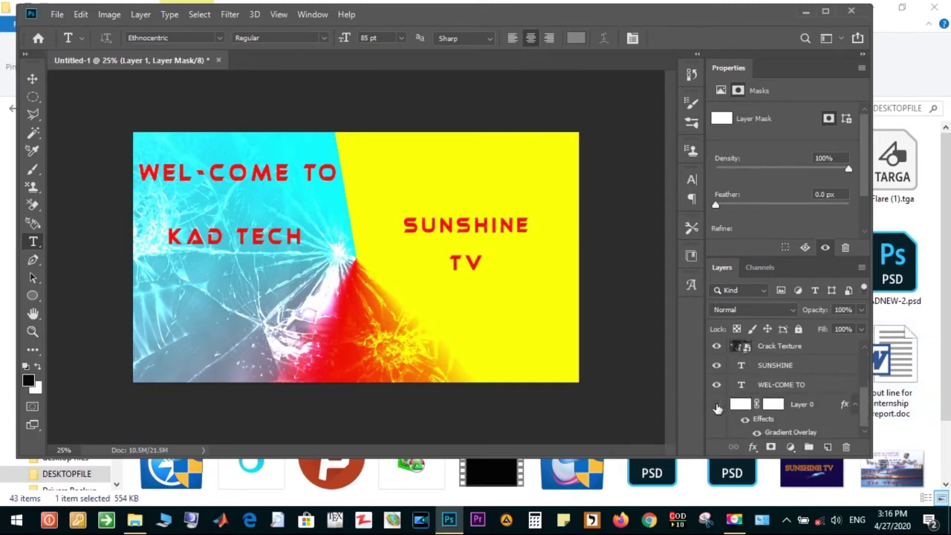
{"action": "left_click", "coordinate": [717, 405]}
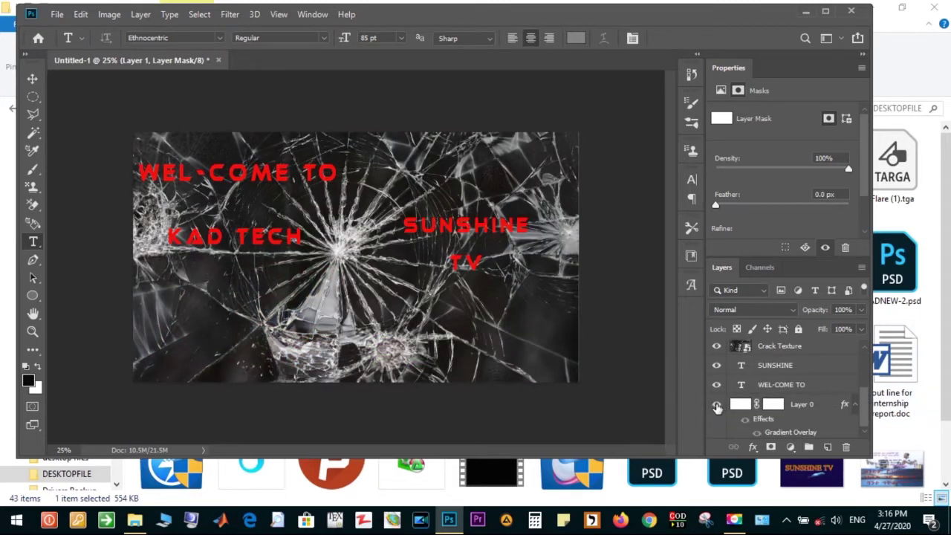
{"action": "left_click", "coordinate": [717, 405]}
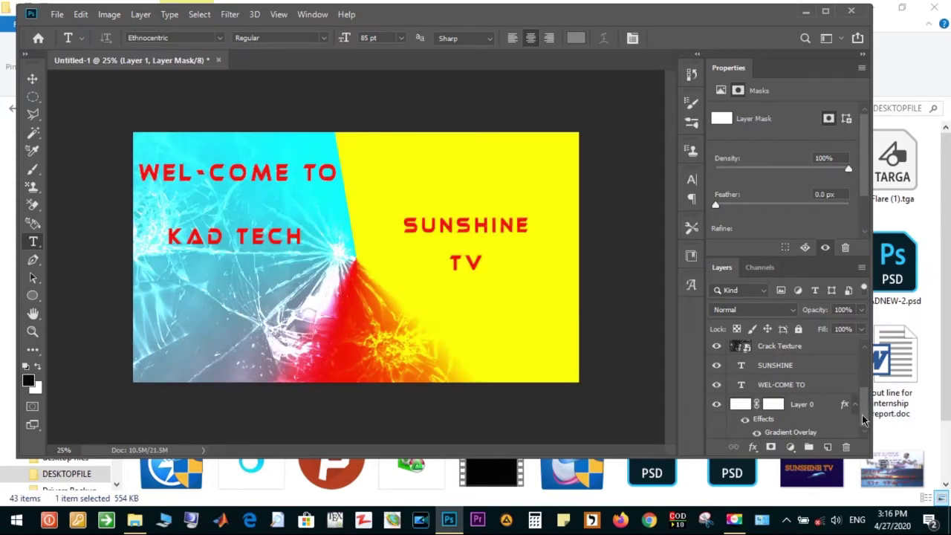
{"action": "scroll", "coordinate": [863, 393], "scroll_direction": "up", "scroll_amount": 2}
{"action": "scroll", "coordinate": [863, 393], "scroll_direction": "up", "scroll_amount": 1}
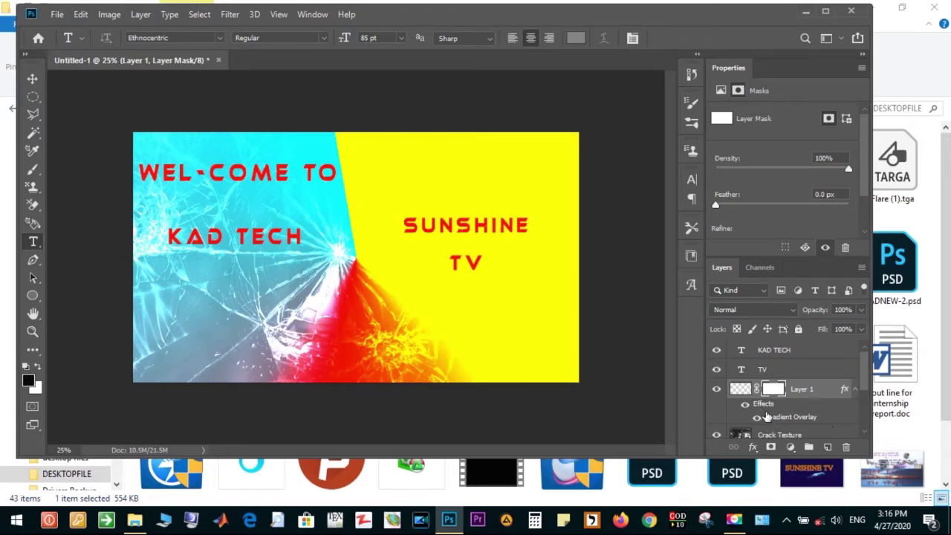
{"action": "mouse_move", "coordinate": [134, 520]}
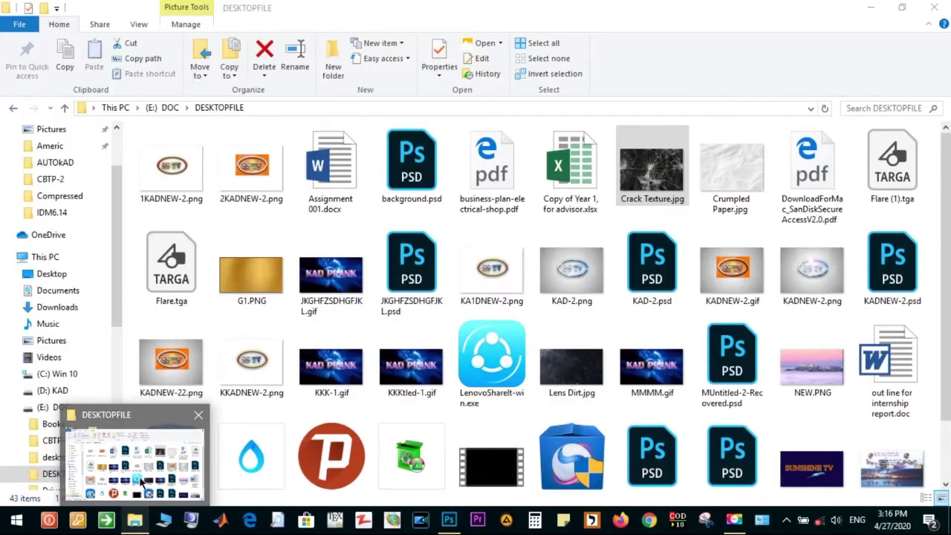
- Drag Crack Texture.jpg from the DESKTOPFILE folder onto the banner canvas
{"action": "left_click", "coordinate": [140, 481]}
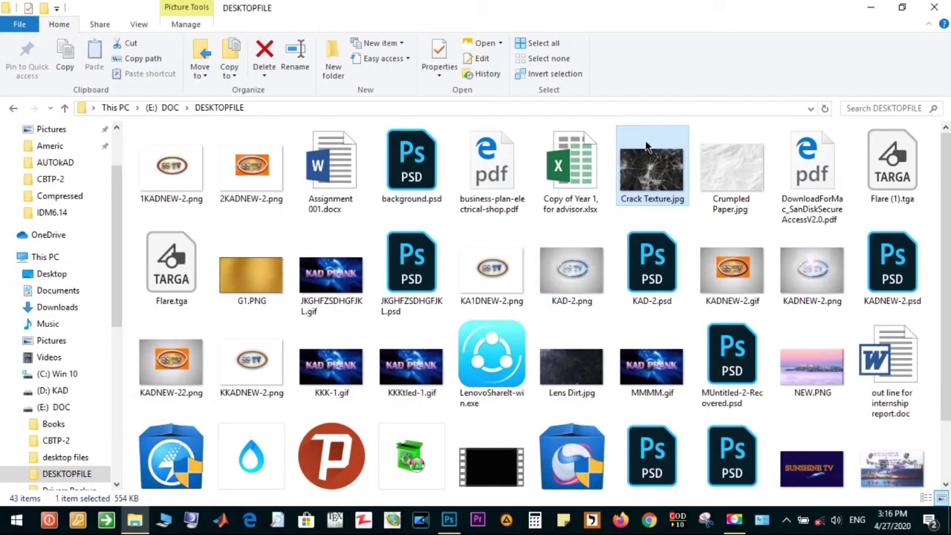
{"action": "left_click_drag", "start_coordinate": [657, 216], "coordinate": [477, 519]}
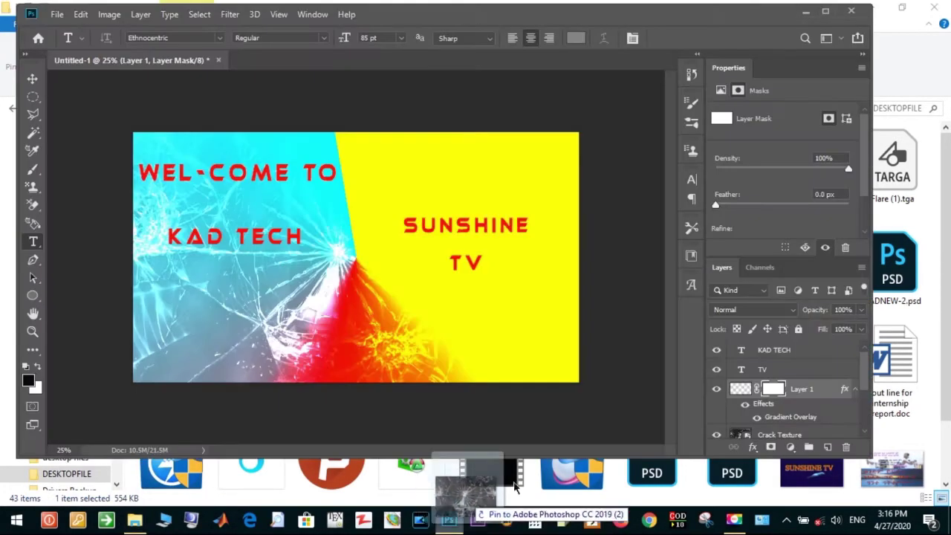
{"action": "left_click_drag", "start_coordinate": [465, 516], "coordinate": [398, 285]}
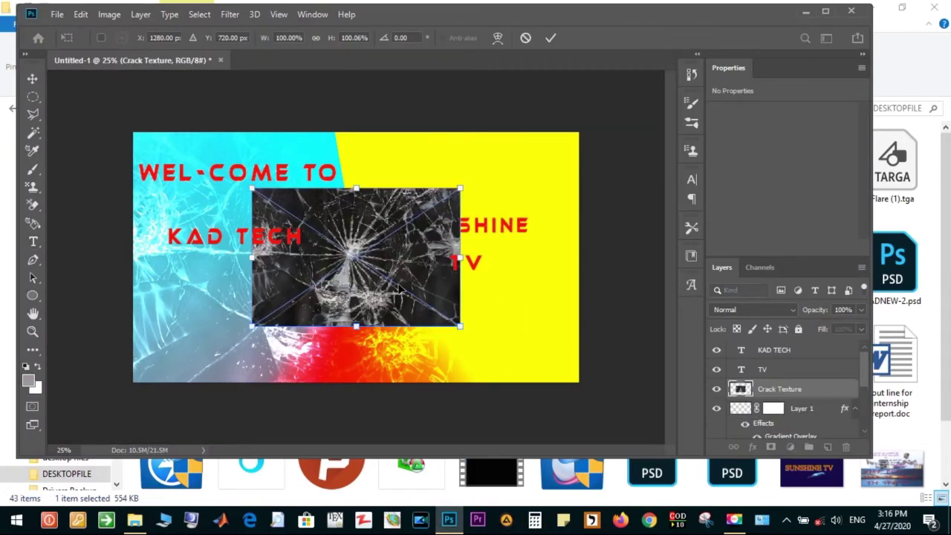
- Scale the crack texture so it fills the whole canvas and commit the transform
{"action": "left_click_drag", "start_coordinate": [471, 336], "coordinate": [554, 315]}
{"action": "left_click_drag", "start_coordinate": [371, 312], "coordinate": [336, 296]}
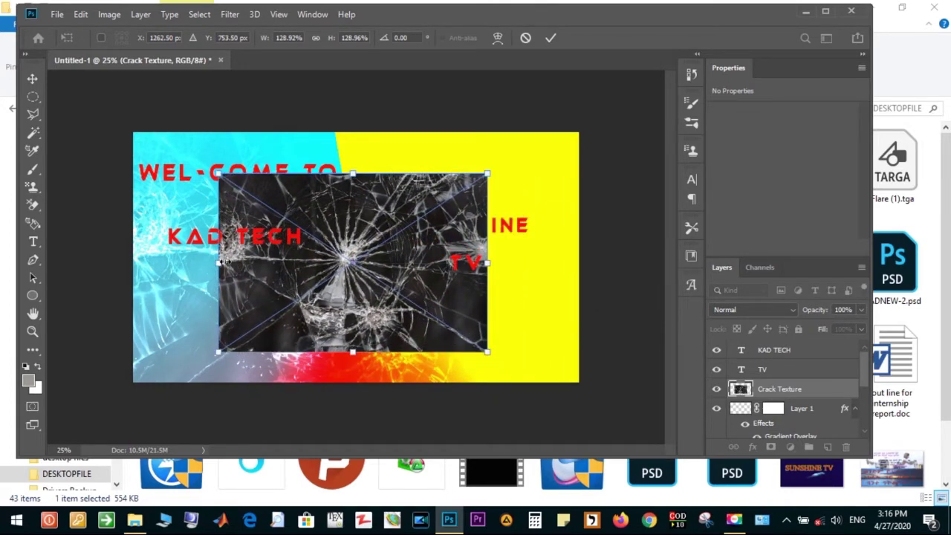
{"action": "left_click_drag", "start_coordinate": [219, 262], "coordinate": [117, 262]}
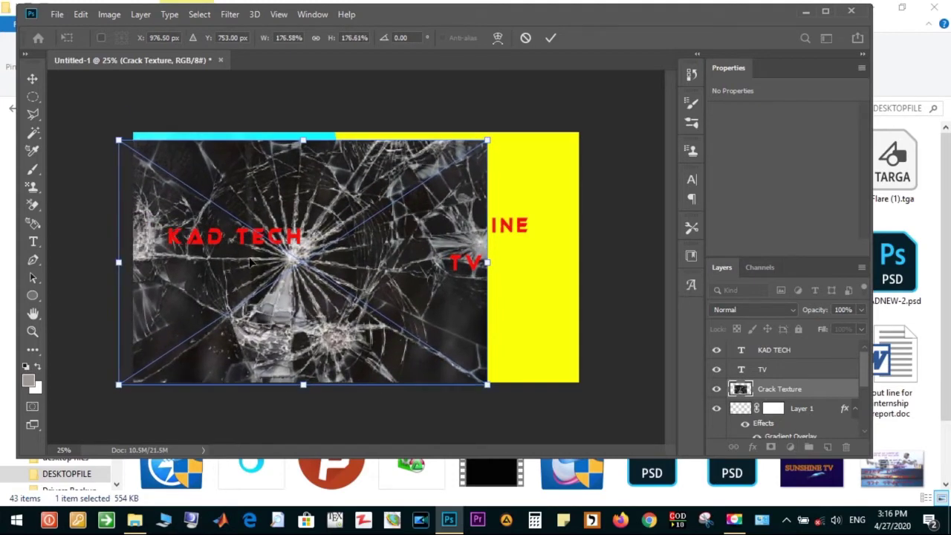
{"action": "left_click_drag", "start_coordinate": [488, 263], "coordinate": [630, 241]}
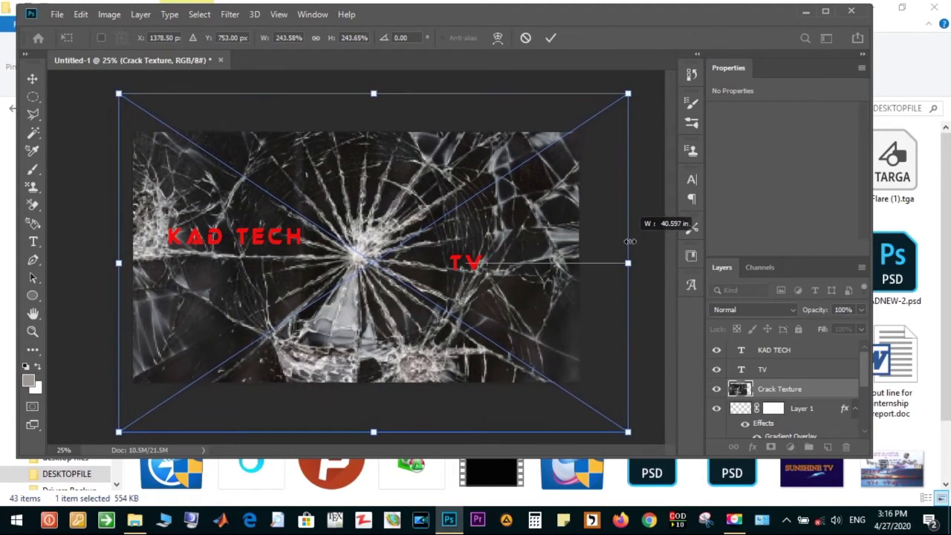
{"action": "mouse_move", "coordinate": [630, 241]}
{"action": "left_mouse_down"}
{"action": "mouse_move", "coordinate": [602, 255]}
{"action": "mouse_move", "coordinate": [669, 239]}
{"action": "mouse_move", "coordinate": [599, 263]}
{"action": "left_mouse_up"}
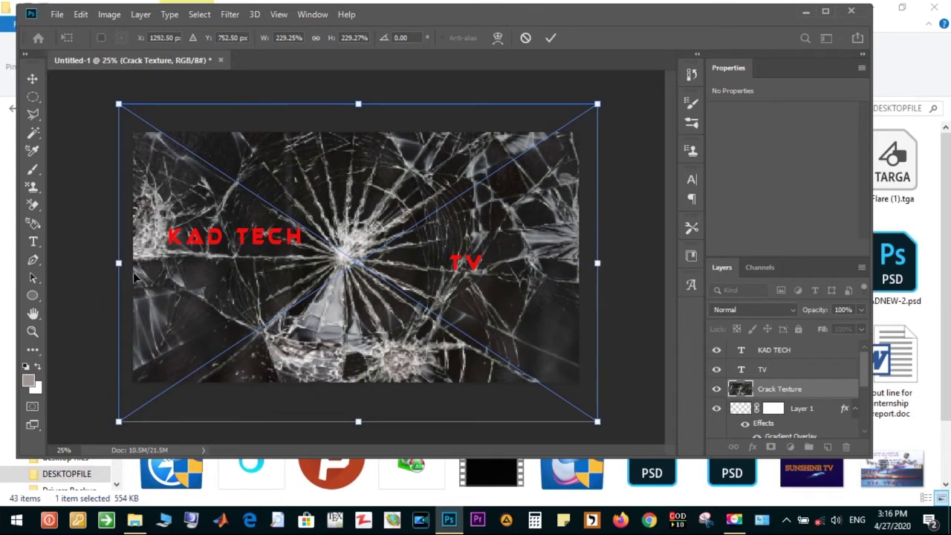
{"action": "left_click_drag", "start_coordinate": [118, 264], "coordinate": [127, 263]}
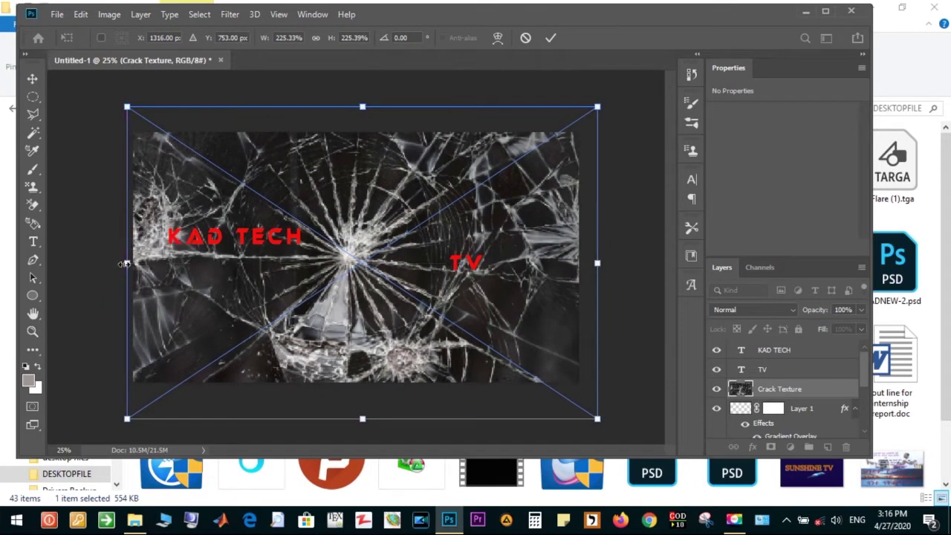
{"action": "key", "text": "t"}
{"action": "key", "text": "Return"}
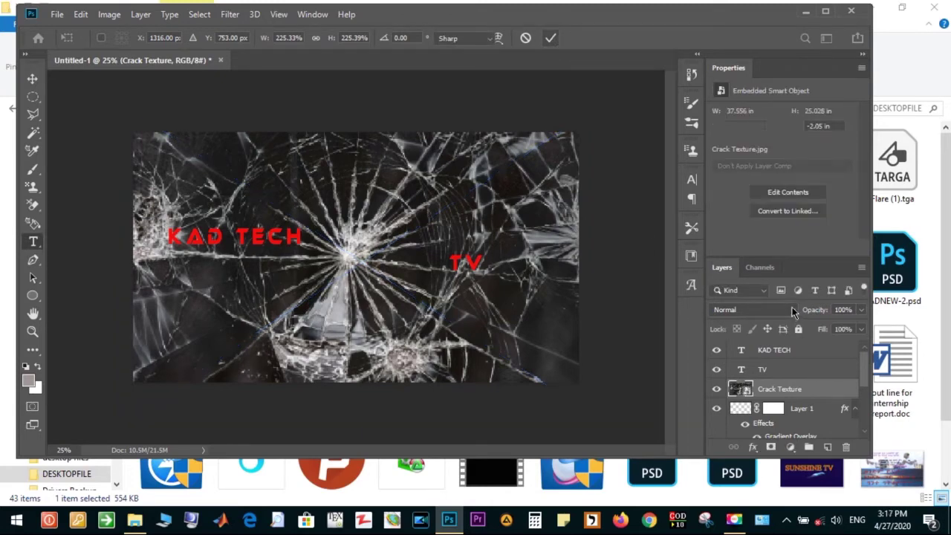
{"action": "left_click", "coordinate": [792, 310]}
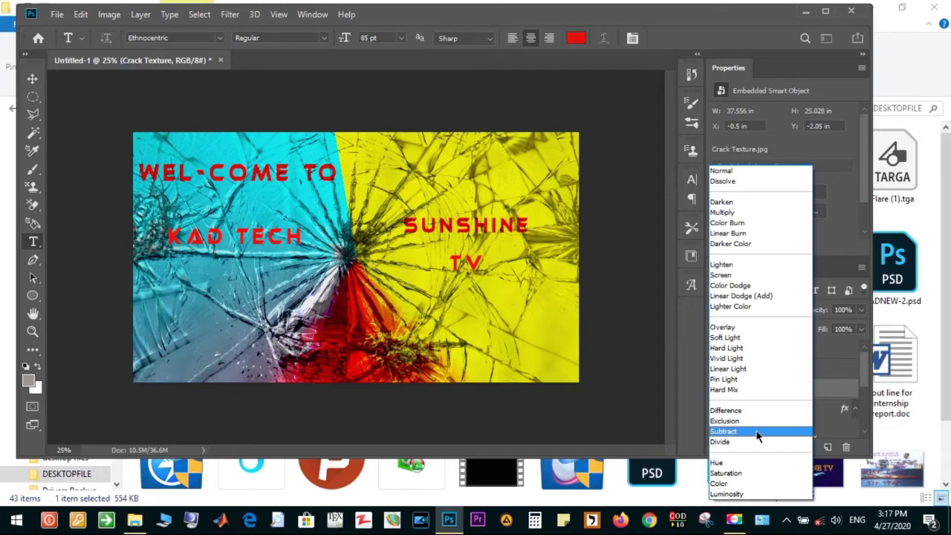
- Set the Crack Texture blend mode to Subtract, leaving dark cracks across the gradient
{"action": "left_click", "coordinate": [757, 435]}
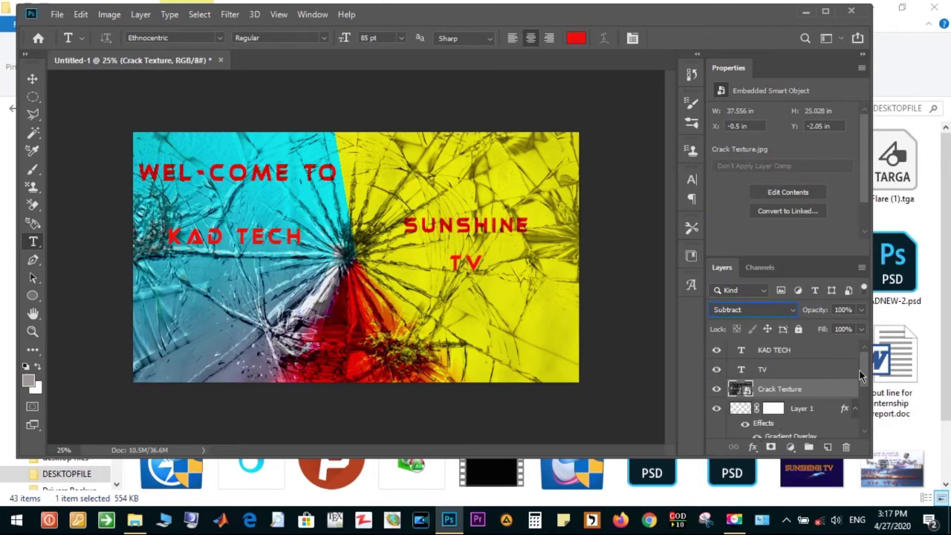
{"action": "mouse_move", "coordinate": [865, 376]}
{"action": "left_mouse_down"}
{"action": "mouse_move", "coordinate": [861, 416]}
{"action": "mouse_move", "coordinate": [867, 353]}
{"action": "mouse_move", "coordinate": [866, 418]}
{"action": "mouse_move", "coordinate": [867, 363]}
{"action": "left_mouse_up"}
{"action": "left_click_drag", "start_coordinate": [866, 360], "coordinate": [870, 347]}
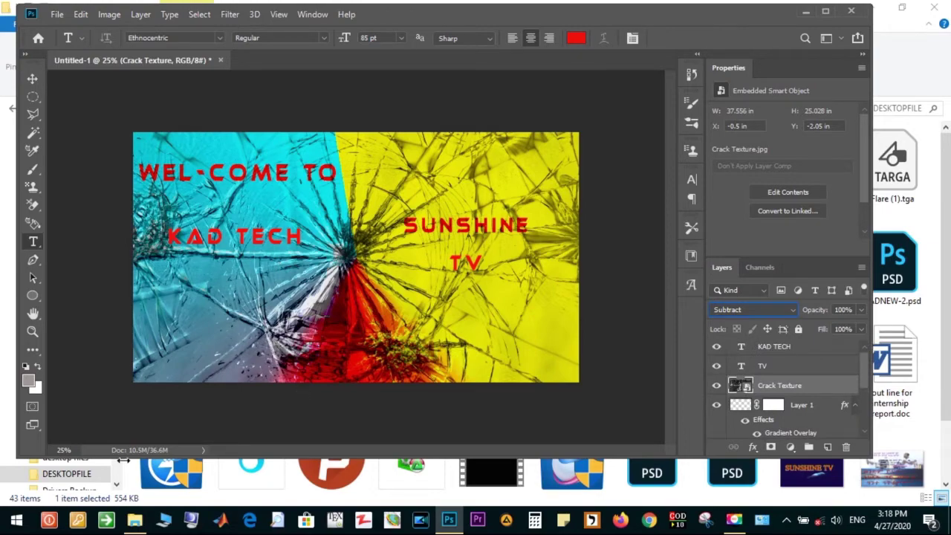
{"action": "mouse_move", "coordinate": [135, 520]}
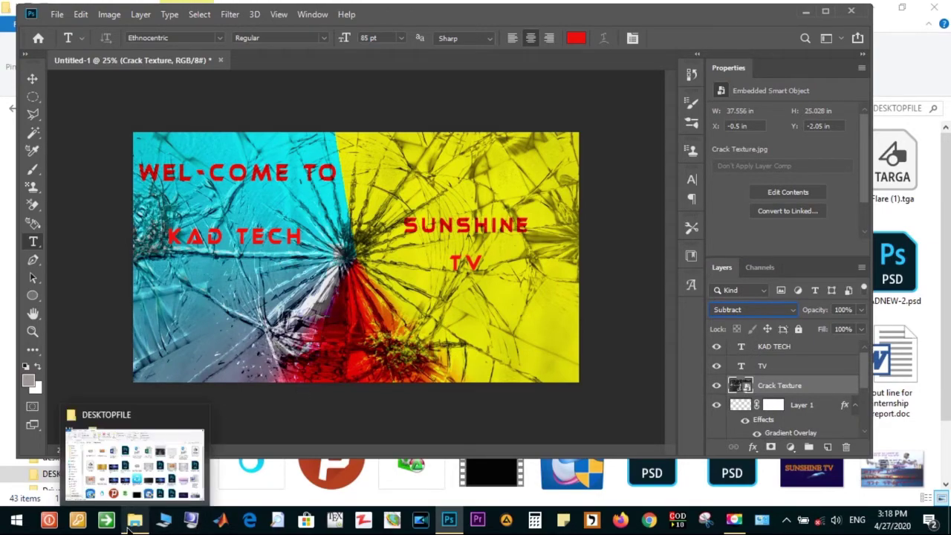
- Place Flare.tga above the crack texture, scaled to about 176% to fill the canvas
{"action": "left_click", "coordinate": [113, 494]}
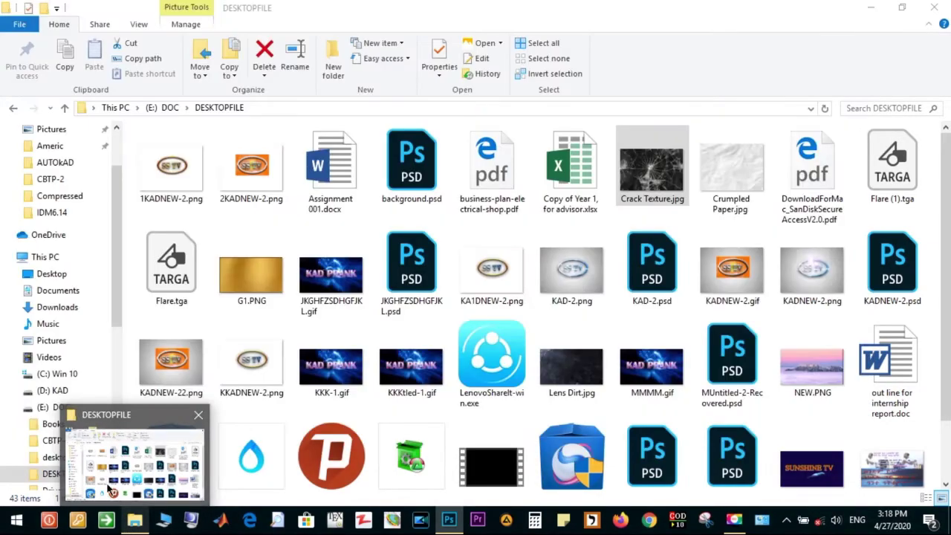
{"action": "left_click", "coordinate": [113, 494]}
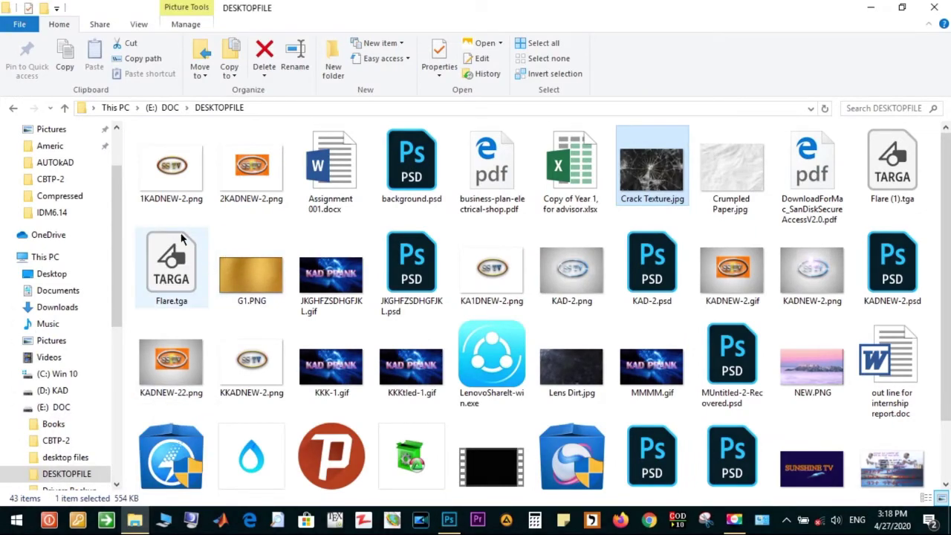
{"action": "left_click", "coordinate": [167, 265]}
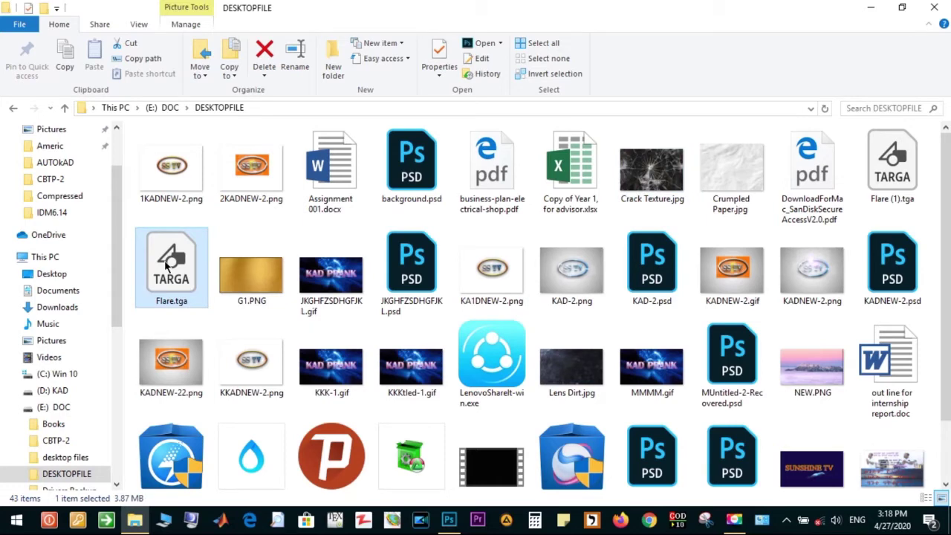
{"action": "mouse_move", "coordinate": [168, 266]}
{"action": "left_mouse_down"}
{"action": "mouse_move", "coordinate": [404, 483]}
{"action": "mouse_move", "coordinate": [367, 295]}
{"action": "left_mouse_up"}
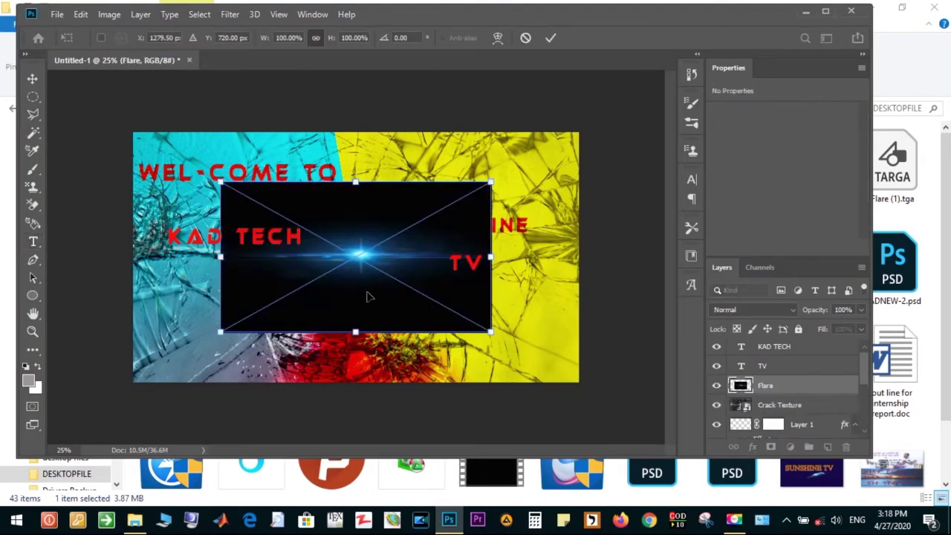
{"action": "left_click_drag", "start_coordinate": [355, 332], "coordinate": [357, 381]}
{"action": "left_click_drag", "start_coordinate": [356, 179], "coordinate": [345, 125]}
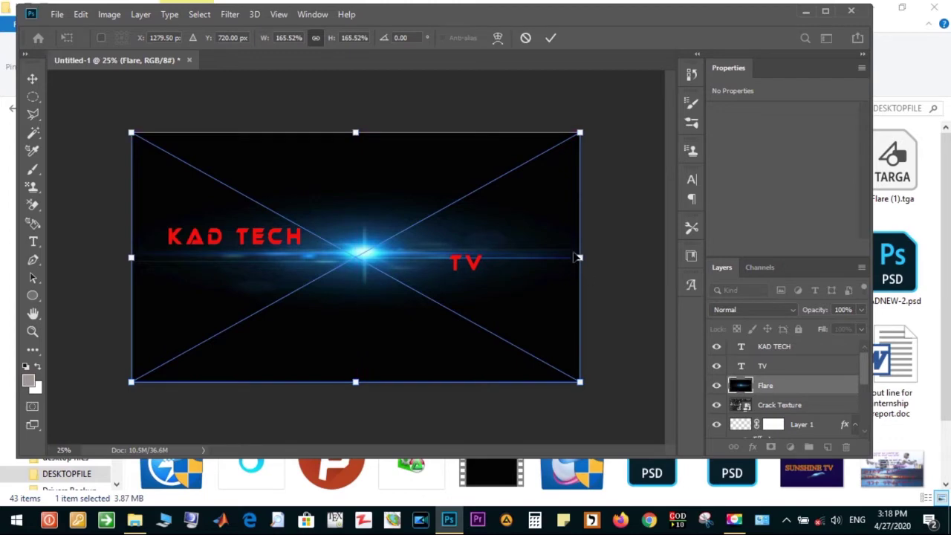
{"action": "left_click_drag", "start_coordinate": [580, 257], "coordinate": [610, 269]}
{"action": "left_click", "coordinate": [552, 38]}
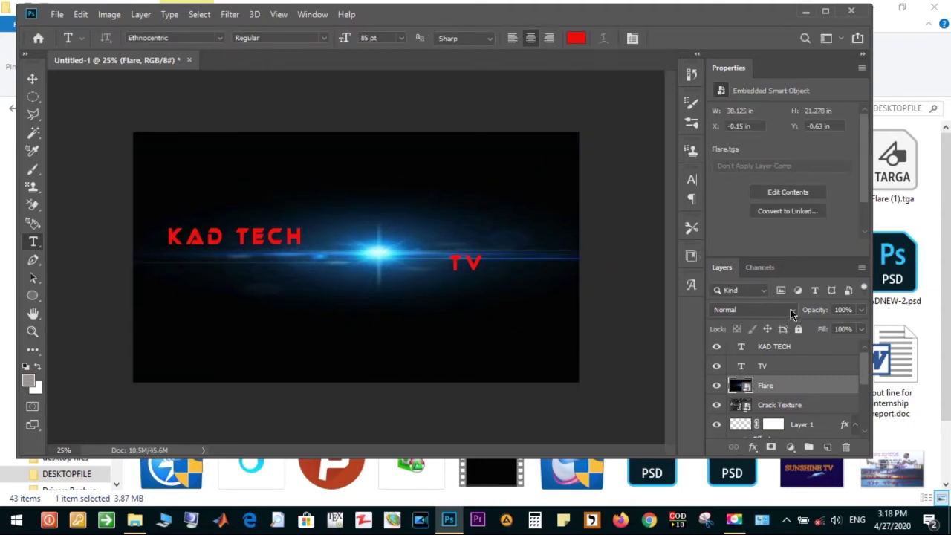
- Blend the Flare layer with Linear Dodge (Add) and bring the DESKTOPFILE folder forward
{"action": "left_click", "coordinate": [789, 309]}
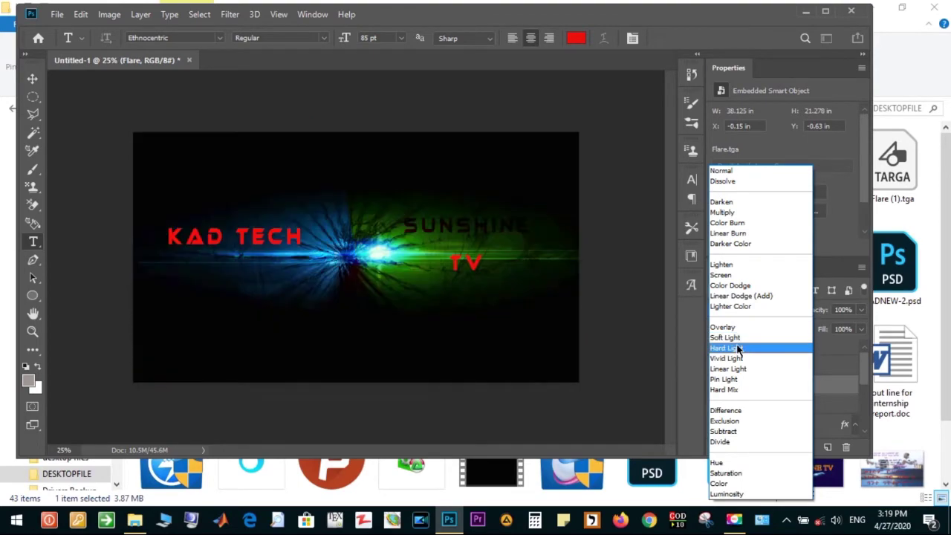
{"action": "left_click", "coordinate": [735, 300]}
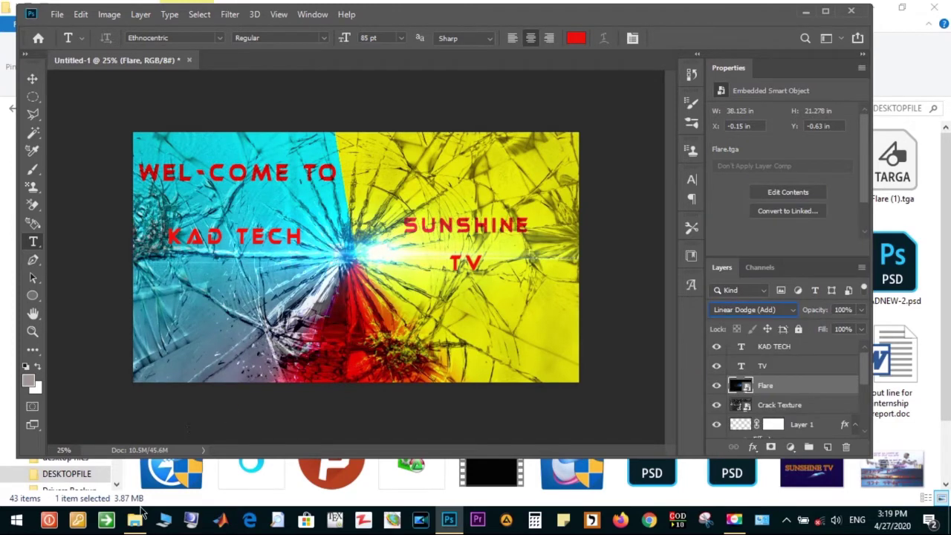
{"action": "mouse_move", "coordinate": [135, 519]}
{"action": "left_click", "coordinate": [132, 468]}
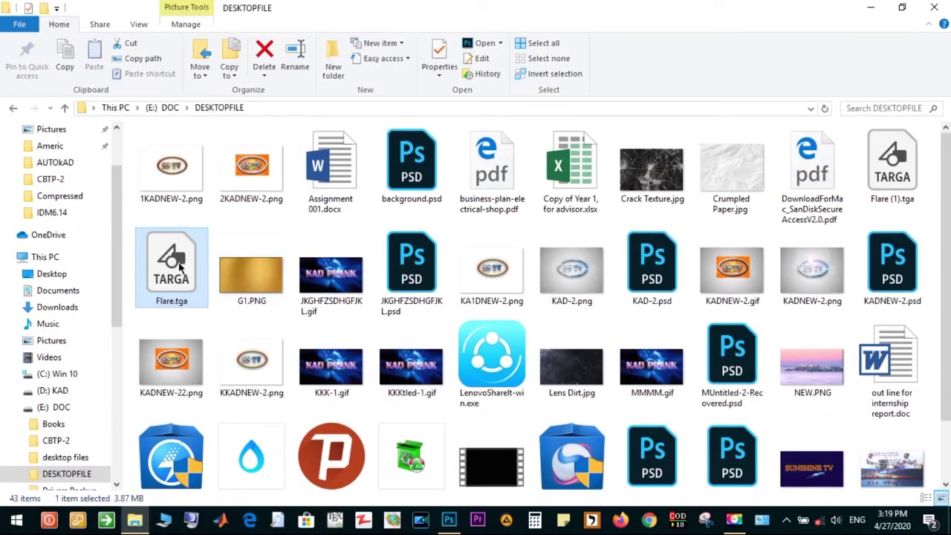
{"action": "mouse_move", "coordinate": [171, 268]}
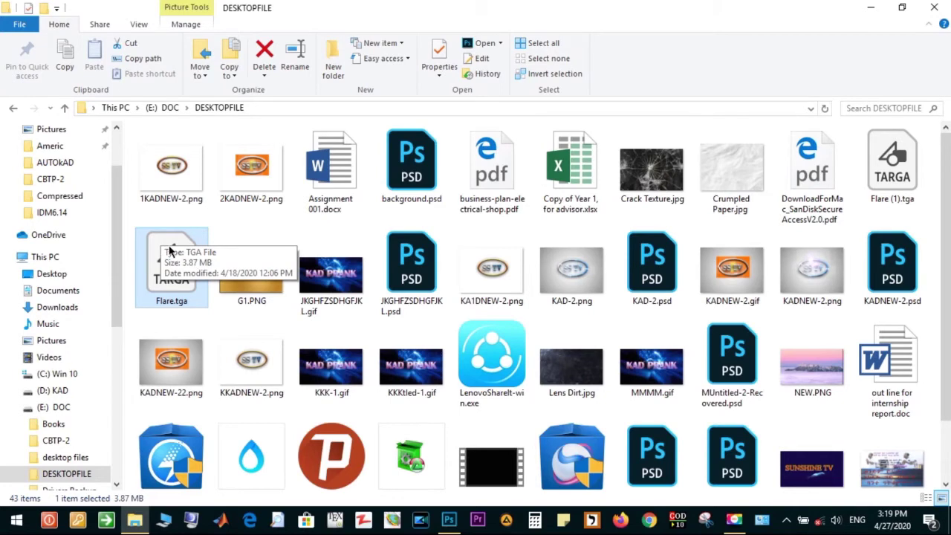
- Drop a second Flare.tga copy onto the canvas and stretch it past every canvas edge
{"action": "left_click_drag", "start_coordinate": [170, 253], "coordinate": [384, 271]}
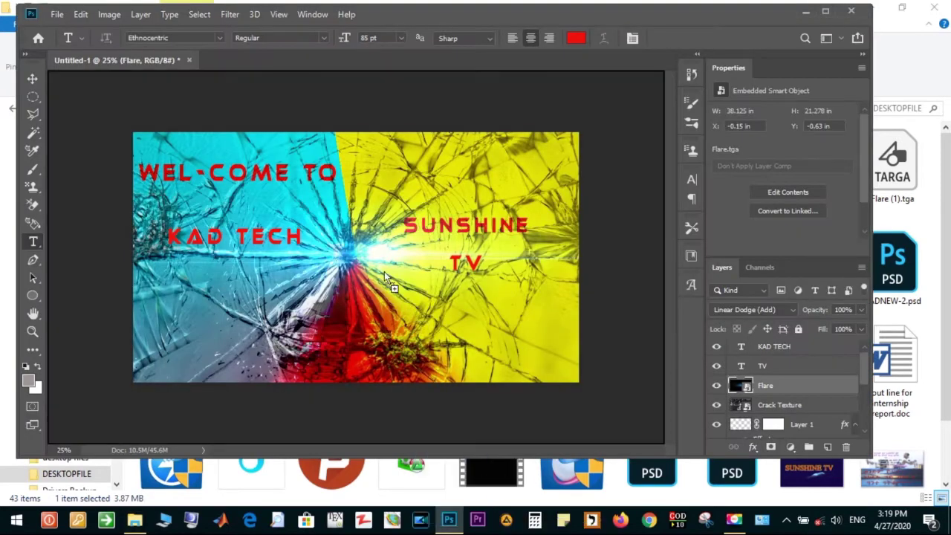
{"action": "left_click_drag", "start_coordinate": [384, 271], "coordinate": [385, 271]}
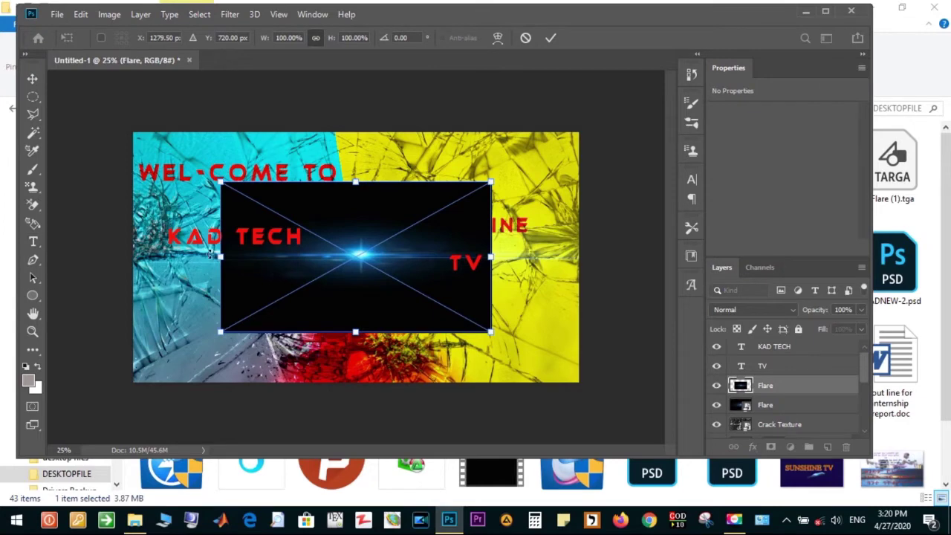
{"action": "left_click_drag", "start_coordinate": [221, 256], "coordinate": [117, 256]}
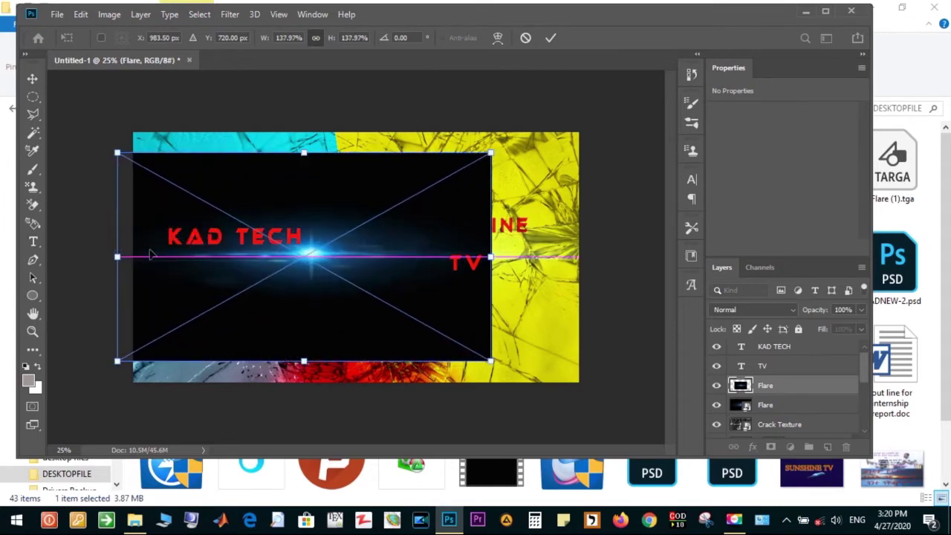
{"action": "left_click_drag", "start_coordinate": [303, 152], "coordinate": [303, 116]}
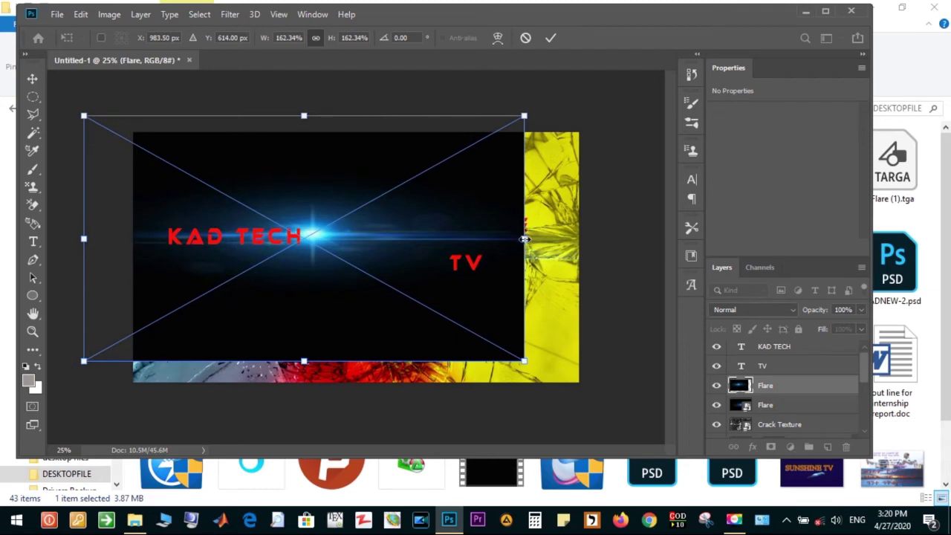
{"action": "left_click_drag", "start_coordinate": [526, 248], "coordinate": [609, 267]}
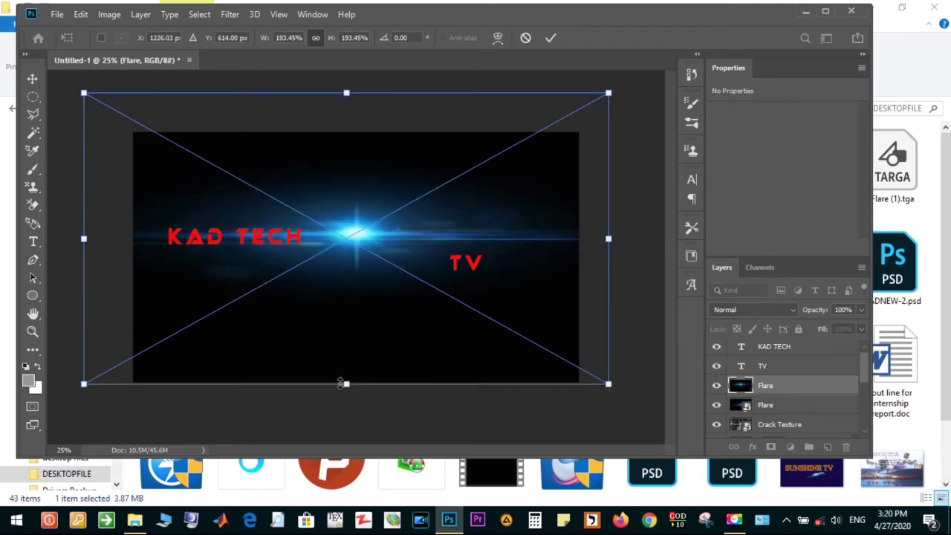
{"action": "left_click_drag", "start_coordinate": [345, 385], "coordinate": [354, 441]}
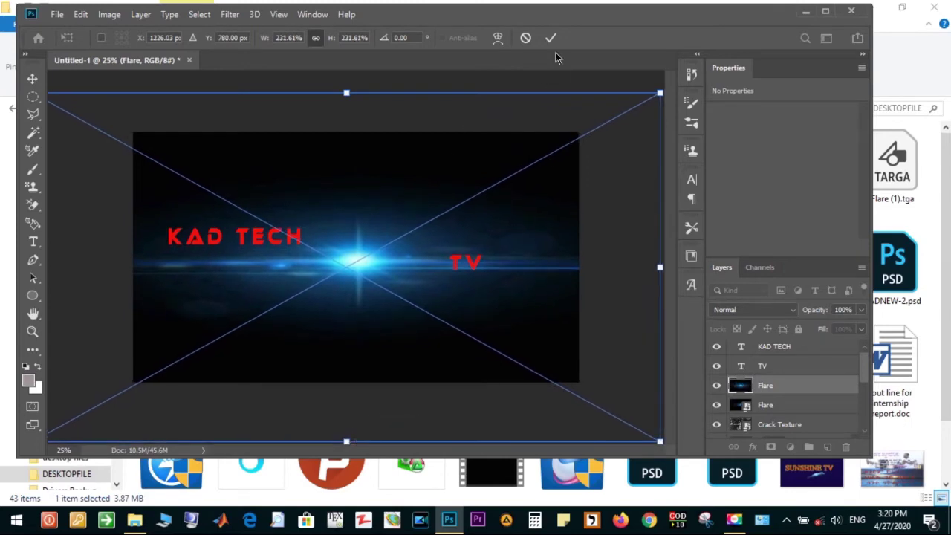
{"action": "key", "text": "t"}
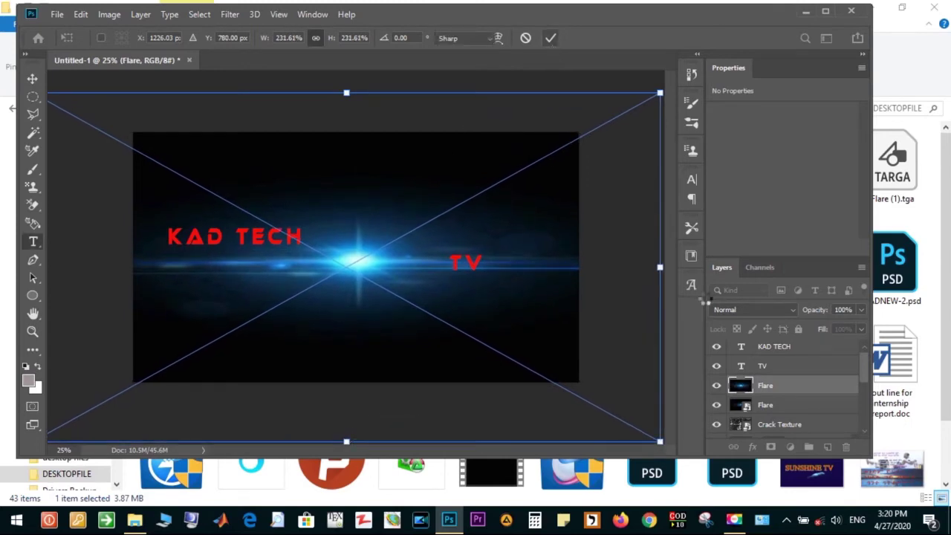
{"action": "left_click", "coordinate": [790, 312]}
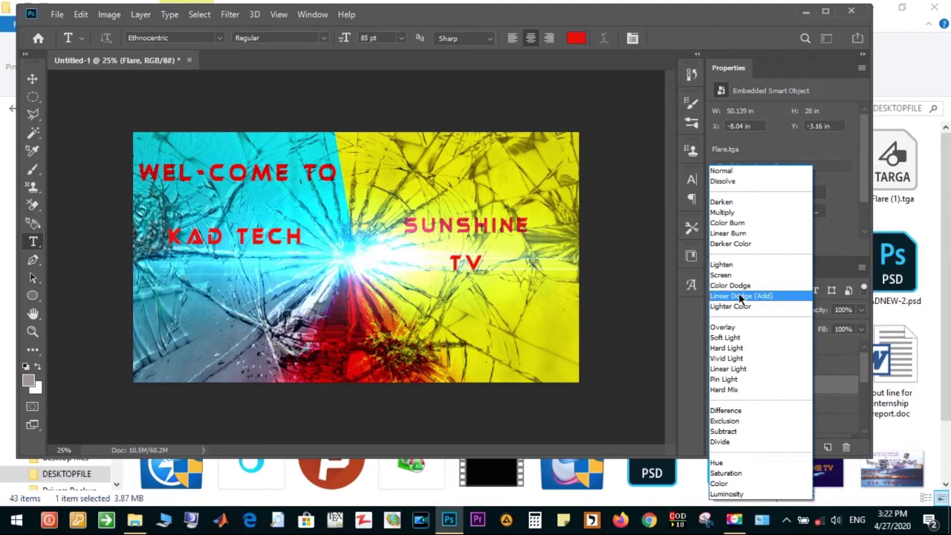
- Set the second Flare layer to Linear Dodge (Add), then open and close the Window menu
{"action": "left_click", "coordinate": [740, 297]}
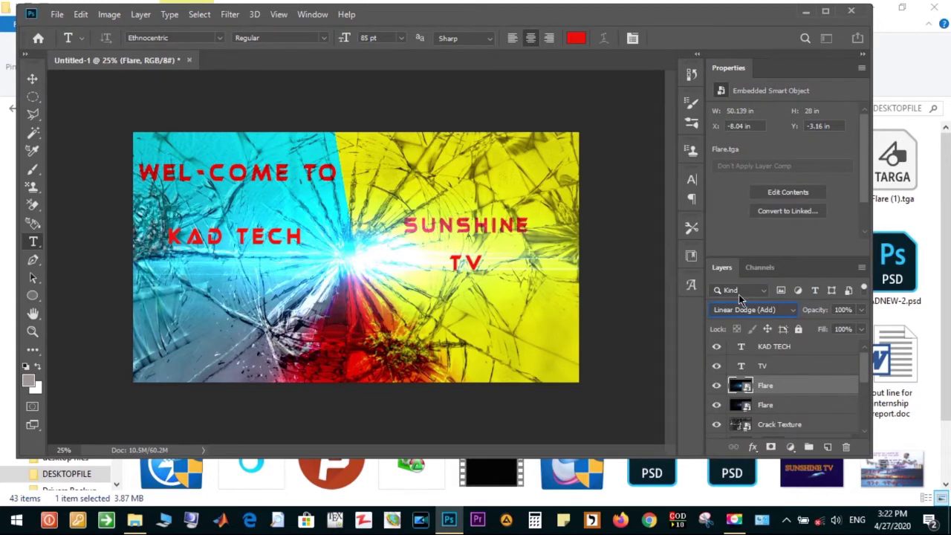
{"action": "mouse_move", "coordinate": [864, 355]}
{"action": "left_mouse_down"}
{"action": "mouse_move", "coordinate": [863, 394]}
{"action": "mouse_move", "coordinate": [863, 346]}
{"action": "left_mouse_up"}
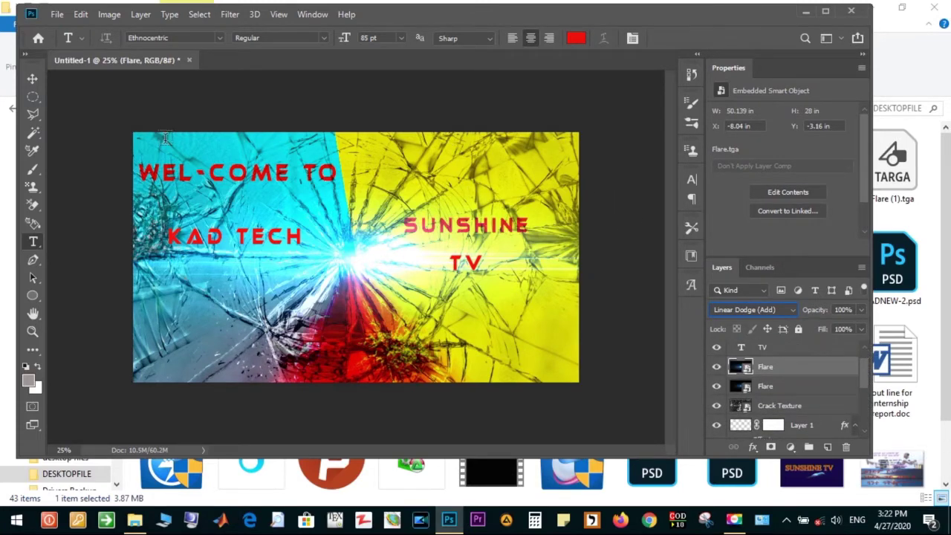
{"action": "left_click", "coordinate": [308, 15]}
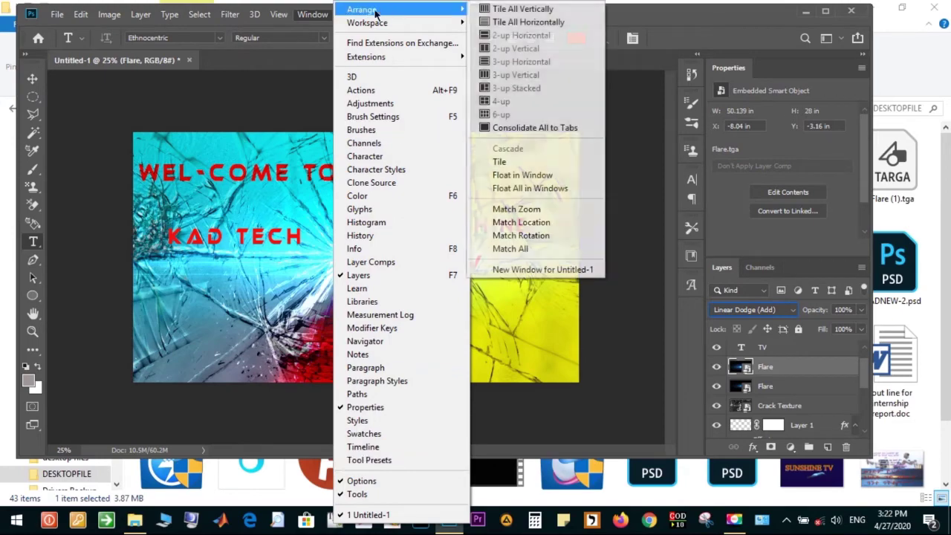
{"action": "left_click", "coordinate": [309, 16]}
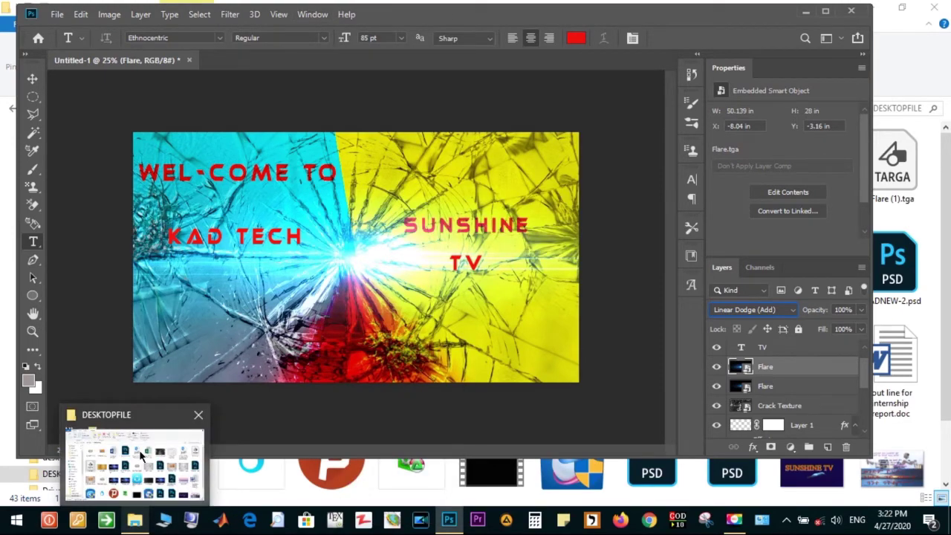
- Select Spark - 15120_2.mp4 in the DESKTOPFILE folder and drag it toward Photoshop
{"action": "mouse_move", "coordinate": [134, 519]}
{"action": "left_click", "coordinate": [144, 458]}
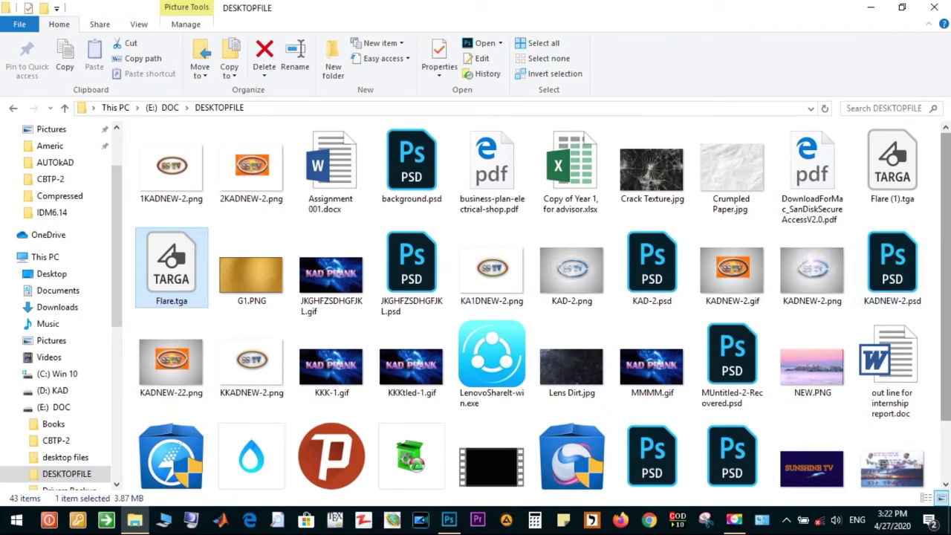
{"action": "scroll", "coordinate": [543, 305], "scroll_direction": "down", "scroll_amount": 2}
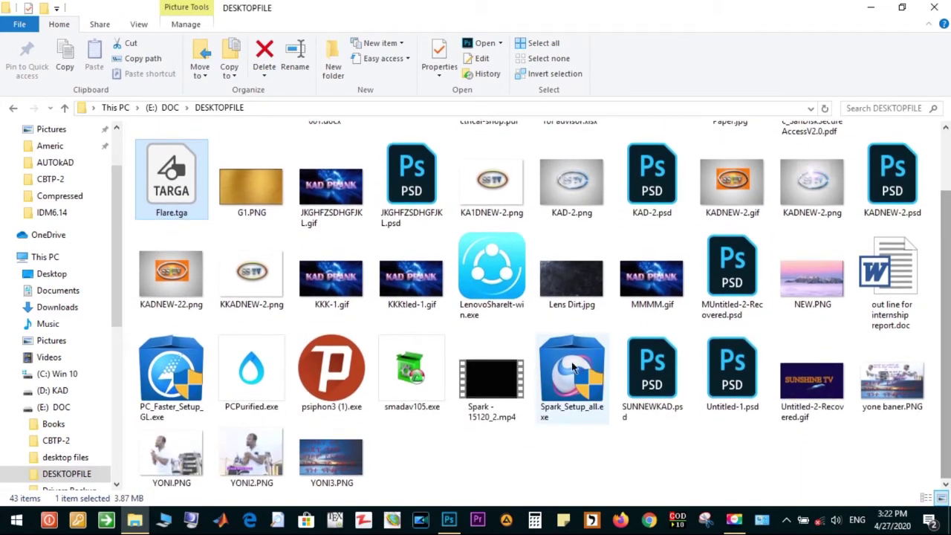
{"action": "left_click", "coordinate": [499, 393]}
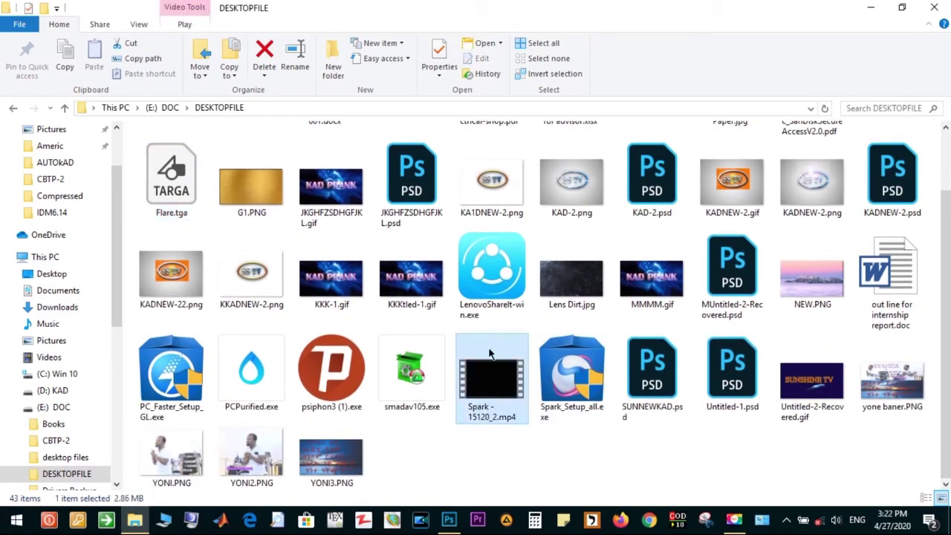
{"action": "left_click_drag", "start_coordinate": [487, 349], "coordinate": [731, 329]}
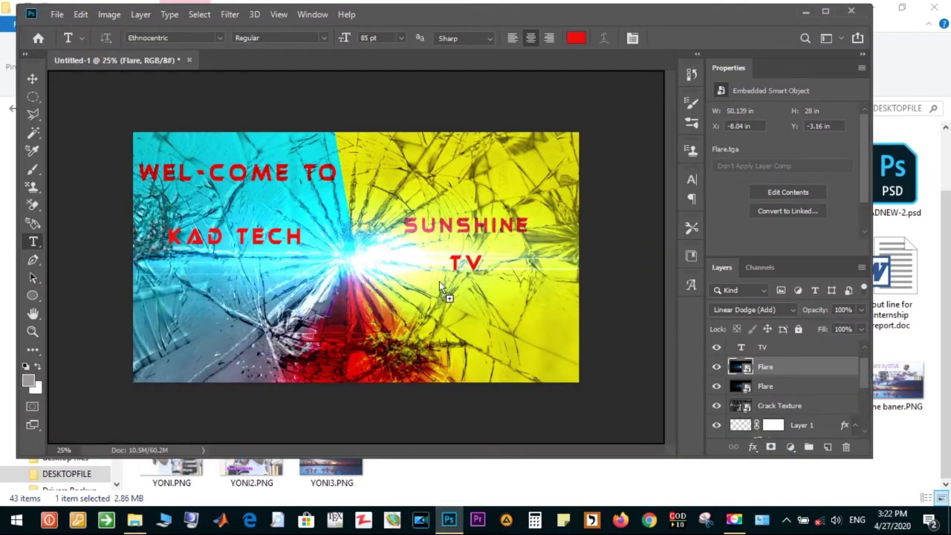
- Drop the Spark - 15120_2.mp4 clip into Photoshop as its own video document, then return to Untitled-1
{"action": "mouse_move", "coordinate": [732, 329]}
{"action": "left_mouse_down"}
{"action": "mouse_move", "coordinate": [740, 375]}
{"action": "mouse_move", "coordinate": [738, 366]}
{"action": "left_mouse_up"}
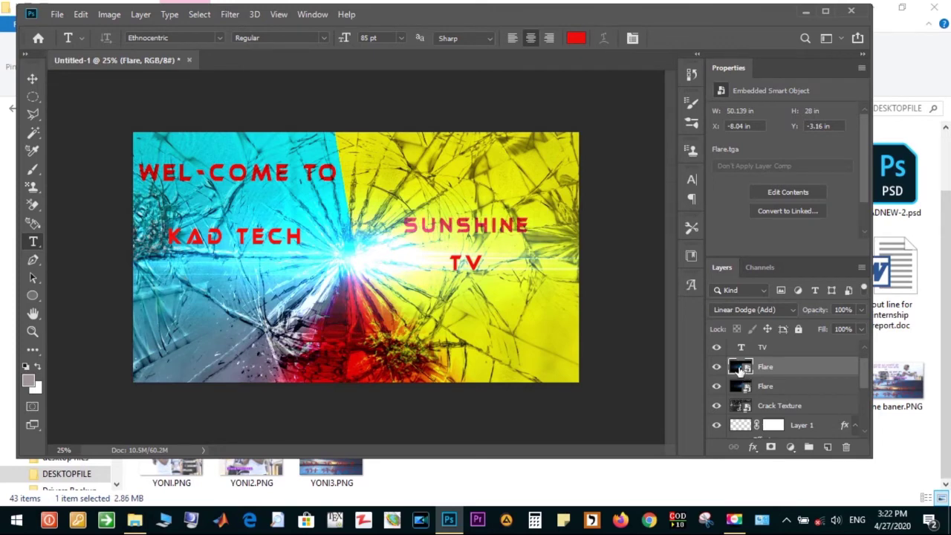
{"action": "left_click_drag", "start_coordinate": [740, 370], "coordinate": [739, 368]}
{"action": "left_click_drag", "start_coordinate": [876, 401], "coordinate": [840, 378]}
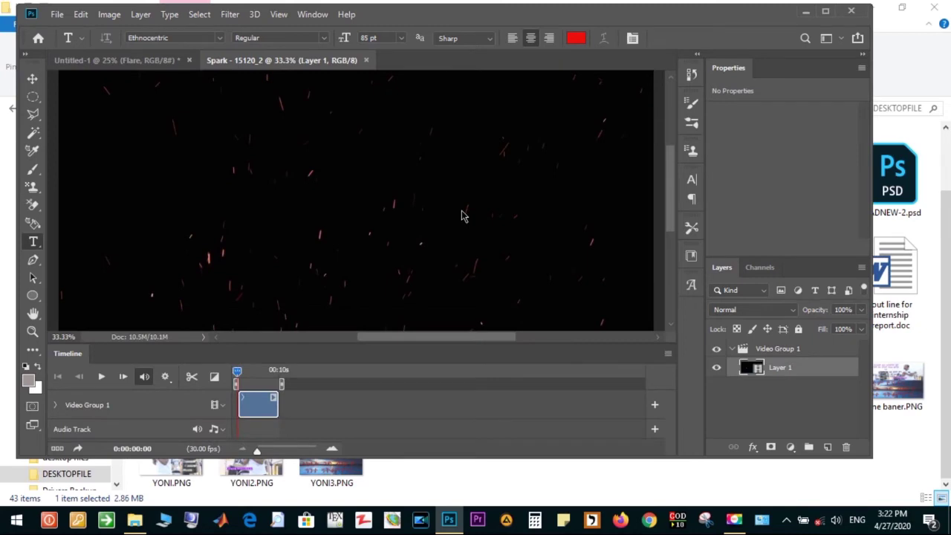
{"action": "left_click", "coordinate": [166, 62]}
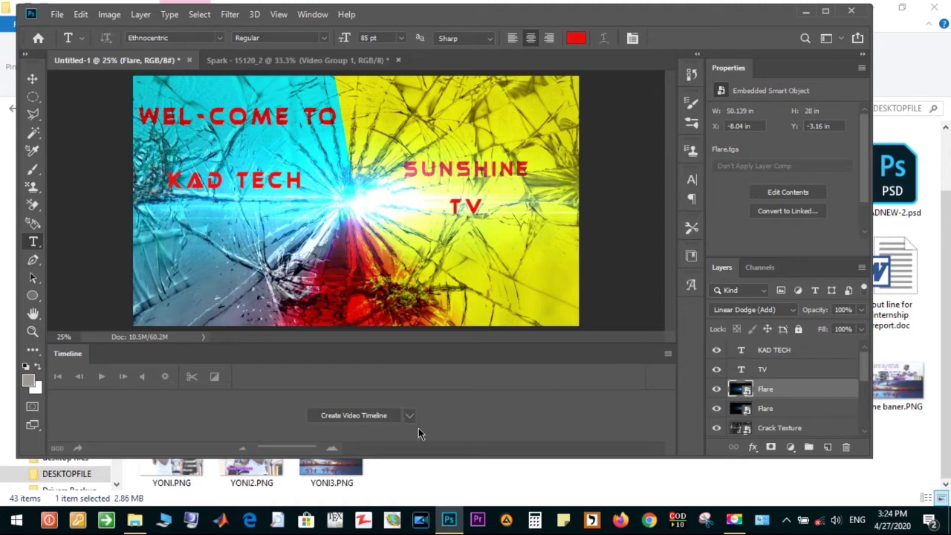
- Create a 30 fps video timeline for the banner with KAD TECH and TV tracks
{"action": "left_click", "coordinate": [373, 414]}
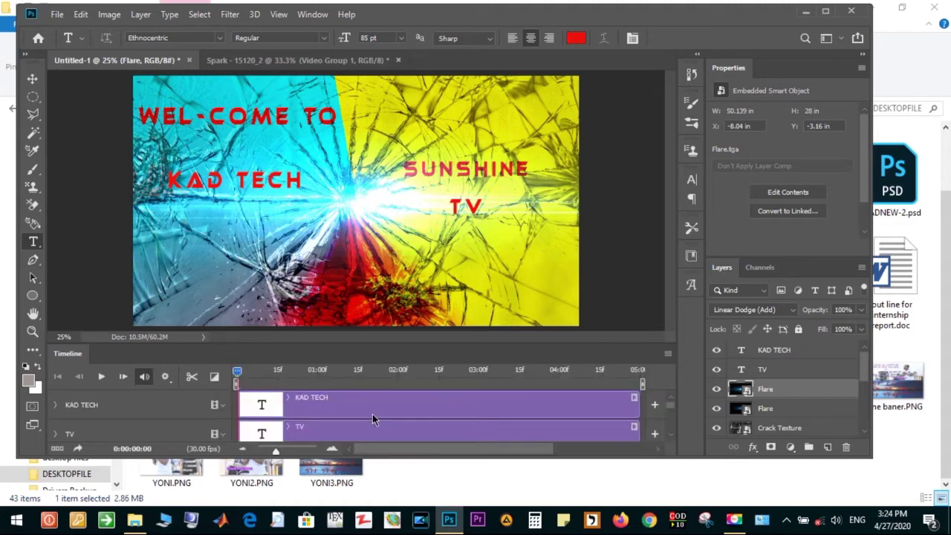
{"action": "mouse_move", "coordinate": [670, 407]}
{"action": "left_mouse_down"}
{"action": "mouse_move", "coordinate": [674, 429]}
{"action": "mouse_move", "coordinate": [671, 399]}
{"action": "left_mouse_up"}
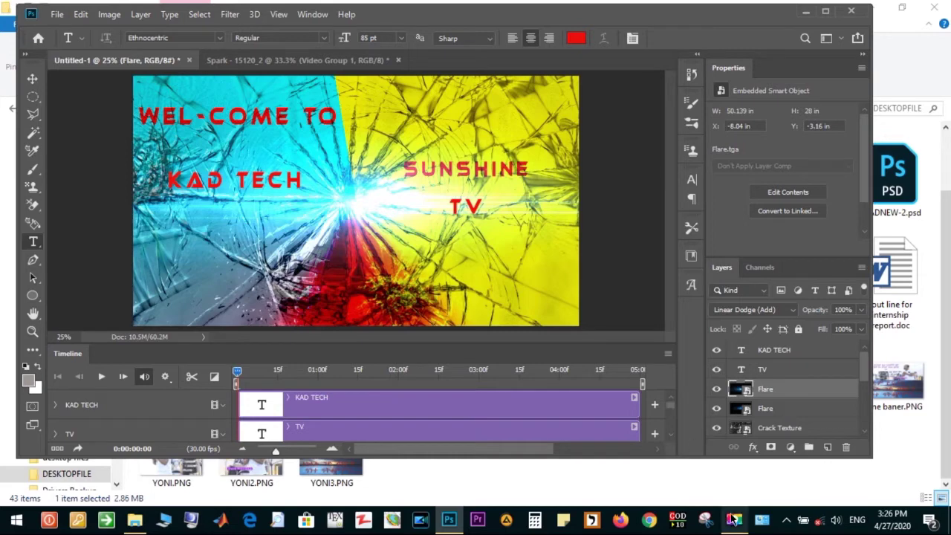
{"action": "mouse_move", "coordinate": [672, 407]}
{"action": "left_mouse_down"}
{"action": "mouse_move", "coordinate": [675, 428]}
{"action": "mouse_move", "coordinate": [666, 399]}
{"action": "left_mouse_up"}
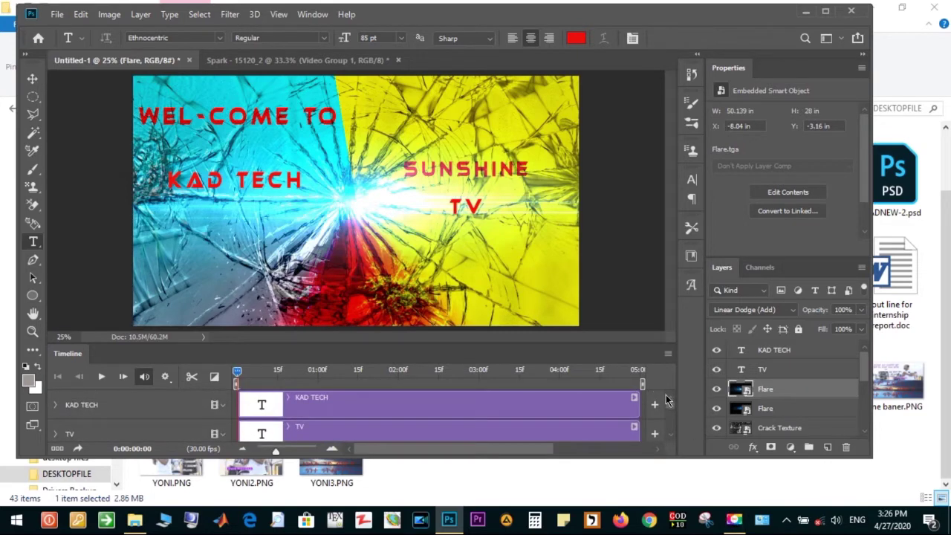
- Play and then pause the banner animation preview in the Timeline
{"action": "left_click", "coordinate": [101, 378]}
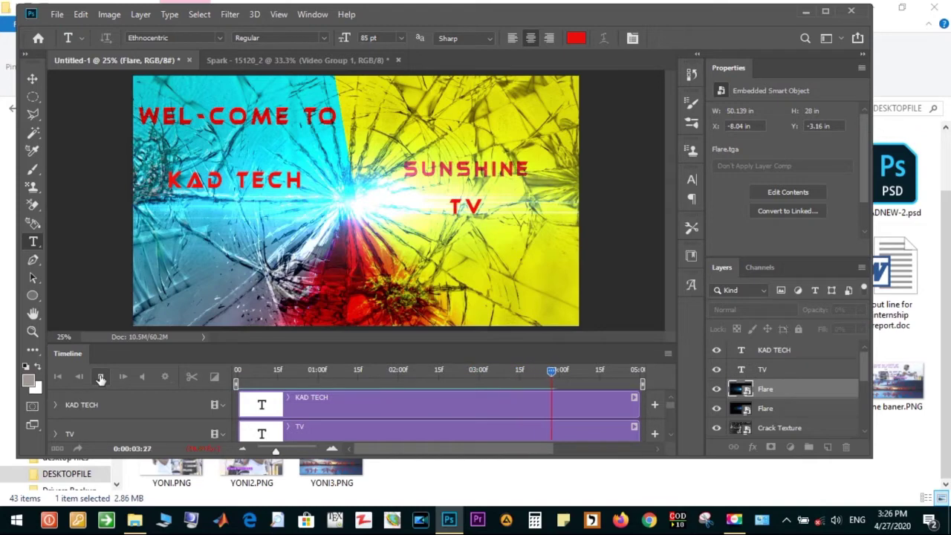
{"action": "left_click", "coordinate": [101, 379]}
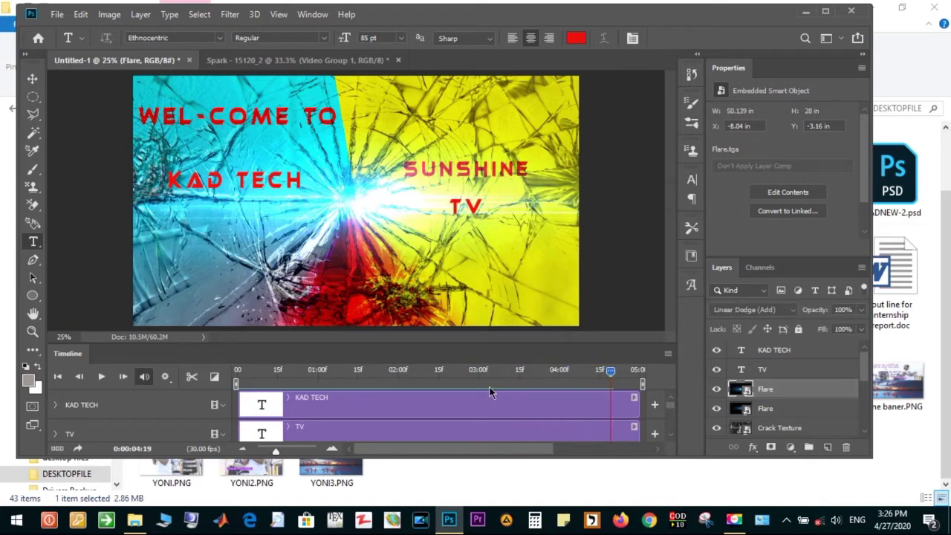
{"action": "scroll", "coordinate": [671, 416], "scroll_direction": "down", "scroll_amount": 2}
{"action": "scroll", "coordinate": [671, 416], "scroll_direction": "down", "scroll_amount": 1}
{"action": "scroll", "coordinate": [672, 415], "scroll_direction": "up", "scroll_amount": 2}
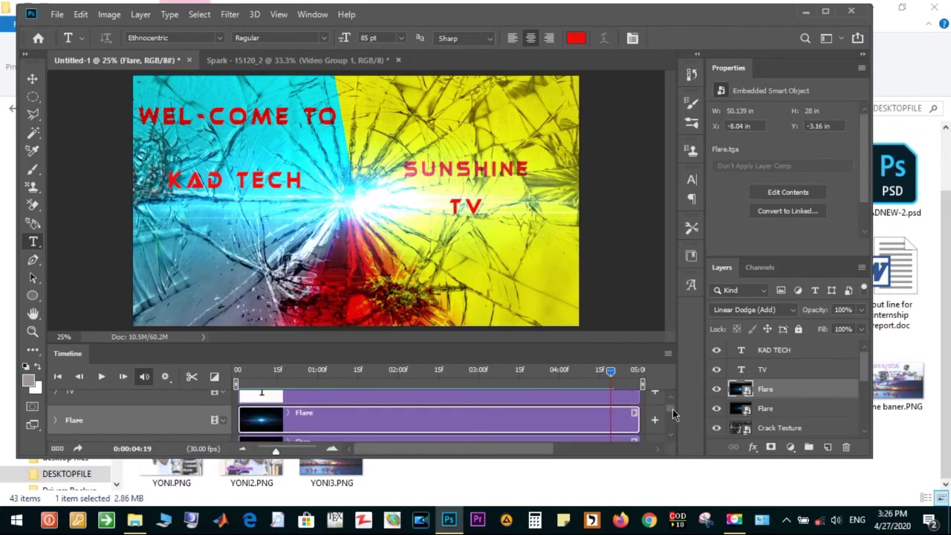
{"action": "scroll", "coordinate": [672, 414], "scroll_direction": "up", "scroll_amount": 1}
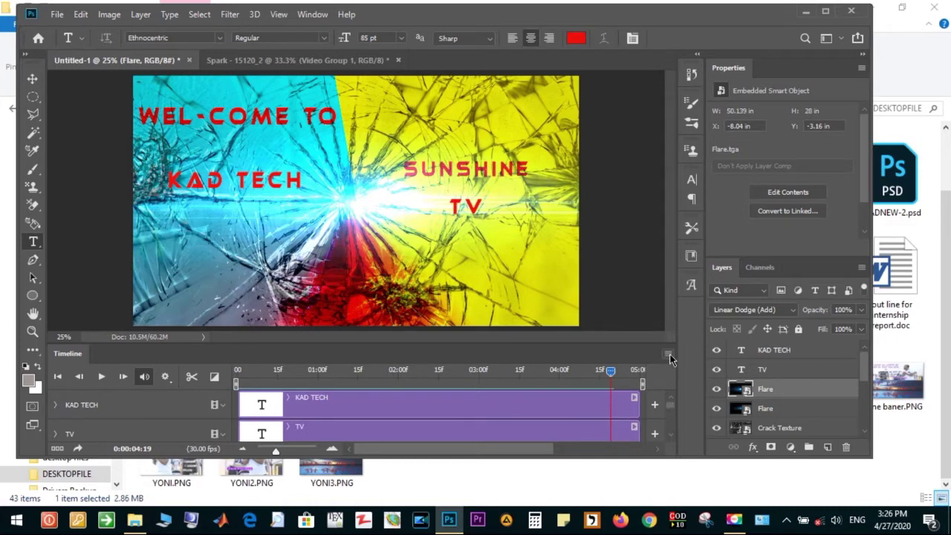
- Close the Timeline panel and add a new empty Layer 2 above the Flare layers
{"action": "left_click", "coordinate": [667, 355]}
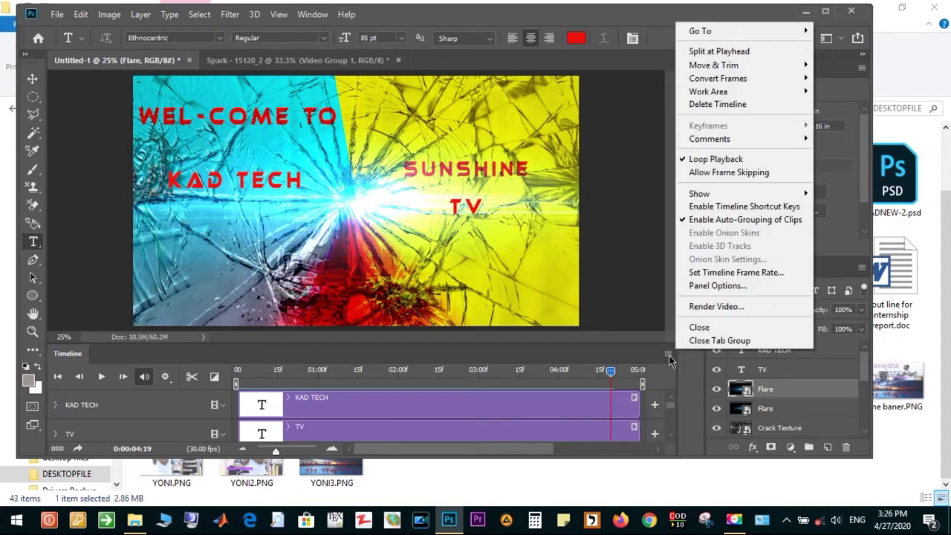
{"action": "left_click", "coordinate": [701, 328]}
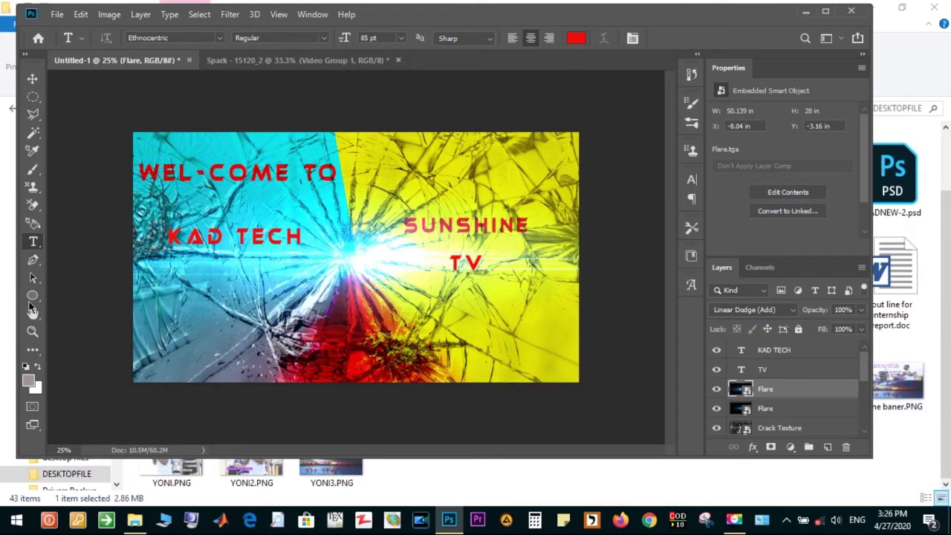
{"action": "left_click", "coordinate": [828, 447]}
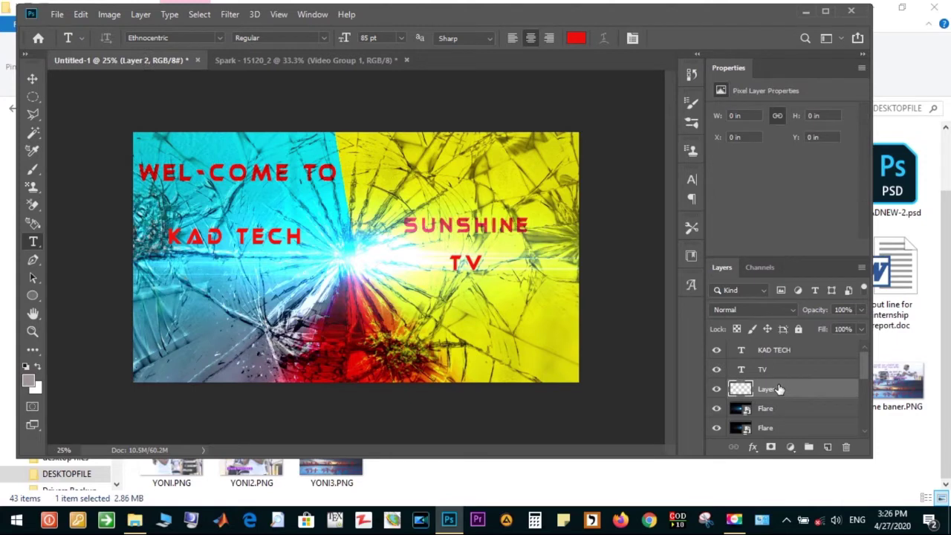
- Add a layer mask to Layer 2 and start a Gradient Overlay effect
{"action": "left_click", "coordinate": [770, 447]}
{"action": "left_click", "coordinate": [750, 447]}
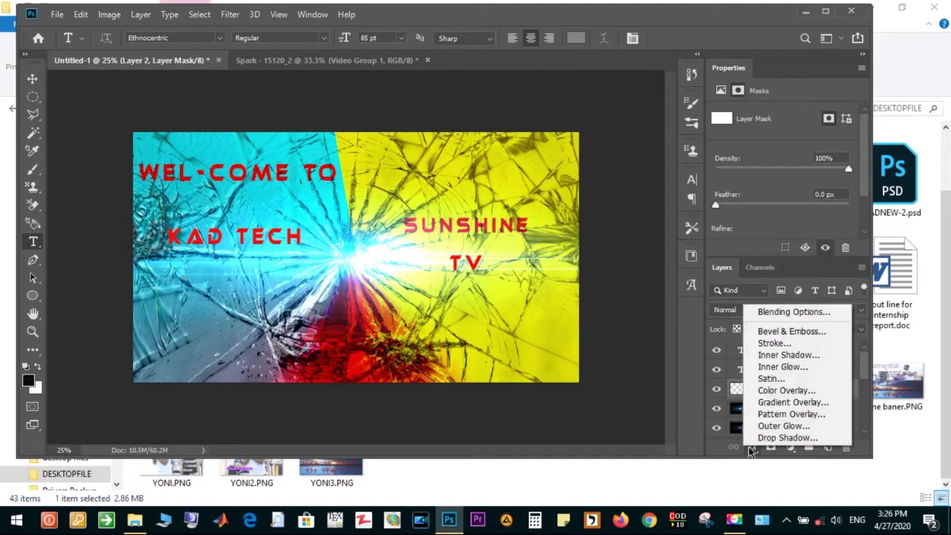
{"action": "left_click", "coordinate": [786, 404]}
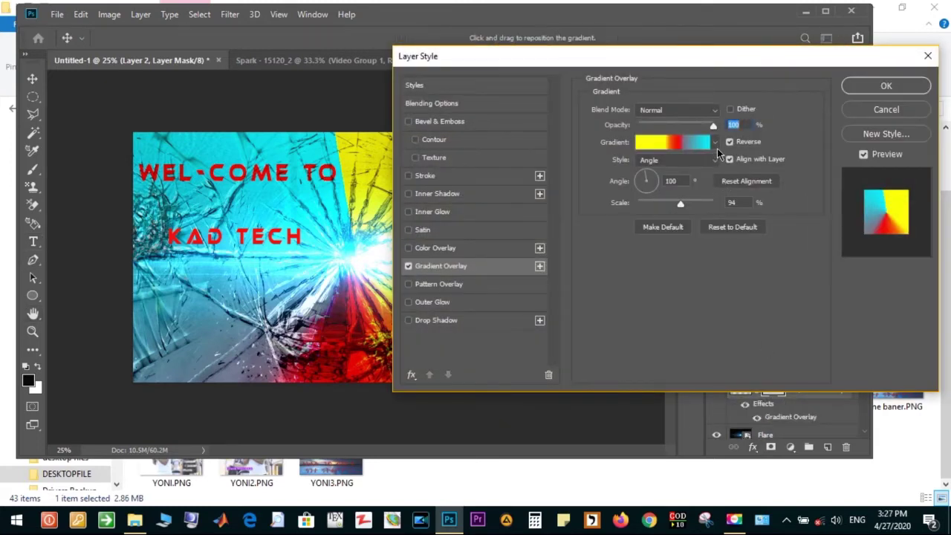
- Choose the Spectrum gradient preset, set Scale to 118%, and apply the overlay
{"action": "left_click", "coordinate": [715, 142]}
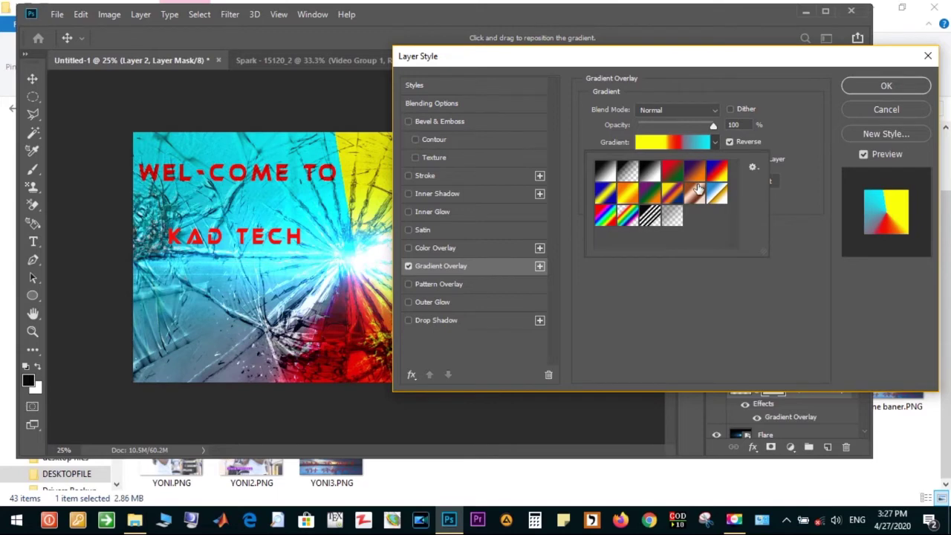
{"action": "left_click", "coordinate": [627, 192]}
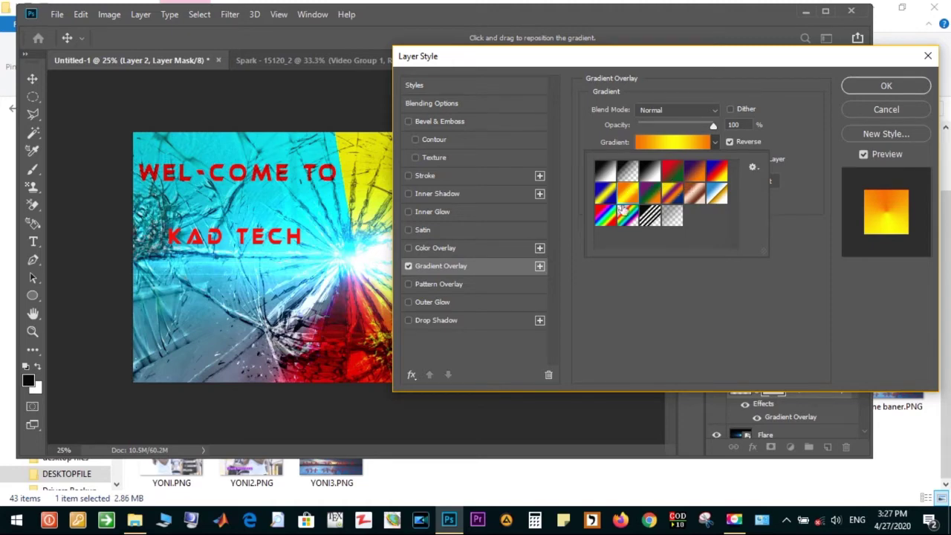
{"action": "left_click", "coordinate": [605, 192]}
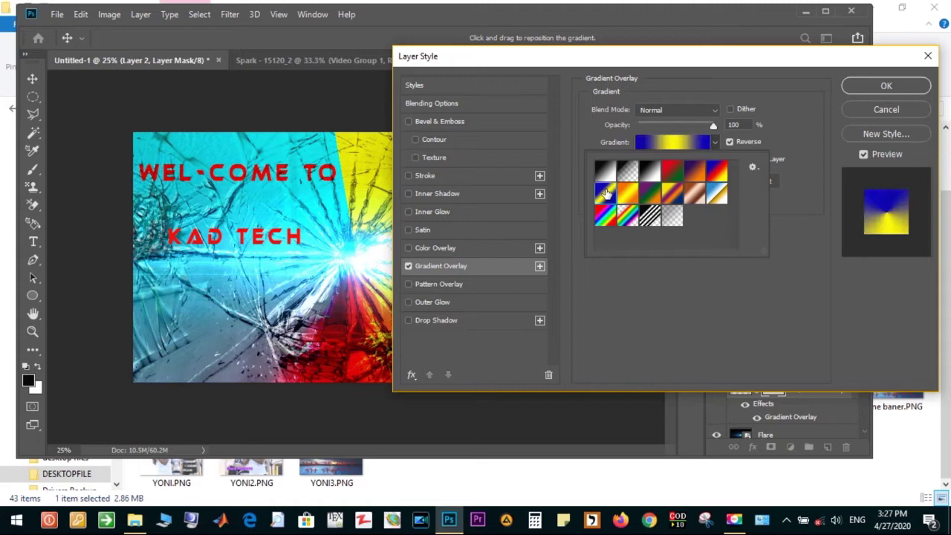
{"action": "left_click", "coordinate": [607, 215]}
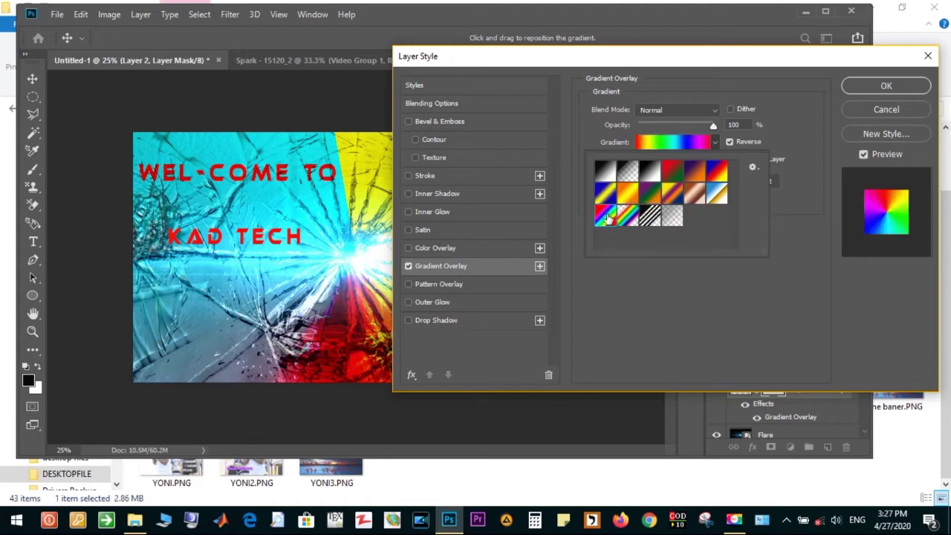
{"action": "left_click", "coordinate": [718, 142]}
{"action": "left_click_drag", "start_coordinate": [679, 205], "coordinate": [694, 206]}
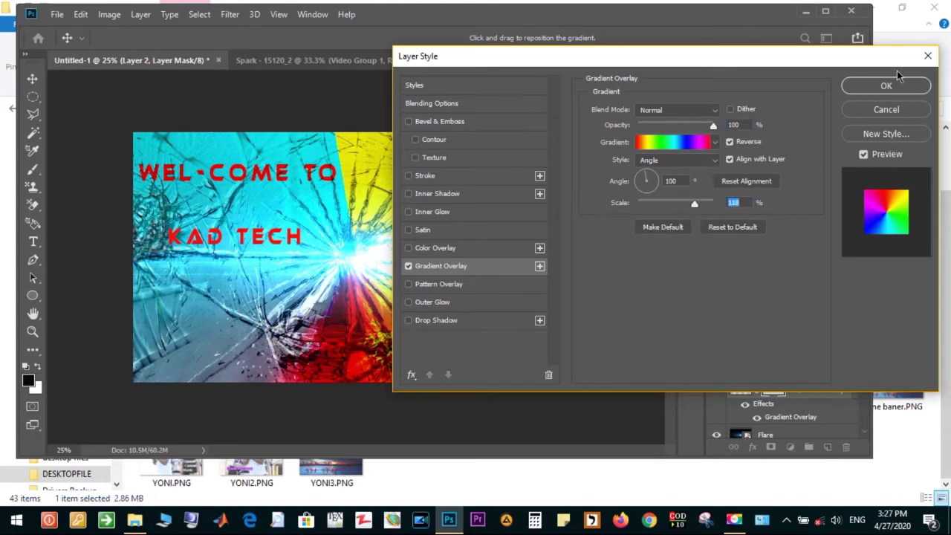
{"action": "left_click", "coordinate": [886, 87]}
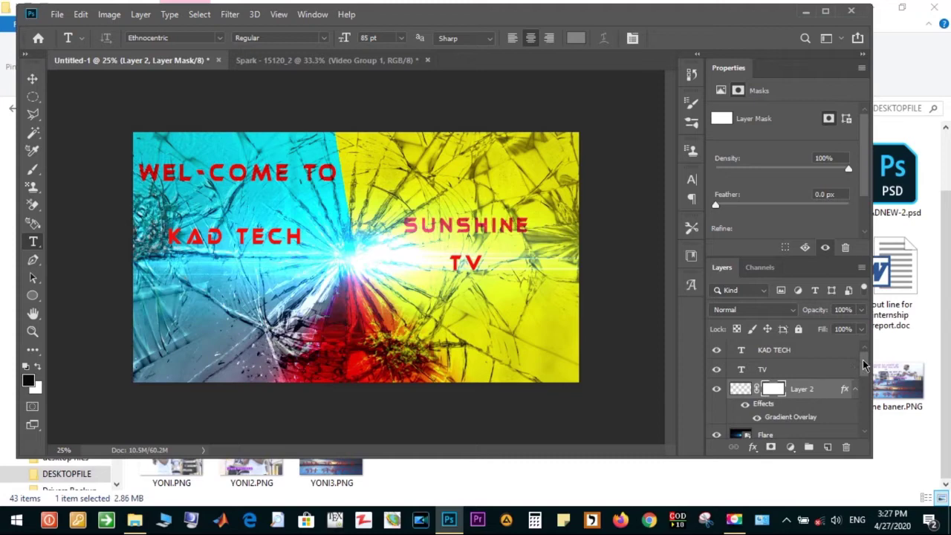
- Hide the TV, KAD TECH, both Flare, Crack Texture and Layer 1 layers
{"action": "left_click", "coordinate": [716, 369]}
{"action": "left_click", "coordinate": [716, 349]}
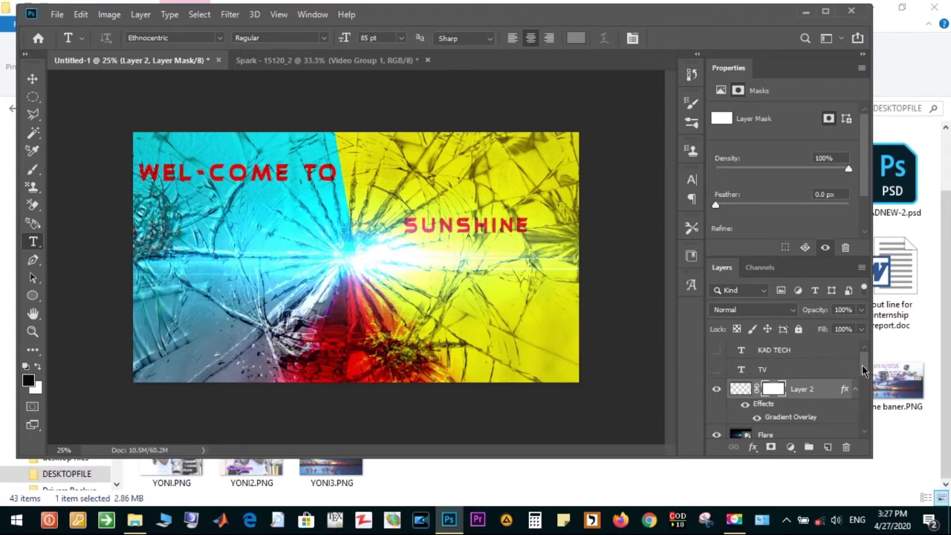
{"action": "scroll", "coordinate": [863, 372], "scroll_direction": "down", "scroll_amount": 2}
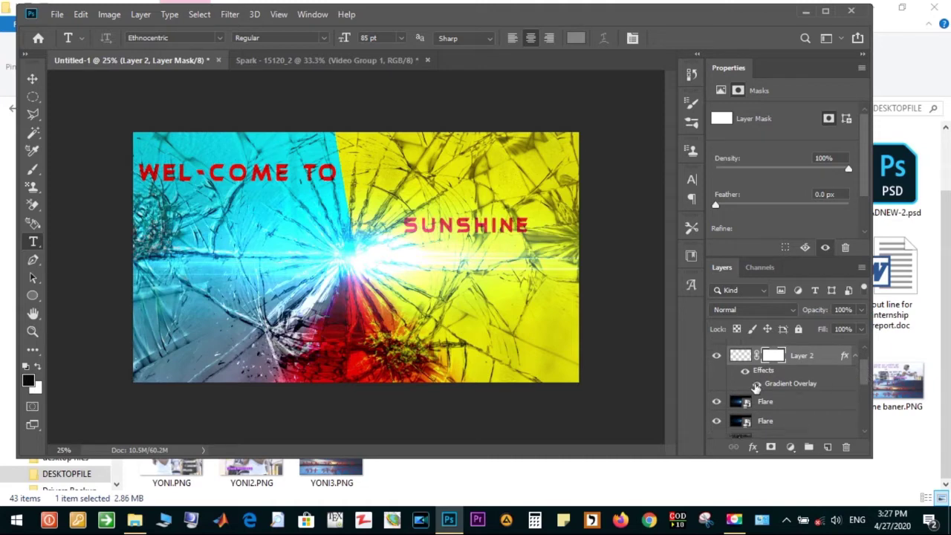
{"action": "left_click", "coordinate": [716, 401]}
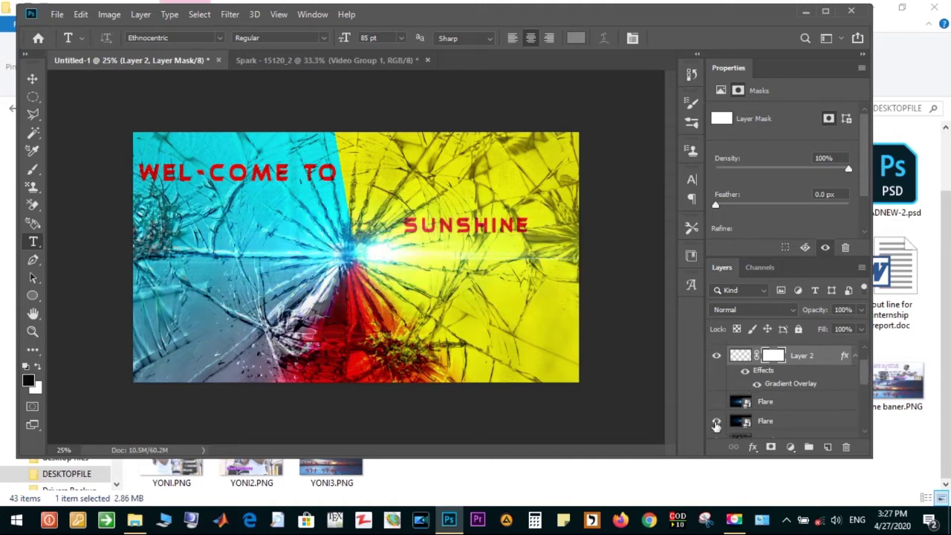
{"action": "left_click", "coordinate": [716, 422]}
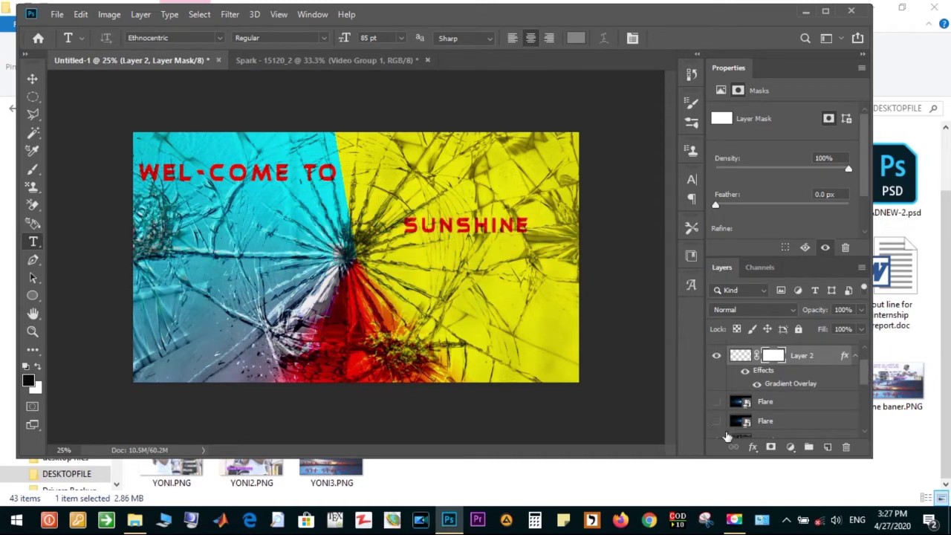
{"action": "scroll", "coordinate": [868, 384], "scroll_direction": "down", "scroll_amount": 2}
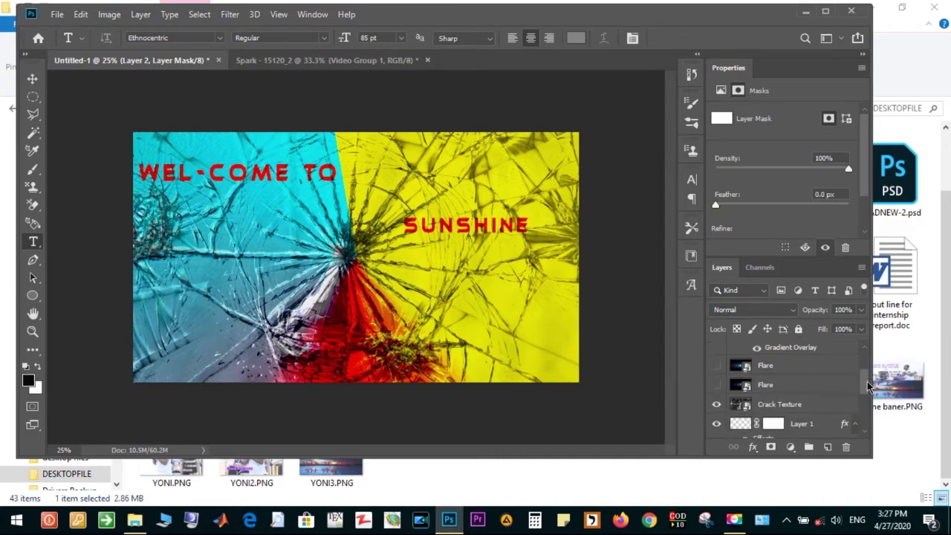
{"action": "left_click", "coordinate": [716, 404]}
{"action": "left_click", "coordinate": [716, 423]}
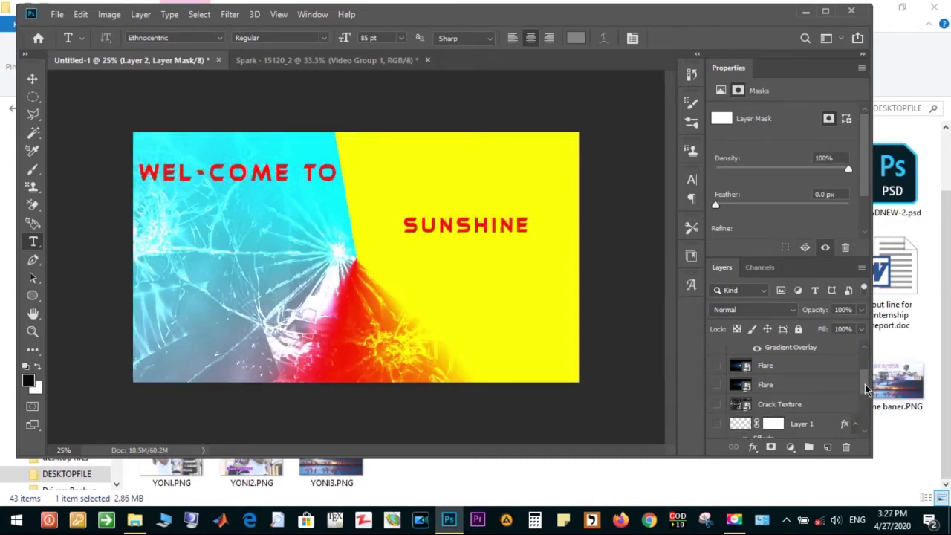
- Hide the remaining crack texture, SUNSHINE, WEL-COME TO and Layer 0 layers
{"action": "left_click_drag", "start_coordinate": [866, 386], "coordinate": [869, 420]}
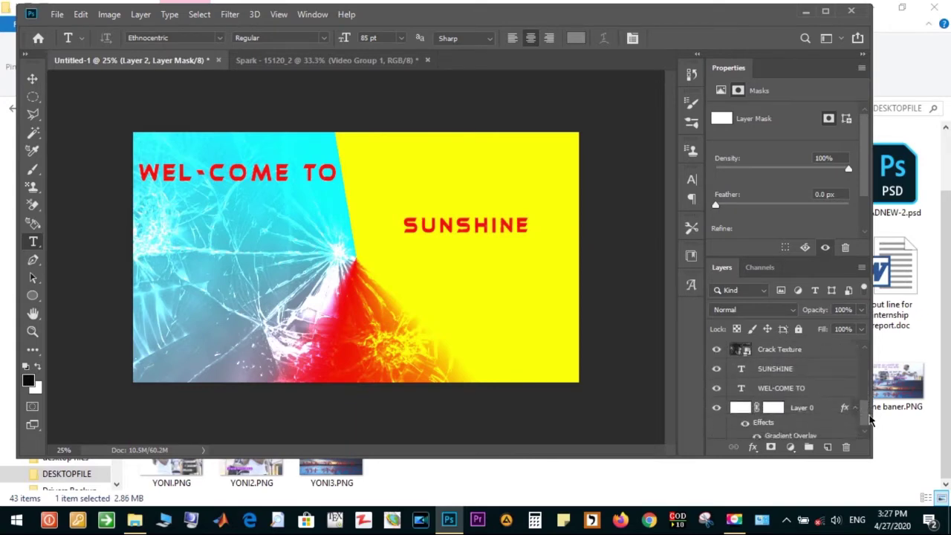
{"action": "left_click", "coordinate": [716, 349]}
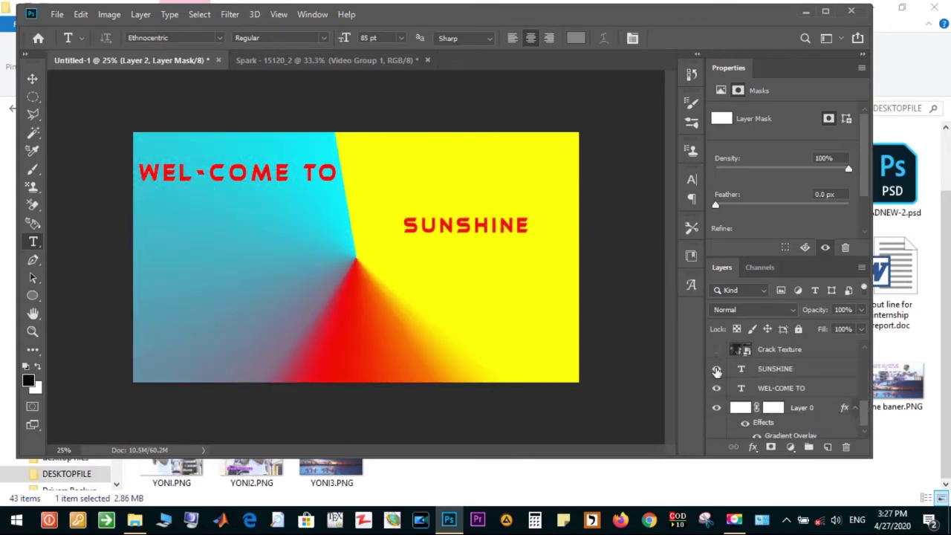
{"action": "left_click", "coordinate": [716, 368]}
{"action": "left_click", "coordinate": [716, 388]}
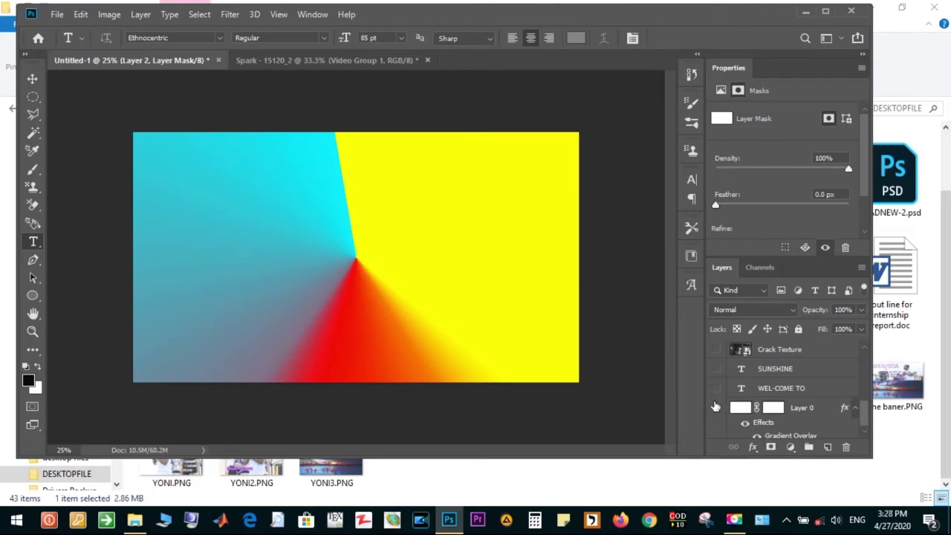
{"action": "left_click", "coordinate": [716, 407]}
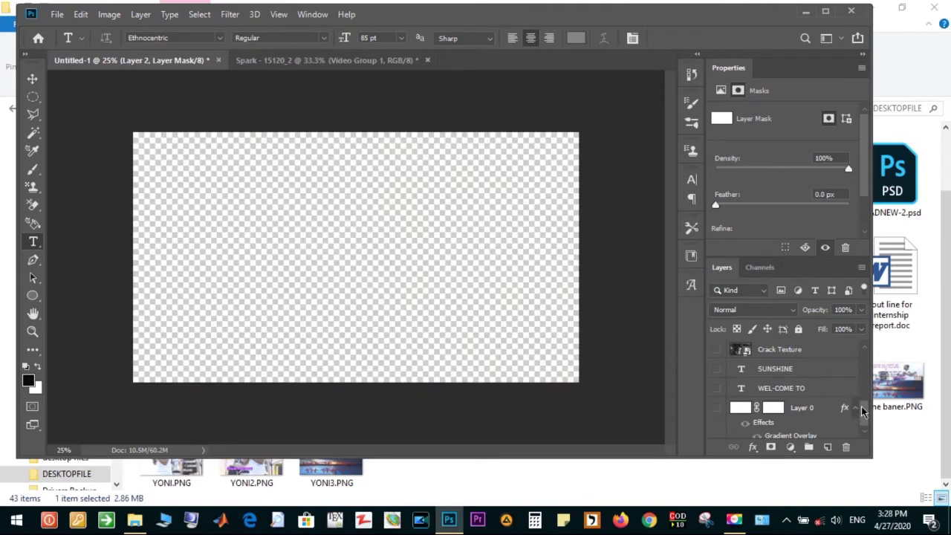
- Turn Layer 2 and the Layer 0 gradient background back on
{"action": "left_click_drag", "start_coordinate": [862, 413], "coordinate": [864, 422]}
{"action": "scroll", "coordinate": [817, 393], "scroll_direction": "up", "scroll_amount": 3}
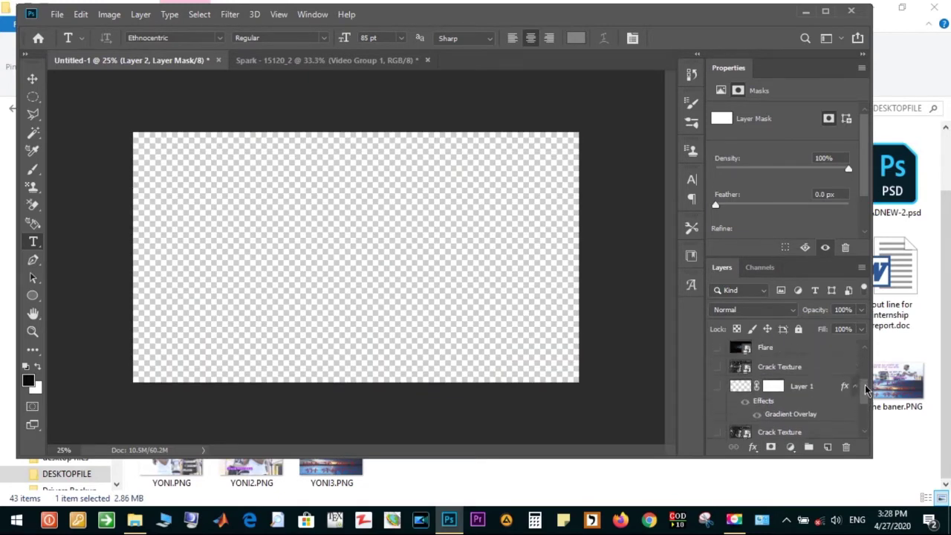
{"action": "scroll", "coordinate": [773, 382], "scroll_direction": "up", "scroll_amount": 2}
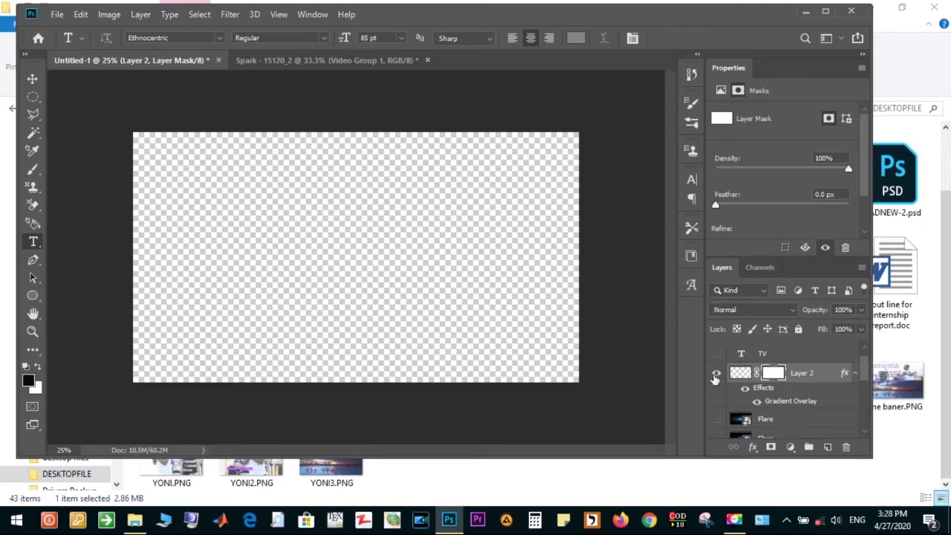
{"action": "left_click", "coordinate": [715, 377]}
{"action": "left_click_drag", "start_coordinate": [865, 375], "coordinate": [865, 427]}
{"action": "left_click", "coordinate": [717, 403]}
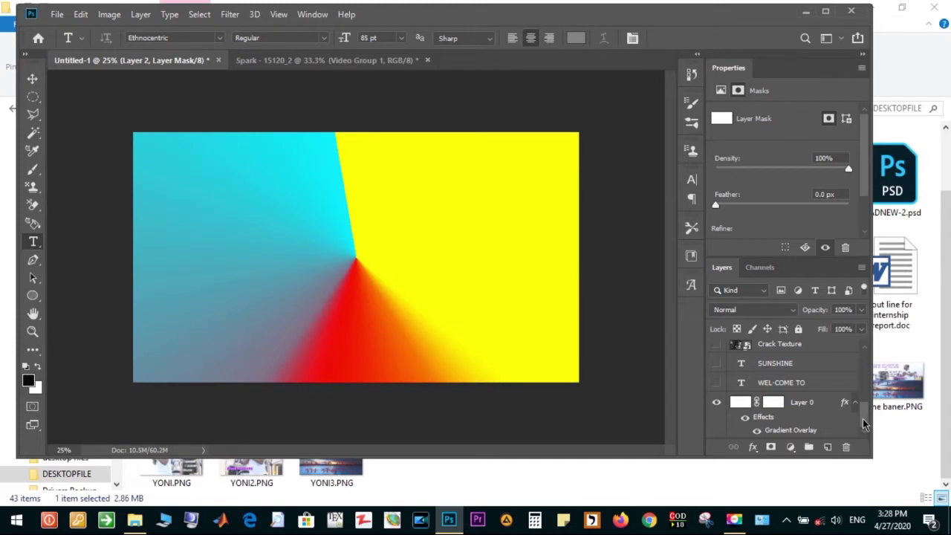
{"action": "left_click_drag", "start_coordinate": [863, 423], "coordinate": [866, 360]}
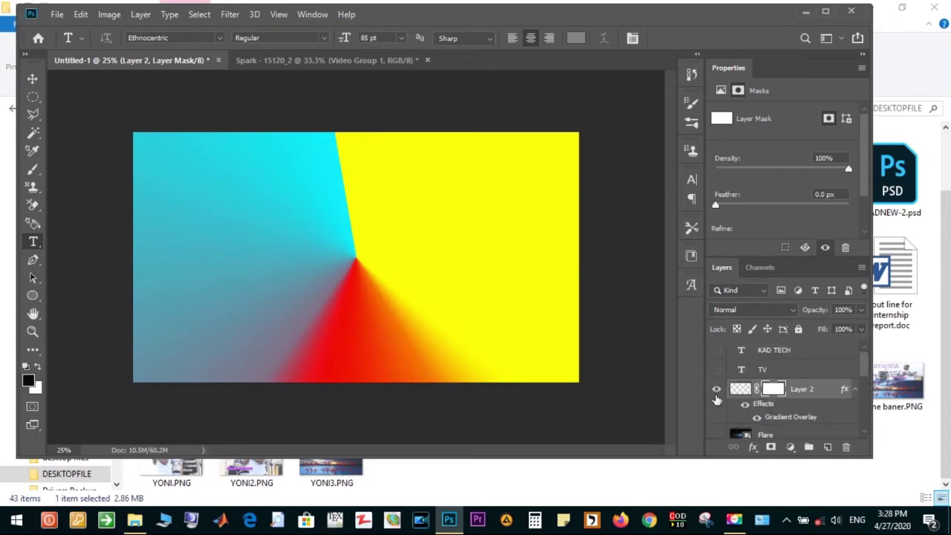
- Remove Layer 2 through its context menu and confirm with Yes
{"action": "right_click", "coordinate": [806, 390]}
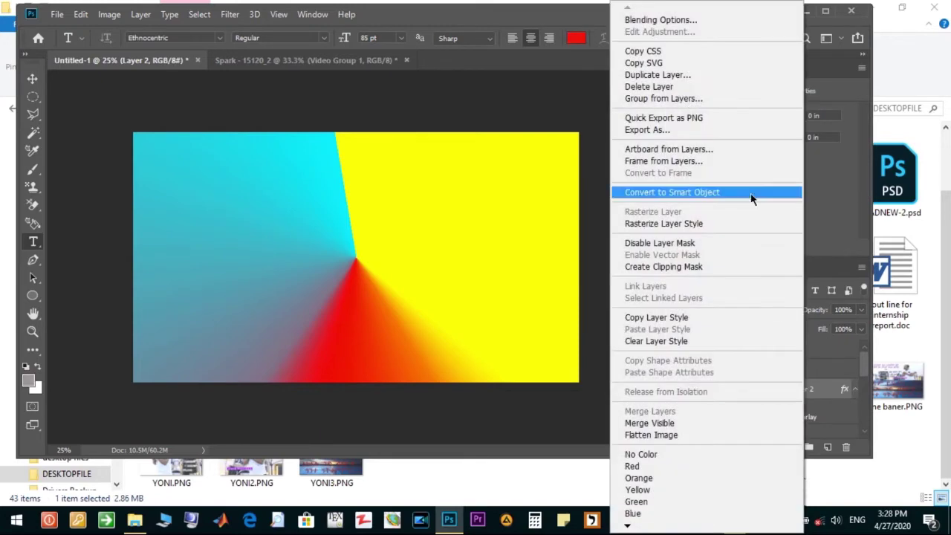
{"action": "left_click", "coordinate": [682, 87]}
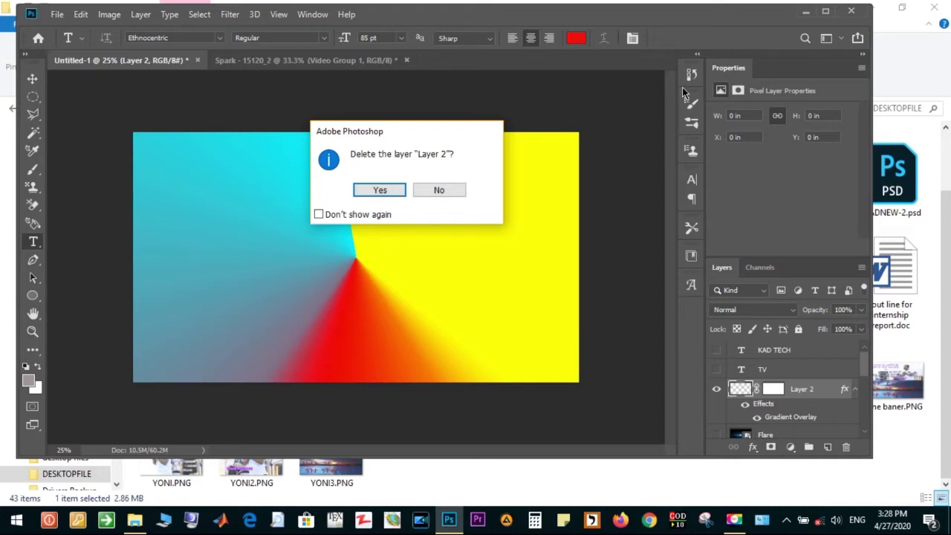
{"action": "left_click", "coordinate": [377, 190]}
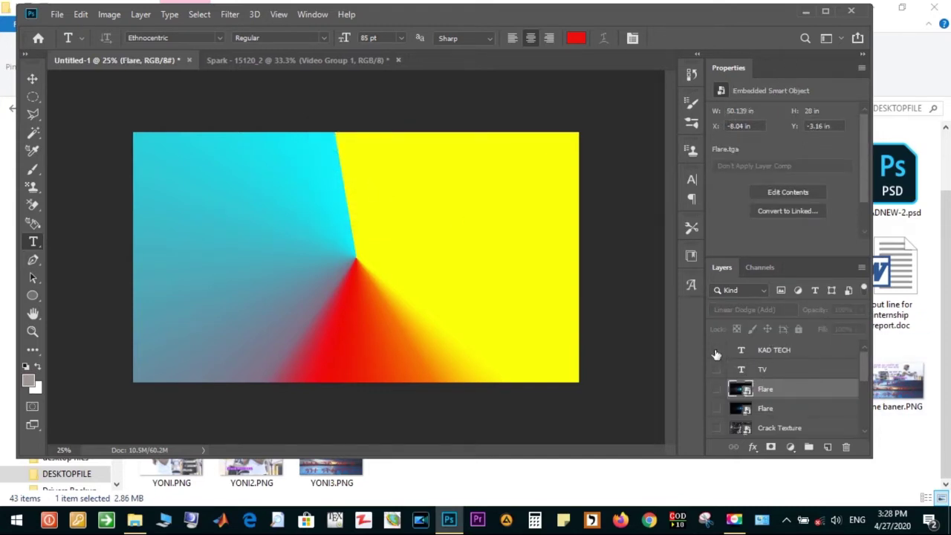
- Add an "A FILM BY" text layer near the top centre of the banner
{"action": "mouse_move", "coordinate": [863, 360]}
{"action": "left_mouse_down"}
{"action": "mouse_move", "coordinate": [870, 431]}
{"action": "mouse_move", "coordinate": [866, 354]}
{"action": "left_mouse_up"}
{"action": "left_click", "coordinate": [254, 188]}
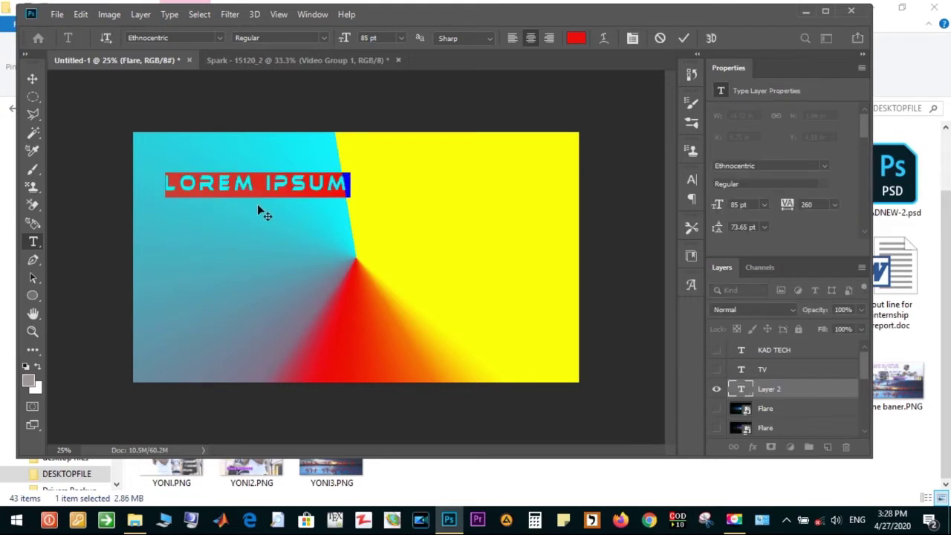
{"action": "left_click_drag", "start_coordinate": [257, 205], "coordinate": [343, 196]}
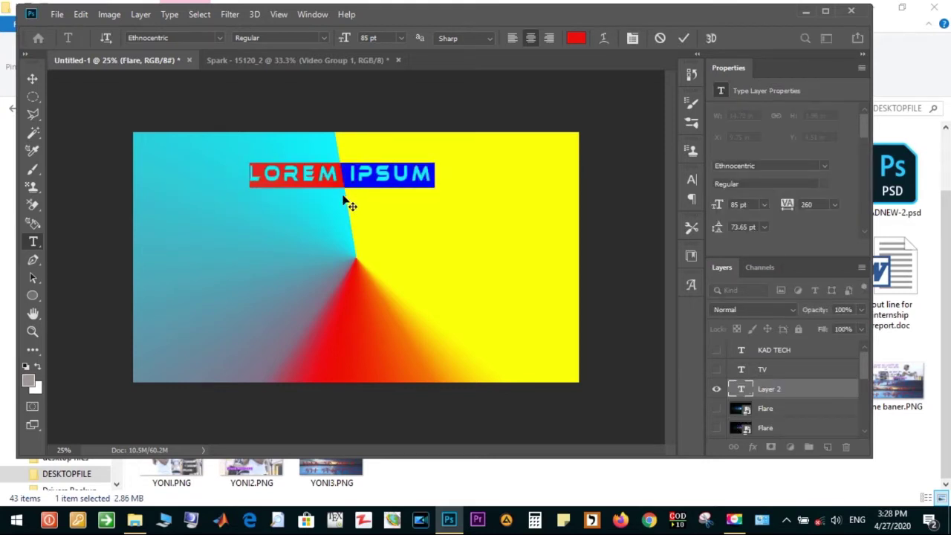
{"action": "key", "text": "BackSpace"}
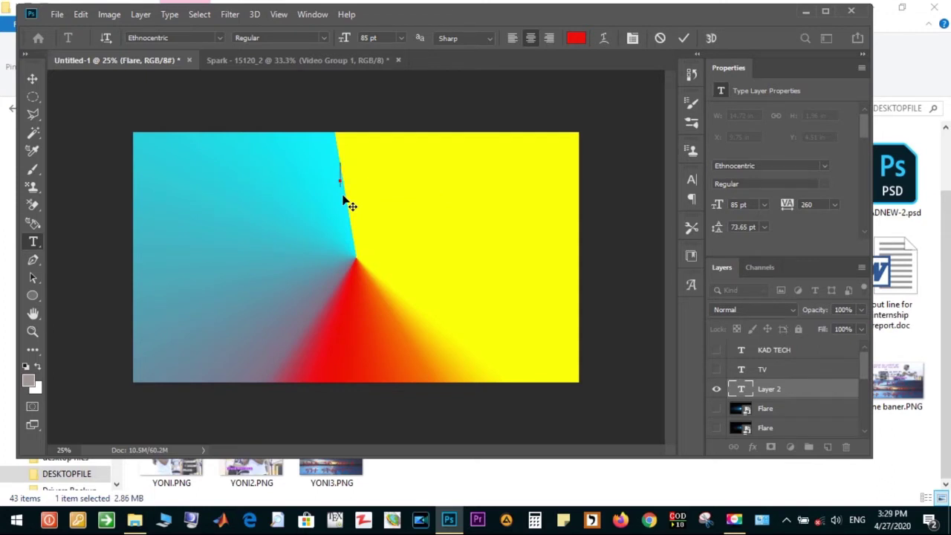
{"action": "type", "text": "A FILM"}
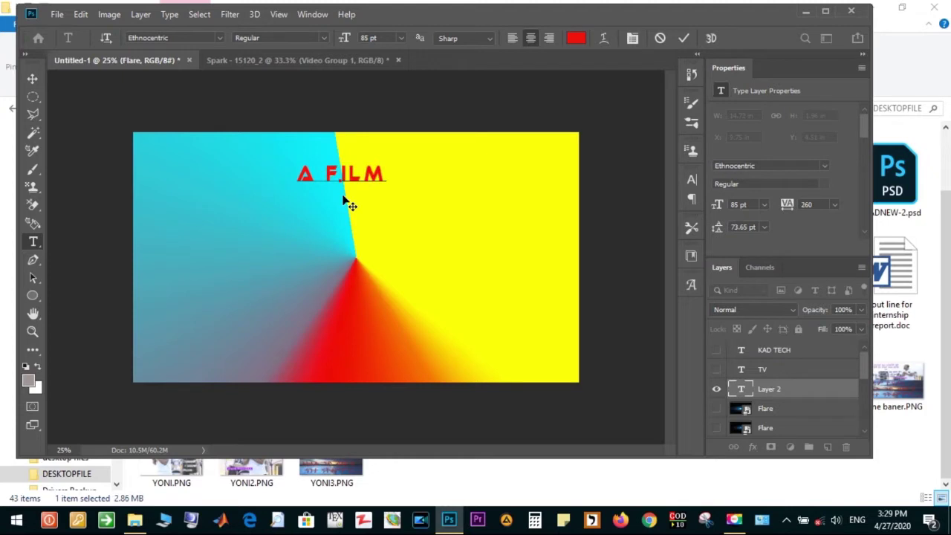
{"action": "type", "text": " BY"}
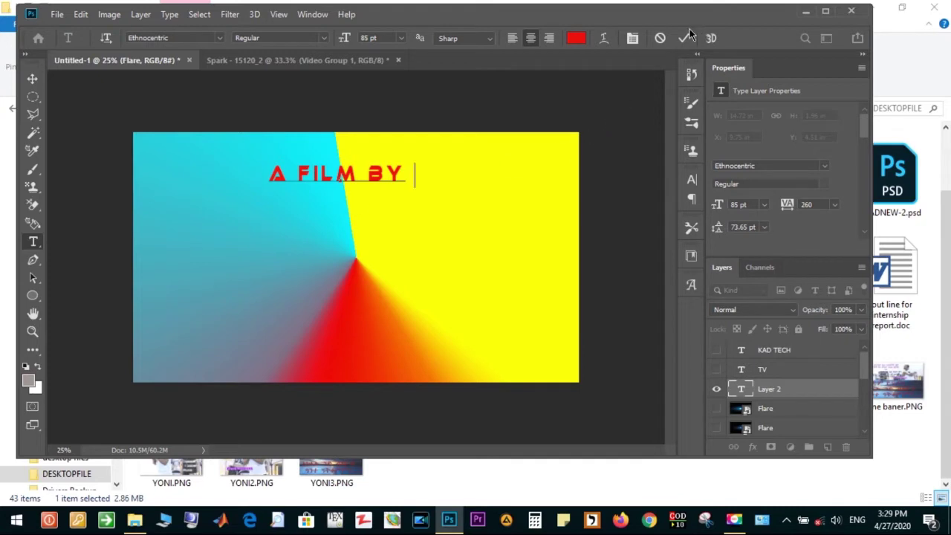
{"action": "left_click", "coordinate": [387, 235]}
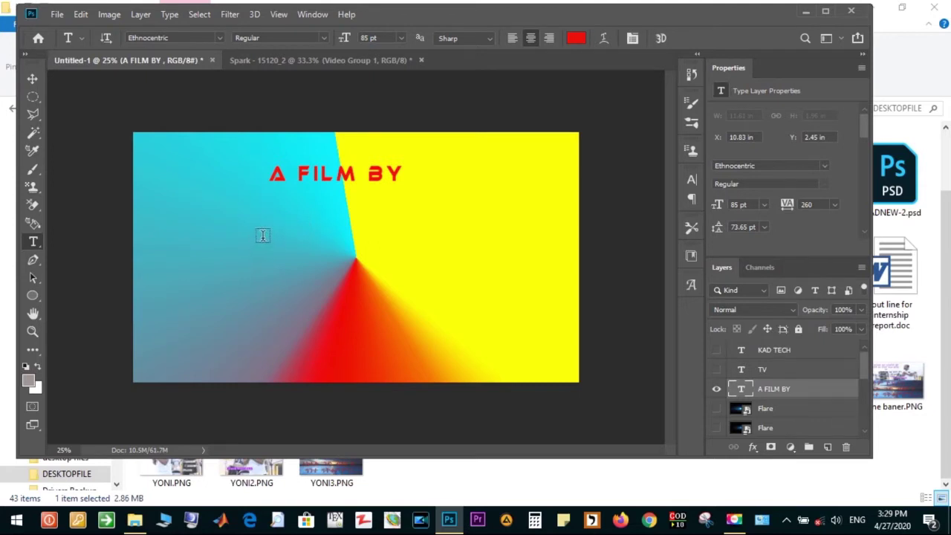
- Add a "KAD TECH" text line below it, placed right of centre
{"action": "left_click", "coordinate": [298, 218]}
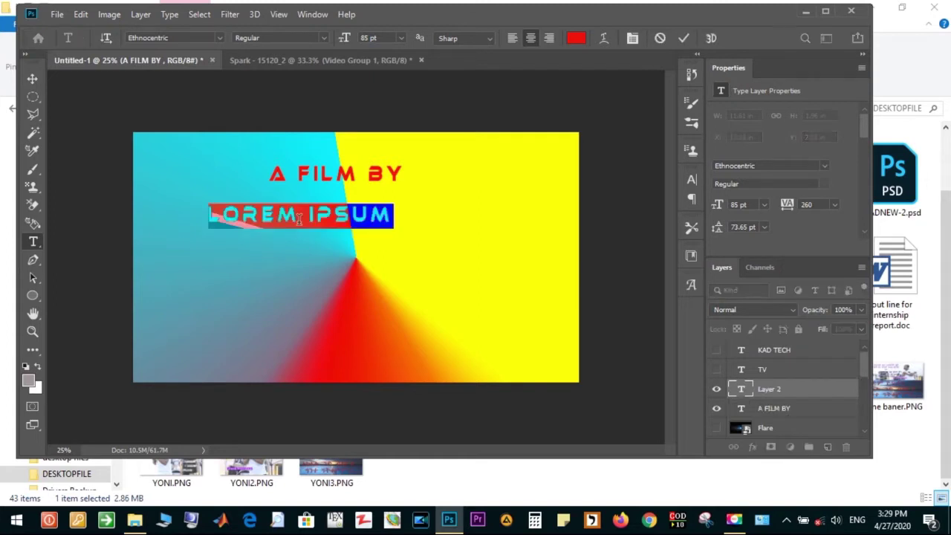
{"action": "key", "text": "BackSpace"}
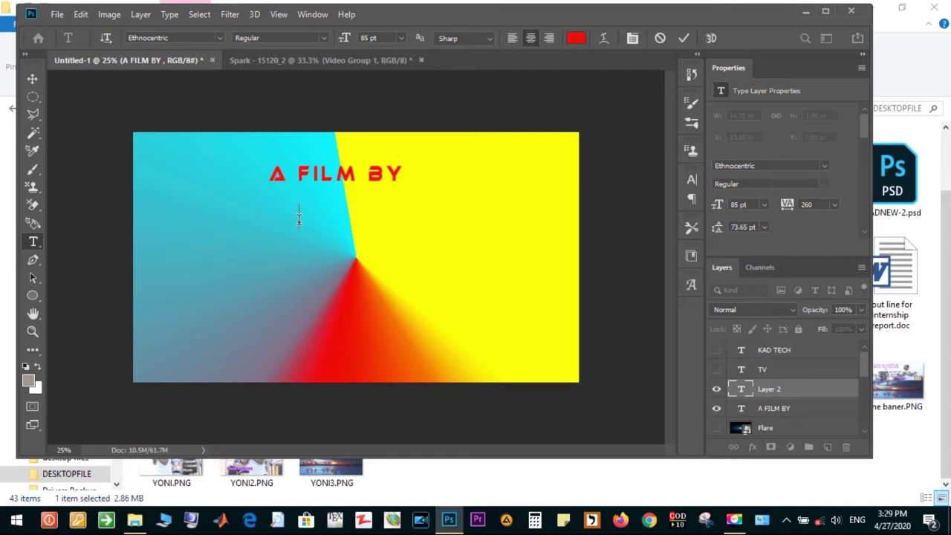
{"action": "type", "text": "KAD TECH"}
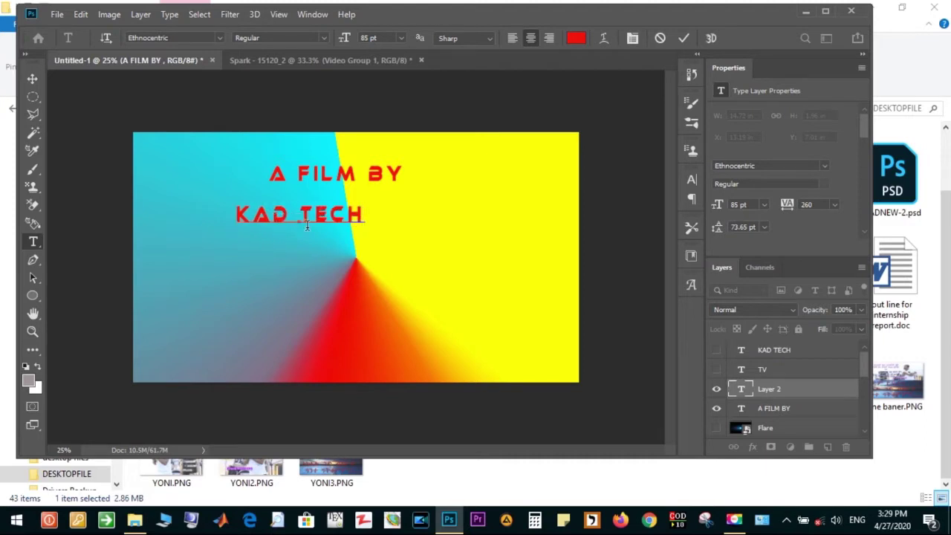
{"action": "left_click_drag", "start_coordinate": [309, 248], "coordinate": [438, 288]}
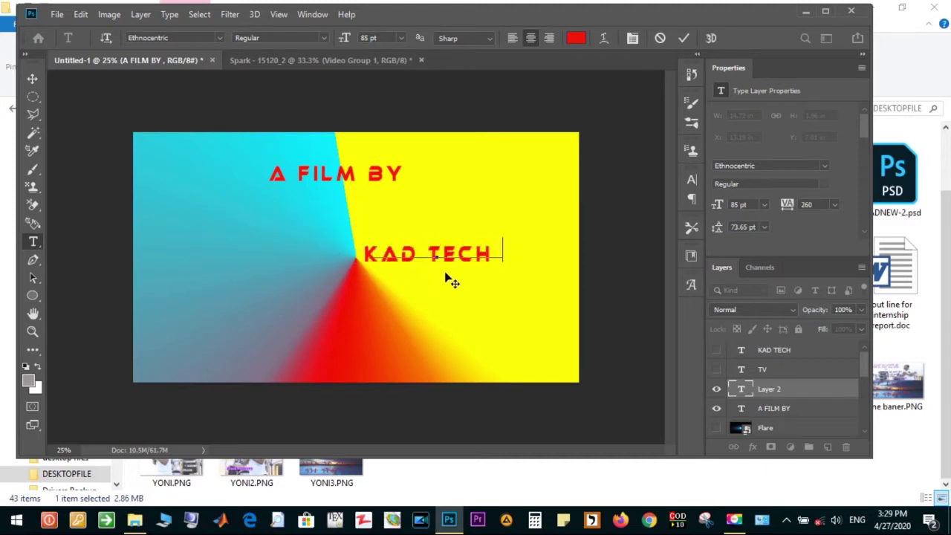
{"action": "left_click_drag", "start_coordinate": [450, 281], "coordinate": [452, 264]}
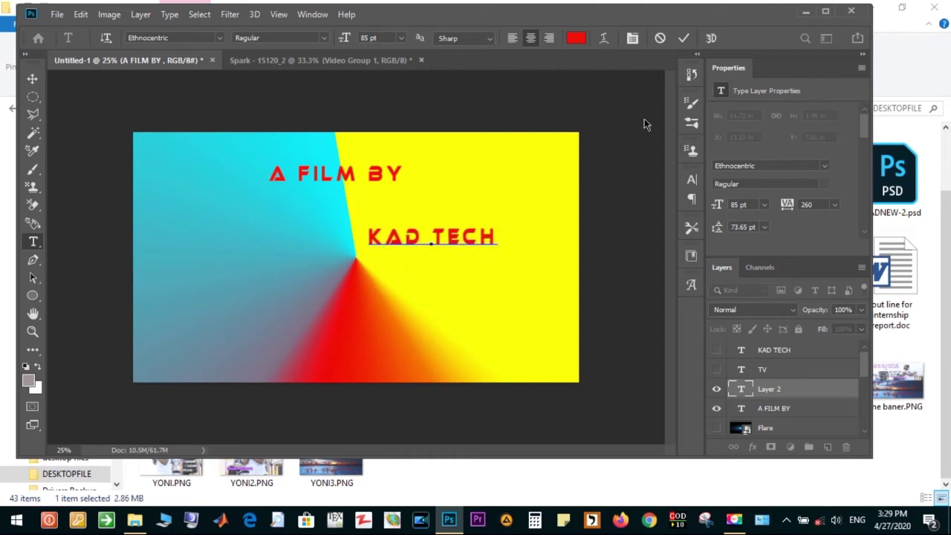
{"action": "left_click", "coordinate": [684, 38]}
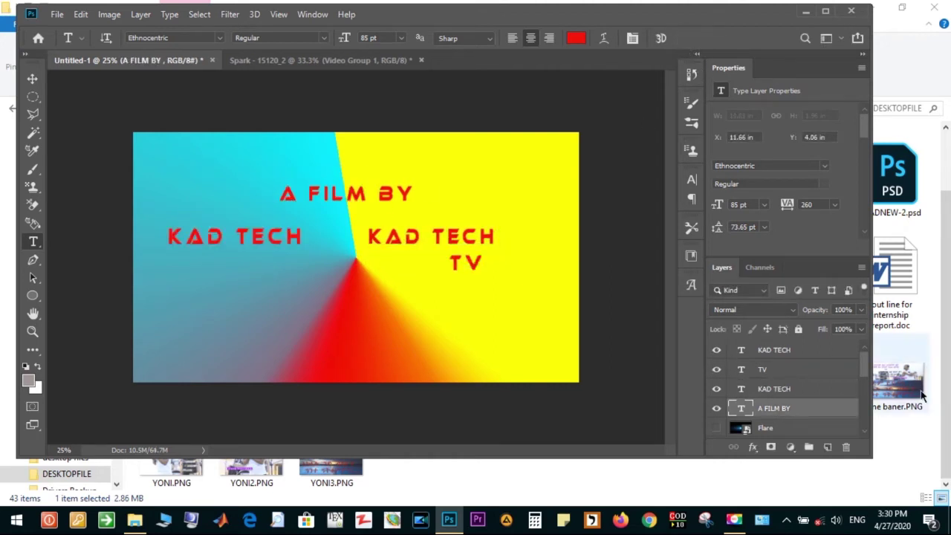
{"action": "left_click_drag", "start_coordinate": [867, 371], "coordinate": [867, 382]}
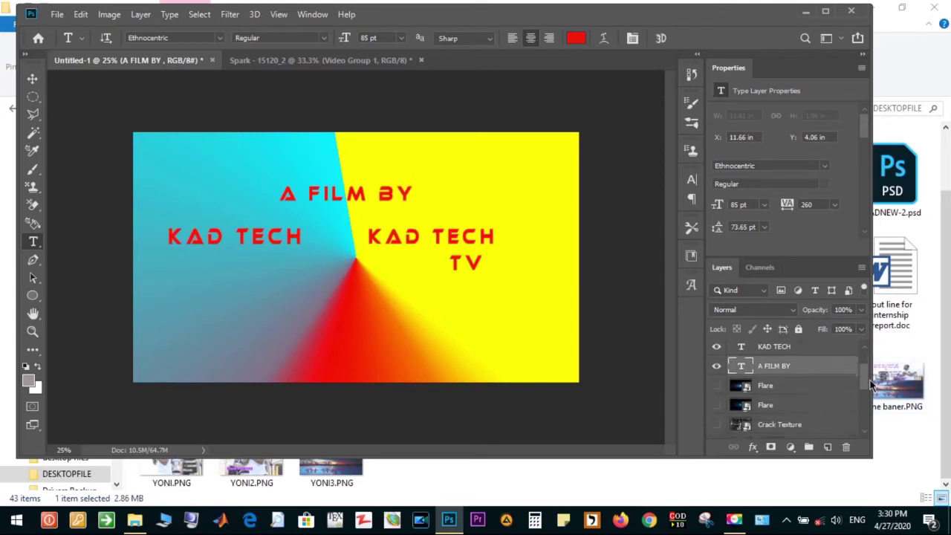
- Show both Flare layers, the crack textures, and the SUNSHINE and WEL-COME TO titles again
{"action": "left_click", "coordinate": [716, 372]}
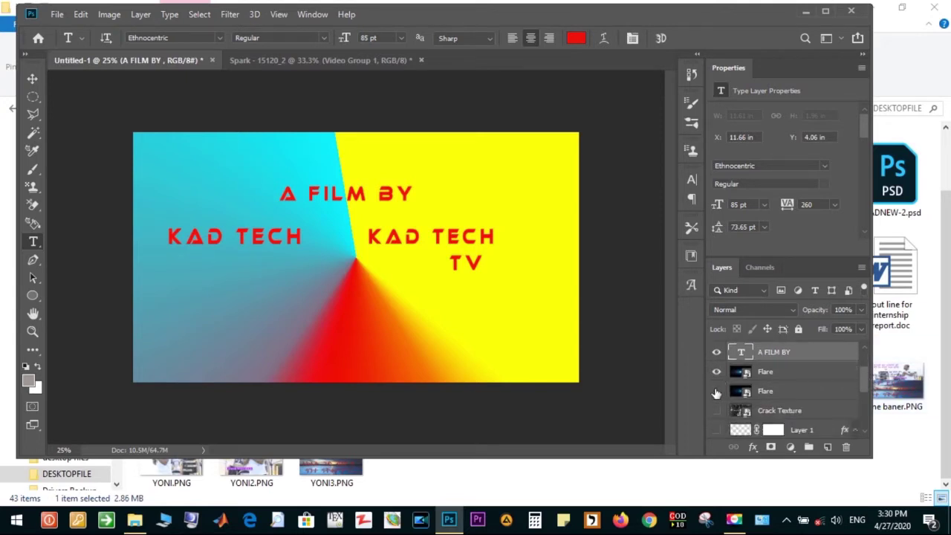
{"action": "left_click", "coordinate": [716, 391]}
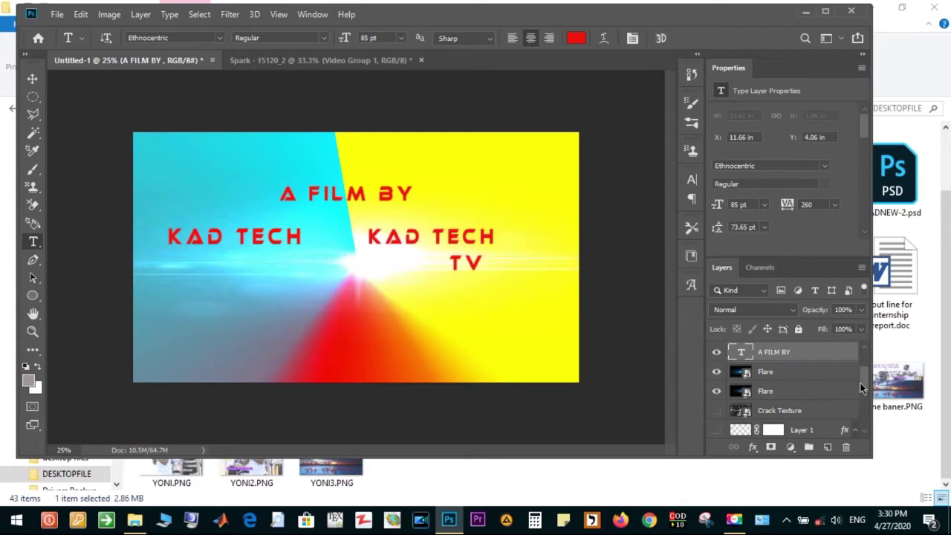
{"action": "left_click_drag", "start_coordinate": [862, 379], "coordinate": [862, 388]}
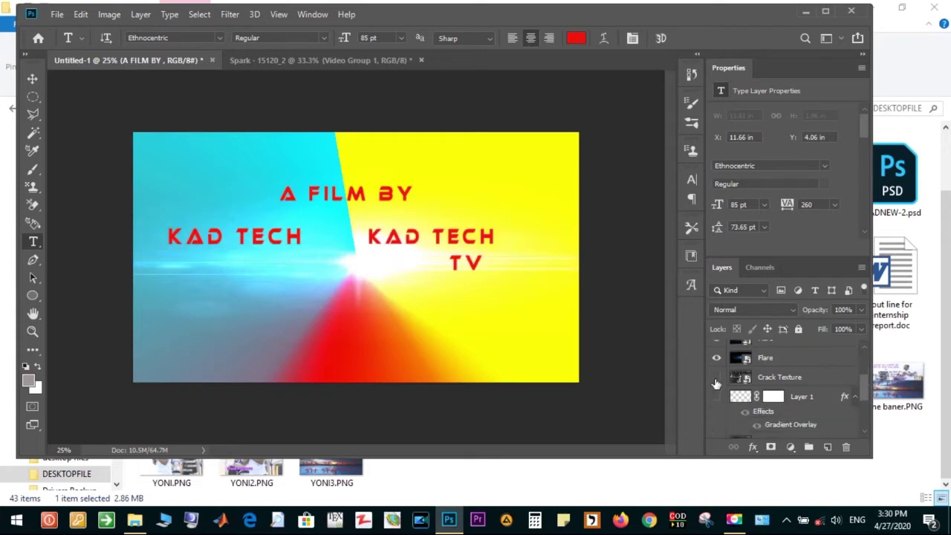
{"action": "left_click_drag", "start_coordinate": [716, 381], "coordinate": [717, 402]}
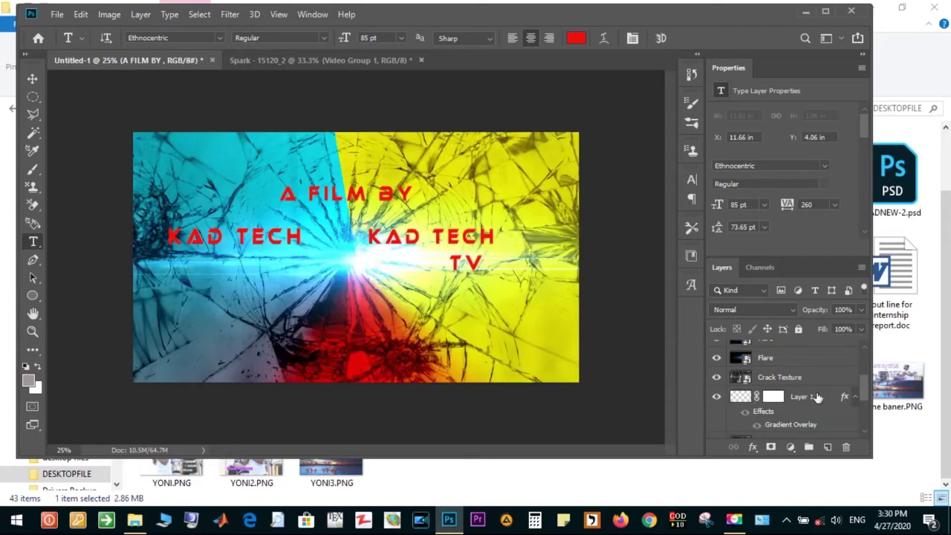
{"action": "scroll", "coordinate": [788, 386], "scroll_direction": "down", "scroll_amount": 3}
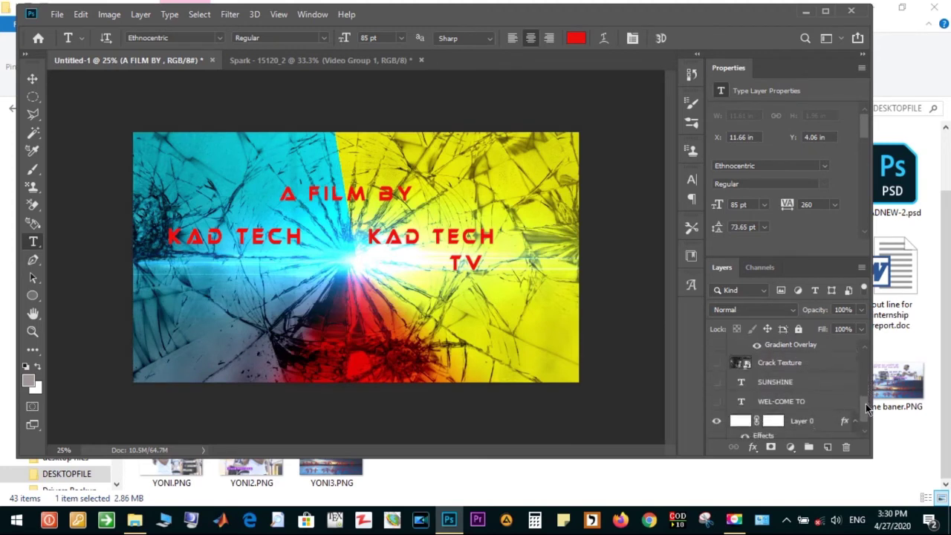
{"action": "left_click", "coordinate": [716, 362]}
{"action": "left_click", "coordinate": [716, 382]}
{"action": "left_click", "coordinate": [716, 401]}
{"action": "left_click_drag", "start_coordinate": [865, 416], "coordinate": [866, 361]}
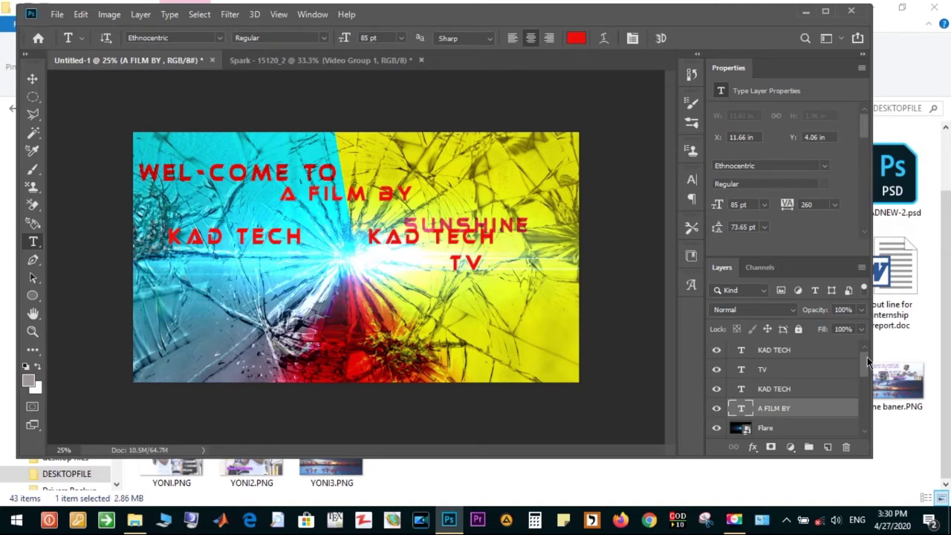
- Place a new type layer with placeholder text at the banner's lower left
{"action": "mouse_move", "coordinate": [861, 354]}
{"action": "left_mouse_down"}
{"action": "mouse_move", "coordinate": [864, 387]}
{"action": "mouse_move", "coordinate": [867, 355]}
{"action": "left_mouse_up"}
{"action": "scroll", "coordinate": [865, 362], "scroll_direction": "down", "scroll_amount": 3}
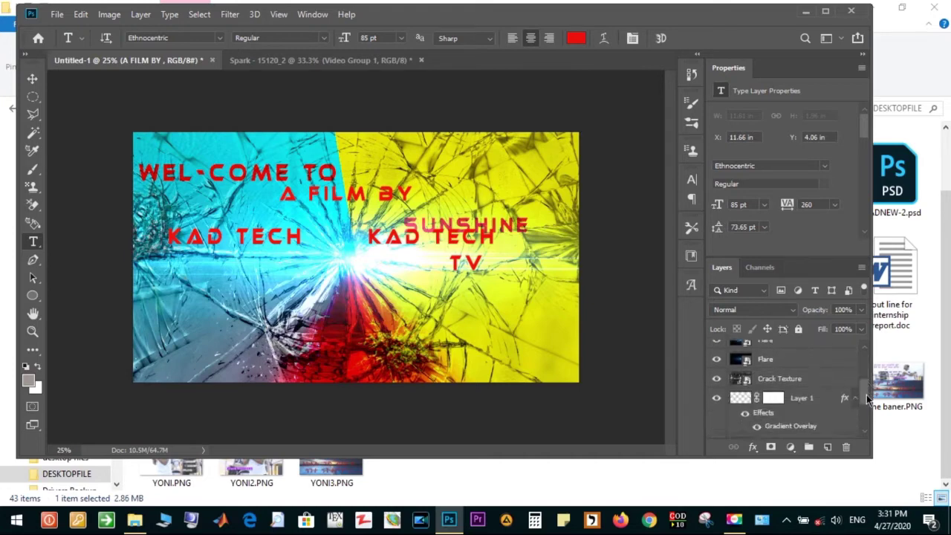
{"action": "scroll", "coordinate": [866, 365], "scroll_direction": "up", "scroll_amount": 2}
{"action": "left_click_drag", "start_coordinate": [866, 364], "coordinate": [864, 357]}
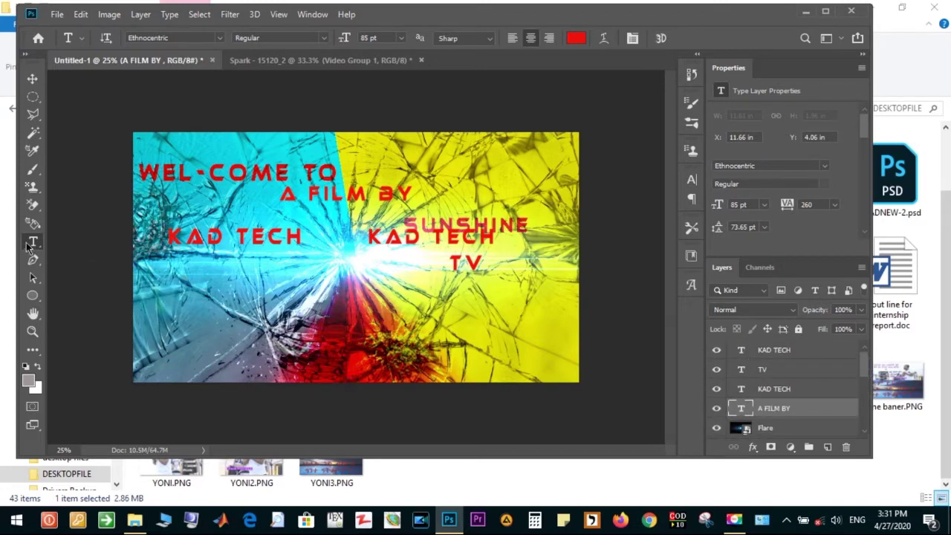
{"action": "left_click", "coordinate": [250, 319]}
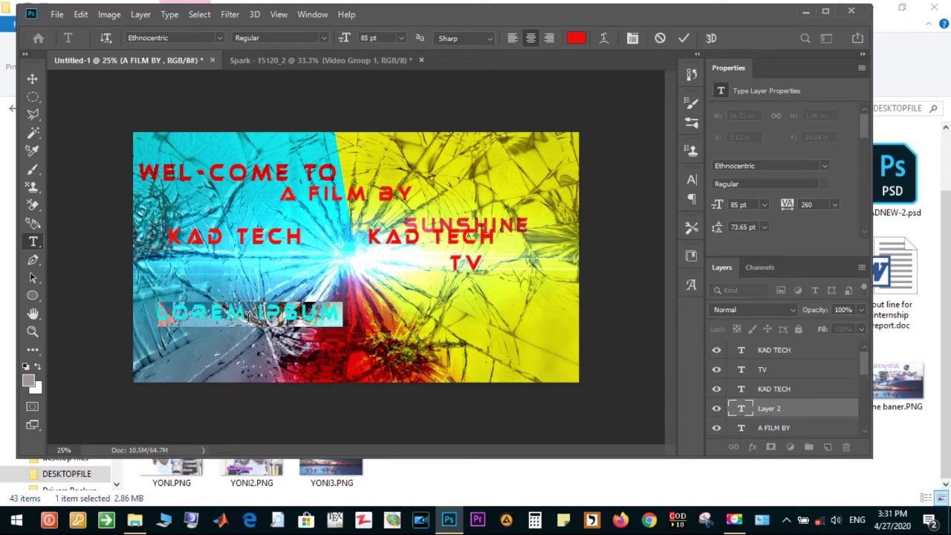
- Replace the placeholder with "BASED ON TRUE", position it, and commit
{"action": "key", "text": "BackSpace"}
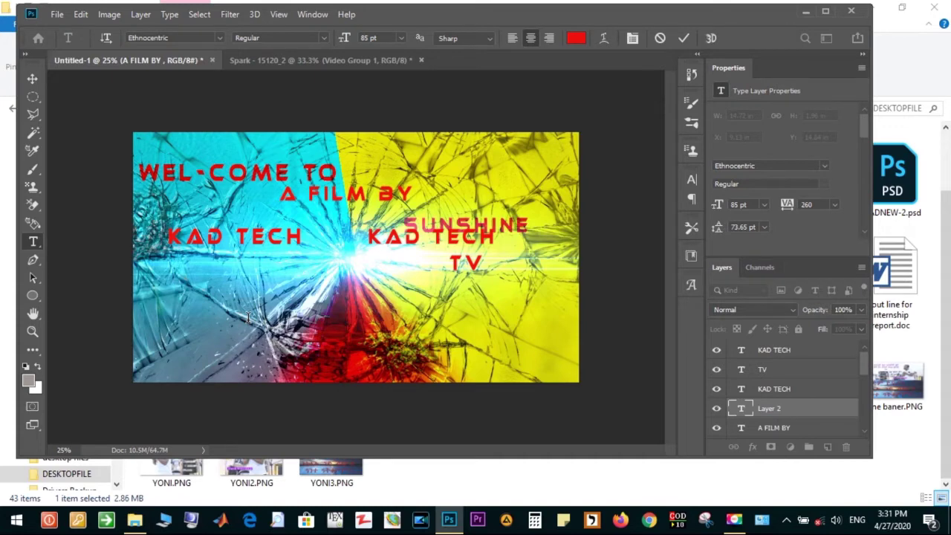
{"action": "type", "text": "DEER"}
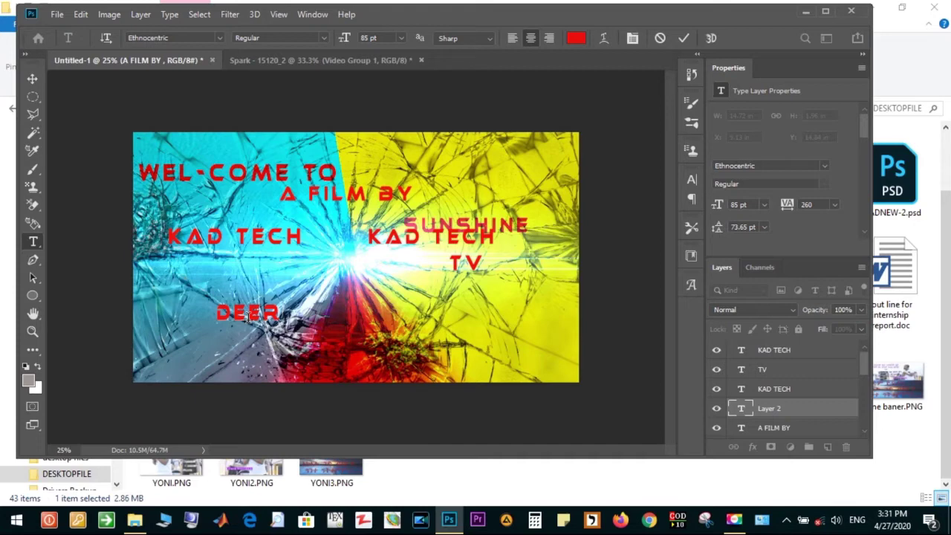
{"action": "key", "text": "BackSpace"}
{"action": "key", "text": "BackSpace"}
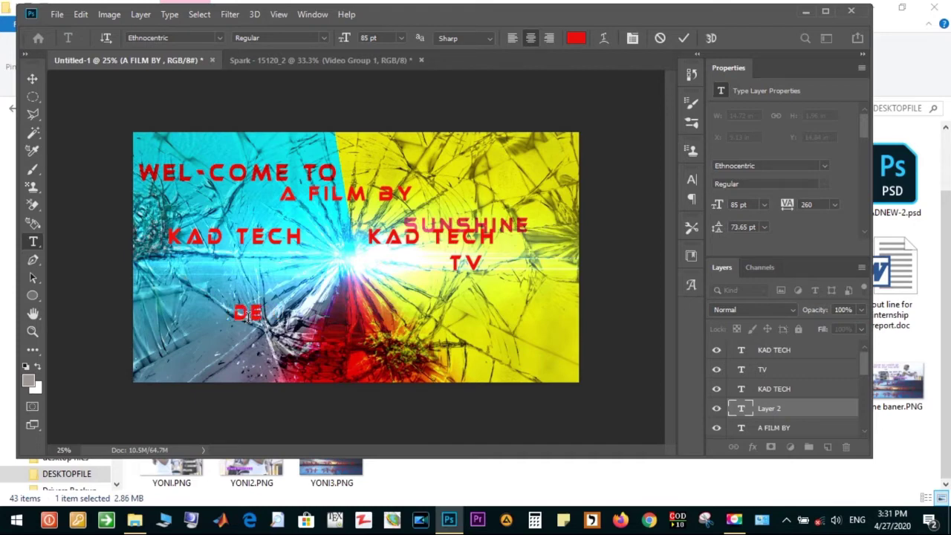
{"action": "key", "text": "BackSpace"}
{"action": "key", "text": "BackSpace"}
{"action": "type", "text": "BASED"}
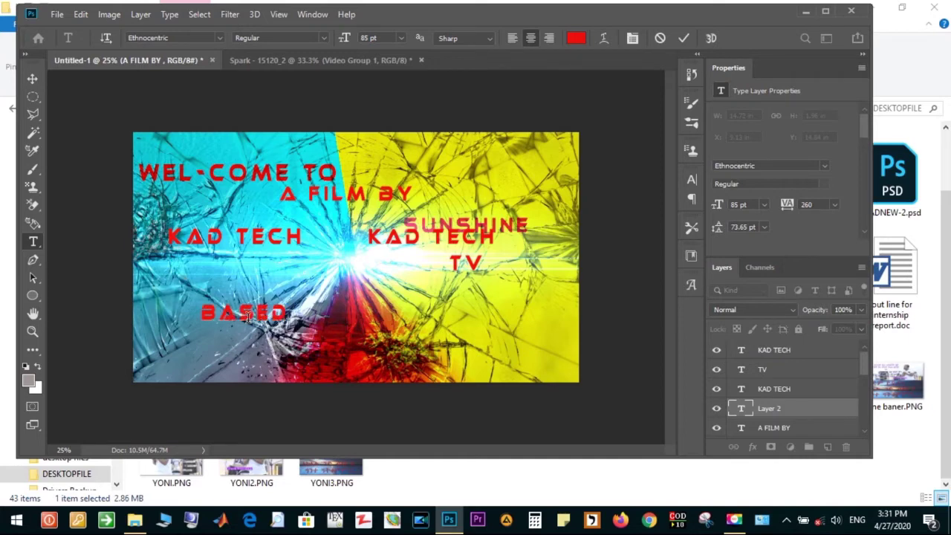
{"action": "type", "text": "ON TRUE"}
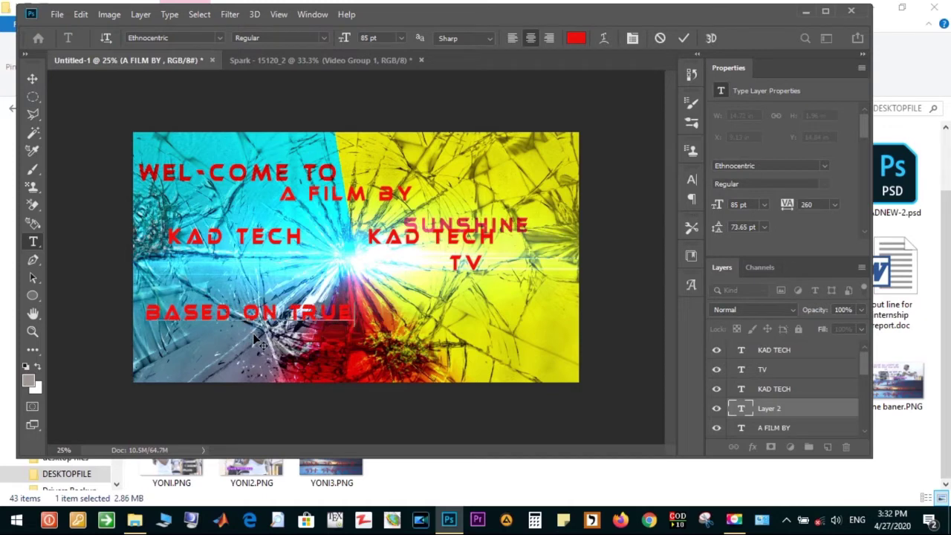
{"action": "left_click_drag", "start_coordinate": [256, 342], "coordinate": [317, 320]}
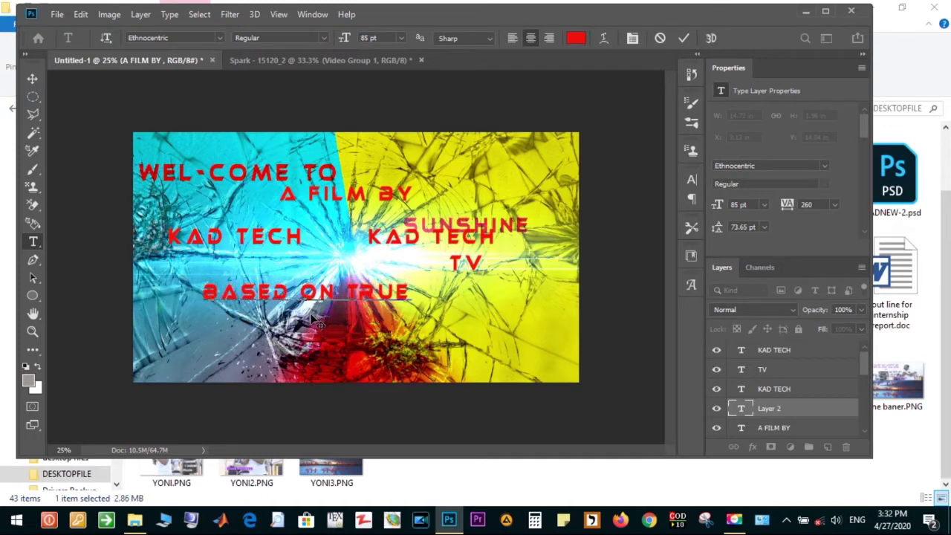
{"action": "left_click", "coordinate": [684, 38]}
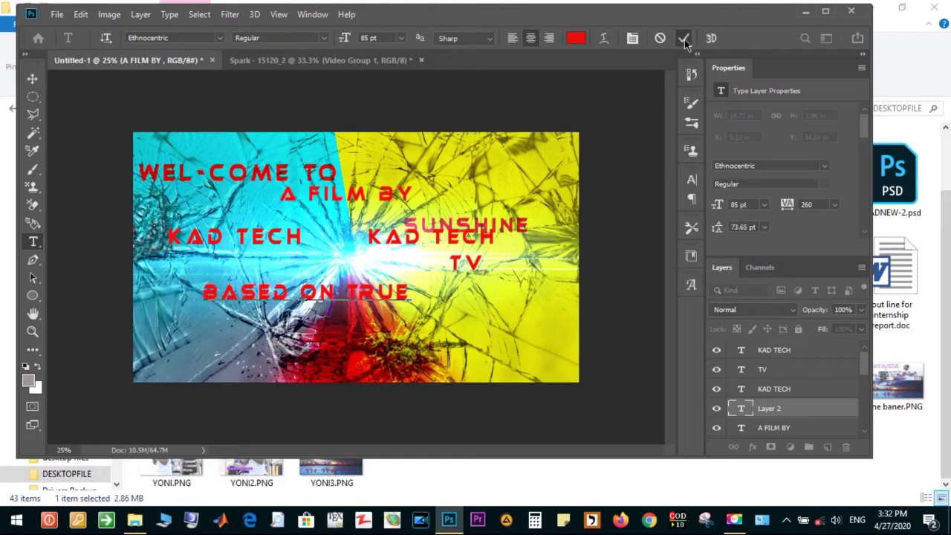
- Add a "STORY" line below BASED ON TRUE and commit it
{"action": "left_click", "coordinate": [333, 323]}
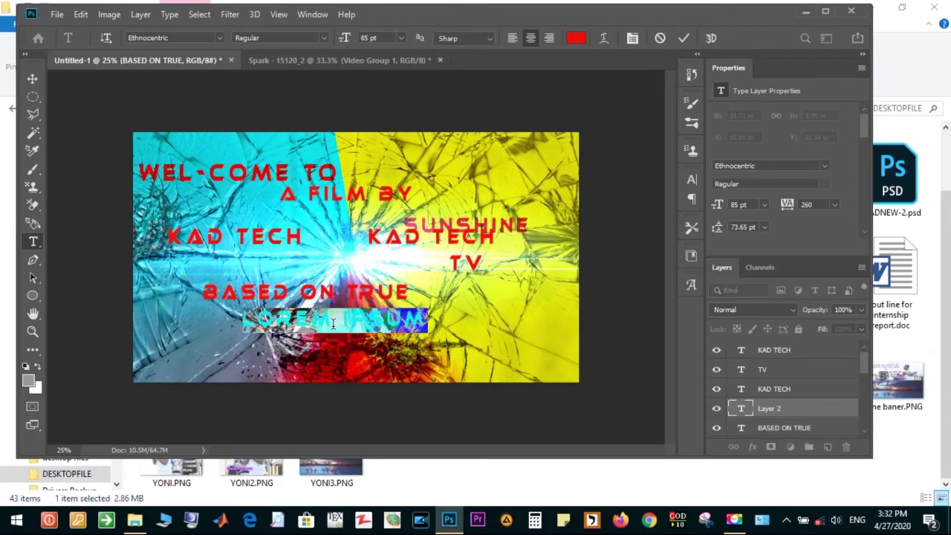
{"action": "type", "text": "STORY"}
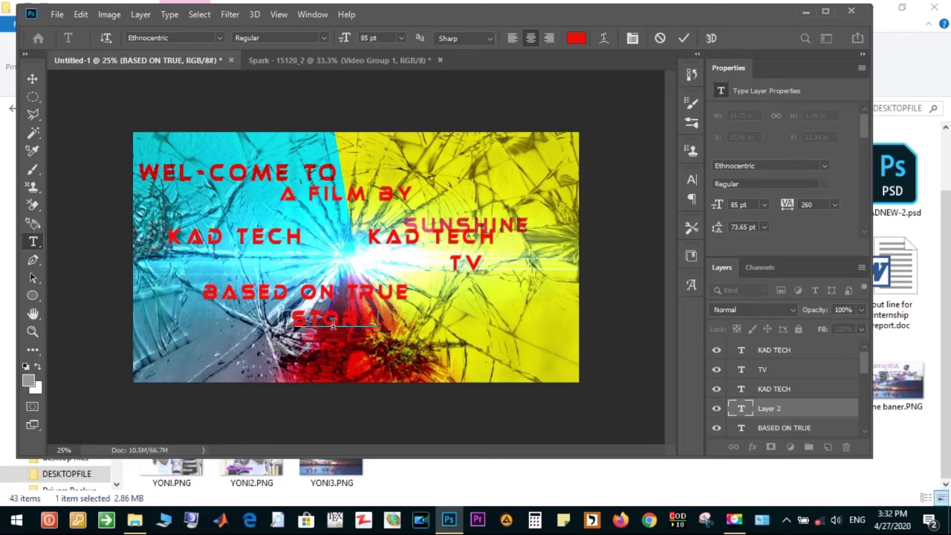
{"action": "left_click", "coordinate": [683, 38]}
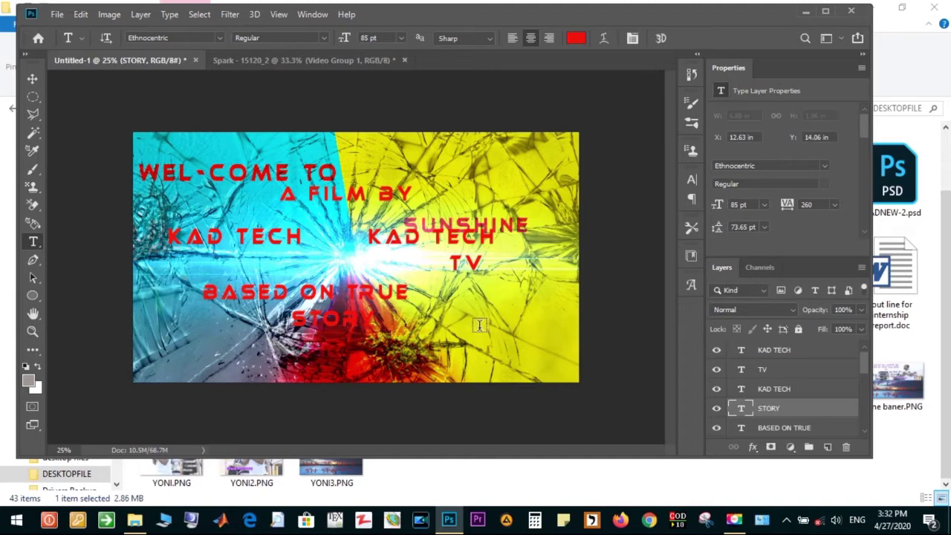
- Add and commit two red text lines, DIRECTOR and KAD TECH below it, right of STORY
{"action": "left_click", "coordinate": [473, 315]}
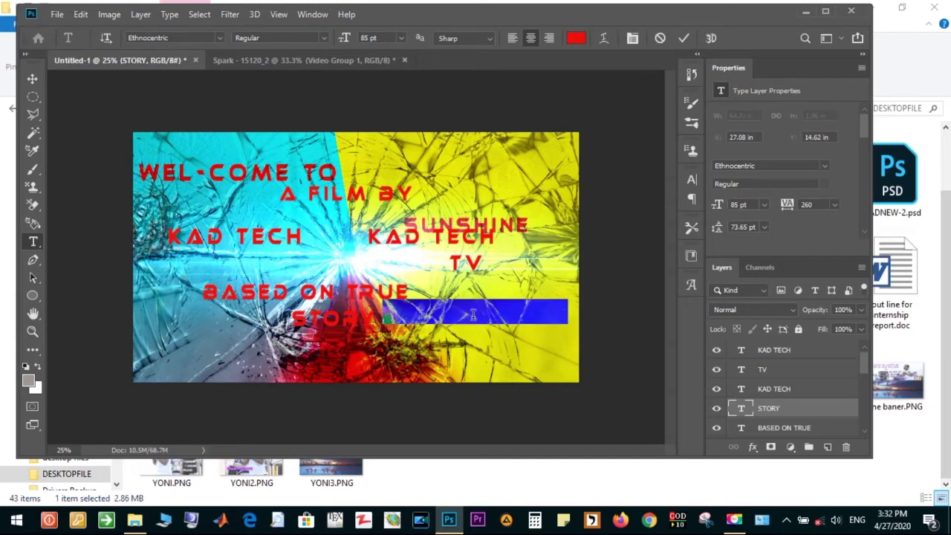
{"action": "key", "text": "BackSpace"}
{"action": "type", "text": "DIRECTO"}
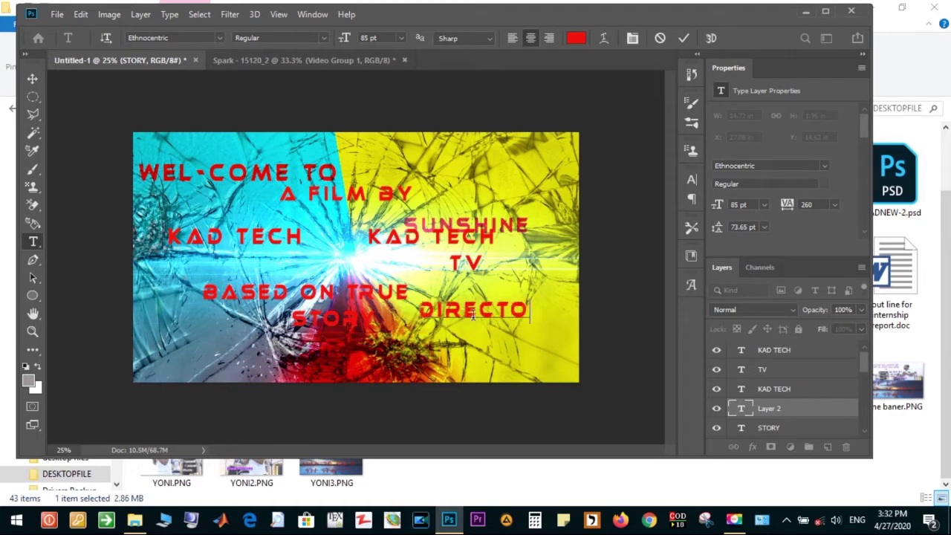
{"action": "type", "text": "R"}
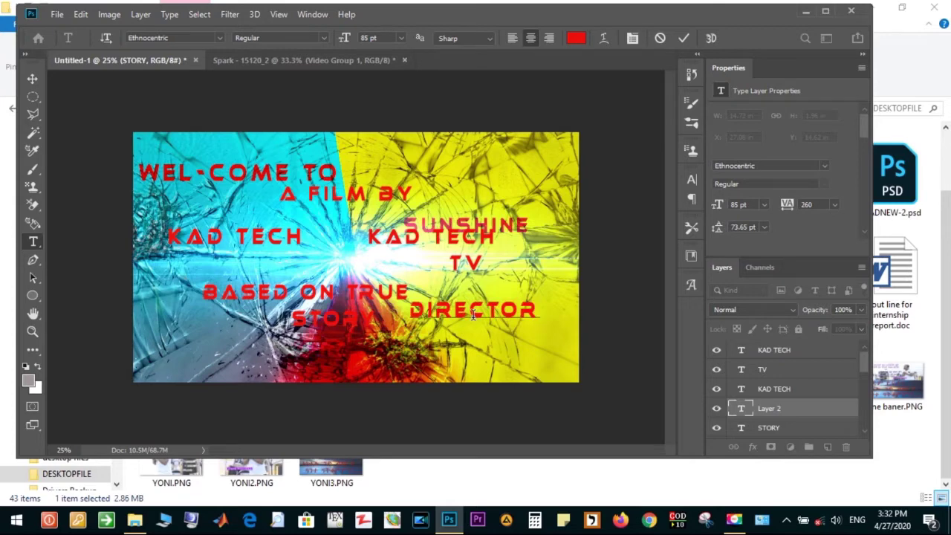
{"action": "left_click", "coordinate": [684, 39]}
{"action": "left_click", "coordinate": [473, 341]}
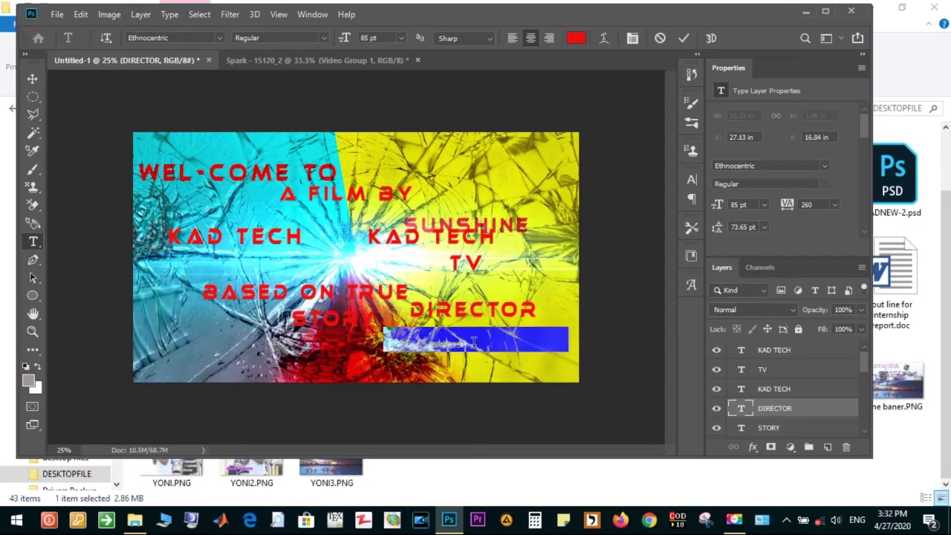
{"action": "type", "text": "KAD"}
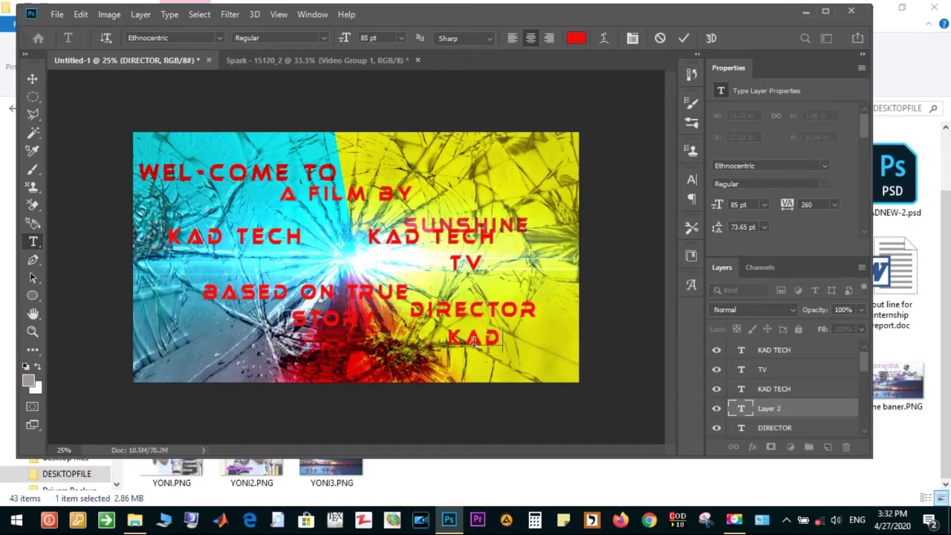
{"action": "type", "text": " TE"}
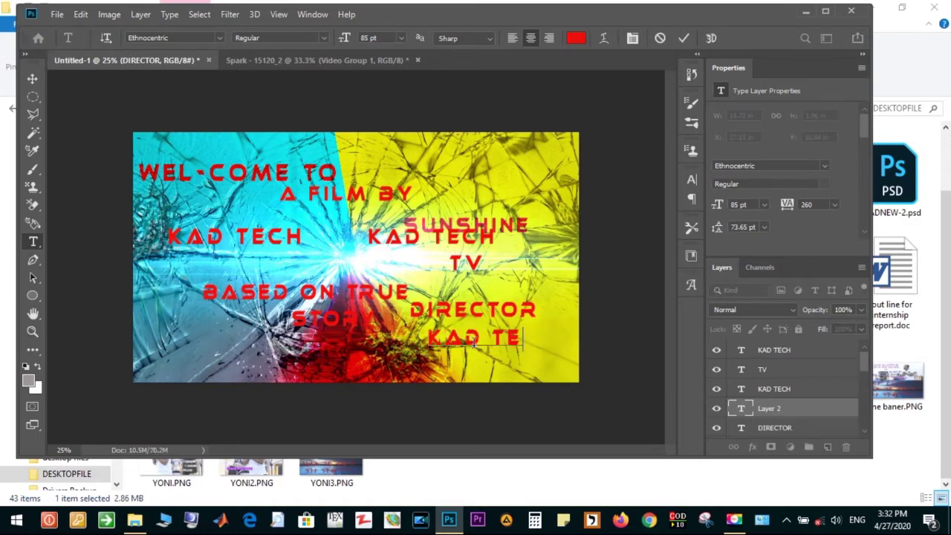
{"action": "type", "text": "CH"}
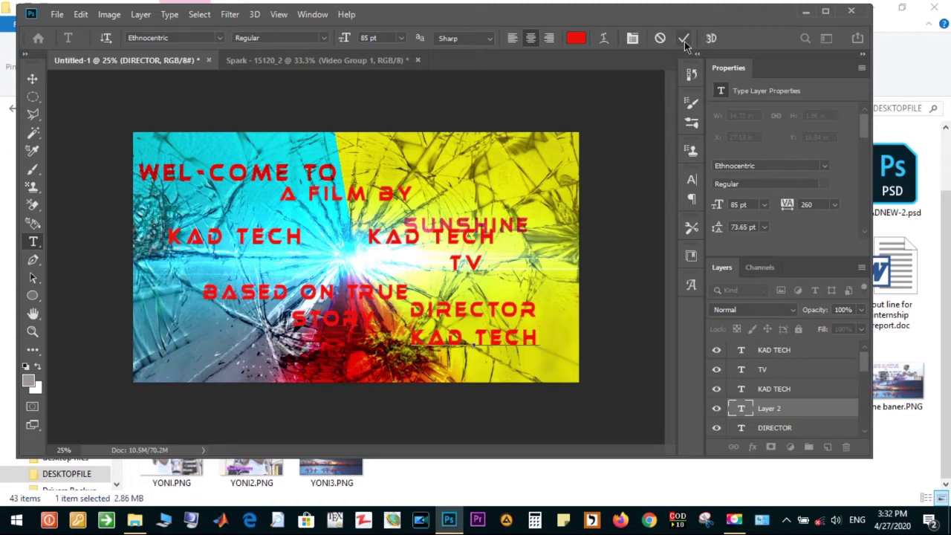
{"action": "left_click", "coordinate": [683, 38]}
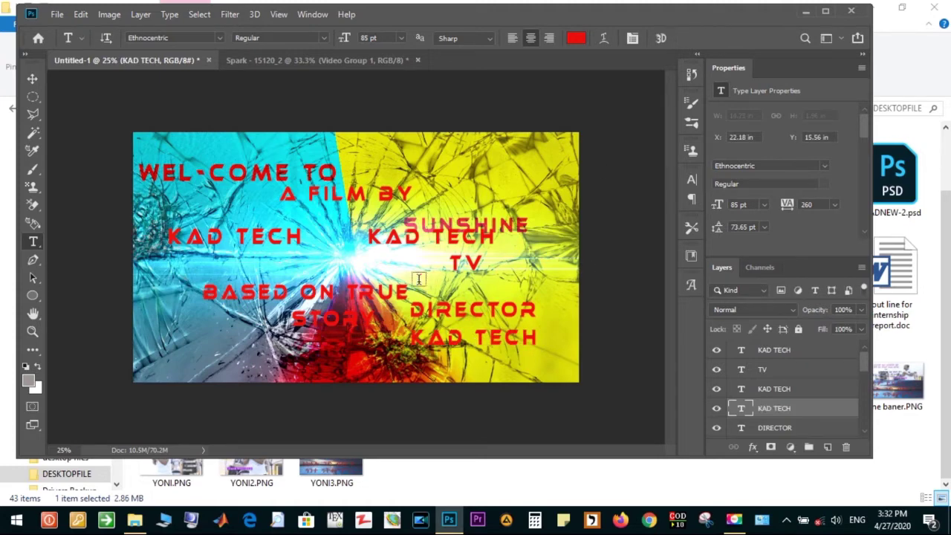
- Show the Timeline panel from the Window menu and maximize the Photoshop window
{"action": "left_click", "coordinate": [312, 14]}
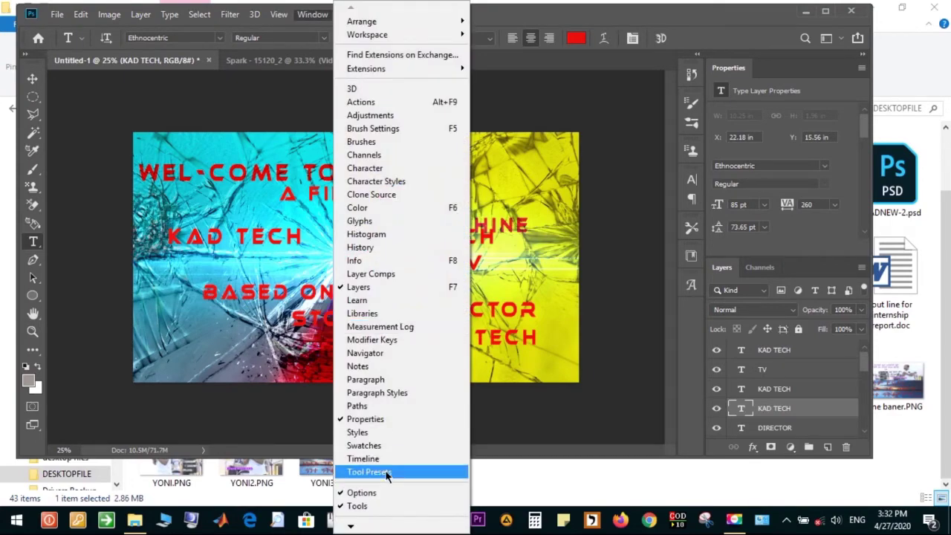
{"action": "left_click", "coordinate": [364, 459]}
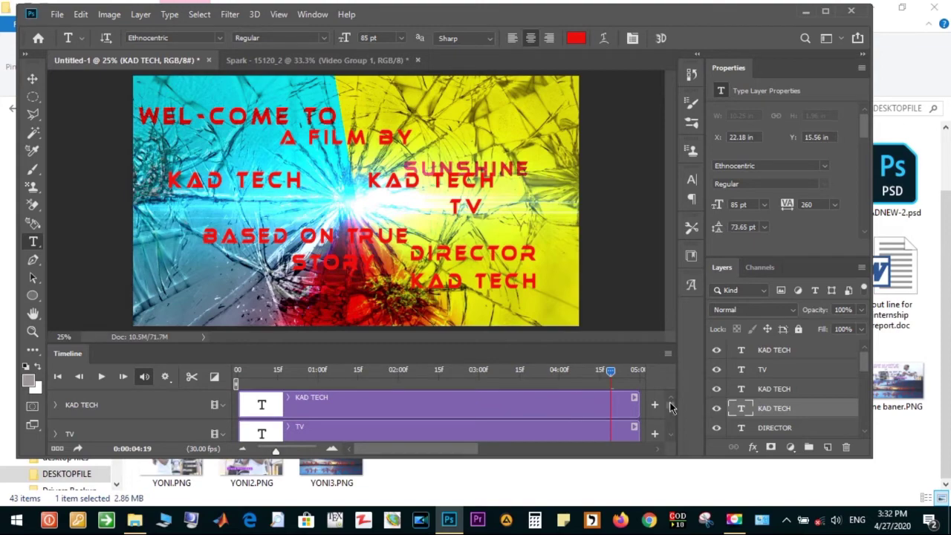
{"action": "scroll", "coordinate": [671, 408], "scroll_direction": "down", "scroll_amount": 5}
{"action": "scroll", "coordinate": [671, 416], "scroll_direction": "up", "scroll_amount": 5}
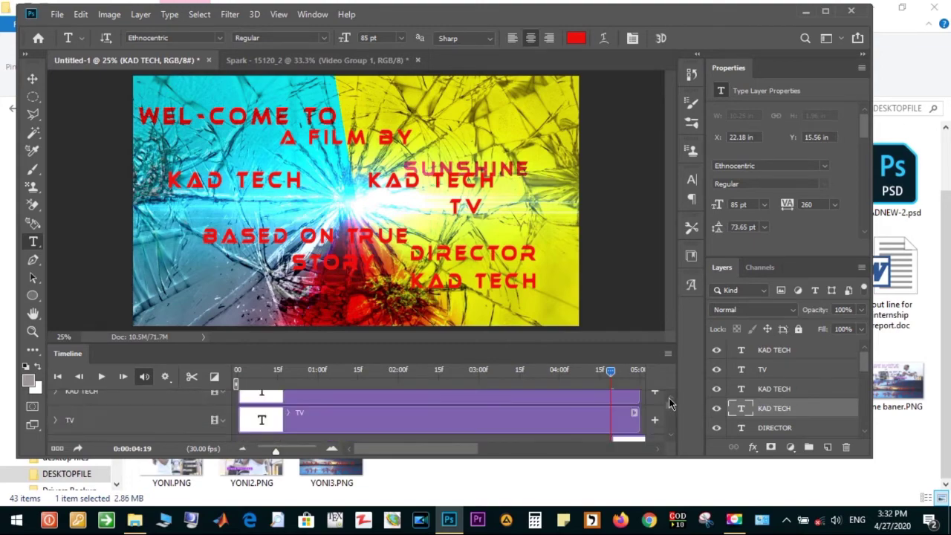
{"action": "left_click", "coordinate": [824, 13]}
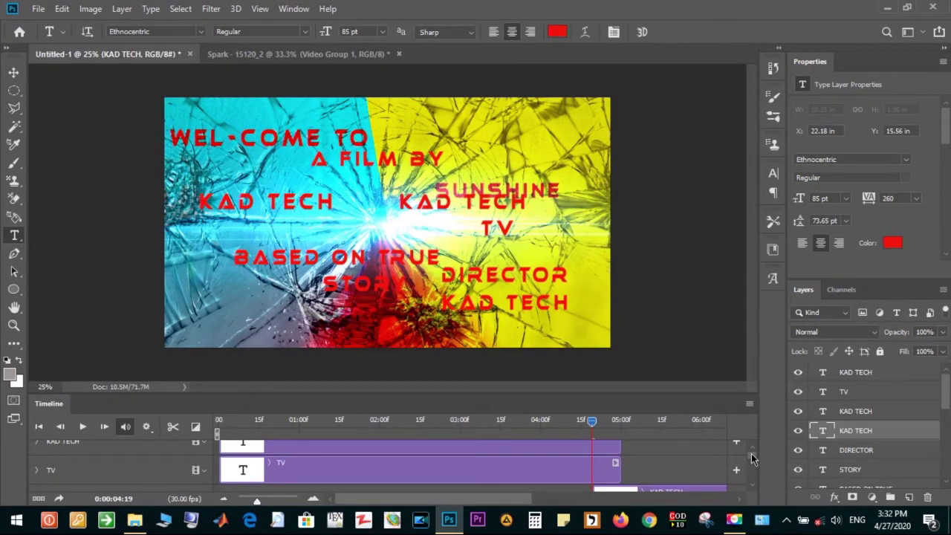
- Review the DIRECTOR, STORY and BASED ON TRUE tracks and drag the playhead back to 0:00
{"action": "scroll", "coordinate": [751, 458], "scroll_direction": "up", "scroll_amount": 1}
{"action": "scroll", "coordinate": [752, 460], "scroll_direction": "down", "scroll_amount": 2}
{"action": "scroll", "coordinate": [752, 458], "scroll_direction": "down", "scroll_amount": 1}
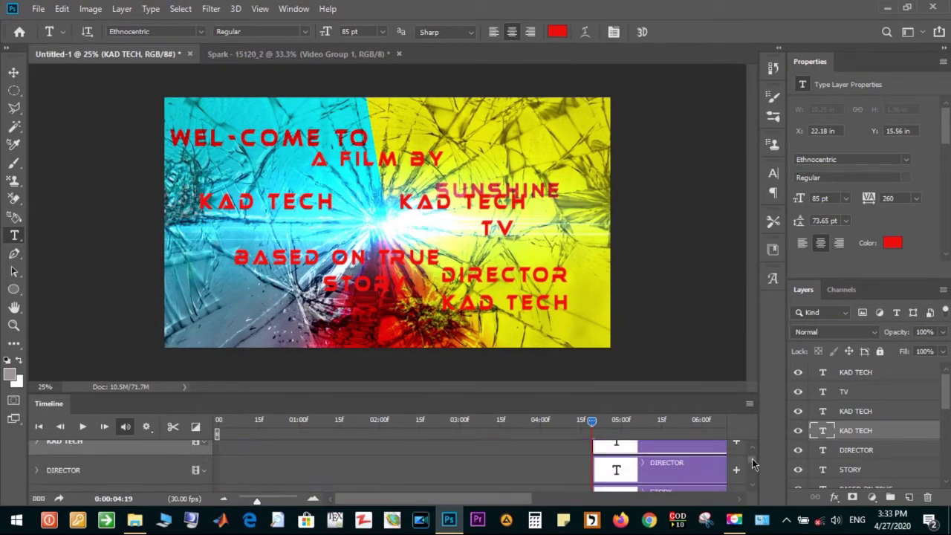
{"action": "scroll", "coordinate": [752, 456], "scroll_direction": "up", "scroll_amount": 3}
{"action": "scroll", "coordinate": [753, 454], "scroll_direction": "down", "scroll_amount": 2}
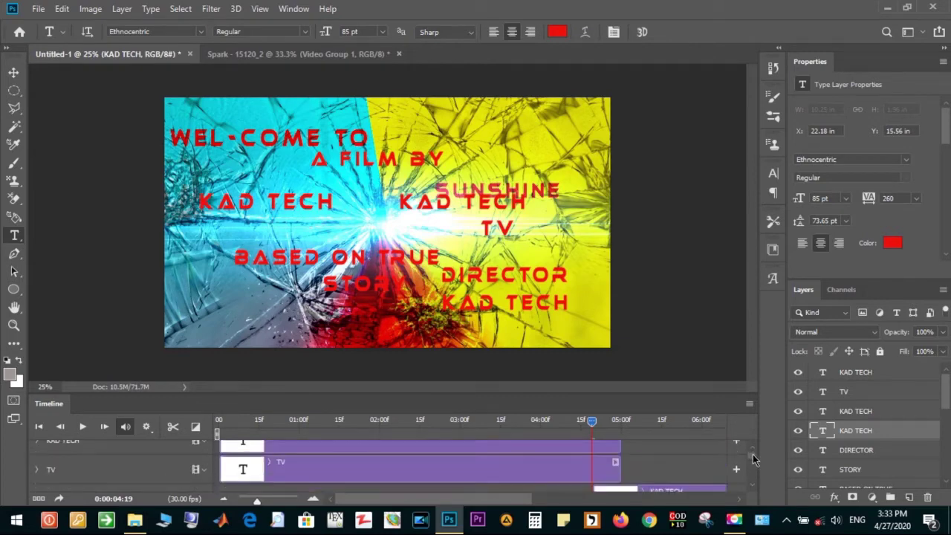
{"action": "scroll", "coordinate": [753, 459], "scroll_direction": "down", "scroll_amount": 2}
{"action": "scroll", "coordinate": [753, 461], "scroll_direction": "down", "scroll_amount": 1}
{"action": "scroll", "coordinate": [752, 462], "scroll_direction": "down", "scroll_amount": 1}
{"action": "scroll", "coordinate": [753, 464], "scroll_direction": "down", "scroll_amount": 1}
{"action": "scroll", "coordinate": [752, 463], "scroll_direction": "down", "scroll_amount": 1}
{"action": "scroll", "coordinate": [752, 459], "scroll_direction": "up", "scroll_amount": 3}
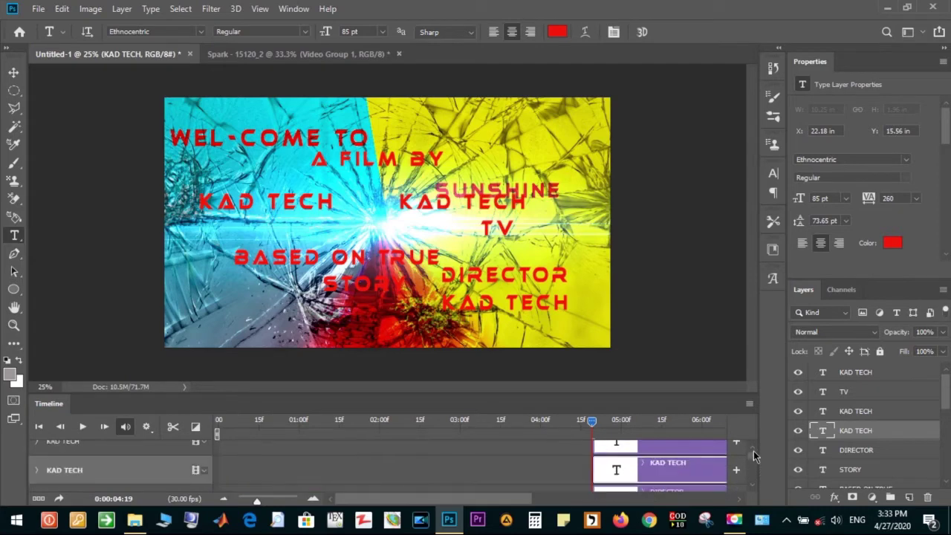
{"action": "scroll", "coordinate": [754, 452], "scroll_direction": "up", "scroll_amount": 3}
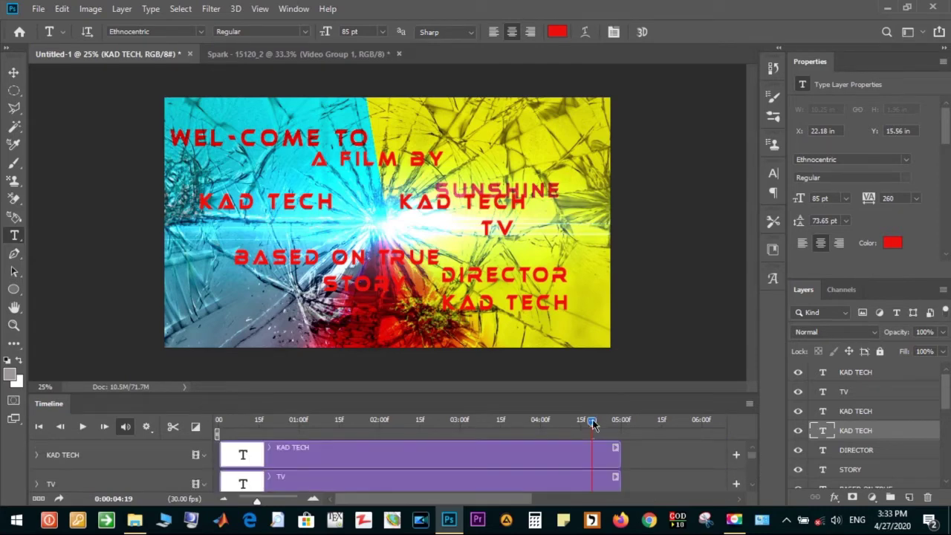
{"action": "left_click_drag", "start_coordinate": [592, 423], "coordinate": [206, 425]}
- Play the banner animation preview from 0:00 until about 0:00:02:10
{"action": "left_click", "coordinate": [215, 431]}
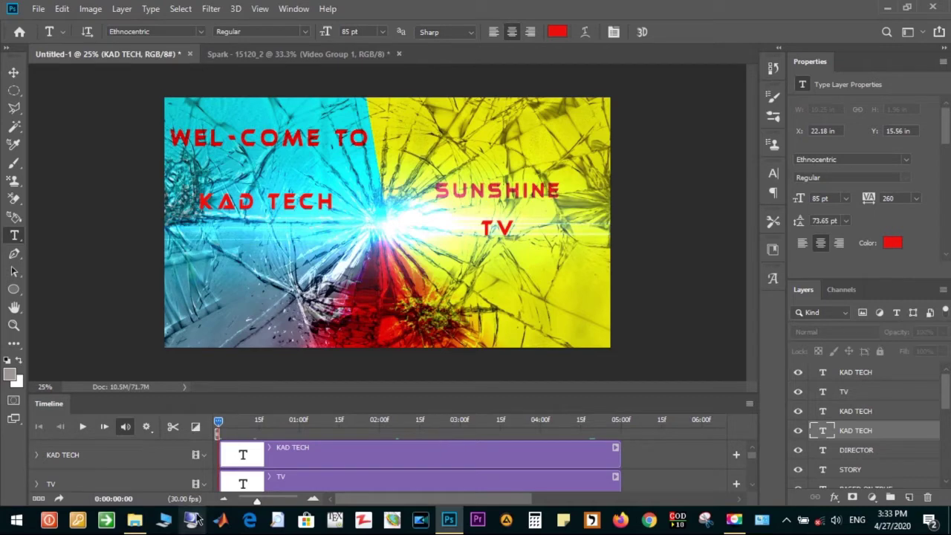
{"action": "left_click", "coordinate": [82, 426]}
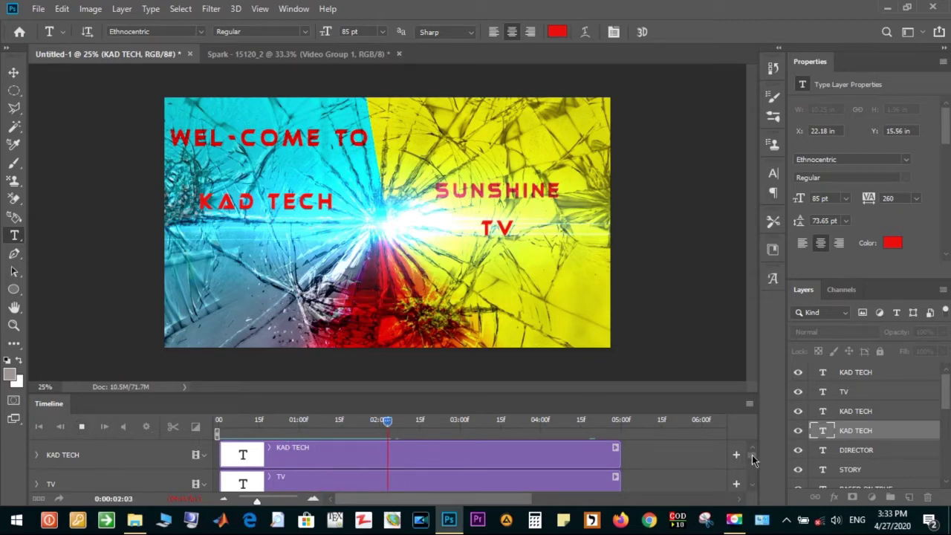
{"action": "scroll", "coordinate": [752, 457], "scroll_direction": "down", "scroll_amount": 3}
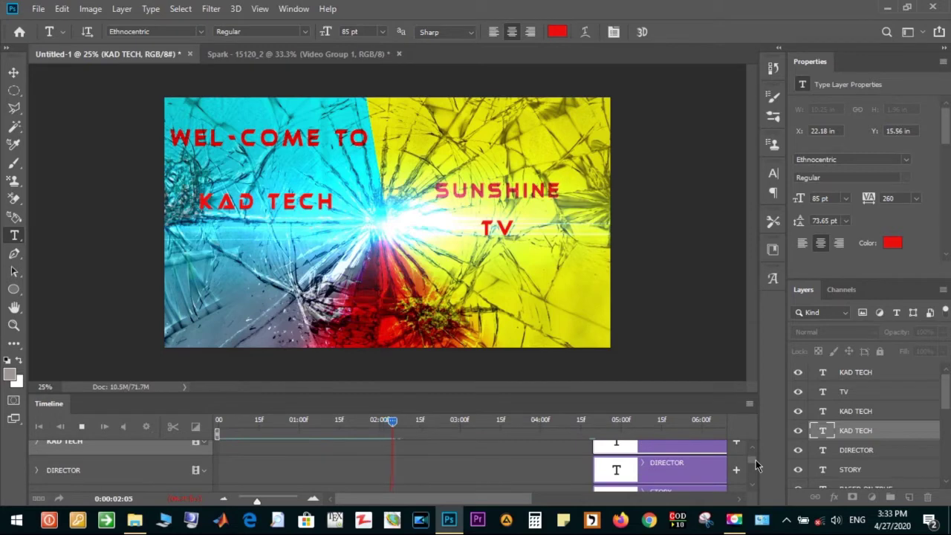
{"action": "left_click_drag", "start_coordinate": [756, 465], "coordinate": [755, 451]}
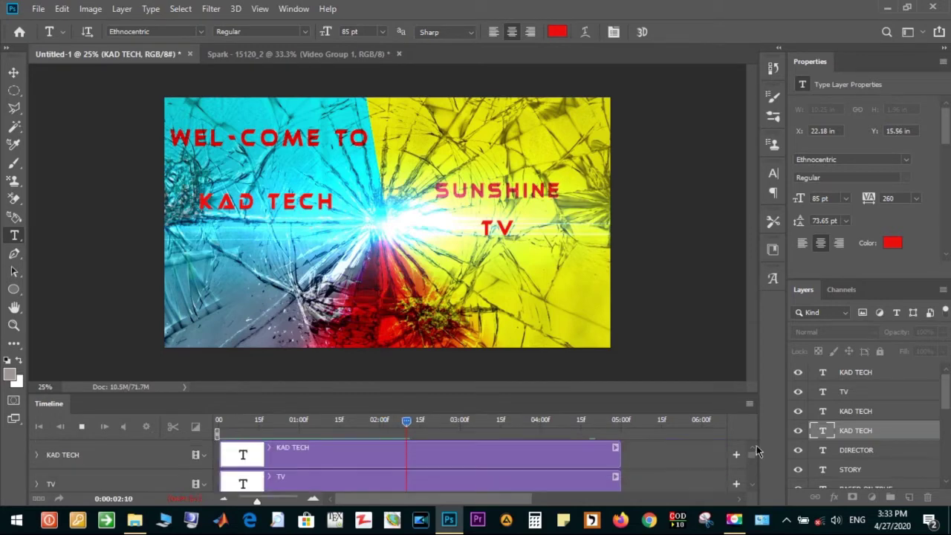
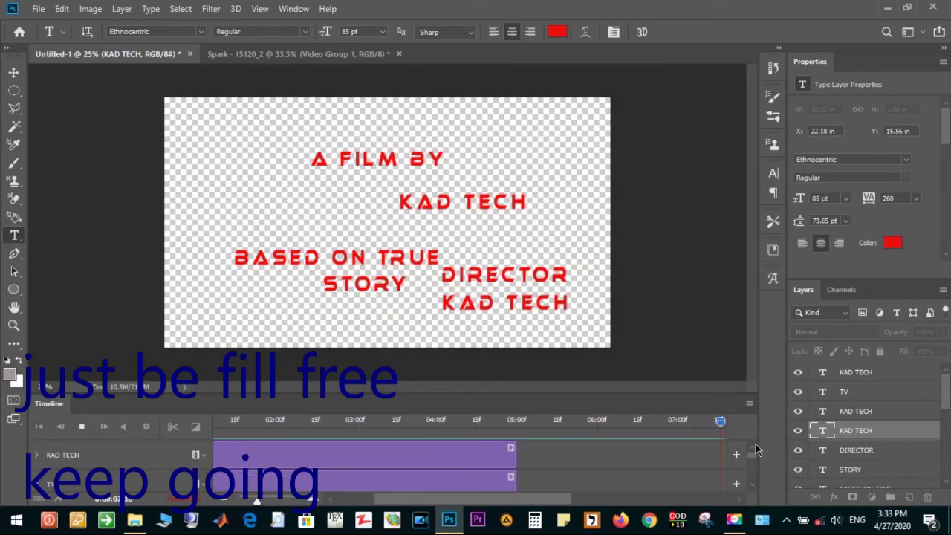
- Stop the title-card preview at 0:00:09:13 and scroll through the timeline tracks
{"action": "left_click", "coordinate": [81, 428]}
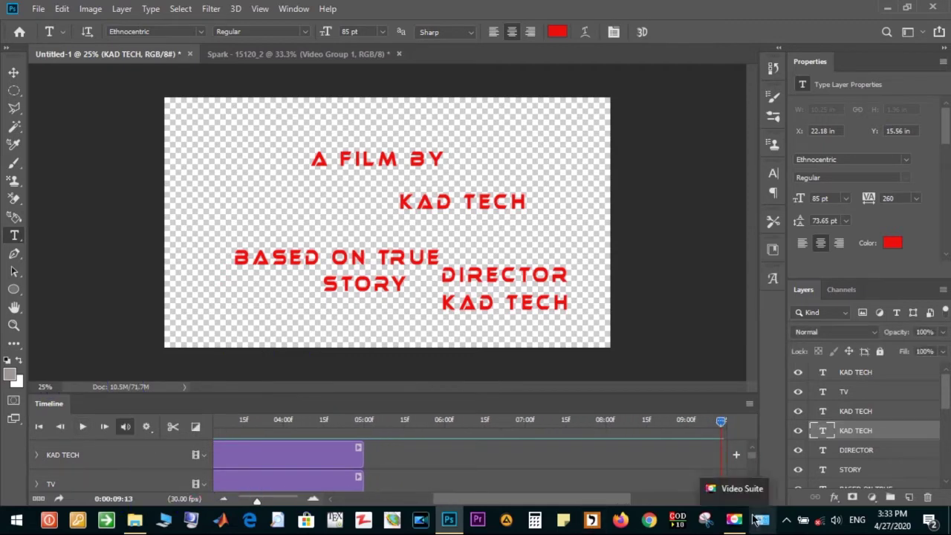
{"action": "mouse_move", "coordinate": [752, 466]}
{"action": "left_mouse_down"}
{"action": "mouse_move", "coordinate": [755, 481]}
{"action": "mouse_move", "coordinate": [754, 454]}
{"action": "left_mouse_up"}
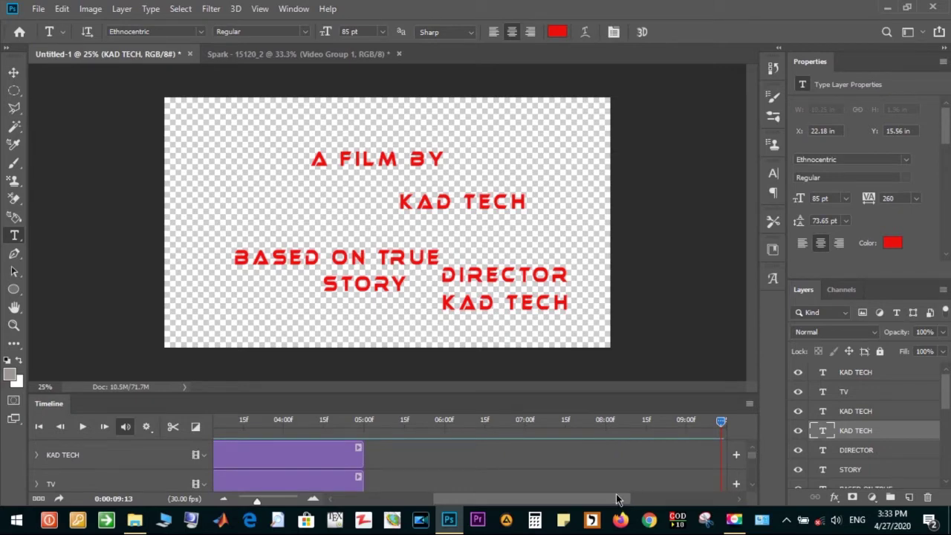
{"action": "left_click_drag", "start_coordinate": [617, 500], "coordinate": [480, 486]}
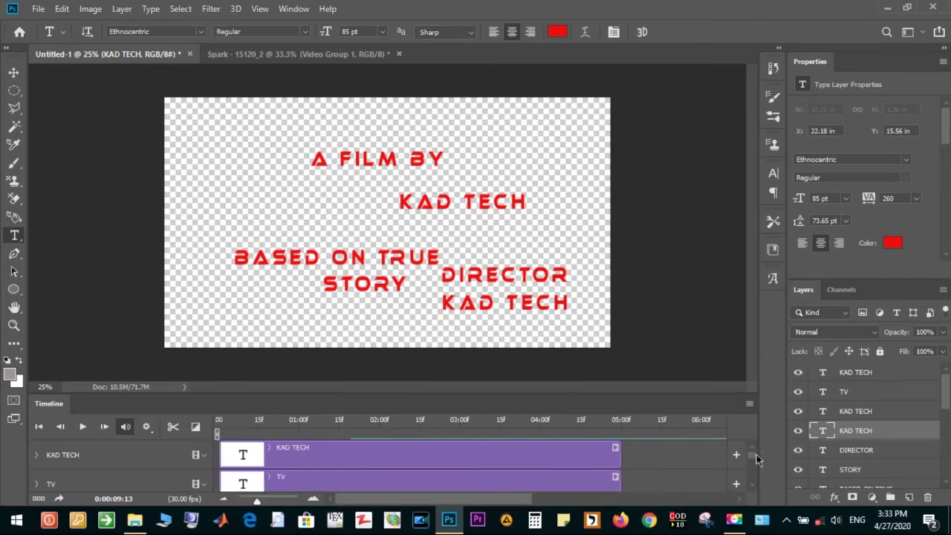
{"action": "left_click_drag", "start_coordinate": [752, 452], "coordinate": [757, 471]}
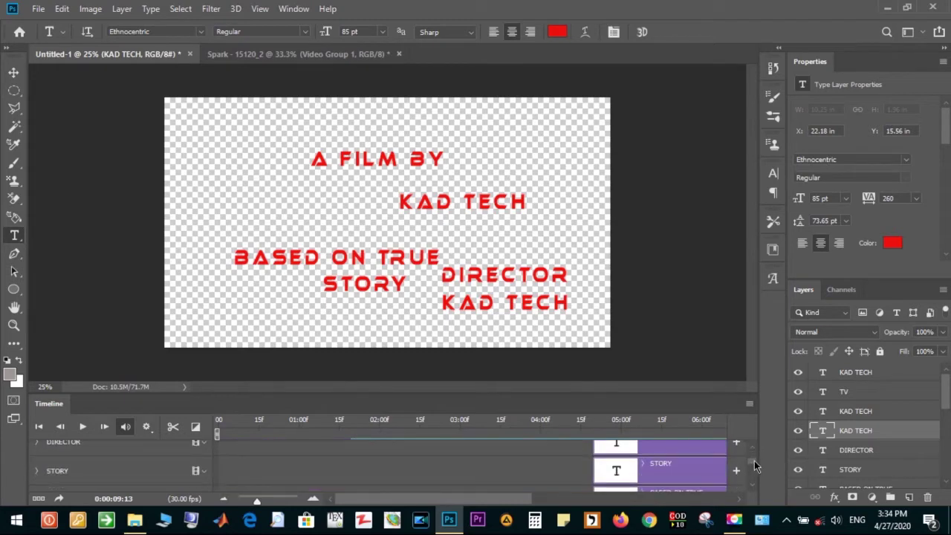
{"action": "left_click_drag", "start_coordinate": [757, 465], "coordinate": [757, 466]}
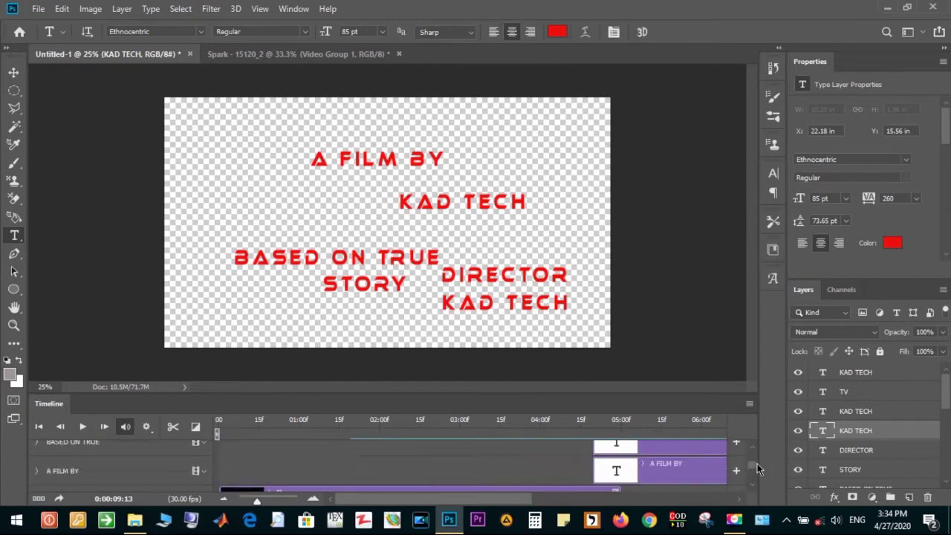
{"action": "mouse_move", "coordinate": [757, 471]}
{"action": "left_mouse_down"}
{"action": "mouse_move", "coordinate": [754, 457]}
{"action": "mouse_move", "coordinate": [760, 485]}
{"action": "mouse_move", "coordinate": [753, 461]}
{"action": "left_mouse_up"}
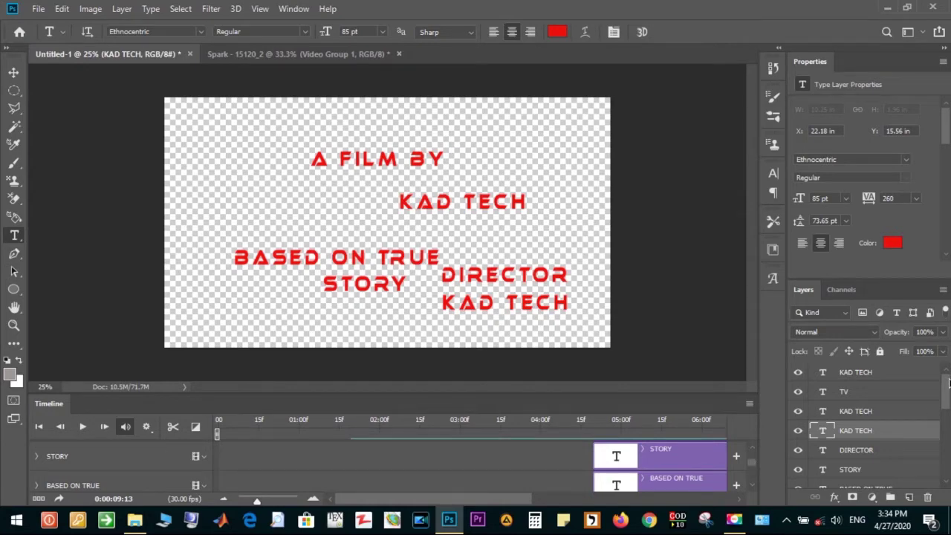
- Scroll the Layers panel to review the credit layers, then restore Photoshop to a smaller window
{"action": "left_click_drag", "start_coordinate": [948, 387], "coordinate": [949, 454]}
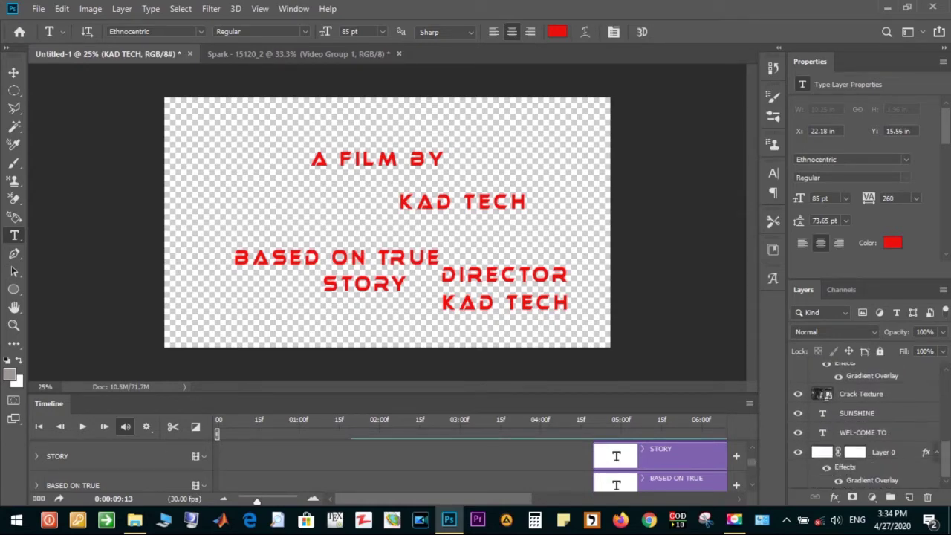
{"action": "left_click_drag", "start_coordinate": [948, 454], "coordinate": [949, 380]}
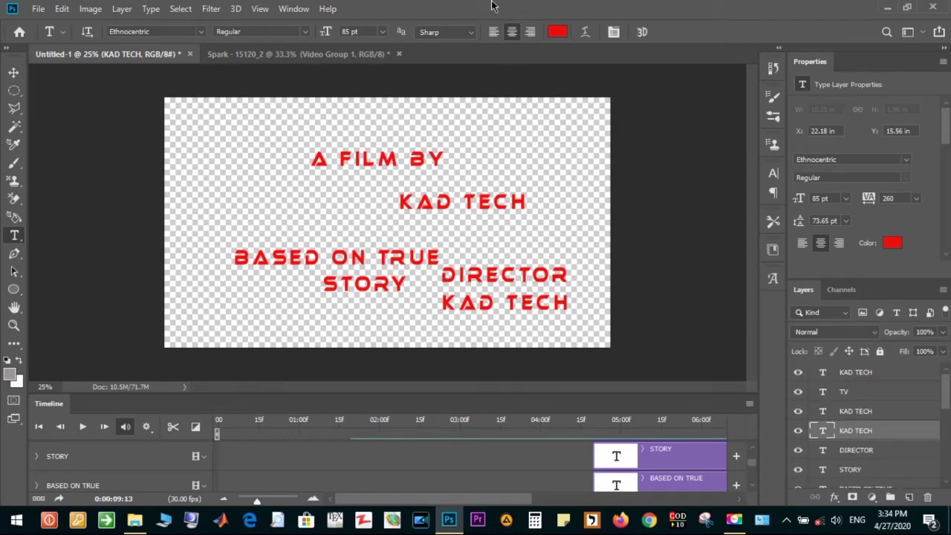
{"action": "double_click", "coordinate": [623, 13]}
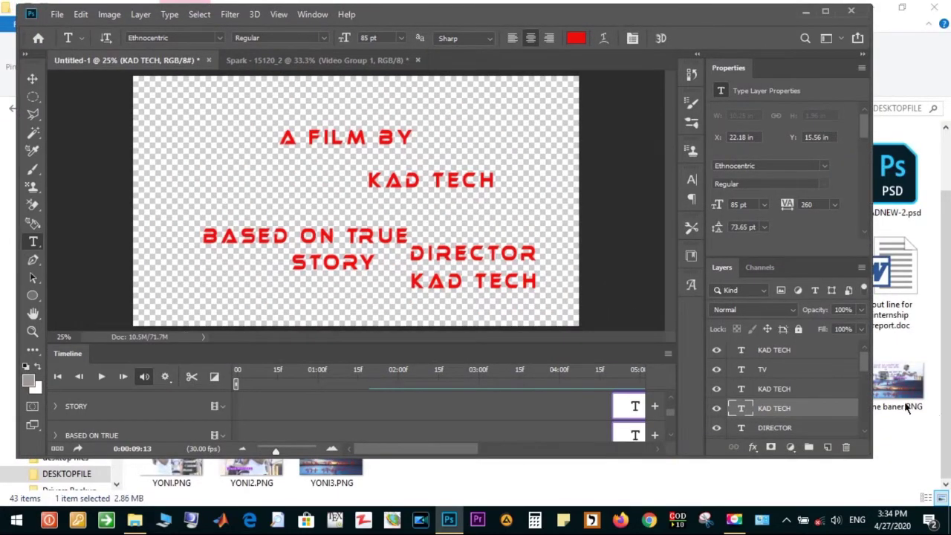
- Scroll the Layers and Timeline panels over the red credits and select the Layer 0 track
{"action": "mouse_move", "coordinate": [864, 366]}
{"action": "left_mouse_down"}
{"action": "mouse_move", "coordinate": [866, 398]}
{"action": "mouse_move", "coordinate": [863, 352]}
{"action": "left_mouse_up"}
{"action": "left_click_drag", "start_coordinate": [670, 416], "coordinate": [676, 426]}
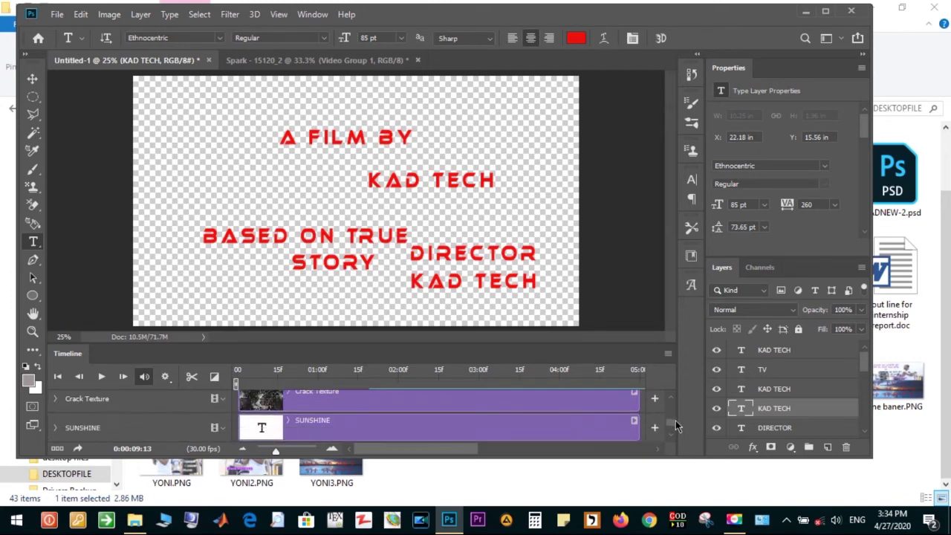
{"action": "scroll", "coordinate": [676, 425], "scroll_direction": "up", "scroll_amount": 1}
{"action": "left_click_drag", "start_coordinate": [863, 358], "coordinate": [881, 421]}
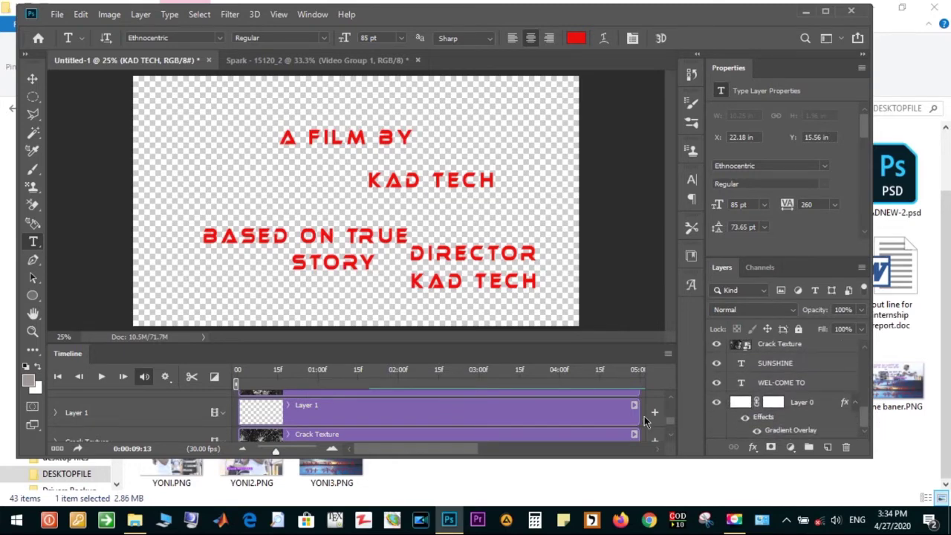
{"action": "scroll", "coordinate": [671, 423], "scroll_direction": "down", "scroll_amount": 2}
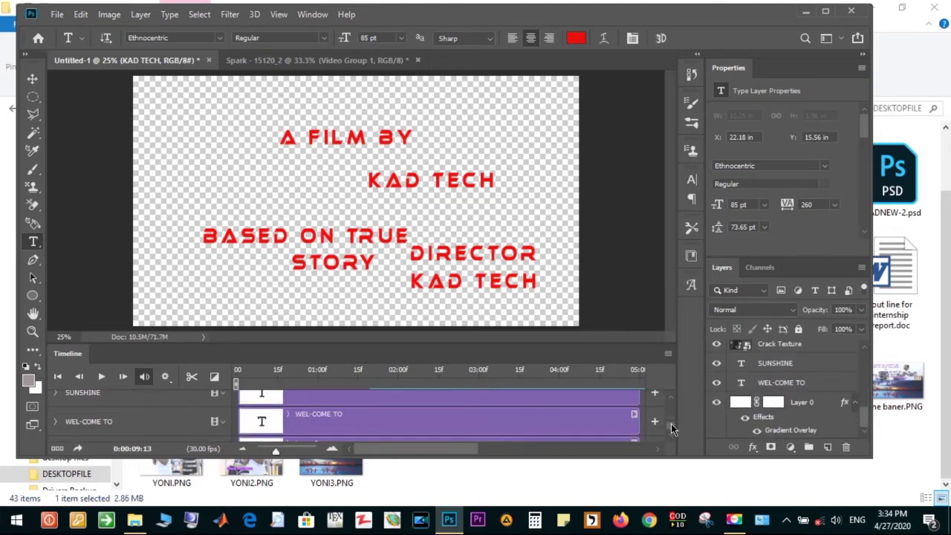
{"action": "scroll", "coordinate": [673, 427], "scroll_direction": "down", "scroll_amount": 2}
{"action": "left_click", "coordinate": [598, 410]}
{"action": "left_click_drag", "start_coordinate": [470, 452], "coordinate": [538, 453]}
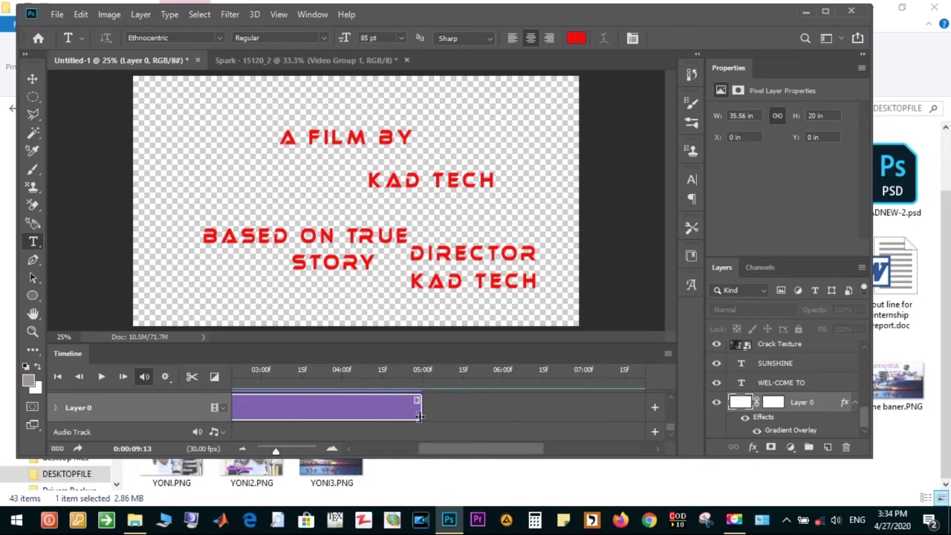
- Lengthen the Layer 0 clip so it ends near the 09:13 playhead
{"action": "mouse_move", "coordinate": [420, 408]}
{"action": "left_mouse_down"}
{"action": "mouse_move", "coordinate": [503, 425]}
{"action": "mouse_move", "coordinate": [477, 421]}
{"action": "left_mouse_up"}
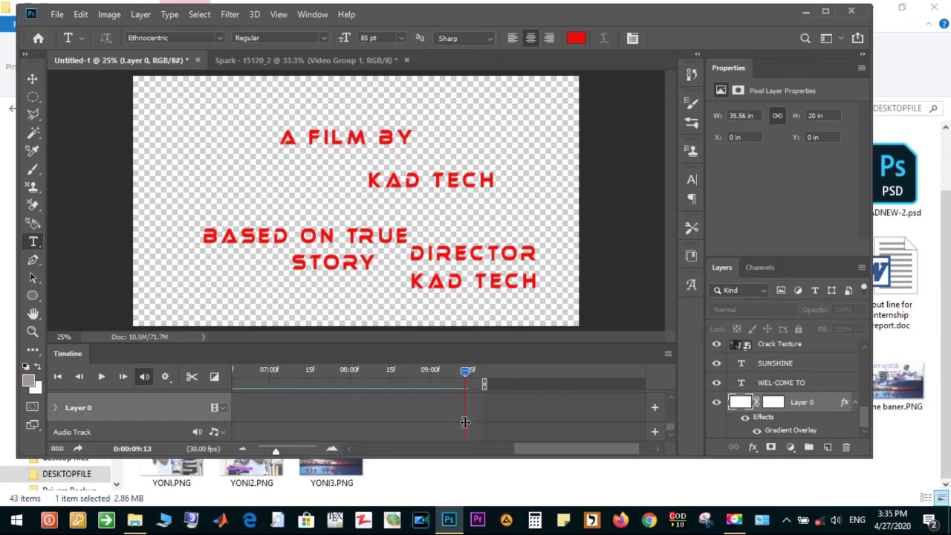
{"action": "left_click_drag", "start_coordinate": [477, 421], "coordinate": [476, 427]}
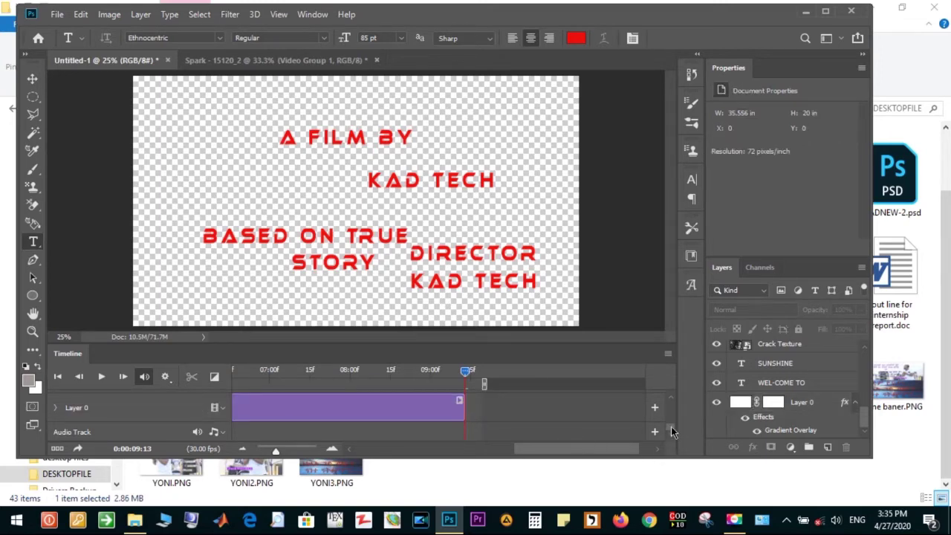
{"action": "mouse_move", "coordinate": [670, 426]}
{"action": "left_mouse_down"}
{"action": "mouse_move", "coordinate": [671, 403]}
{"action": "mouse_move", "coordinate": [670, 434]}
{"action": "left_mouse_up"}
{"action": "left_click_drag", "start_coordinate": [601, 450], "coordinate": [420, 447]}
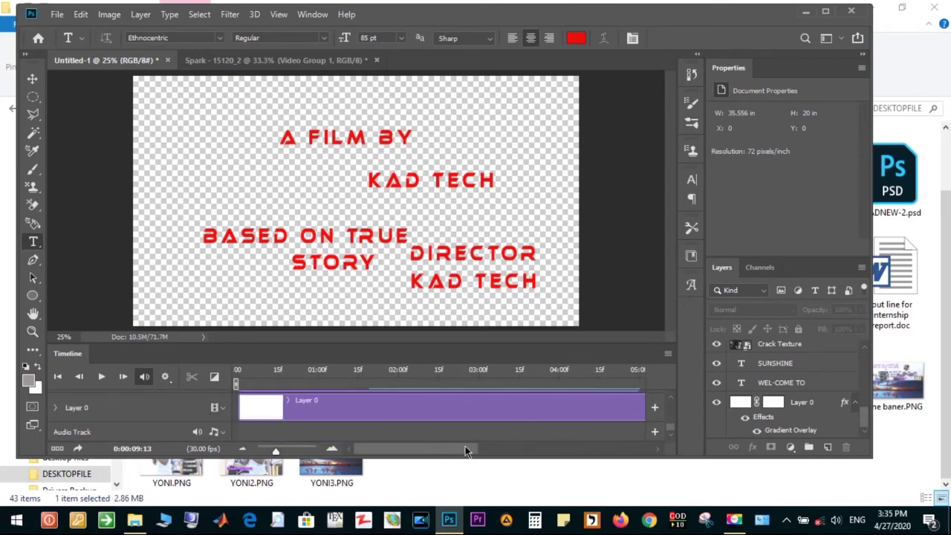
{"action": "scroll", "coordinate": [673, 433], "scroll_direction": "up", "scroll_amount": 5}
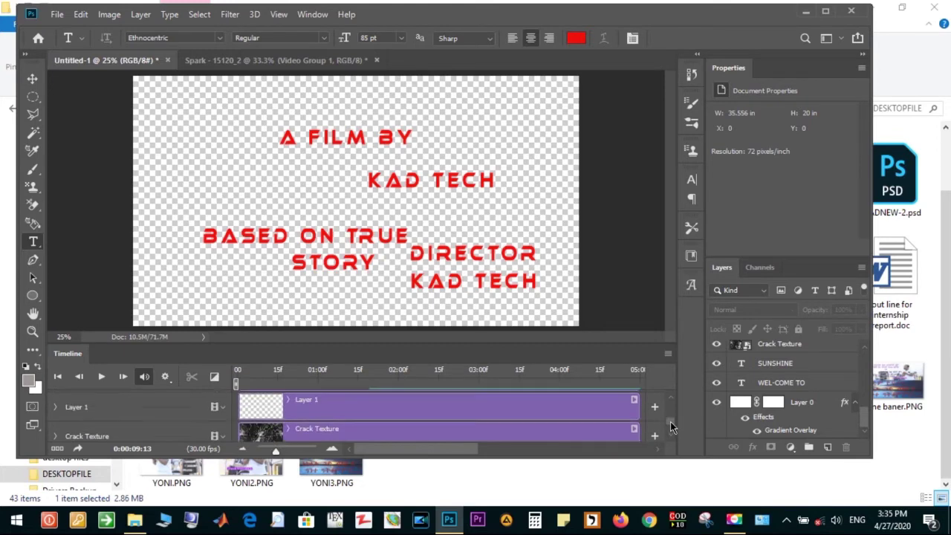
{"action": "scroll", "coordinate": [672, 423], "scroll_direction": "up", "scroll_amount": 3}
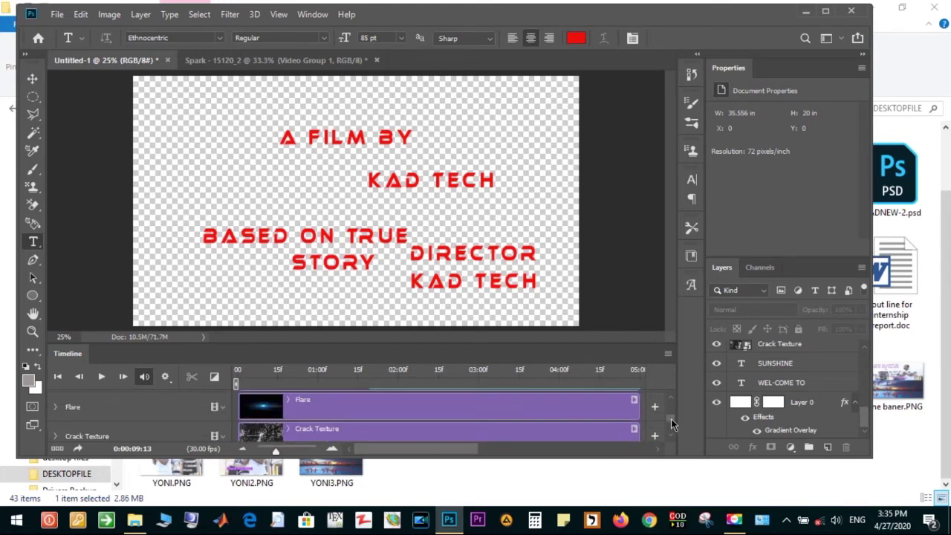
- Extend the Crack Texture clip from about 5 seconds out past the 09:13 playhead
{"action": "left_click", "coordinate": [613, 428]}
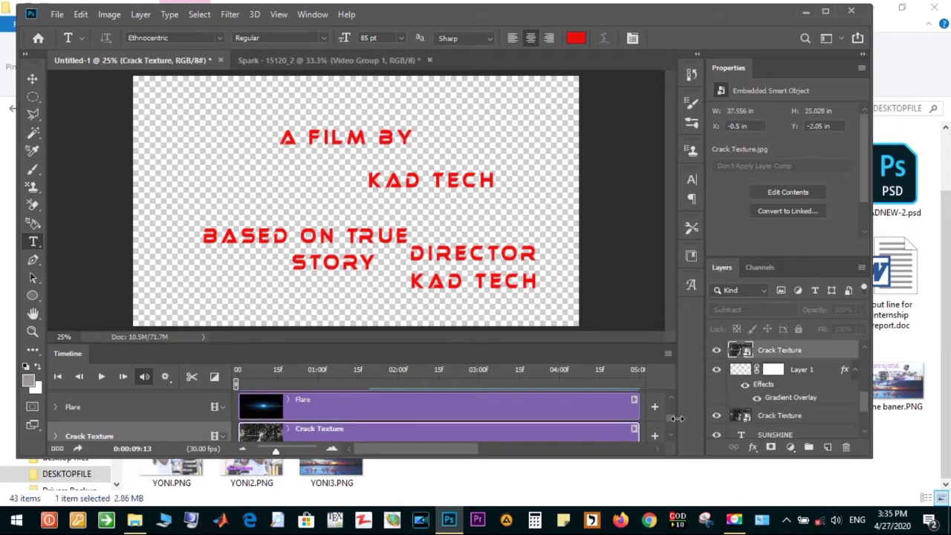
{"action": "left_click_drag", "start_coordinate": [635, 429], "coordinate": [650, 431]}
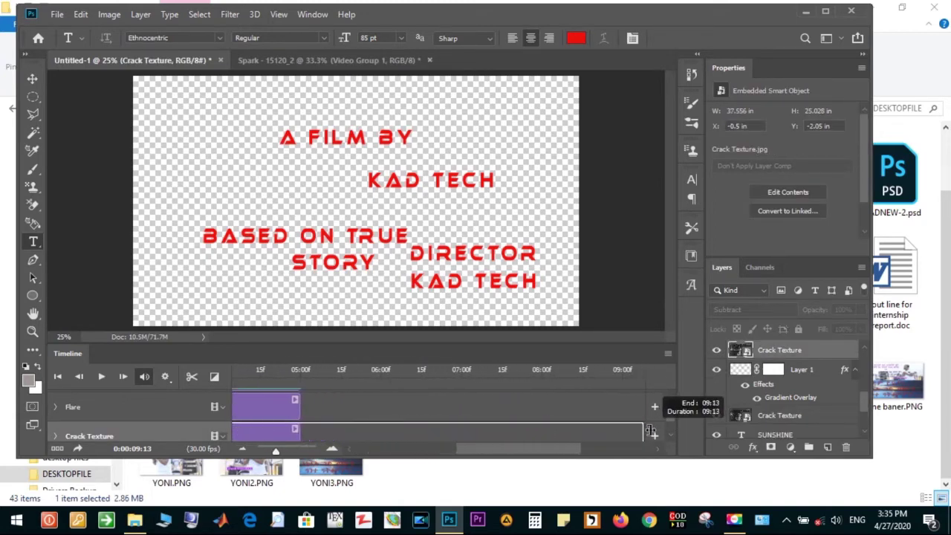
{"action": "left_click_drag", "start_coordinate": [650, 431], "coordinate": [543, 443]}
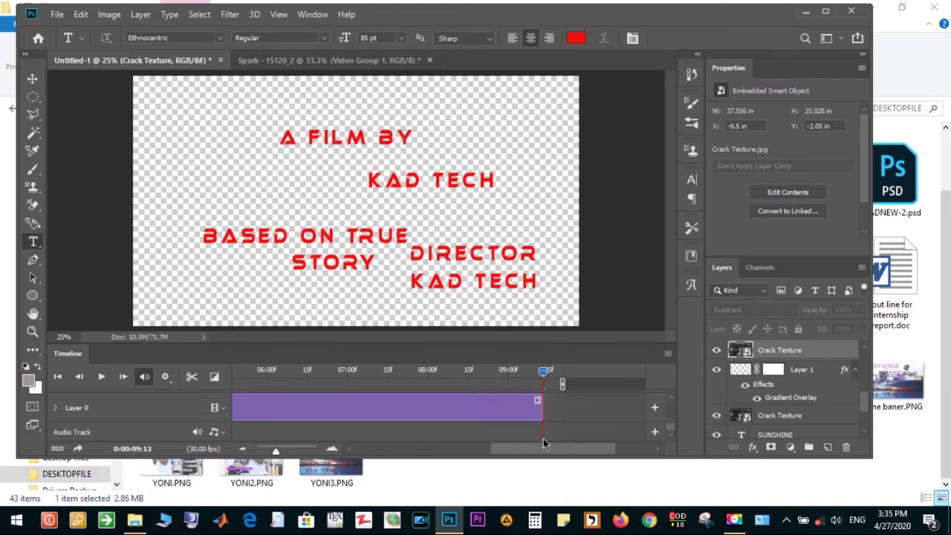
{"action": "left_click", "coordinate": [543, 439]}
{"action": "mouse_move", "coordinate": [570, 448]}
{"action": "left_mouse_down"}
{"action": "mouse_move", "coordinate": [460, 459]}
{"action": "mouse_move", "coordinate": [647, 442]}
{"action": "left_mouse_up"}
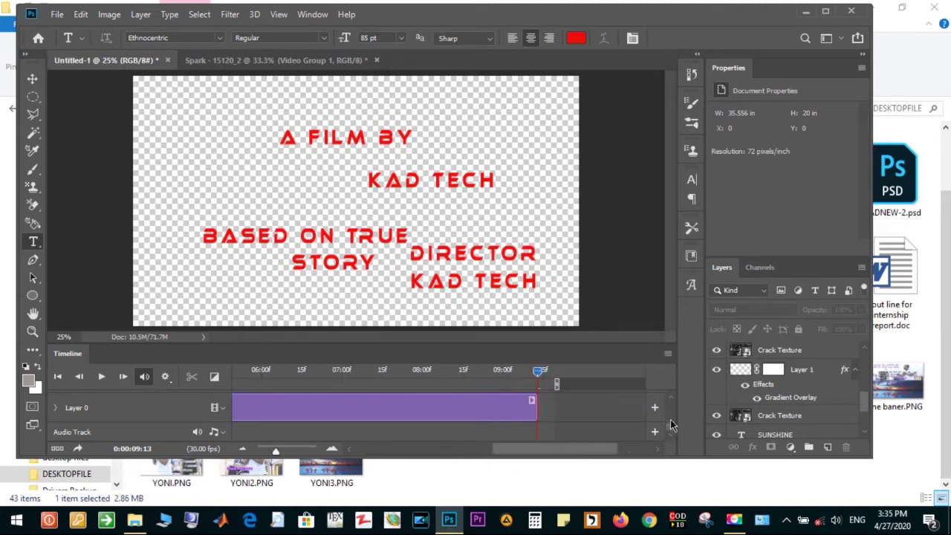
{"action": "left_click_drag", "start_coordinate": [670, 426], "coordinate": [670, 421]}
{"action": "scroll", "coordinate": [670, 421], "scroll_direction": "up", "scroll_amount": 1}
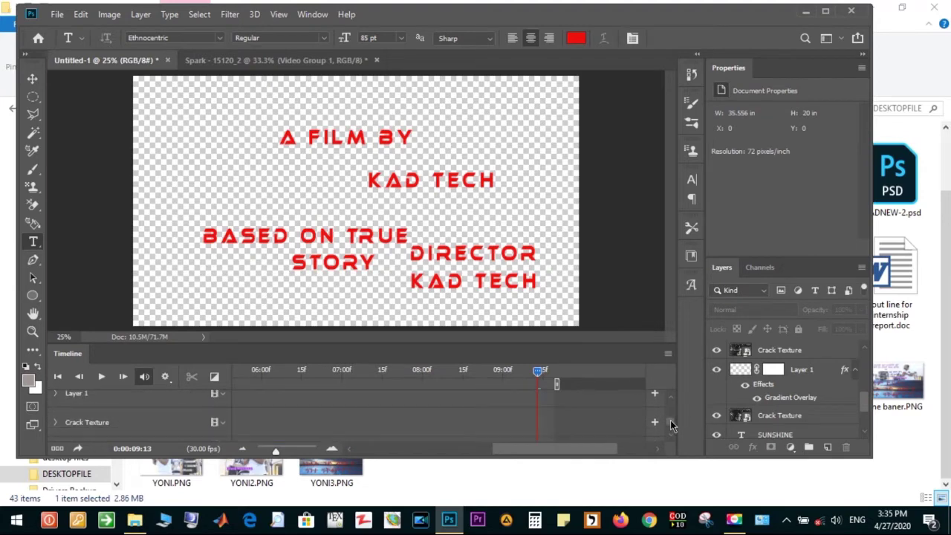
{"action": "mouse_move", "coordinate": [589, 450]}
{"action": "left_mouse_down"}
{"action": "mouse_move", "coordinate": [438, 451]}
{"action": "mouse_move", "coordinate": [501, 461]}
{"action": "left_mouse_up"}
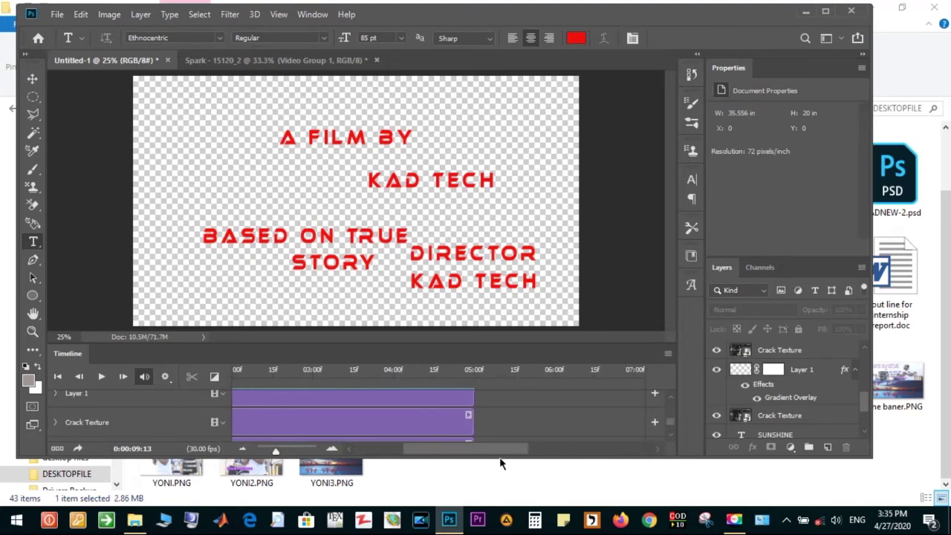
{"action": "scroll", "coordinate": [670, 425], "scroll_direction": "down", "scroll_amount": 2}
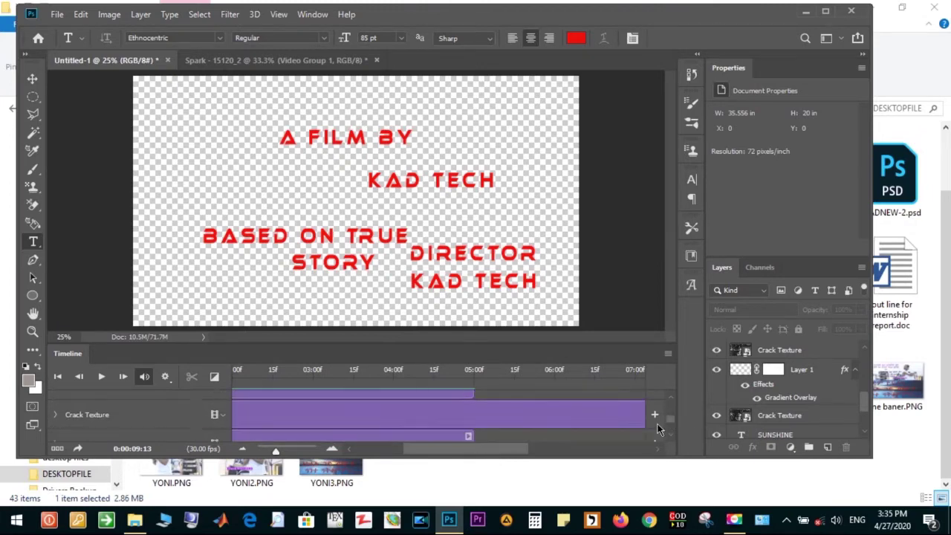
{"action": "left_click_drag", "start_coordinate": [527, 451], "coordinate": [606, 453]}
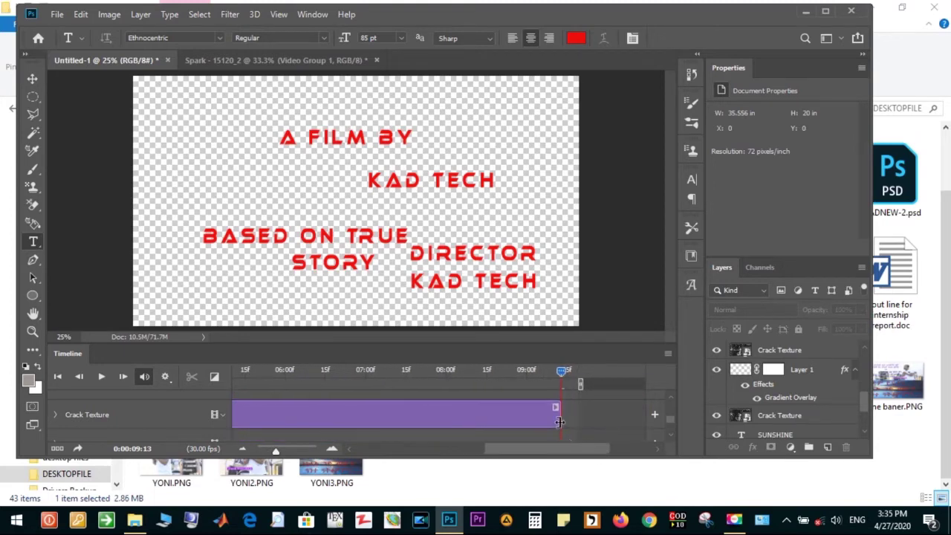
{"action": "left_click_drag", "start_coordinate": [559, 421], "coordinate": [568, 421]}
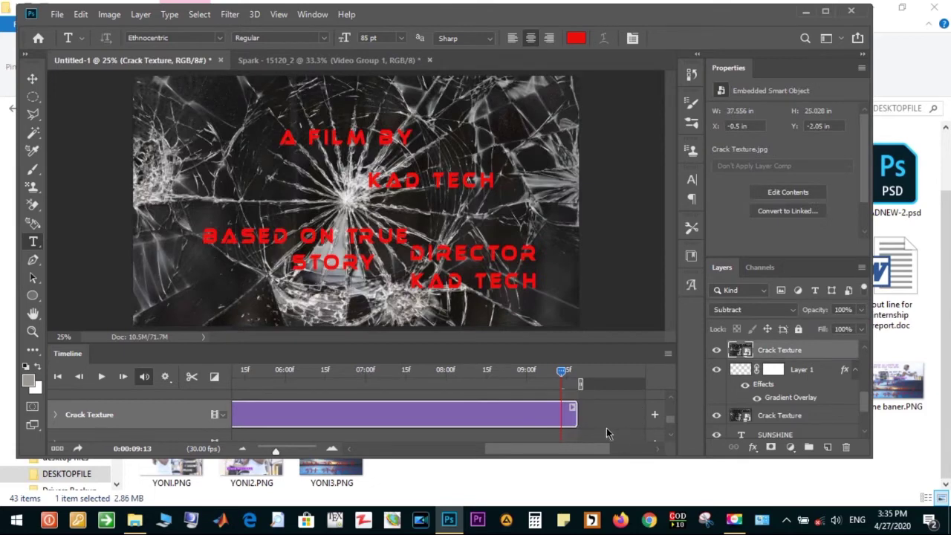
- Select the Flare clip and make the Timeline panel taller to see its tracks
{"action": "scroll", "coordinate": [671, 421], "scroll_direction": "down", "scroll_amount": 1}
{"action": "left_click_drag", "start_coordinate": [593, 448], "coordinate": [502, 456]}
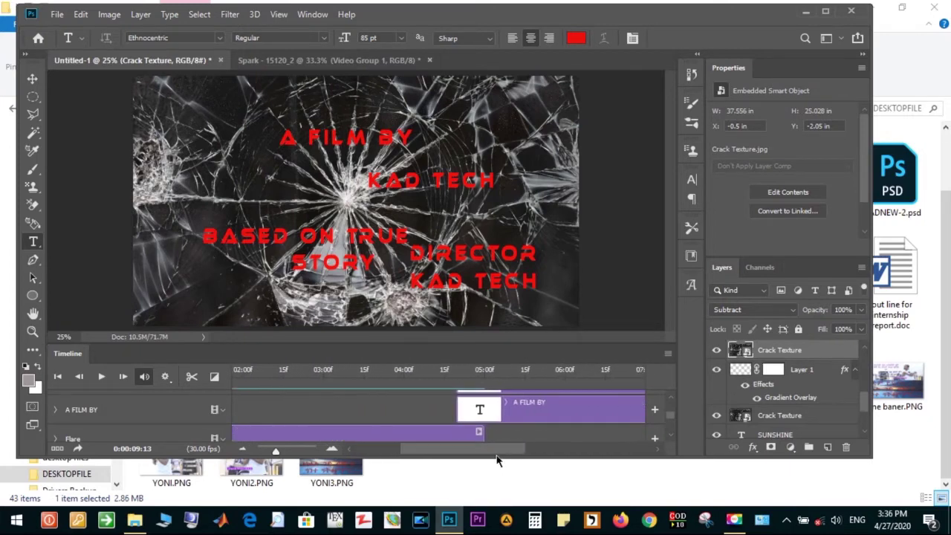
{"action": "left_click", "coordinate": [474, 434]}
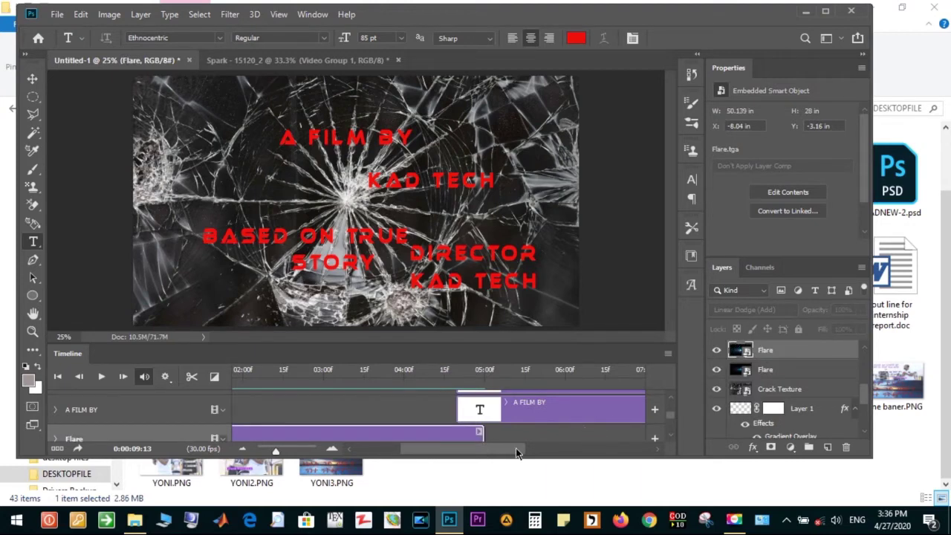
{"action": "left_click_drag", "start_coordinate": [515, 460], "coordinate": [520, 499]}
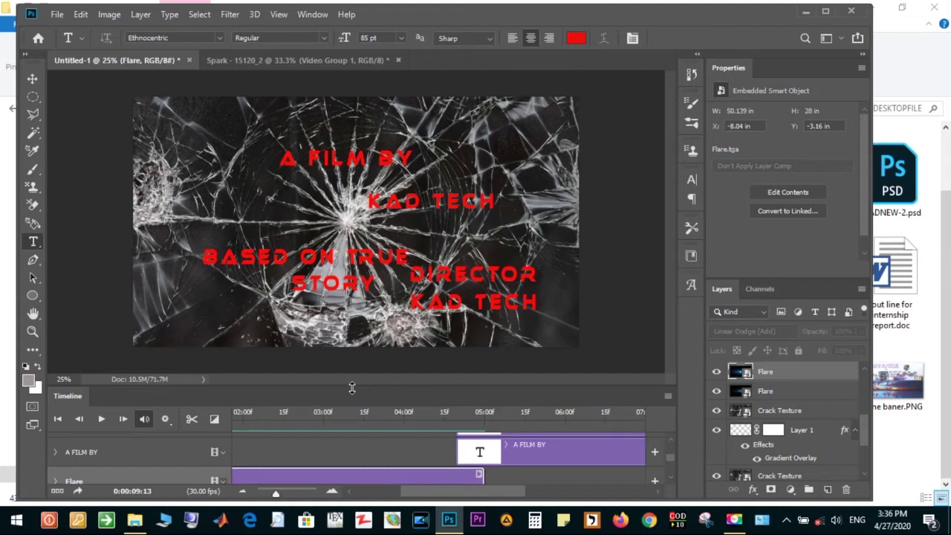
{"action": "left_click_drag", "start_coordinate": [352, 387], "coordinate": [349, 293]}
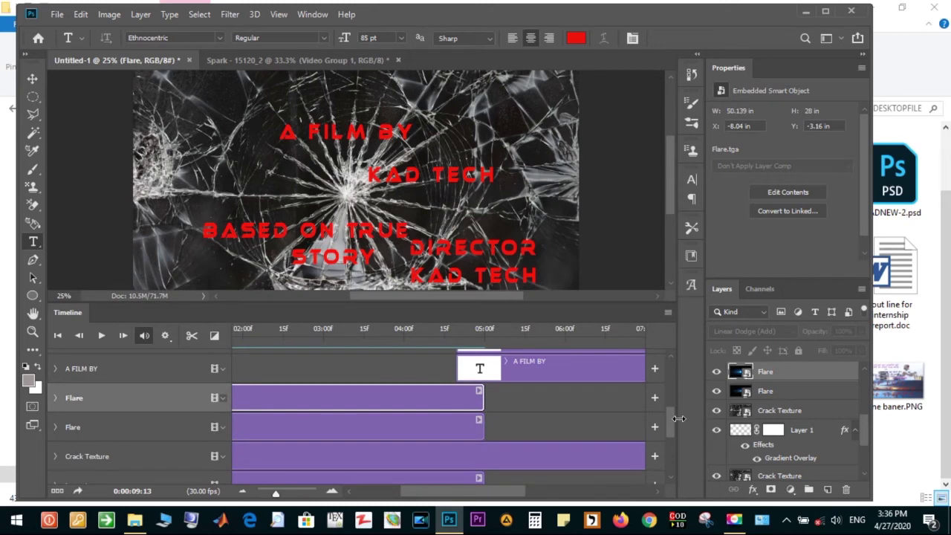
{"action": "scroll", "coordinate": [672, 422], "scroll_direction": "down", "scroll_amount": 2}
{"action": "scroll", "coordinate": [672, 428], "scroll_direction": "down", "scroll_amount": 1}
{"action": "mouse_move", "coordinate": [438, 497]}
{"action": "left_mouse_down"}
{"action": "mouse_move", "coordinate": [366, 494]}
{"action": "mouse_move", "coordinate": [465, 496]}
{"action": "left_mouse_up"}
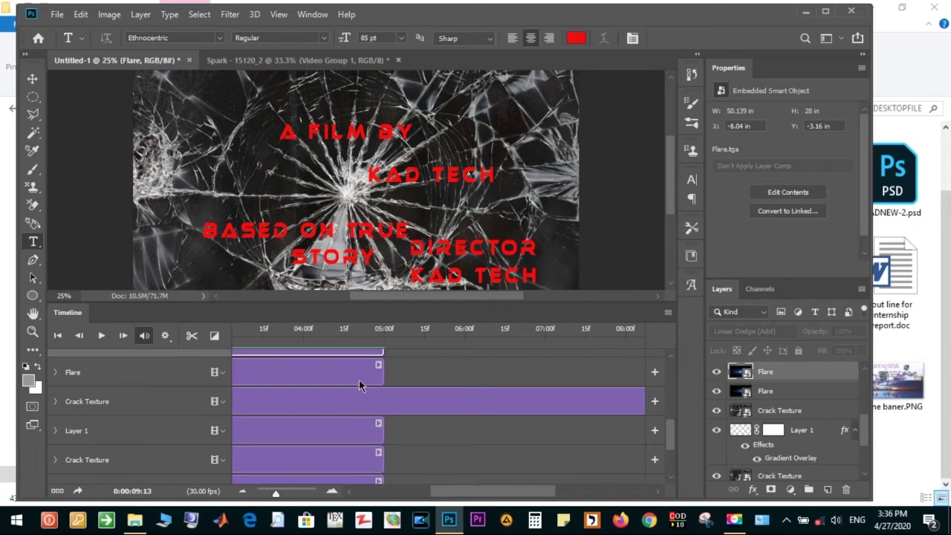
- Stretch the Flare clip's end to 0:00:09:13, matching the Crack Texture clip
{"action": "left_click", "coordinate": [364, 378]}
{"action": "left_click_drag", "start_coordinate": [381, 368], "coordinate": [589, 369]}
{"action": "left_click_drag", "start_coordinate": [546, 495], "coordinate": [601, 496]}
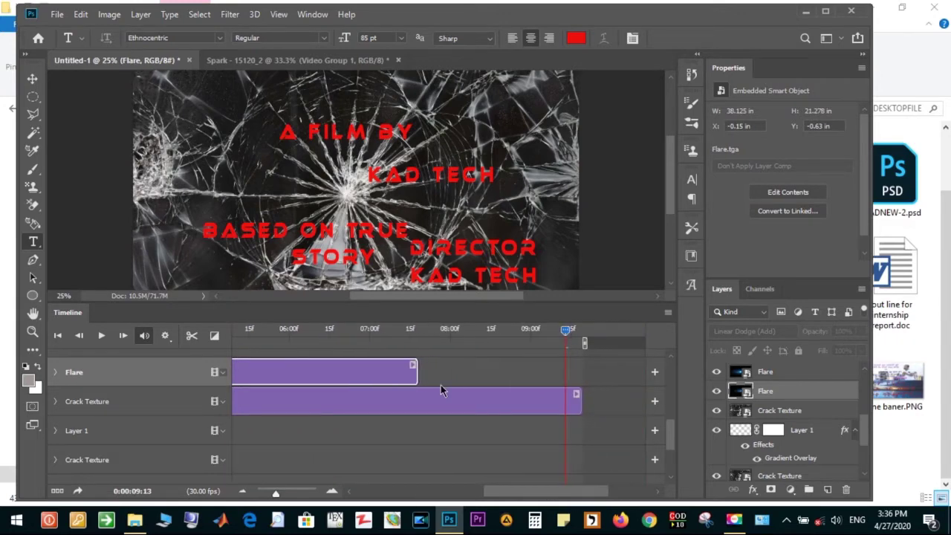
{"action": "left_click_drag", "start_coordinate": [415, 369], "coordinate": [580, 391]}
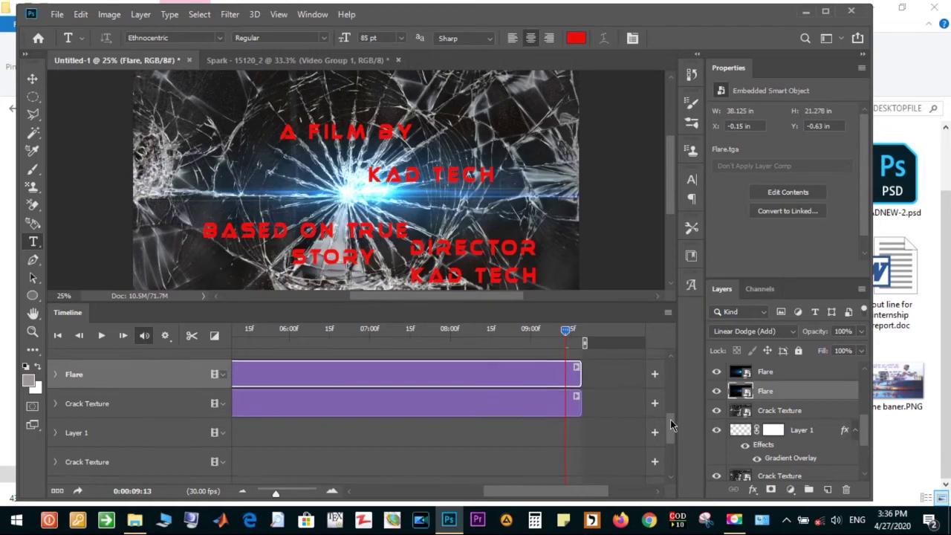
{"action": "scroll", "coordinate": [670, 431], "scroll_direction": "up", "scroll_amount": 1}
{"action": "scroll", "coordinate": [670, 414], "scroll_direction": "up", "scroll_amount": 1}
{"action": "left_click_drag", "start_coordinate": [670, 414], "coordinate": [670, 416]}
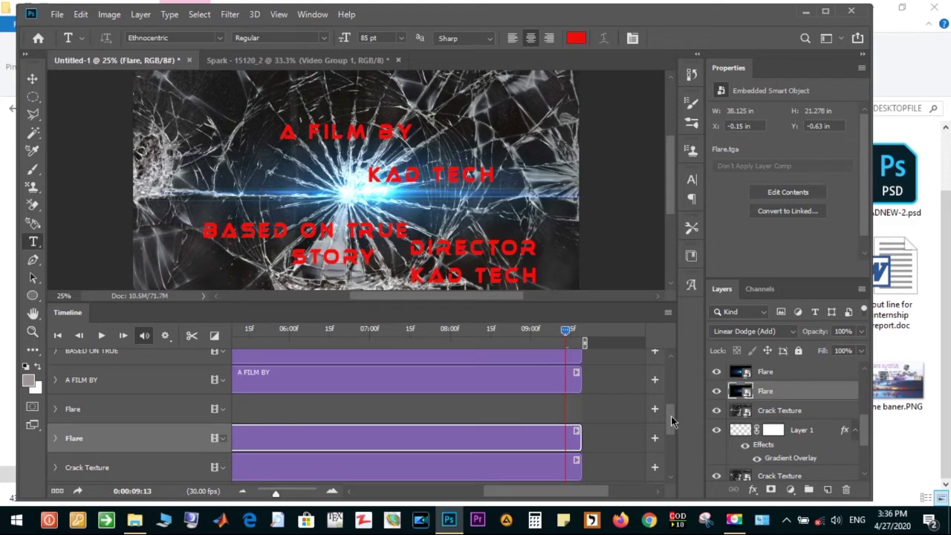
- Scroll the timeline tracks and scrub the playhead to locate the credit clips
{"action": "mouse_move", "coordinate": [671, 416]}
{"action": "left_mouse_down"}
{"action": "mouse_move", "coordinate": [678, 429]}
{"action": "mouse_move", "coordinate": [670, 408]}
{"action": "left_mouse_up"}
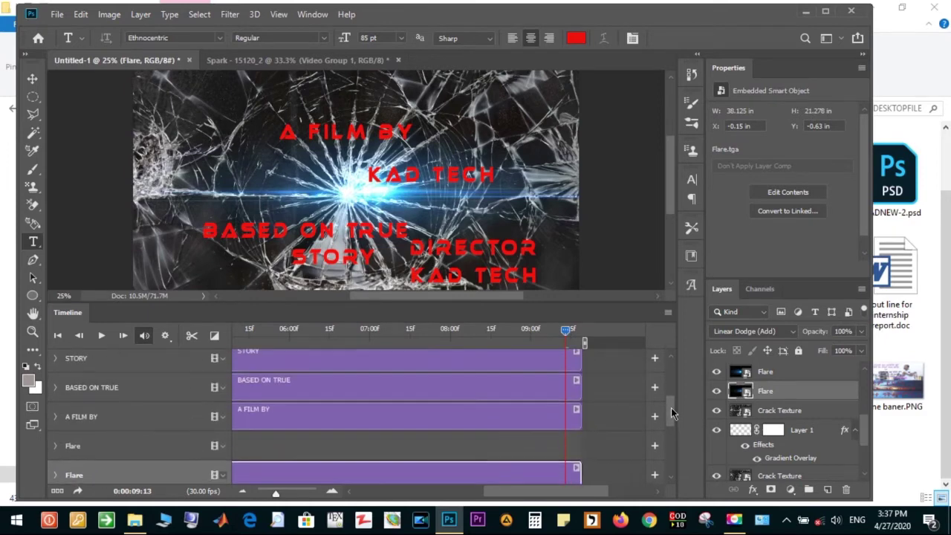
{"action": "left_click_drag", "start_coordinate": [671, 413], "coordinate": [672, 375]}
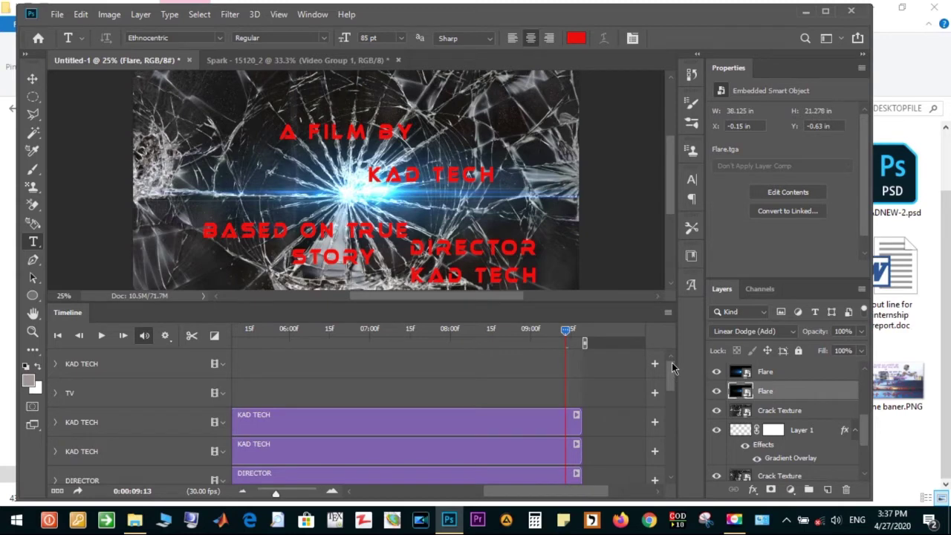
{"action": "left_click_drag", "start_coordinate": [594, 494], "coordinate": [568, 494]}
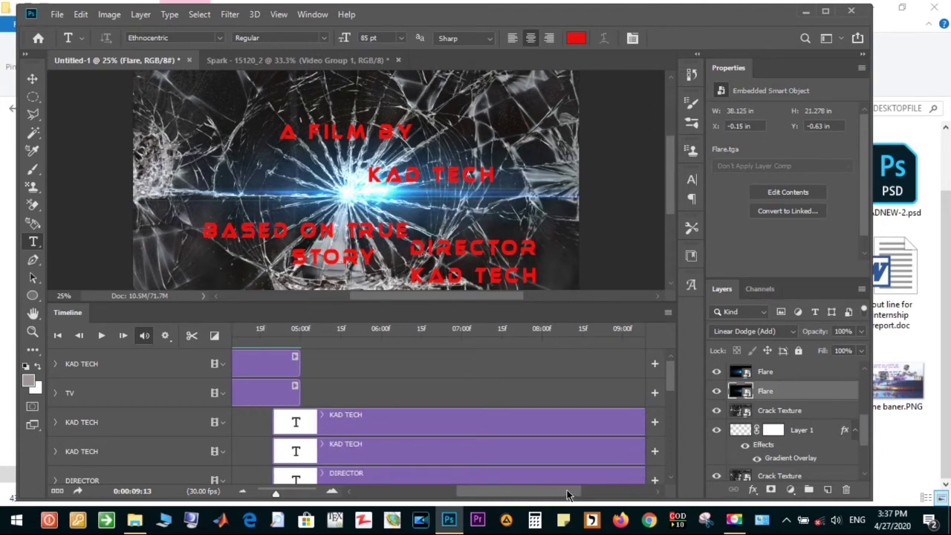
{"action": "left_click_drag", "start_coordinate": [566, 494], "coordinate": [568, 494]}
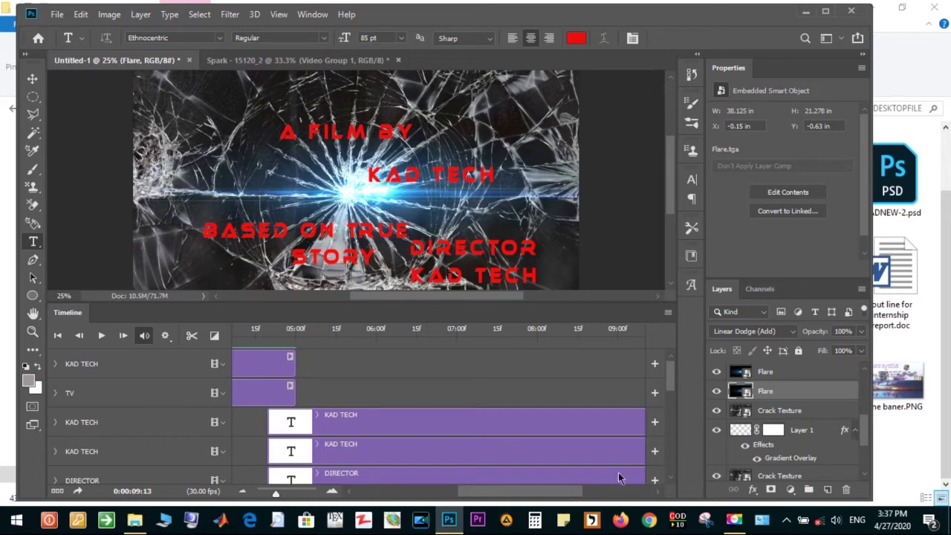
{"action": "mouse_move", "coordinate": [549, 495]}
{"action": "left_mouse_down"}
{"action": "mouse_move", "coordinate": [404, 491]}
{"action": "mouse_move", "coordinate": [505, 492]}
{"action": "mouse_move", "coordinate": [496, 492]}
{"action": "left_mouse_up"}
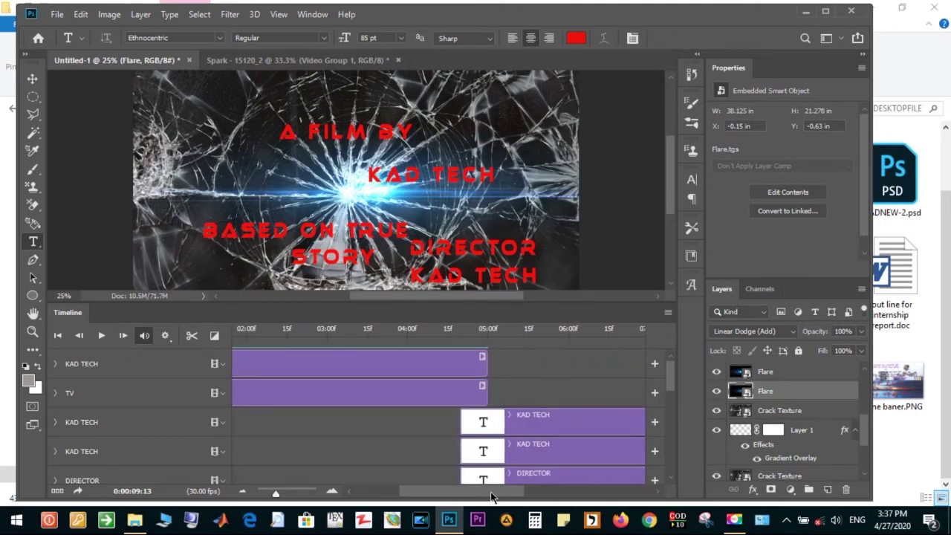
{"action": "left_click_drag", "start_coordinate": [672, 383], "coordinate": [682, 407]}
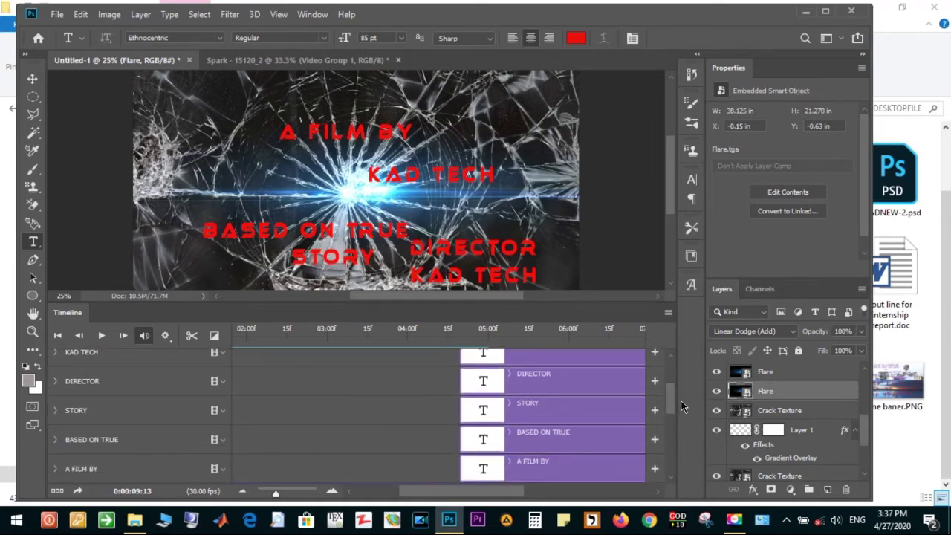
{"action": "scroll", "coordinate": [680, 400], "scroll_direction": "up", "scroll_amount": 1}
{"action": "scroll", "coordinate": [678, 386], "scroll_direction": "up", "scroll_amount": 1}
{"action": "scroll", "coordinate": [677, 386], "scroll_direction": "up", "scroll_amount": 1}
{"action": "scroll", "coordinate": [677, 387], "scroll_direction": "up", "scroll_amount": 1}
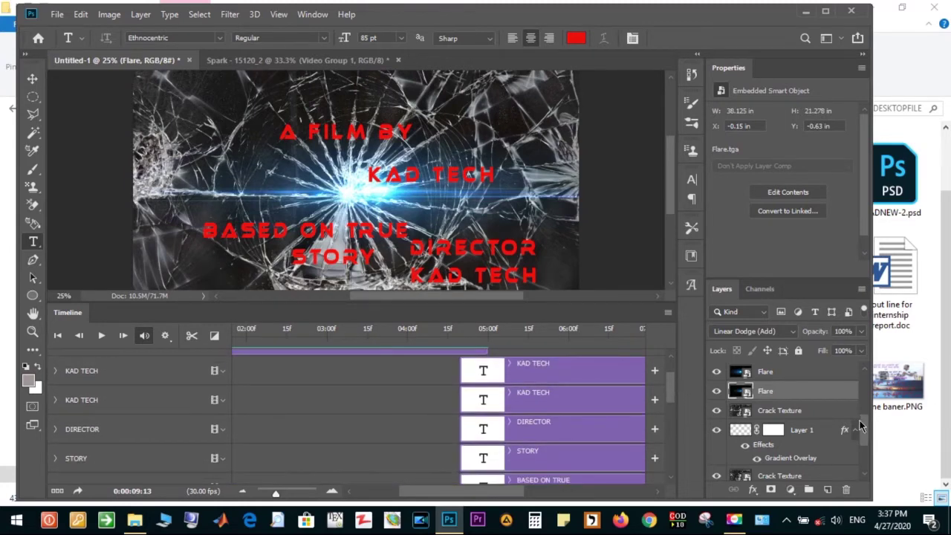
- Select the top KAD TECH clip and scrub through the timeline around it
{"action": "left_click", "coordinate": [540, 370]}
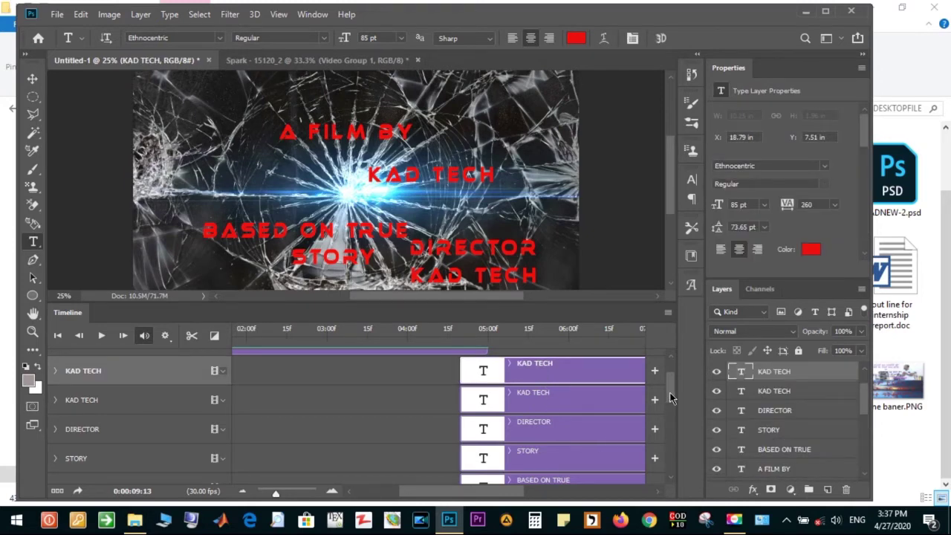
{"action": "left_click_drag", "start_coordinate": [670, 394], "coordinate": [674, 419]}
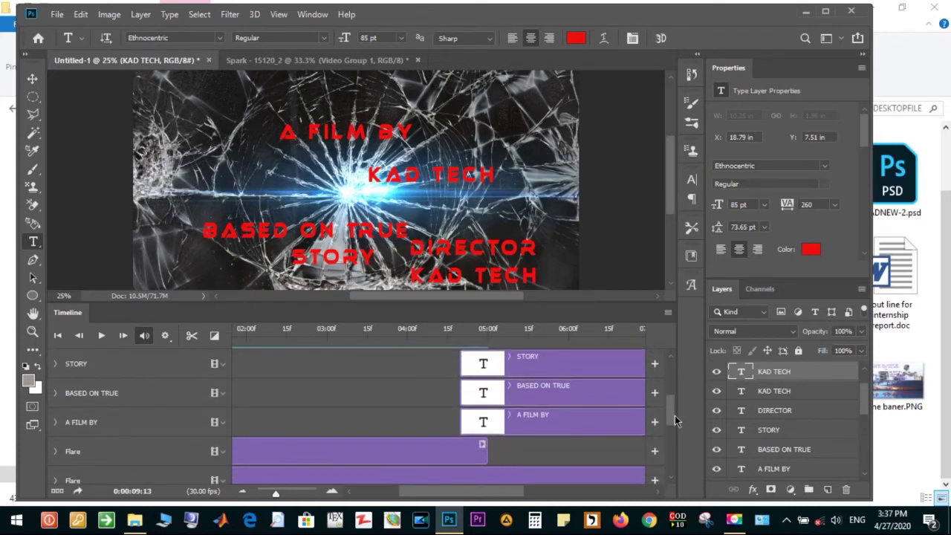
{"action": "left_click_drag", "start_coordinate": [510, 489], "coordinate": [400, 487]}
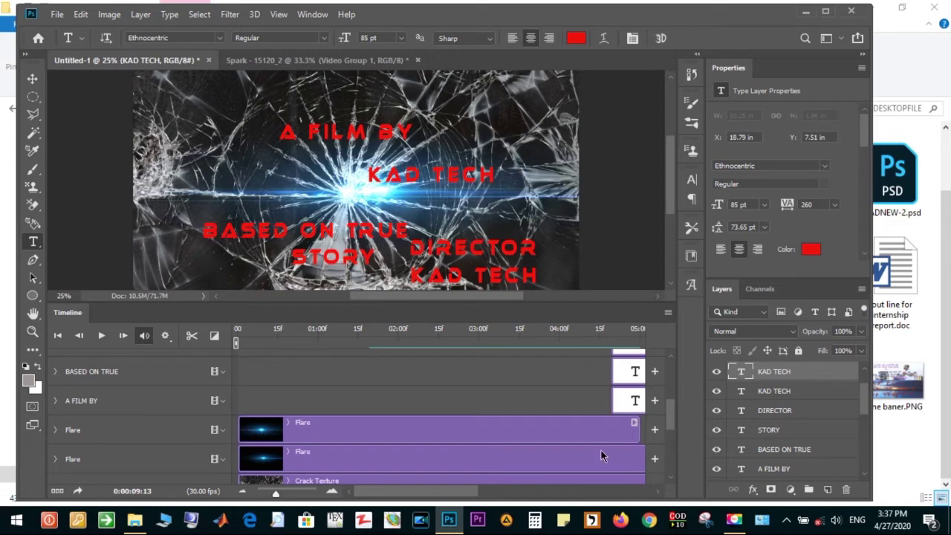
{"action": "left_click_drag", "start_coordinate": [471, 490], "coordinate": [524, 491]}
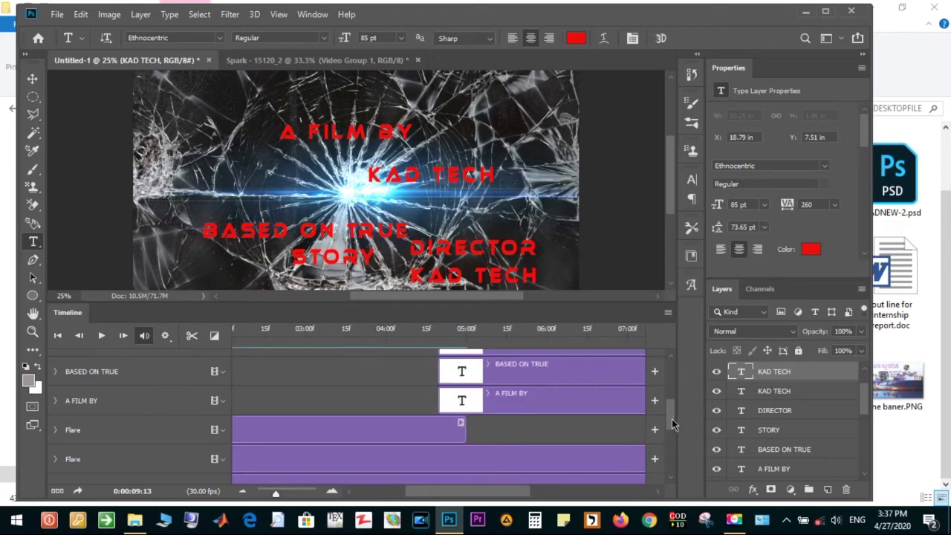
{"action": "left_click_drag", "start_coordinate": [671, 419], "coordinate": [670, 373]}
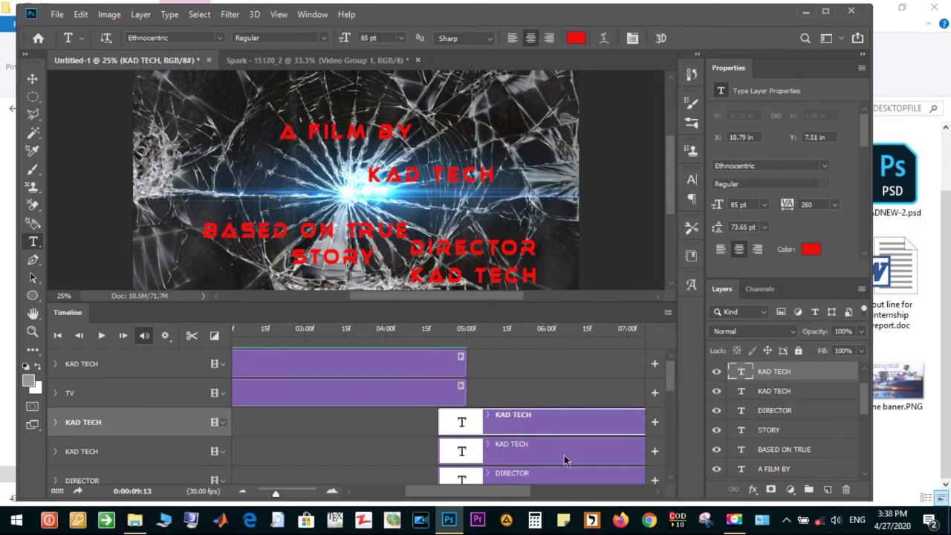
{"action": "left_click_drag", "start_coordinate": [508, 490], "coordinate": [382, 492]}
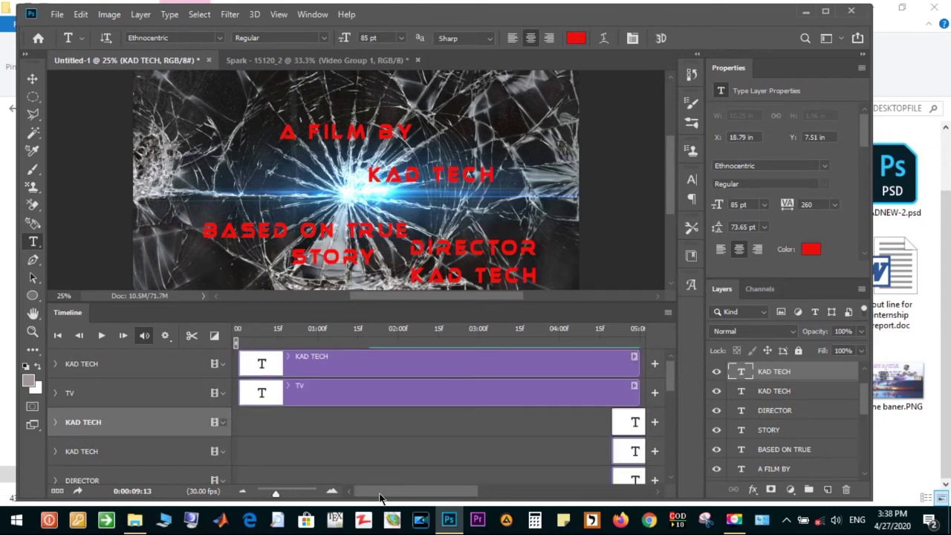
{"action": "left_click_drag", "start_coordinate": [459, 492], "coordinate": [533, 491]}
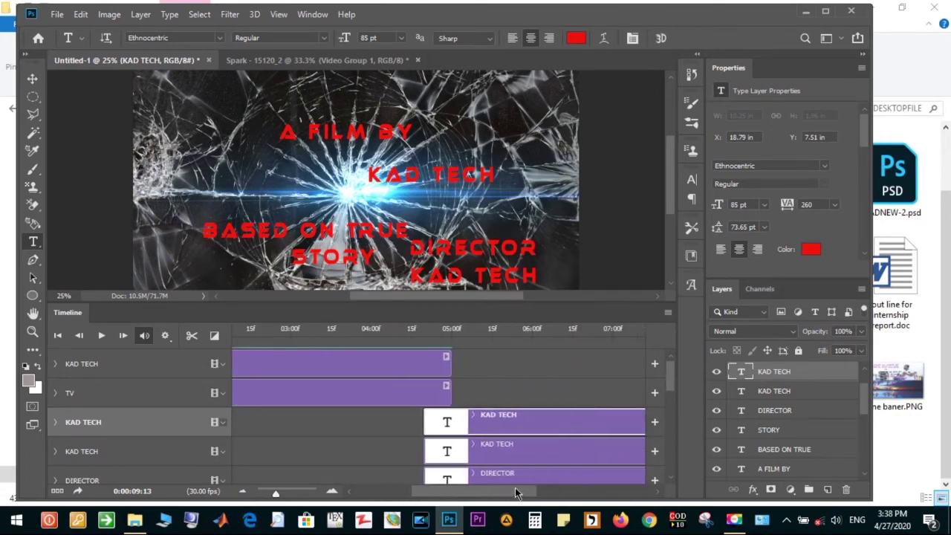
{"action": "left_click_drag", "start_coordinate": [669, 380], "coordinate": [676, 402]}
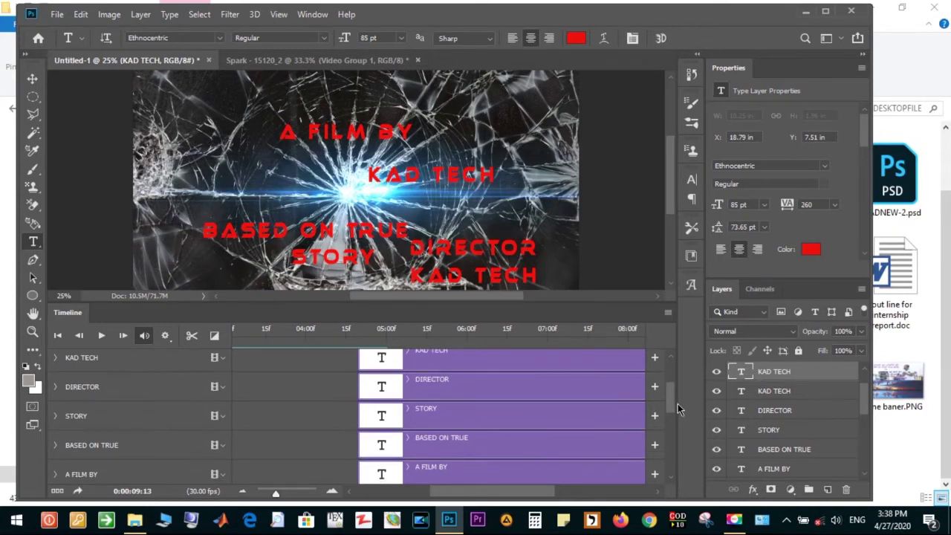
{"action": "left_click_drag", "start_coordinate": [678, 404], "coordinate": [679, 406]}
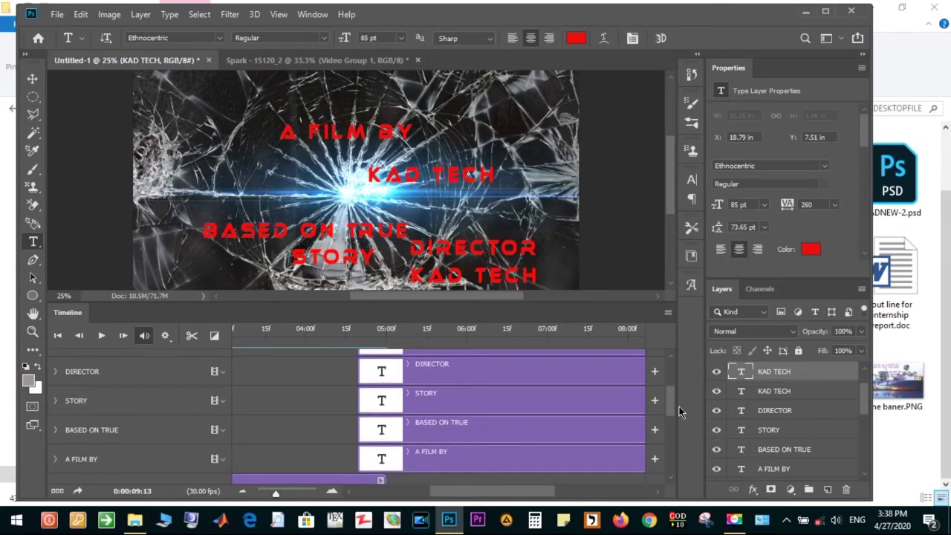
{"action": "left_click_drag", "start_coordinate": [679, 407], "coordinate": [526, 456]}
- Move the A FILM BY clip and a KAD TECH clip earlier in time
{"action": "left_click", "coordinate": [496, 456]}
{"action": "left_click_drag", "start_coordinate": [496, 456], "coordinate": [383, 461]}
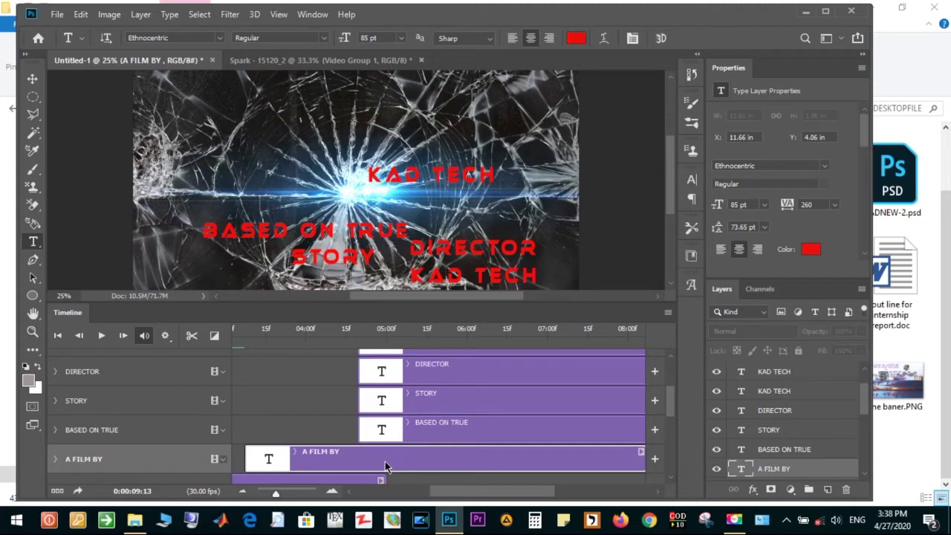
{"action": "scroll", "coordinate": [671, 403], "scroll_direction": "up", "scroll_amount": 1}
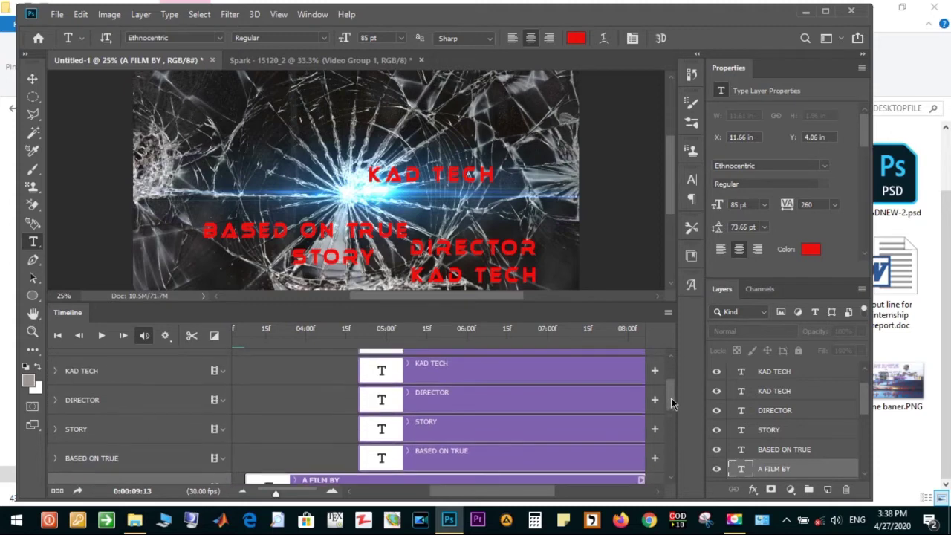
{"action": "left_click", "coordinate": [534, 370]}
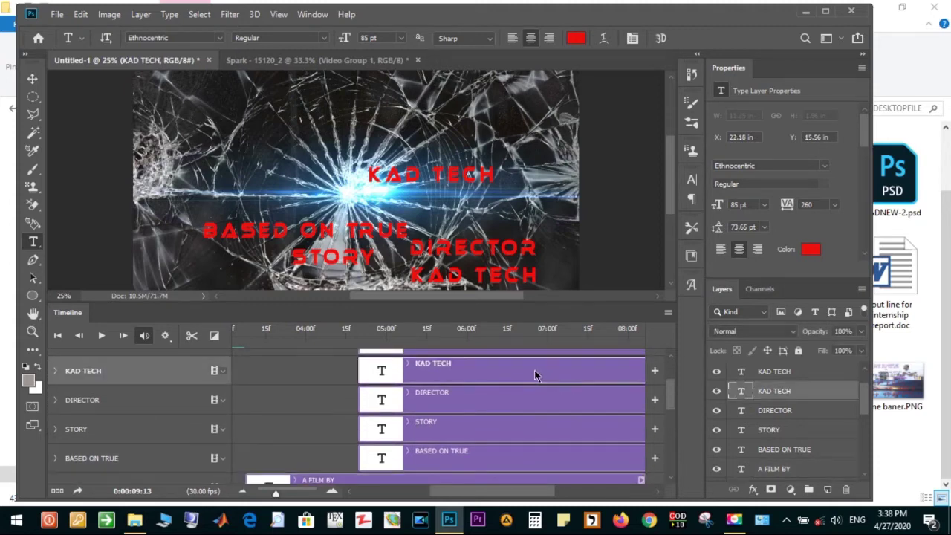
{"action": "left_click_drag", "start_coordinate": [500, 370], "coordinate": [409, 381]}
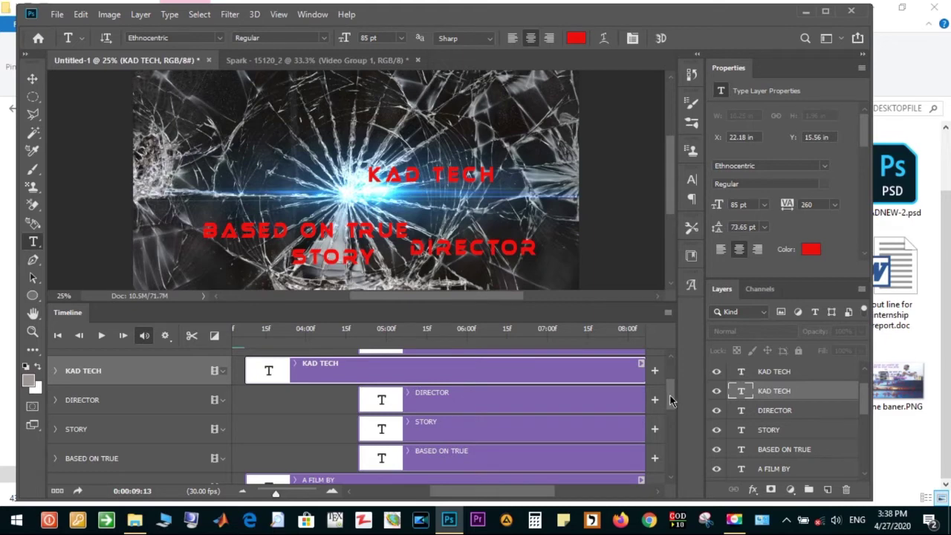
- Return that KAD TECH clip to its later start and shift the top KAD TECH clip earlier instead
{"action": "scroll", "coordinate": [671, 393], "scroll_direction": "up", "scroll_amount": 1}
{"action": "scroll", "coordinate": [671, 393], "scroll_direction": "up", "scroll_amount": 1}
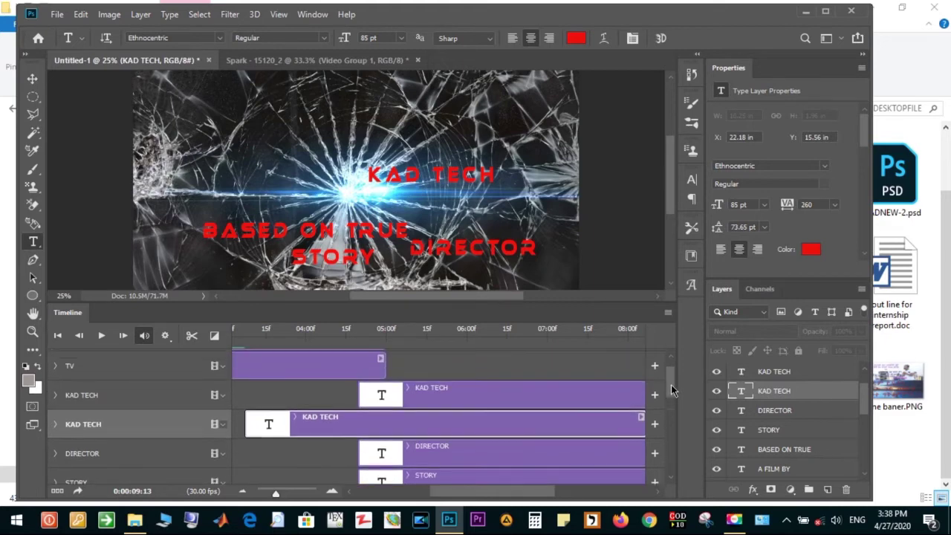
{"action": "scroll", "coordinate": [671, 390], "scroll_direction": "down", "scroll_amount": 1}
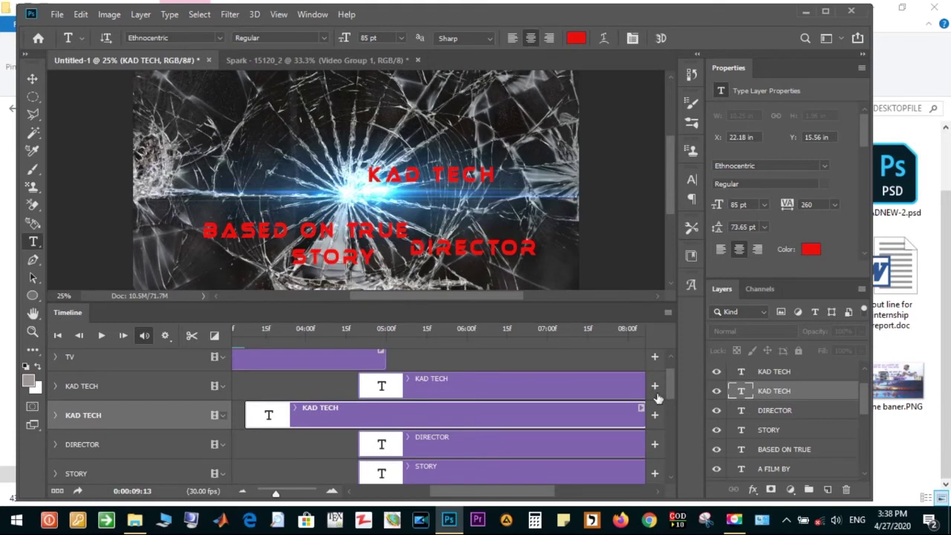
{"action": "left_click_drag", "start_coordinate": [435, 413], "coordinate": [538, 411]}
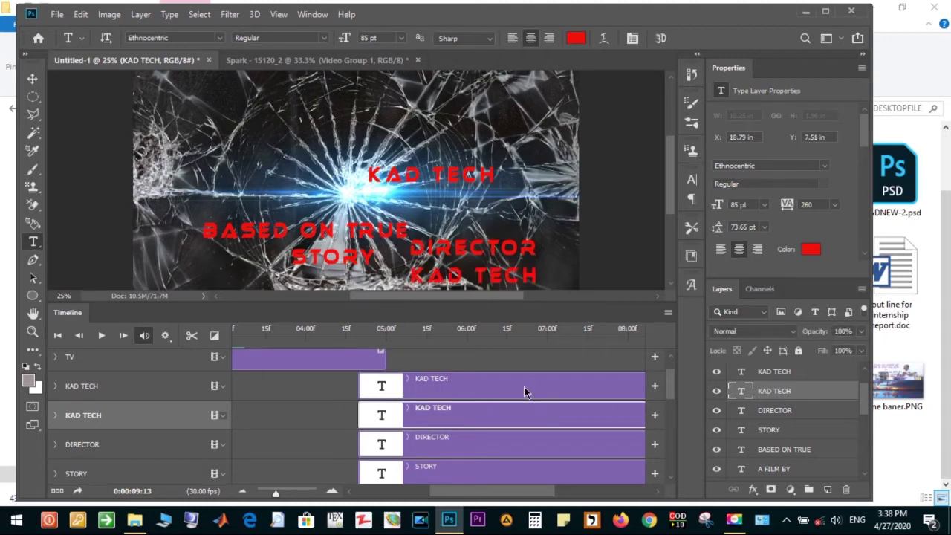
{"action": "left_click", "coordinate": [524, 392]}
{"action": "left_click_drag", "start_coordinate": [522, 392], "coordinate": [422, 398]}
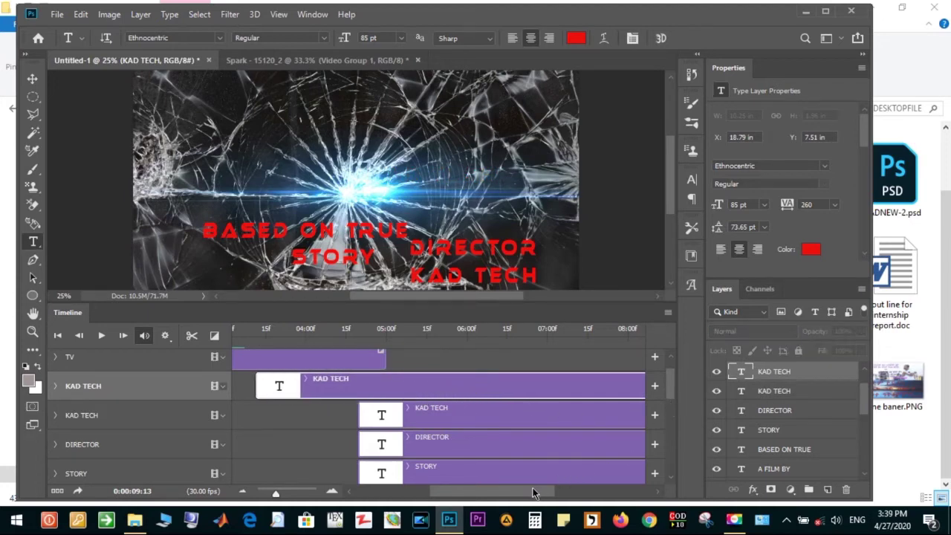
- Nudge the A FILM BY and top KAD TECH clips slightly earlier
{"action": "left_click_drag", "start_coordinate": [532, 492], "coordinate": [484, 492]}
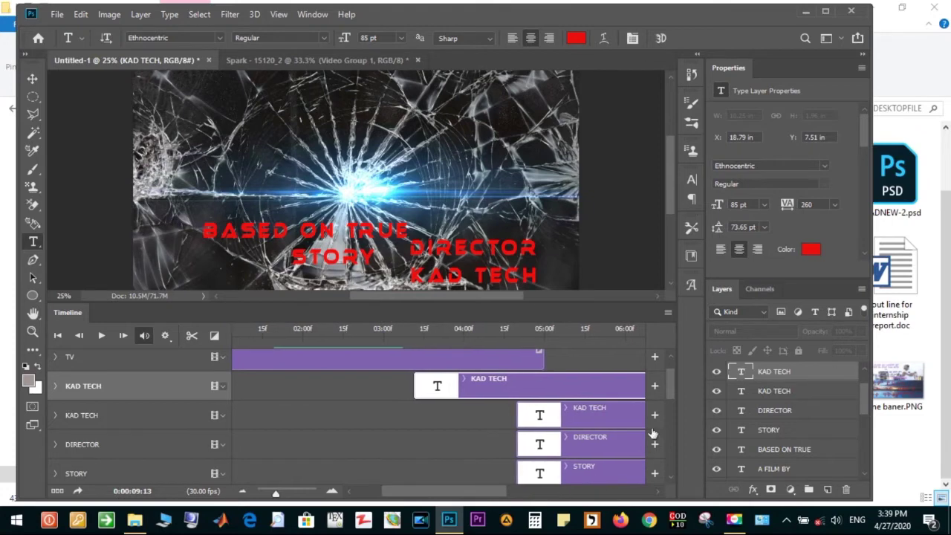
{"action": "left_click_drag", "start_coordinate": [671, 391], "coordinate": [676, 408]}
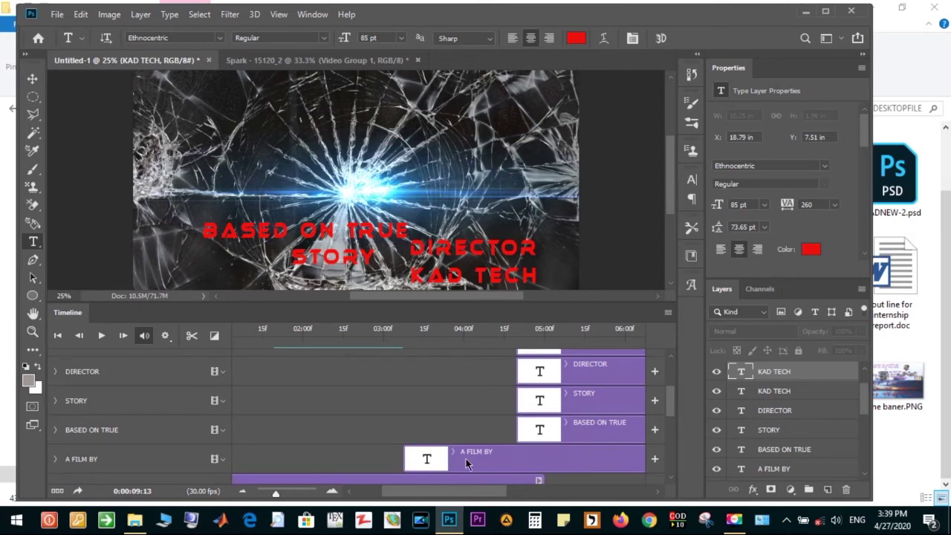
{"action": "left_click_drag", "start_coordinate": [465, 458], "coordinate": [422, 461]}
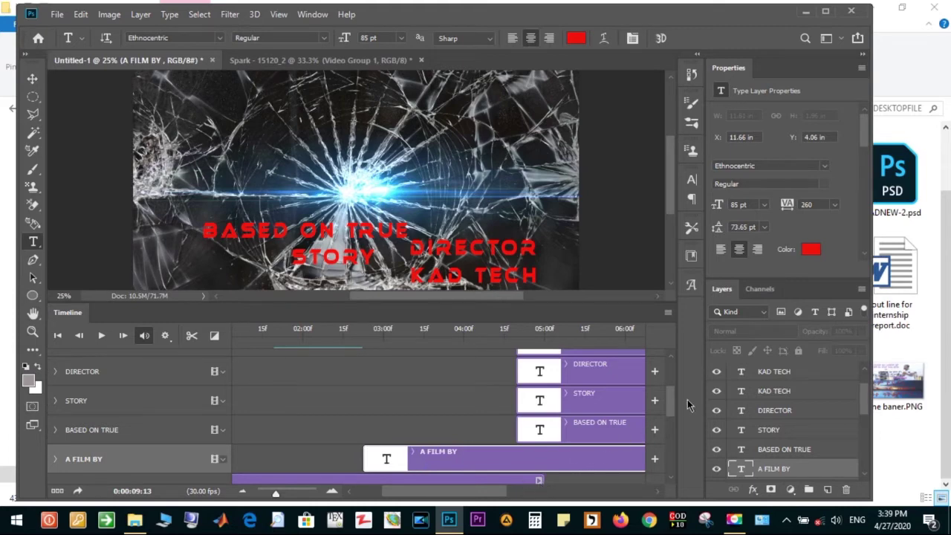
{"action": "left_click_drag", "start_coordinate": [671, 402], "coordinate": [670, 398]}
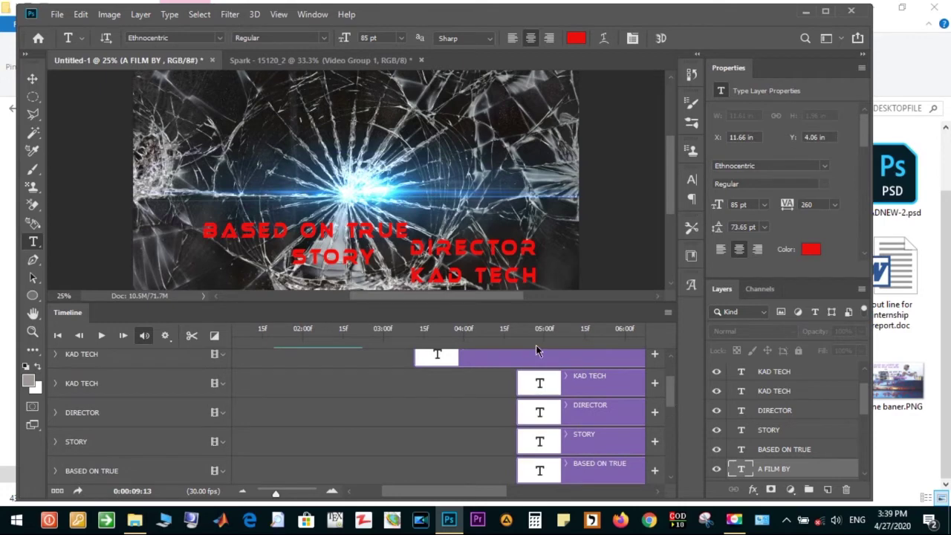
{"action": "left_click_drag", "start_coordinate": [535, 357], "coordinate": [529, 355]}
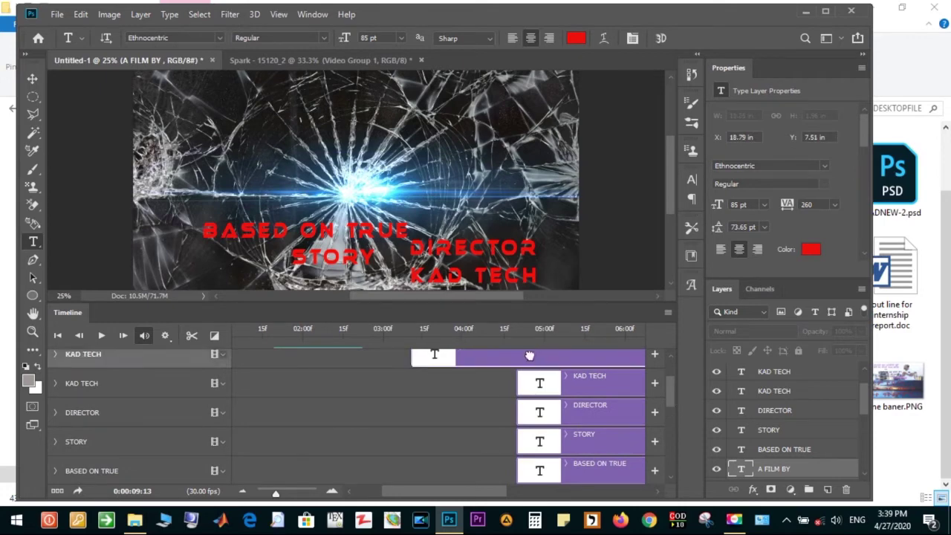
{"action": "left_click", "coordinate": [529, 355]}
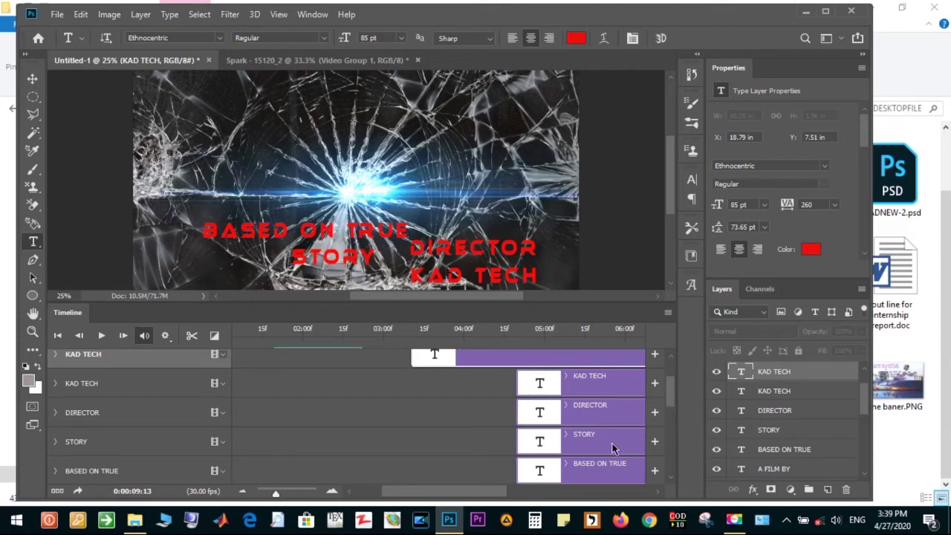
- Start the BASED ON TRUE and STORY clips earlier and slide the top KAD TECH clip further back
{"action": "left_click_drag", "start_coordinate": [582, 469], "coordinate": [493, 472]}
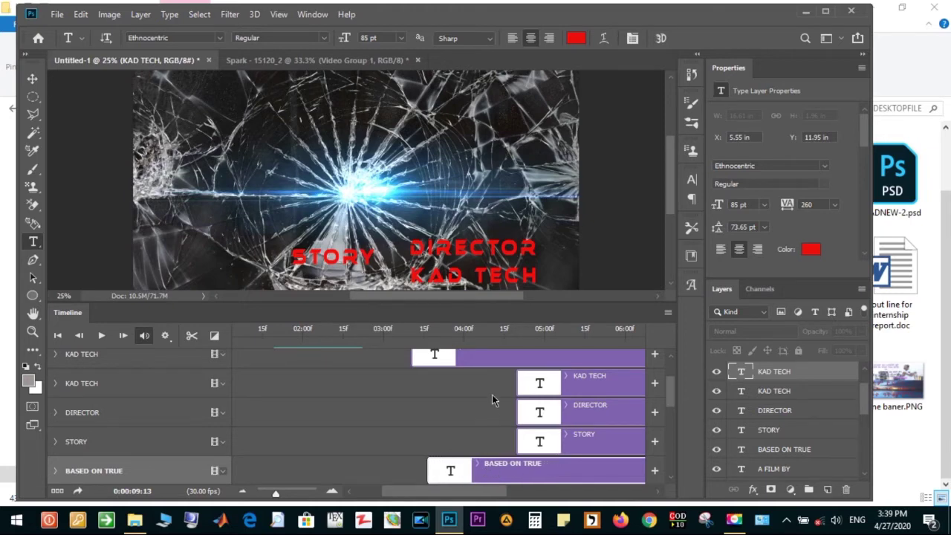
{"action": "left_click", "coordinate": [483, 357]}
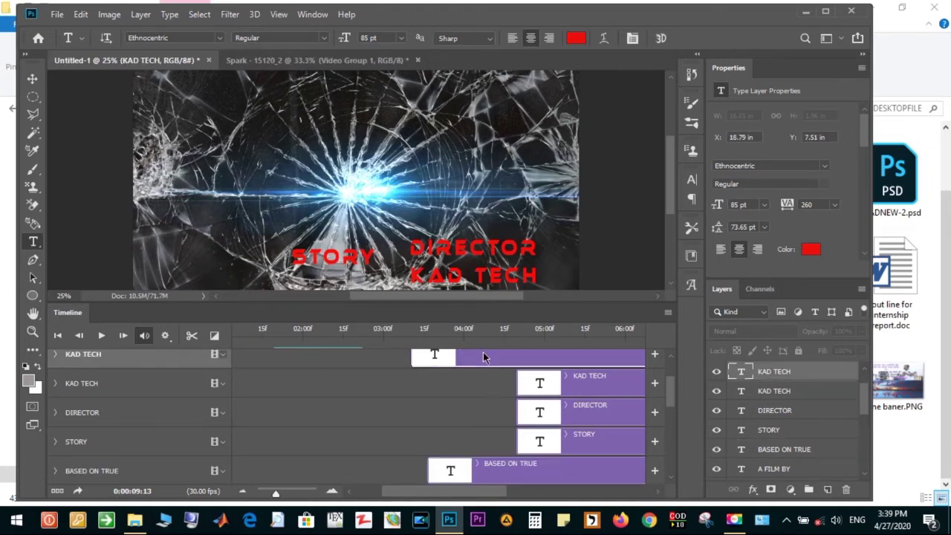
{"action": "left_click_drag", "start_coordinate": [483, 357], "coordinate": [441, 360]}
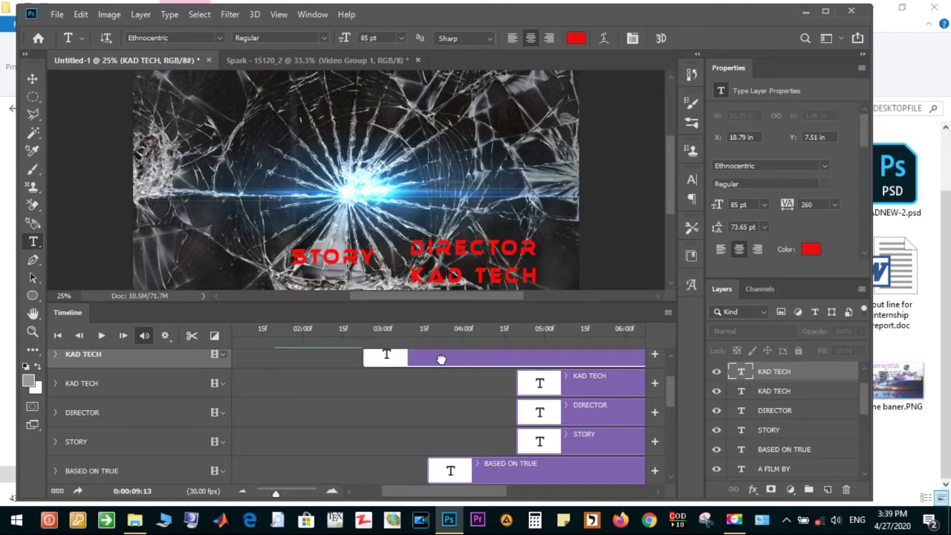
{"action": "left_click_drag", "start_coordinate": [587, 439], "coordinate": [540, 458]}
- Delay the second KAD TECH clip and the DIRECTOR clip to start around 05:00
{"action": "left_click_drag", "start_coordinate": [499, 494], "coordinate": [551, 485]}
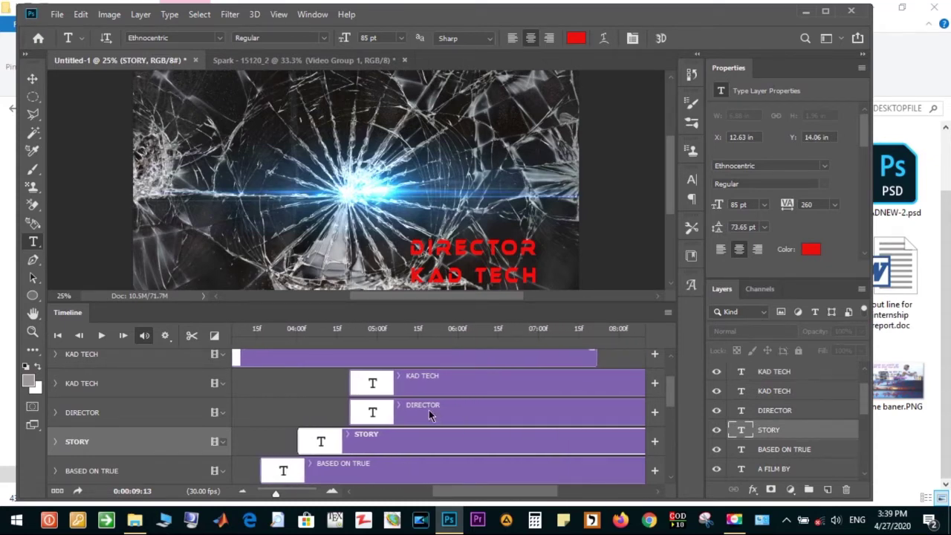
{"action": "left_click_drag", "start_coordinate": [443, 380], "coordinate": [503, 392]}
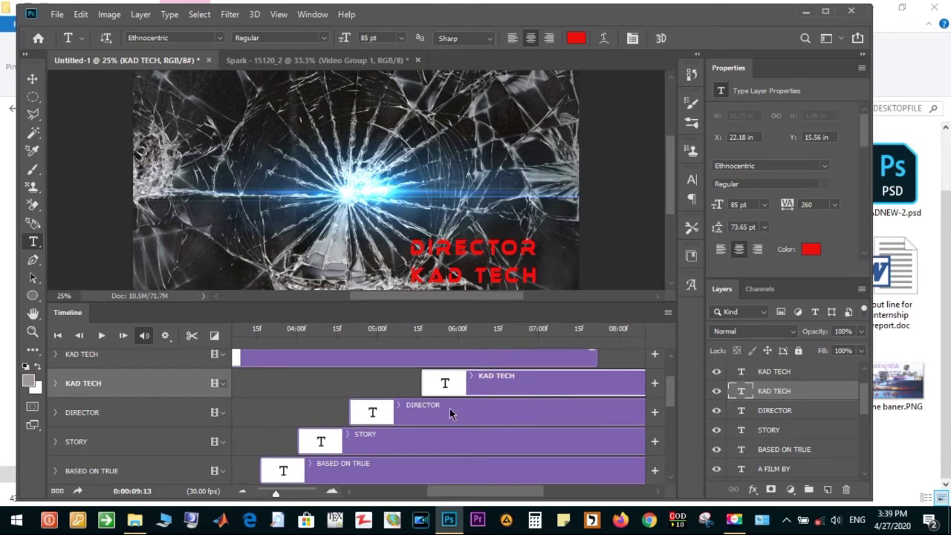
{"action": "left_click_drag", "start_coordinate": [449, 413], "coordinate": [479, 410]}
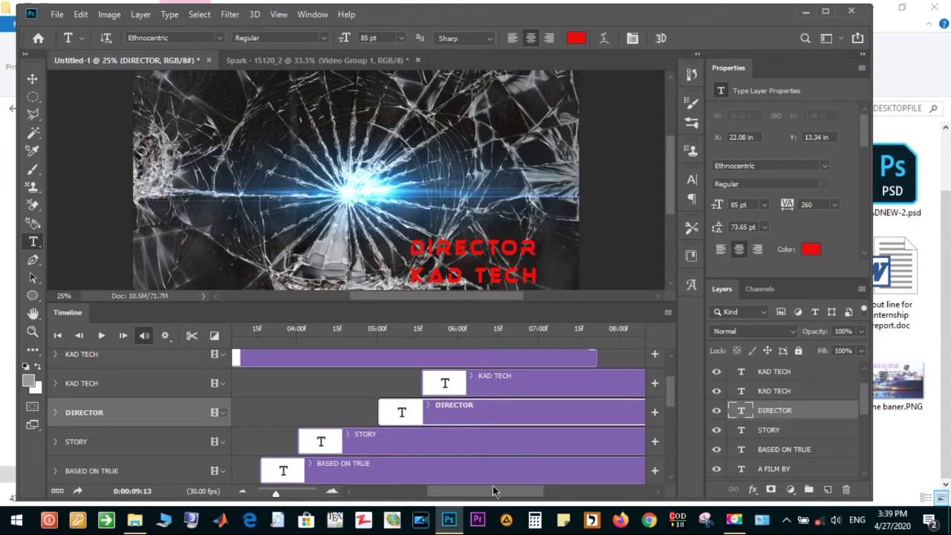
{"action": "left_click_drag", "start_coordinate": [492, 487], "coordinate": [391, 481]}
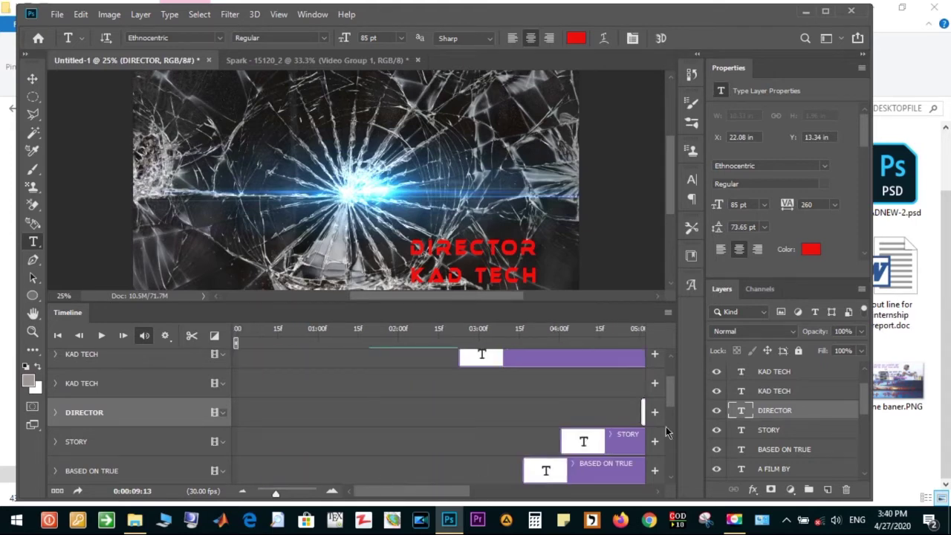
{"action": "left_click_drag", "start_coordinate": [672, 404], "coordinate": [668, 377]}
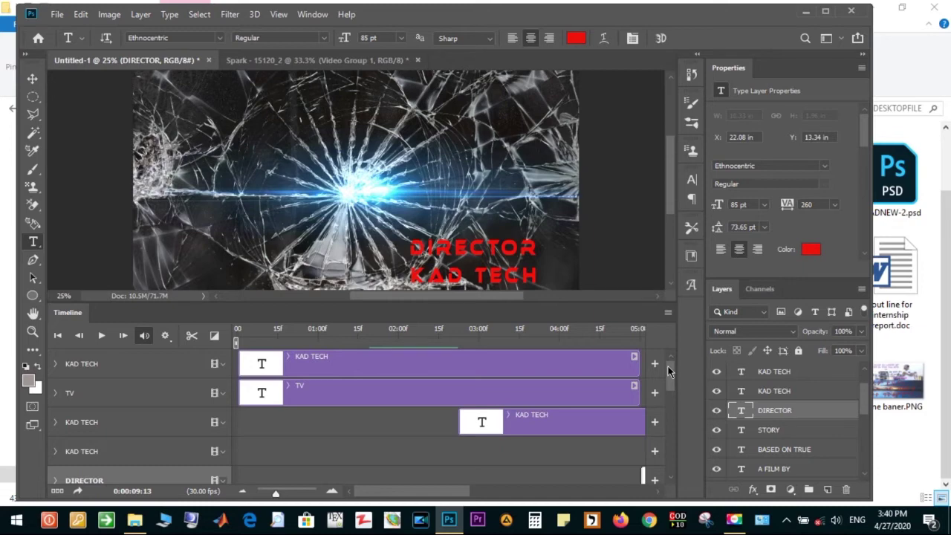
- Trim the Flare clip so its end reads 03:23 on the timeline
{"action": "mouse_move", "coordinate": [672, 382]}
{"action": "left_mouse_down"}
{"action": "mouse_move", "coordinate": [664, 455]}
{"action": "mouse_move", "coordinate": [668, 431]}
{"action": "left_mouse_up"}
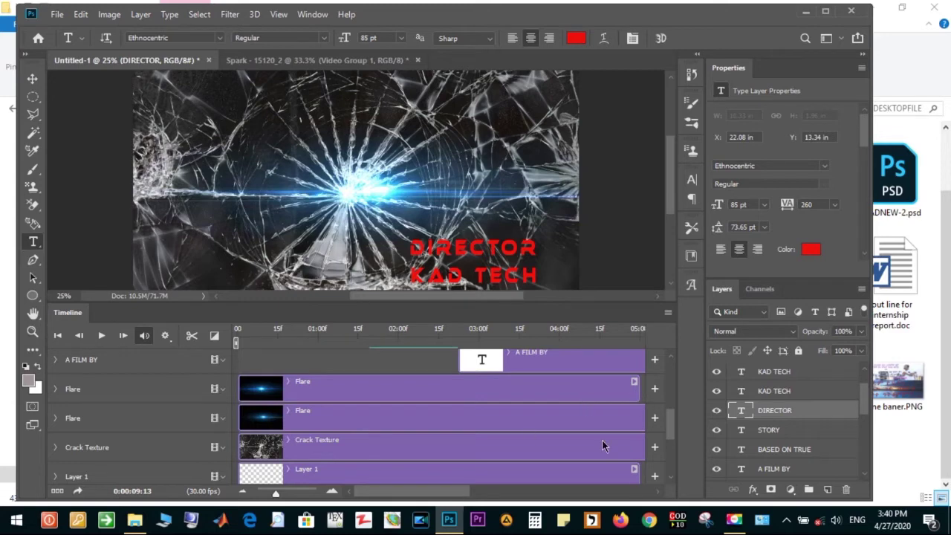
{"action": "left_click_drag", "start_coordinate": [638, 387], "coordinate": [538, 393]}
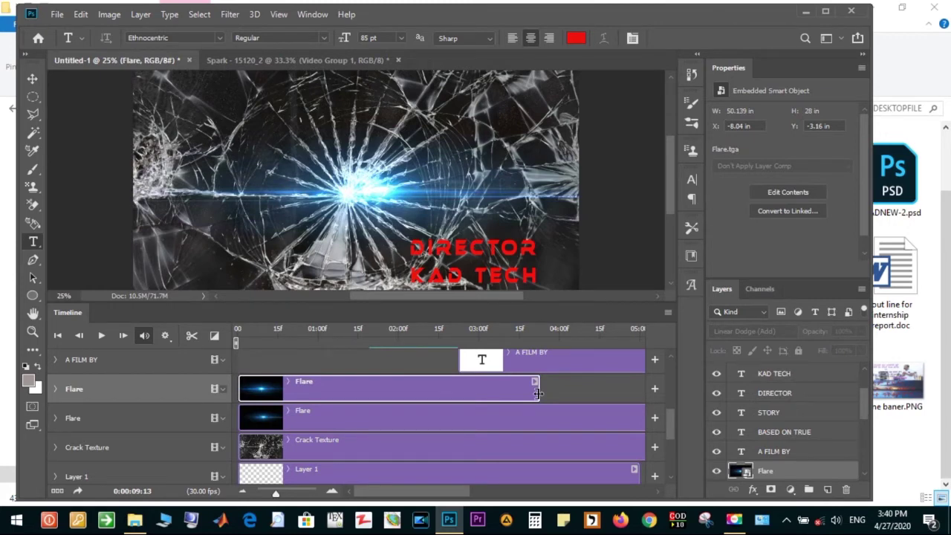
{"action": "mouse_move", "coordinate": [438, 492]}
{"action": "left_mouse_down"}
{"action": "mouse_move", "coordinate": [454, 493]}
{"action": "mouse_move", "coordinate": [419, 491]}
{"action": "left_mouse_up"}
{"action": "left_click_drag", "start_coordinate": [671, 418], "coordinate": [670, 358]}
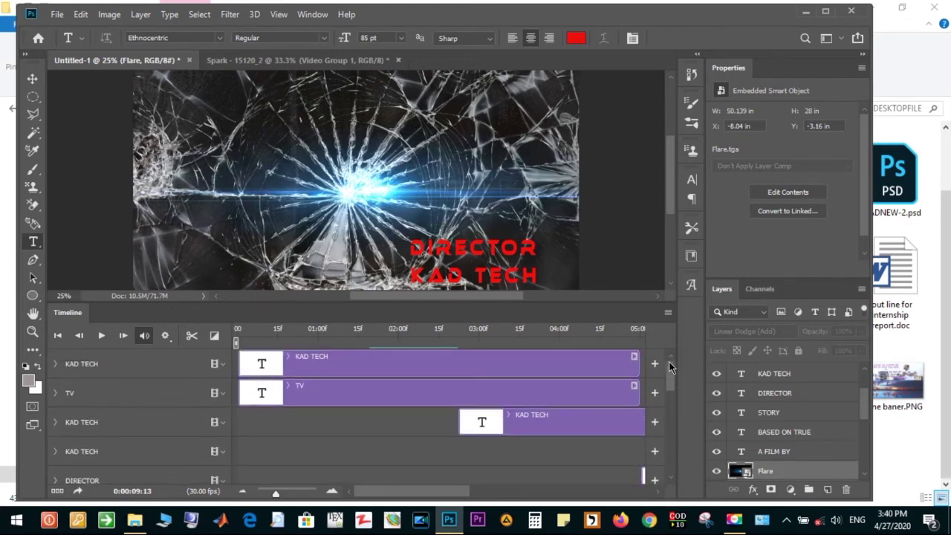
{"action": "left_click_drag", "start_coordinate": [670, 377], "coordinate": [676, 451]}
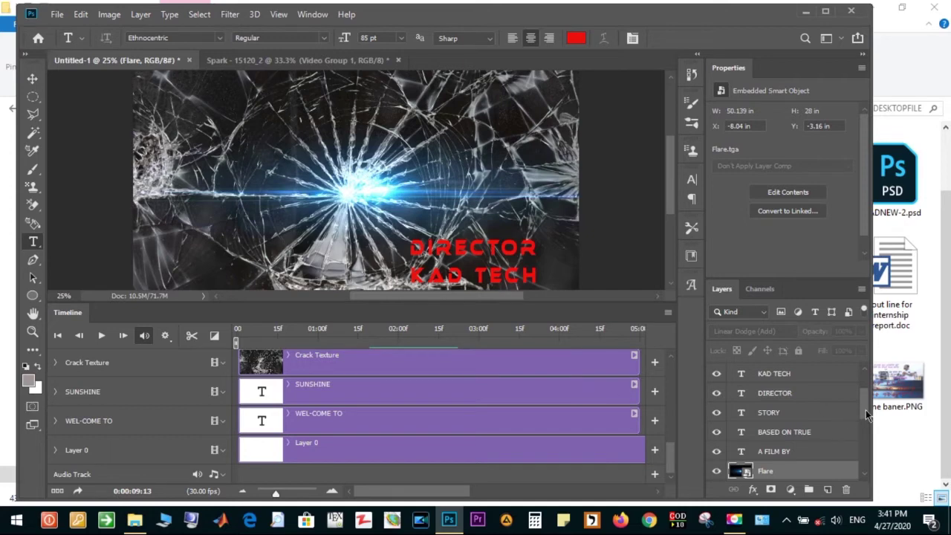
{"action": "scroll", "coordinate": [866, 407], "scroll_direction": "up", "scroll_amount": 2}
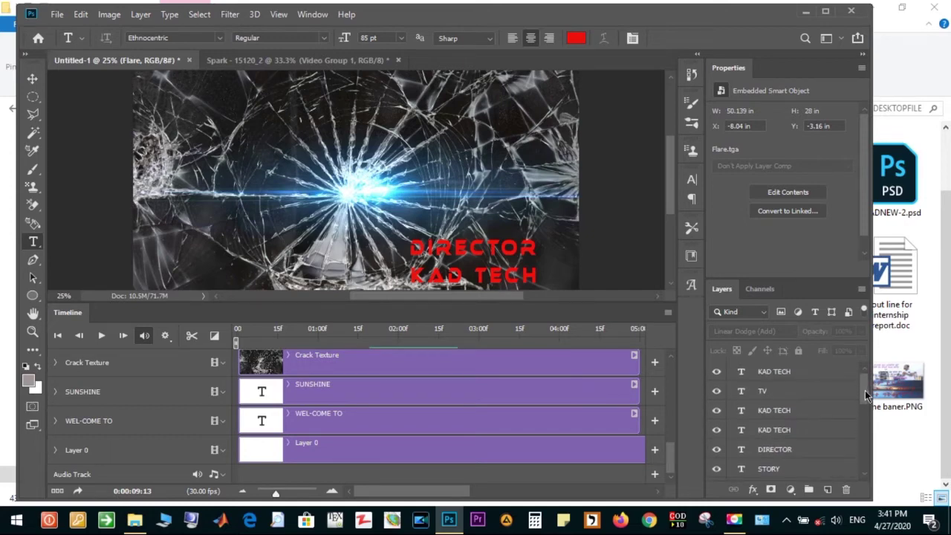
- Select the DIRECTOR text layer and move the DIRECTOR text up toward the canvas centre
{"action": "mouse_move", "coordinate": [865, 405]}
{"action": "left_mouse_down"}
{"action": "mouse_move", "coordinate": [865, 449]}
{"action": "mouse_move", "coordinate": [866, 382]}
{"action": "left_mouse_up"}
{"action": "left_click", "coordinate": [783, 411]}
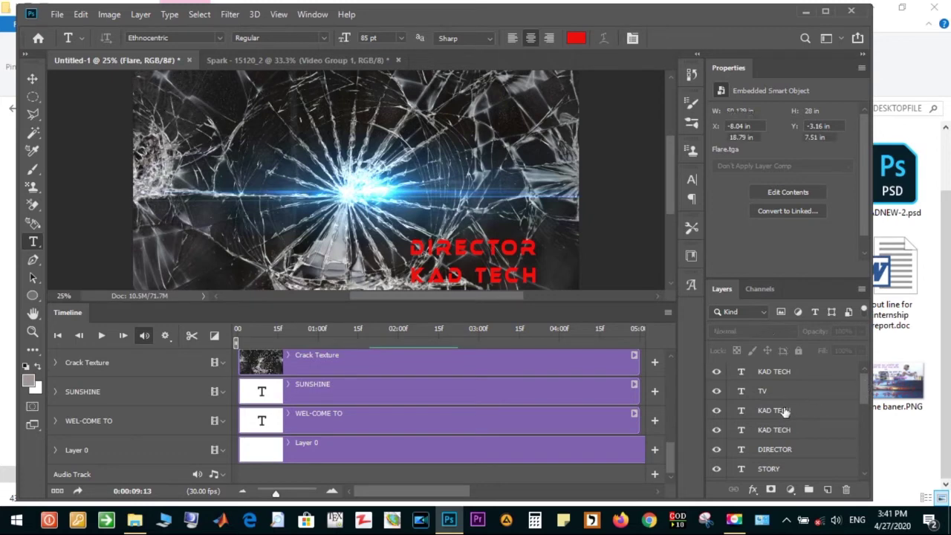
{"action": "left_click", "coordinate": [783, 450]}
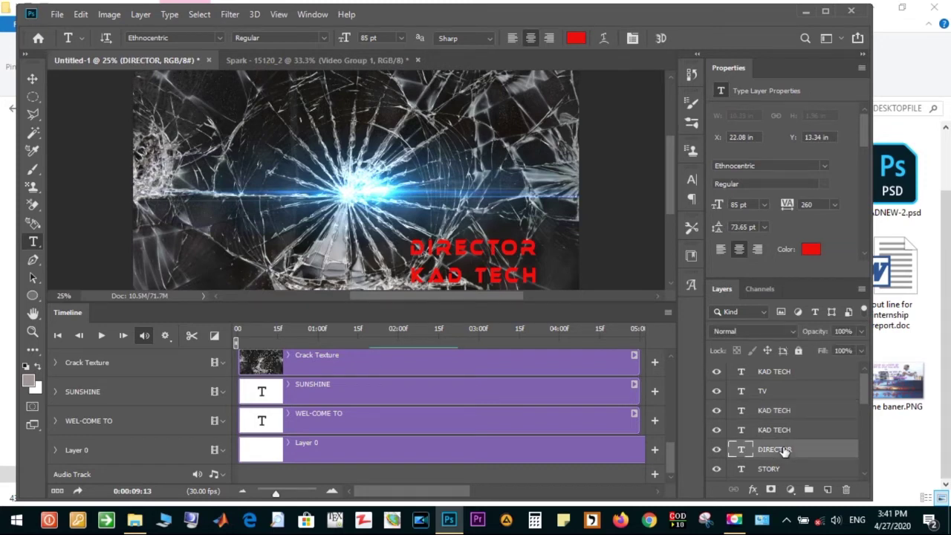
{"action": "left_click", "coordinate": [493, 245]}
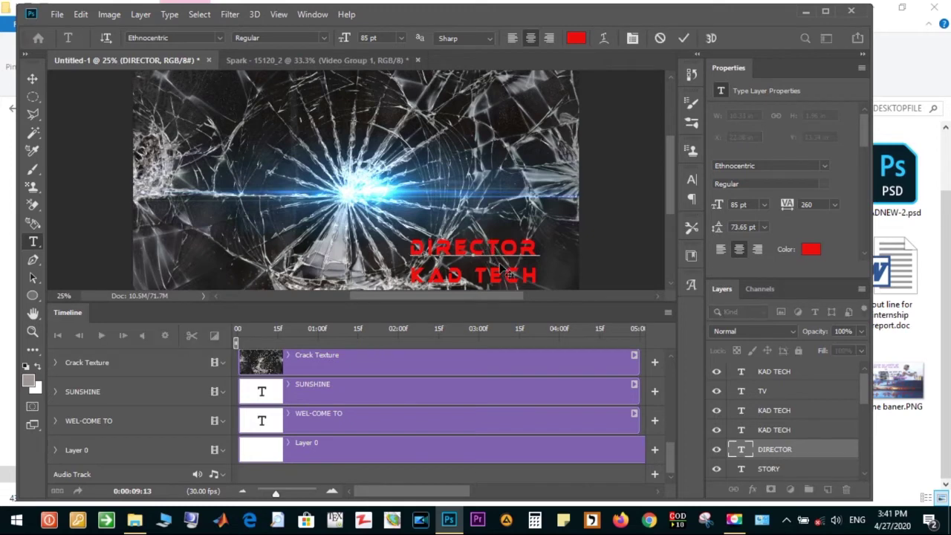
{"action": "left_click_drag", "start_coordinate": [501, 269], "coordinate": [446, 221]}
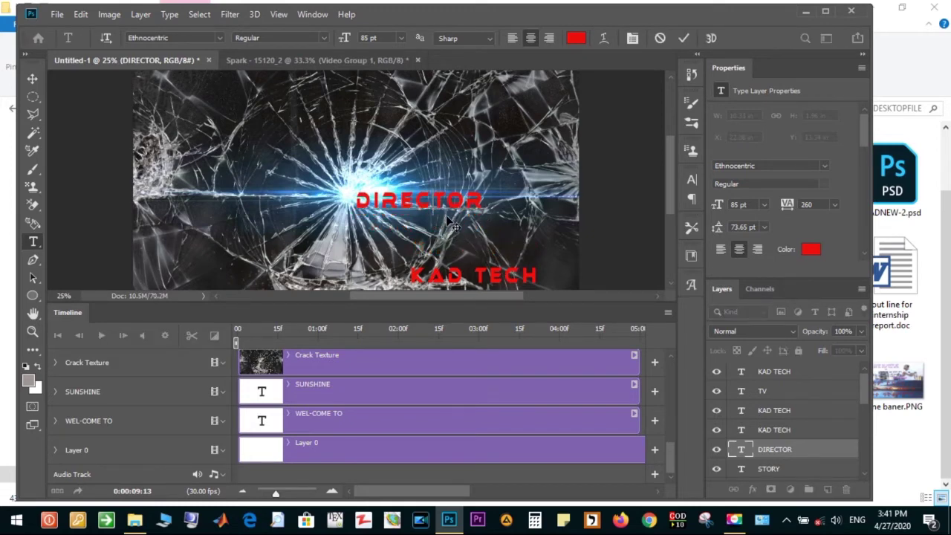
{"action": "left_click", "coordinate": [683, 41]}
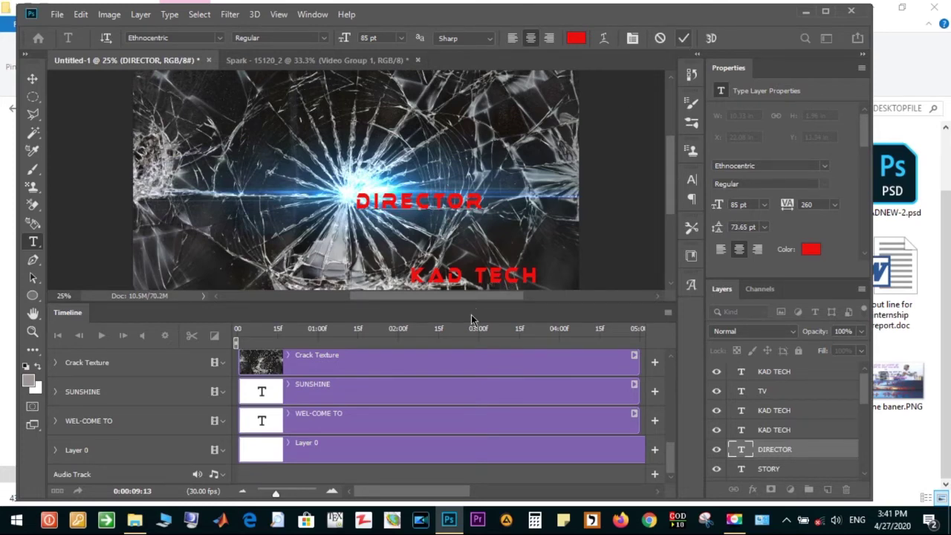
- Move the KAD TECH text up and left on the canvas
{"action": "left_click", "coordinate": [473, 272]}
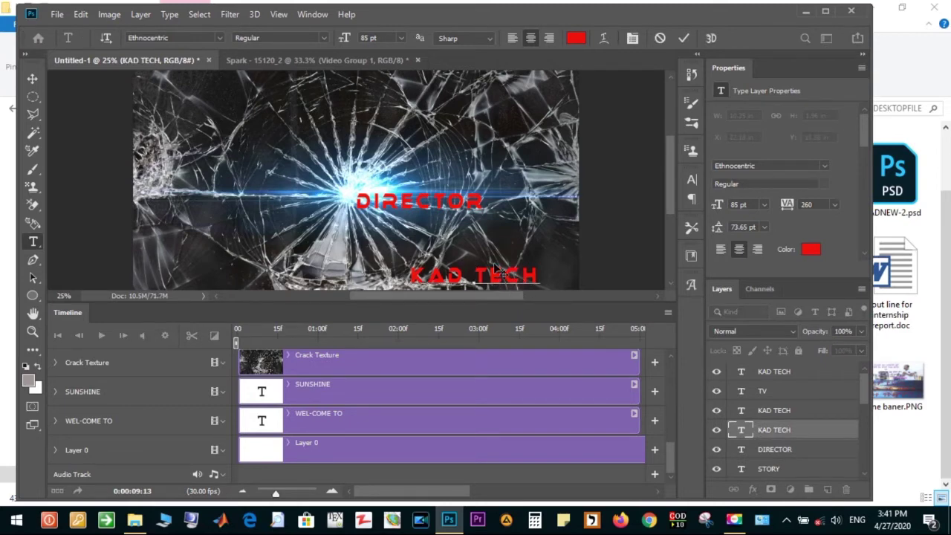
{"action": "mouse_move", "coordinate": [482, 248]}
{"action": "left_mouse_down"}
{"action": "mouse_move", "coordinate": [465, 227]}
{"action": "mouse_move", "coordinate": [469, 234]}
{"action": "left_mouse_up"}
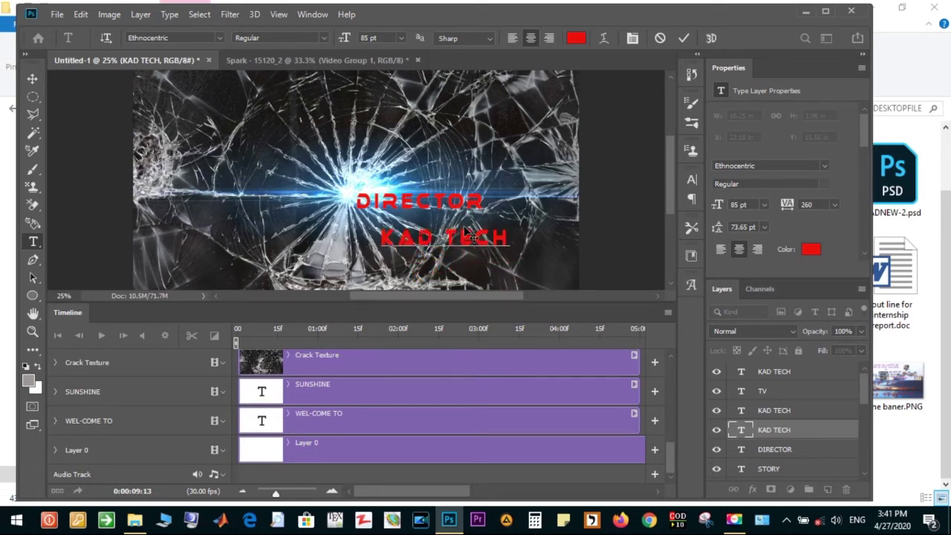
{"action": "left_click", "coordinate": [684, 38]}
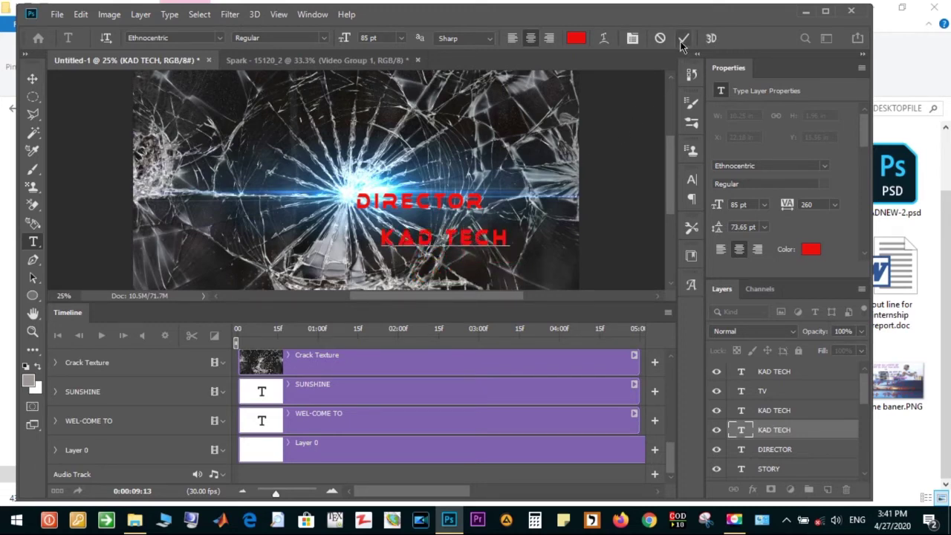
{"action": "left_click", "coordinate": [409, 201]}
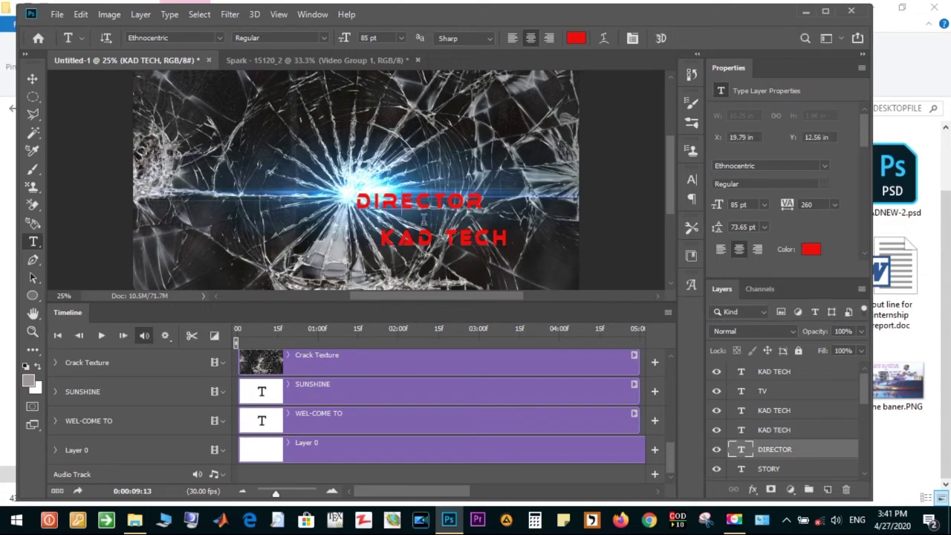
- Reposition DIRECTOR higher and further left, with KAD TECH centred beneath it
{"action": "left_click", "coordinate": [423, 220]}
{"action": "left_click_drag", "start_coordinate": [428, 226], "coordinate": [402, 209]}
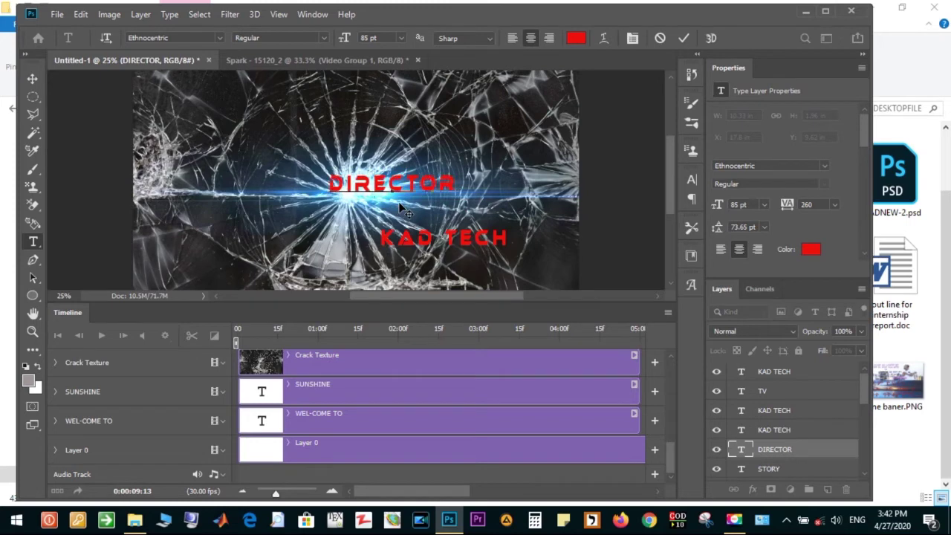
{"action": "left_click", "coordinate": [683, 39]}
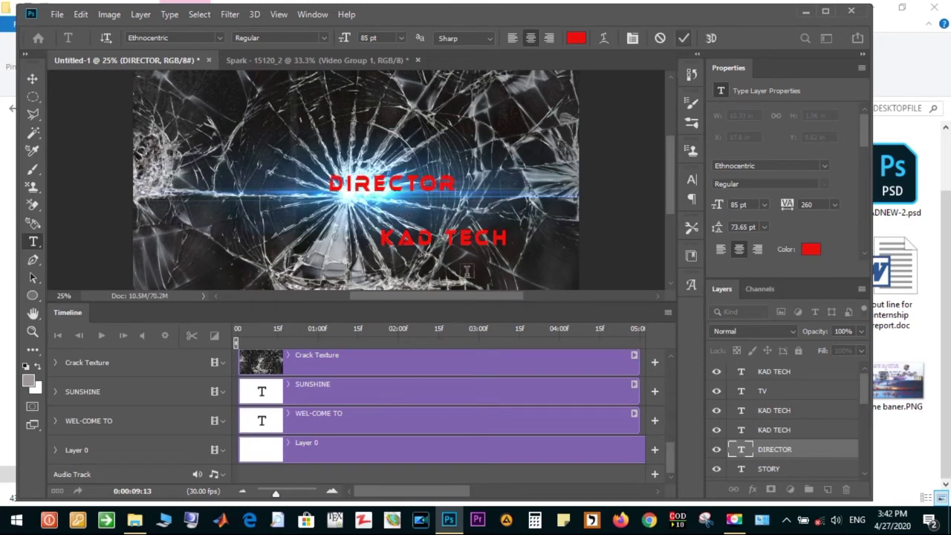
{"action": "left_click", "coordinate": [455, 244]}
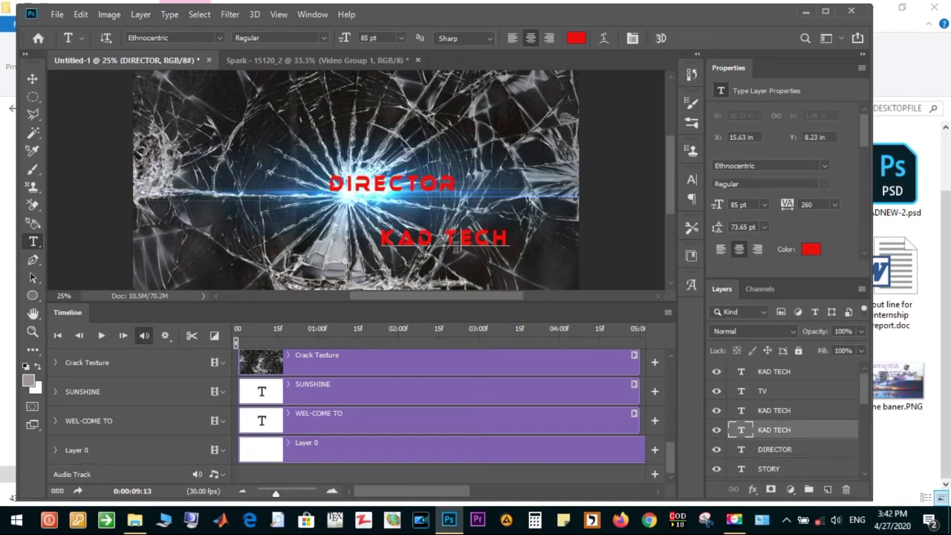
{"action": "left_click_drag", "start_coordinate": [468, 269], "coordinate": [420, 256]}
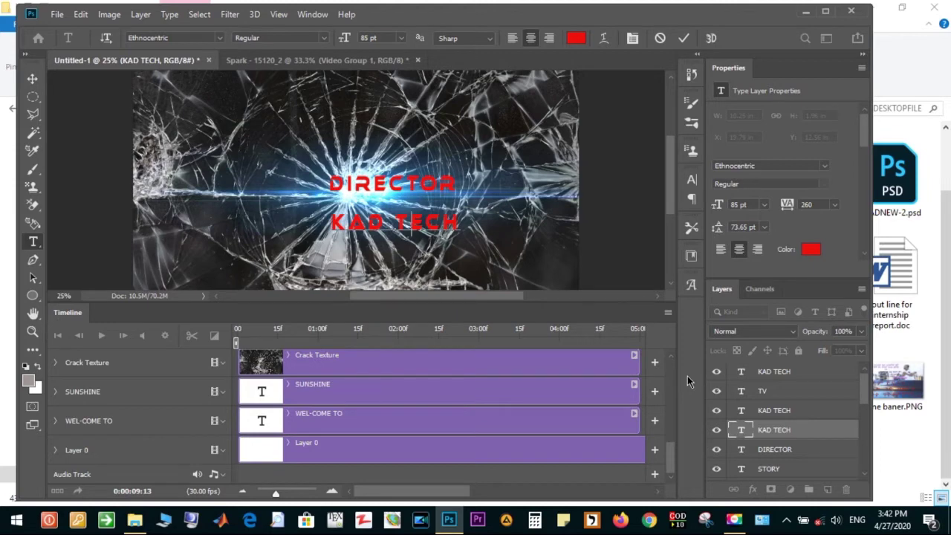
{"action": "left_click", "coordinate": [684, 38]}
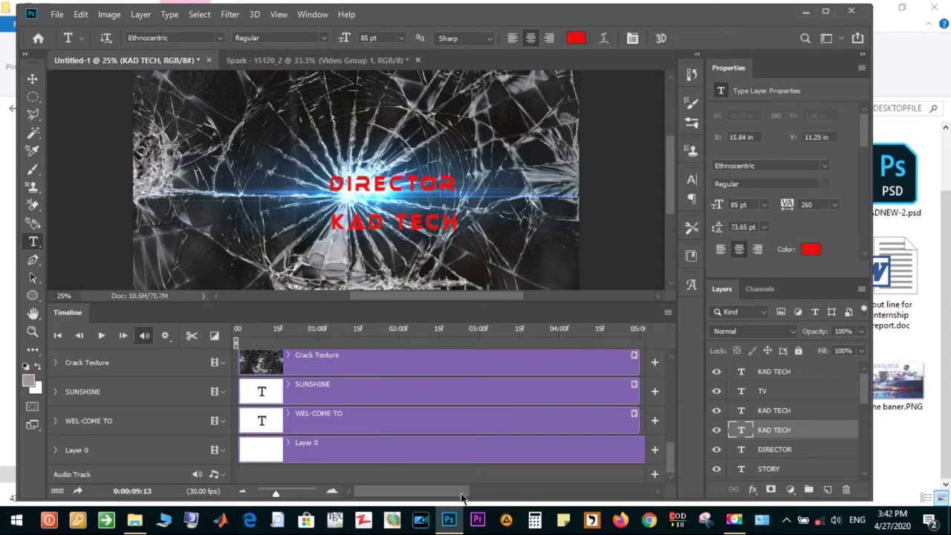
{"action": "left_click_drag", "start_coordinate": [672, 461], "coordinate": [673, 417]}
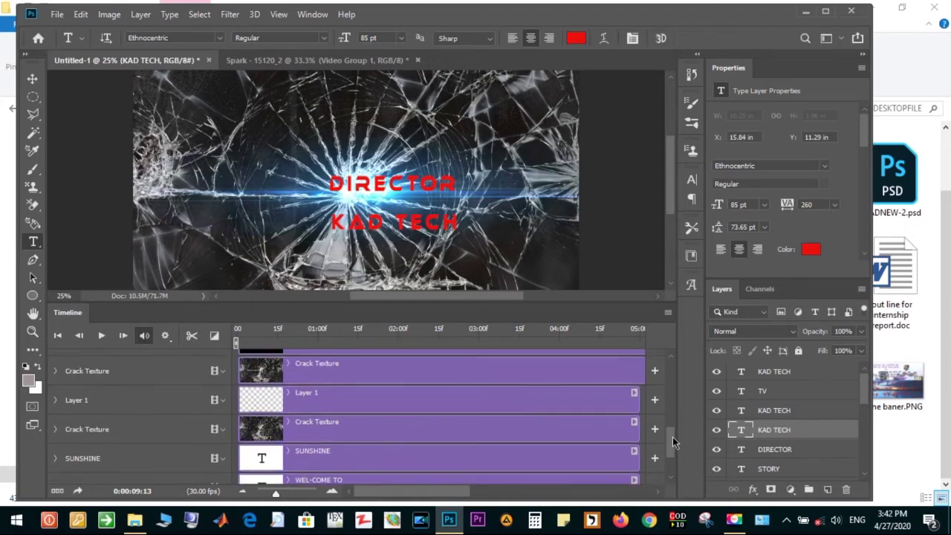
{"action": "left_click_drag", "start_coordinate": [673, 414], "coordinate": [679, 431]}
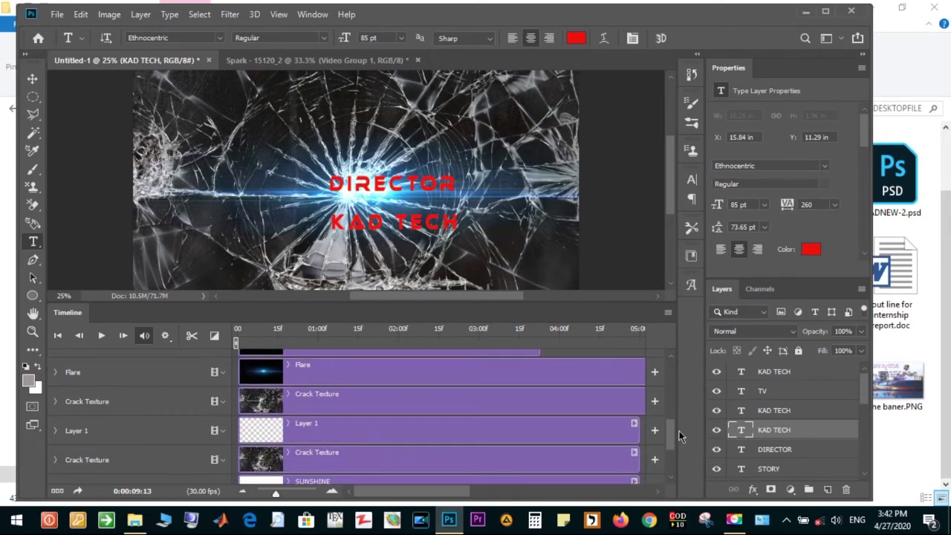
{"action": "left_click_drag", "start_coordinate": [679, 430], "coordinate": [679, 437]}
- Stretch the Layer 1 clip's end to about 09:19, matching the Flare and Crack Texture clips
{"action": "left_click", "coordinate": [561, 430]}
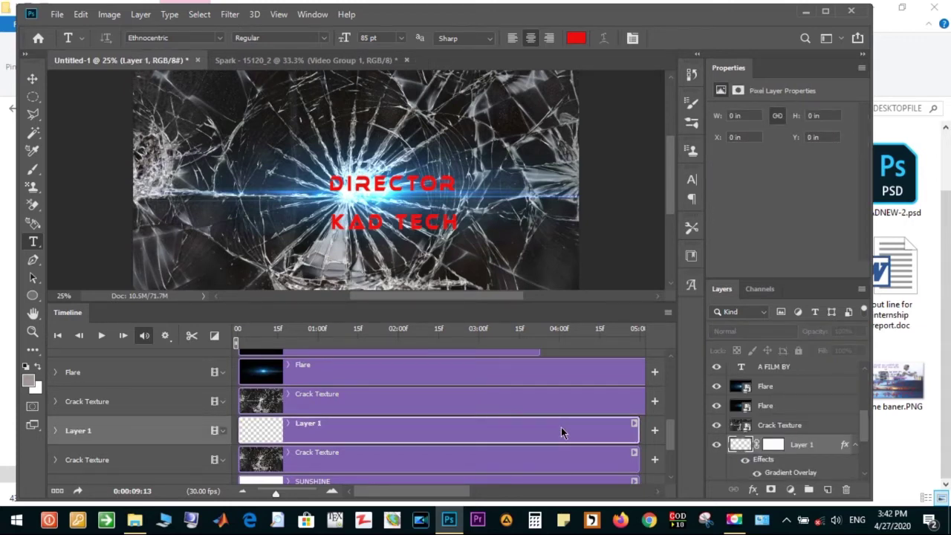
{"action": "left_click_drag", "start_coordinate": [637, 424], "coordinate": [604, 427]}
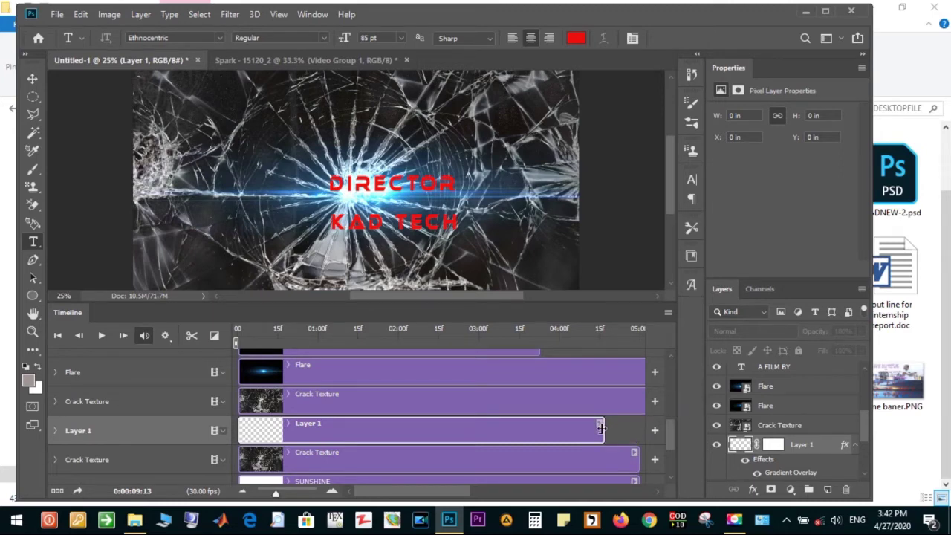
{"action": "left_click_drag", "start_coordinate": [601, 428], "coordinate": [645, 426]}
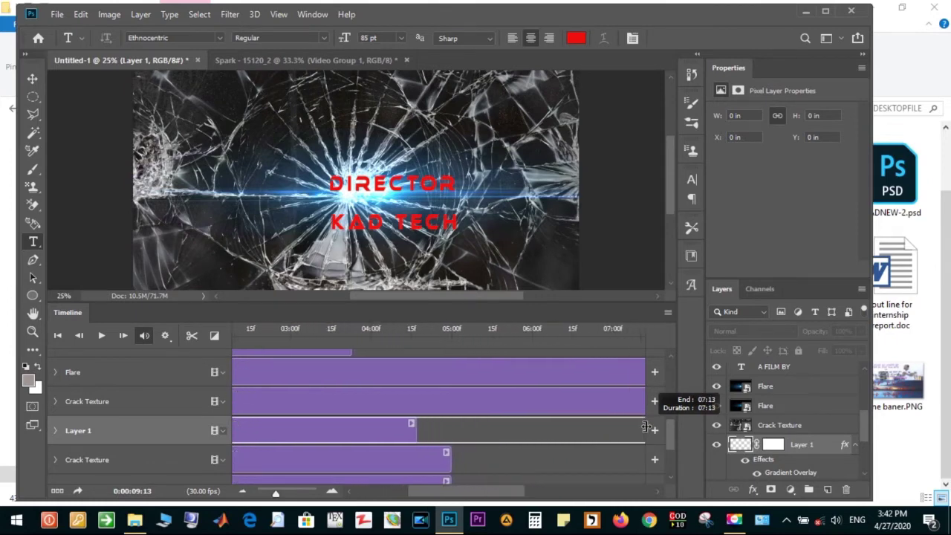
{"action": "mouse_move", "coordinate": [645, 426]}
{"action": "left_mouse_down"}
{"action": "mouse_move", "coordinate": [571, 442]}
{"action": "mouse_move", "coordinate": [595, 439]}
{"action": "left_mouse_up"}
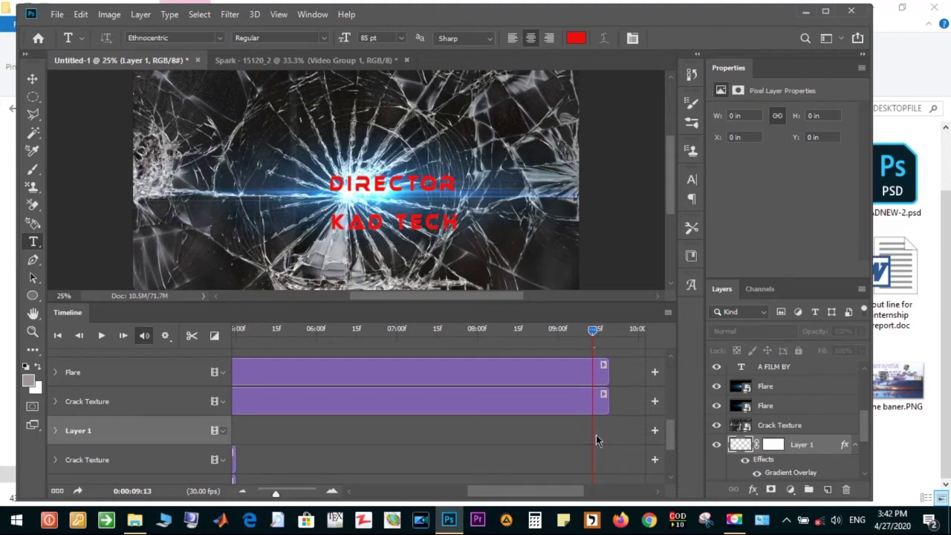
{"action": "left_click_drag", "start_coordinate": [601, 434], "coordinate": [603, 437]}
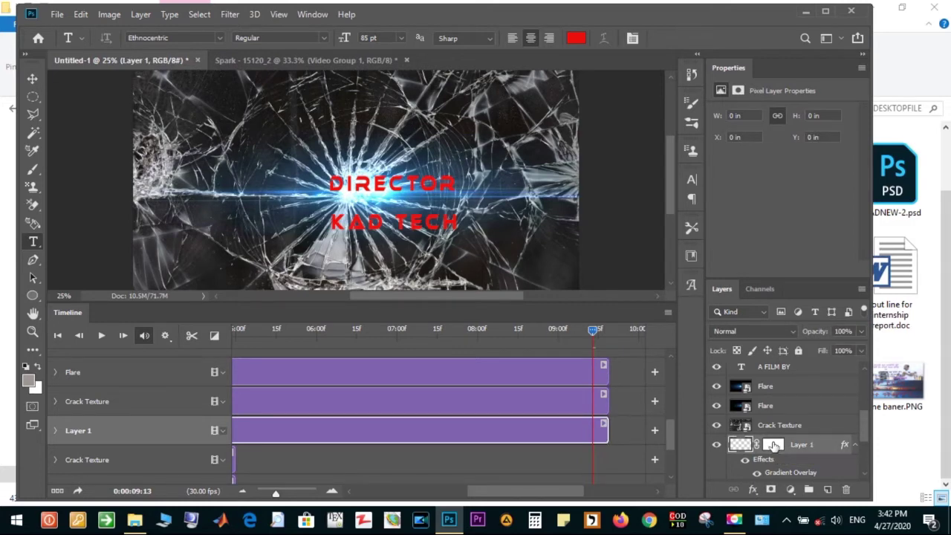
{"action": "left_click", "coordinate": [774, 444]}
{"action": "double_click", "coordinate": [774, 444]}
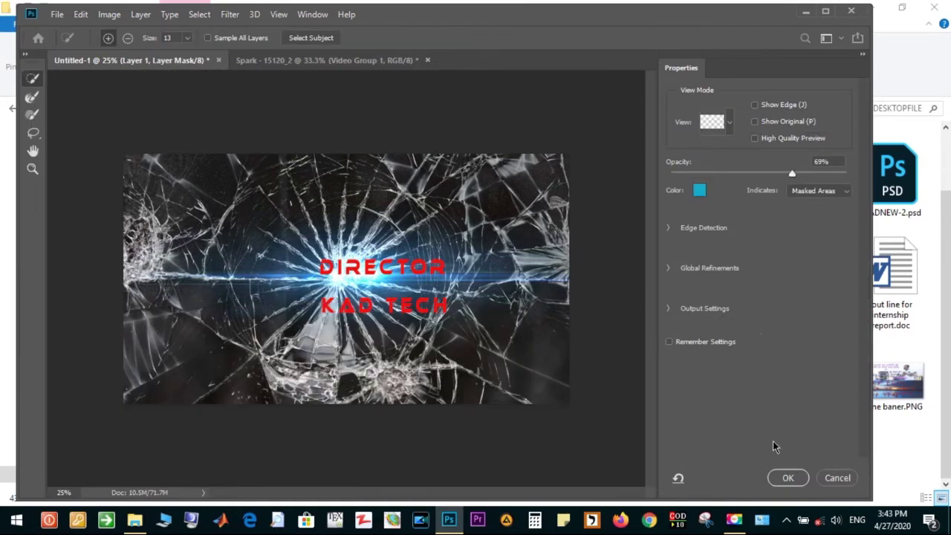
- Set the mask overlay to 100% opacity with magenta colour ff00e4
{"action": "left_click_drag", "start_coordinate": [794, 175], "coordinate": [828, 174]}
{"action": "left_click", "coordinate": [700, 191]}
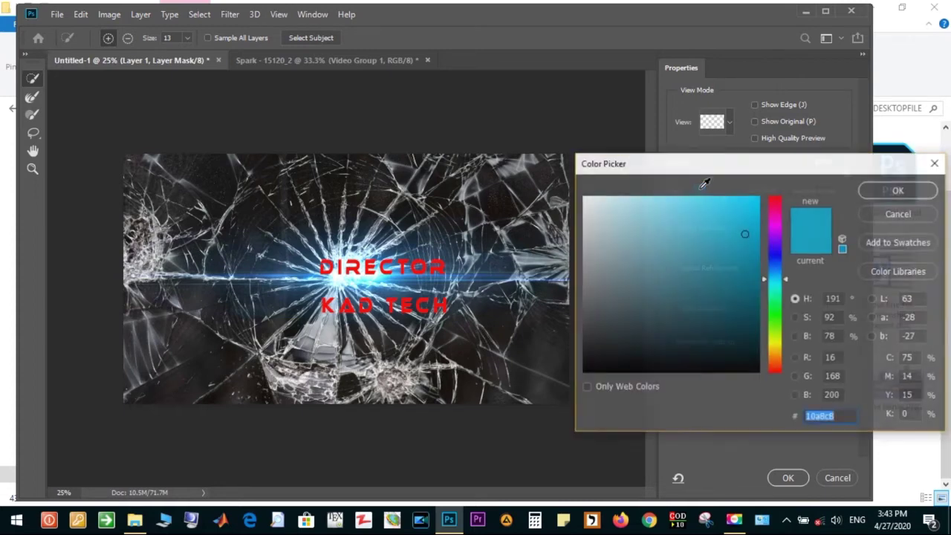
{"action": "left_click", "coordinate": [774, 222]}
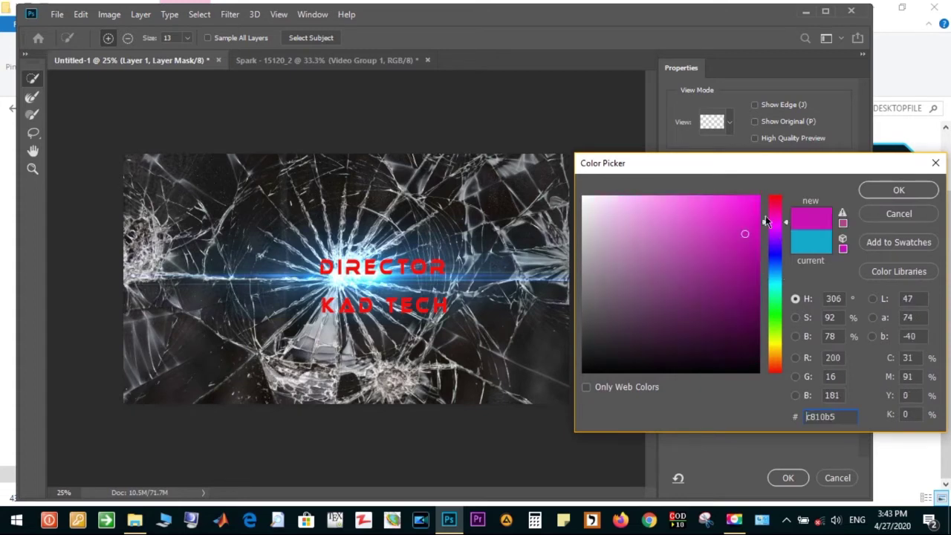
{"action": "left_click_drag", "start_coordinate": [757, 202], "coordinate": [763, 192]}
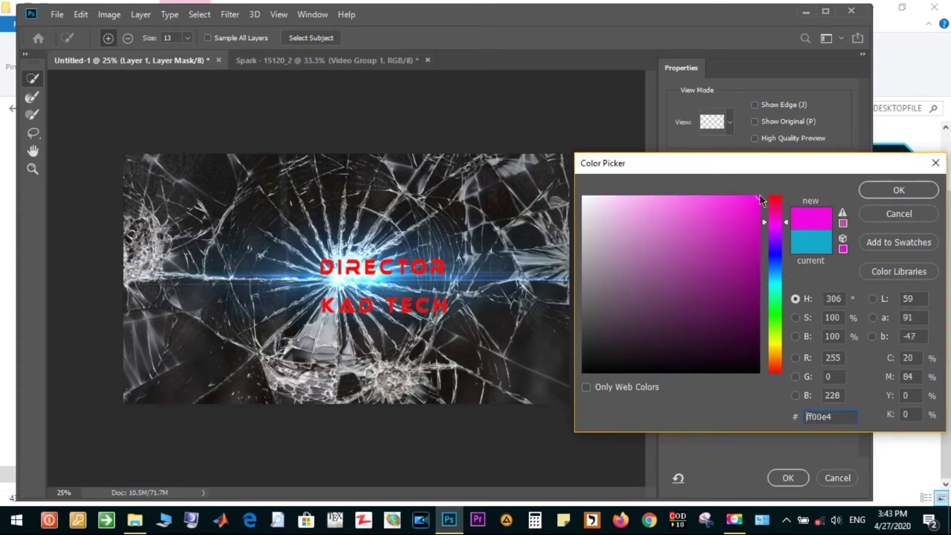
{"action": "left_click", "coordinate": [899, 191]}
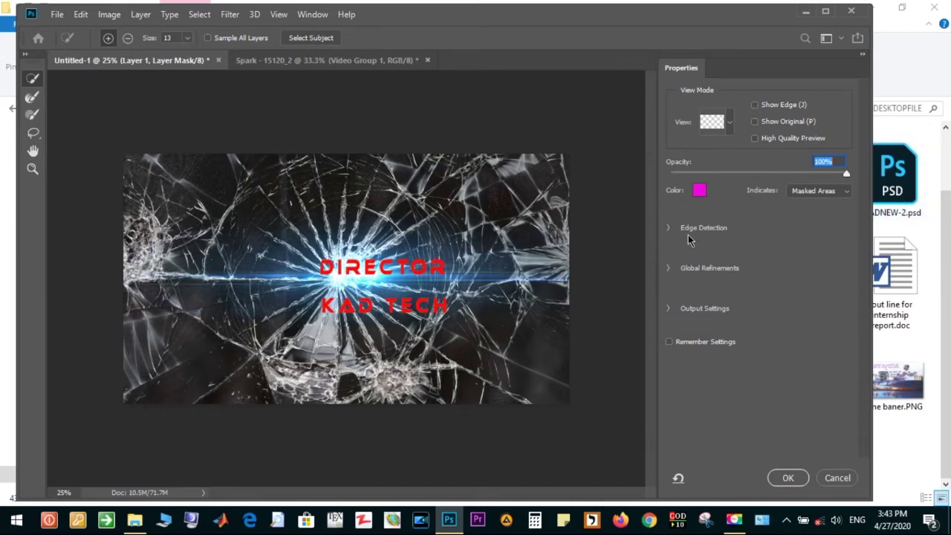
- Set Edge Detection Radius to 3 px, turn on Show Edge, and accept the mask
{"action": "left_click", "coordinate": [668, 228]}
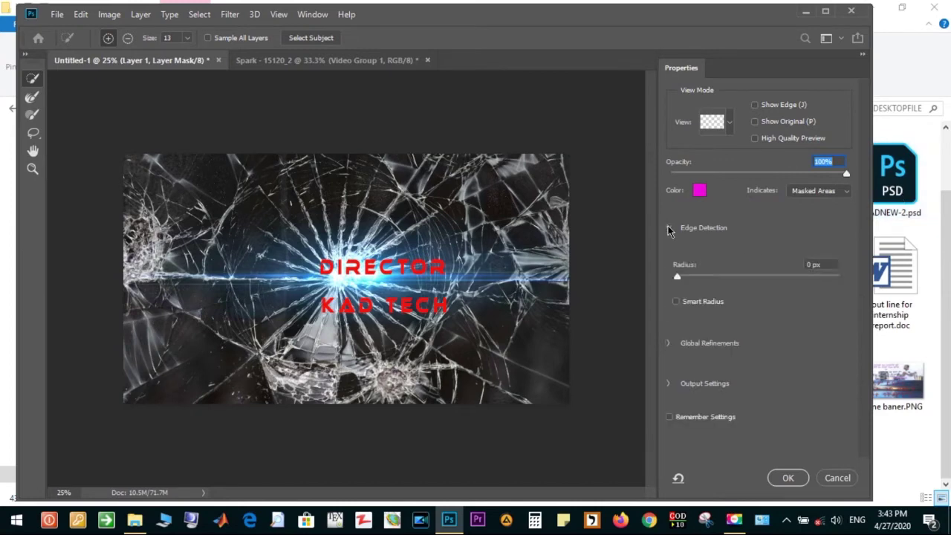
{"action": "left_click", "coordinate": [677, 275]}
{"action": "left_click", "coordinate": [756, 106]}
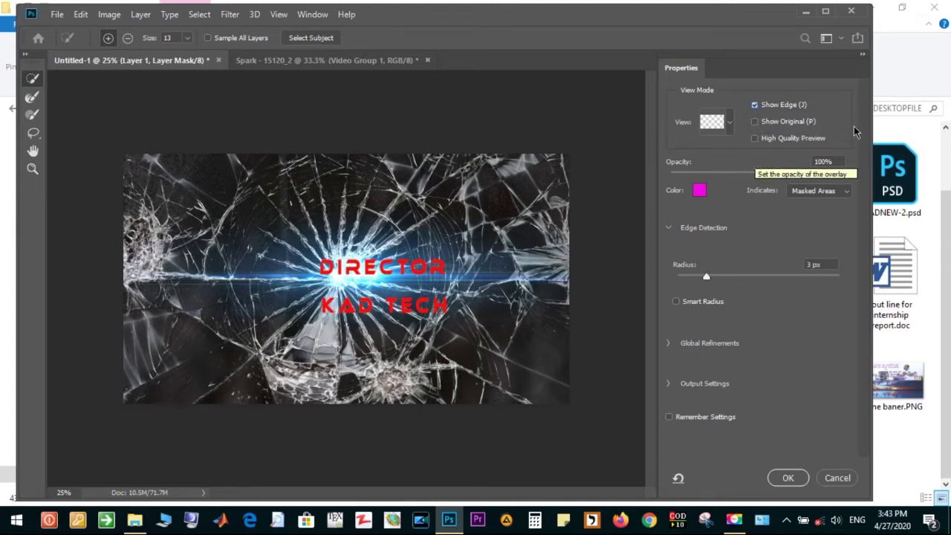
{"action": "left_click", "coordinate": [861, 58]}
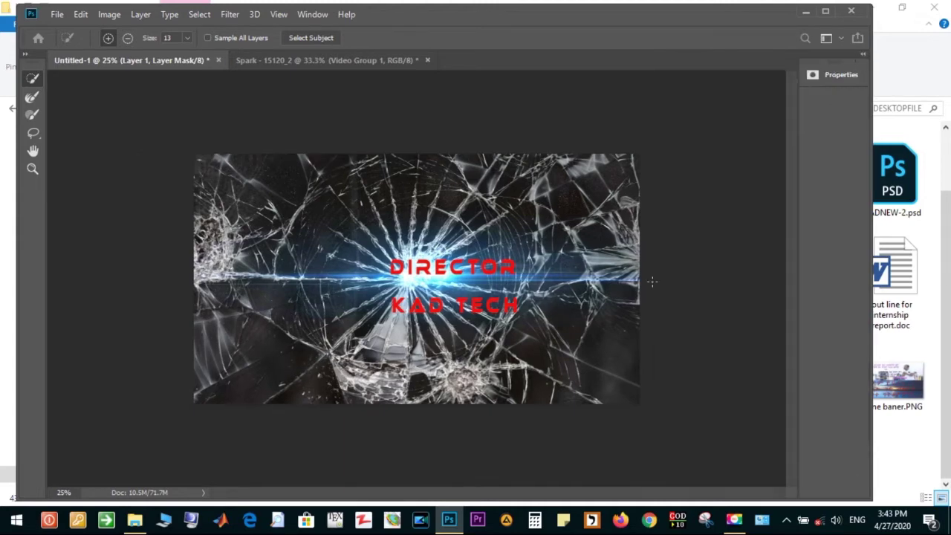
{"action": "left_click", "coordinate": [832, 73]}
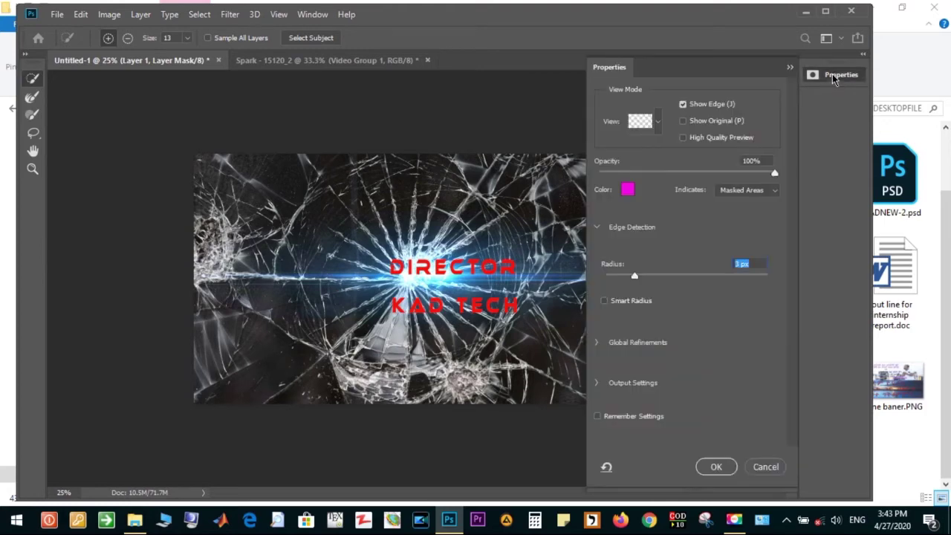
{"action": "left_click", "coordinate": [832, 74]}
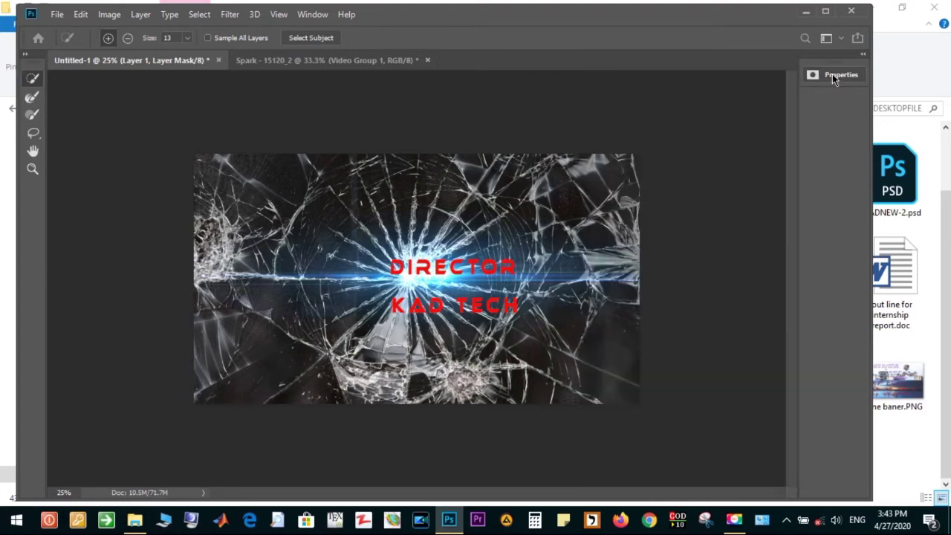
{"action": "left_click", "coordinate": [861, 57]}
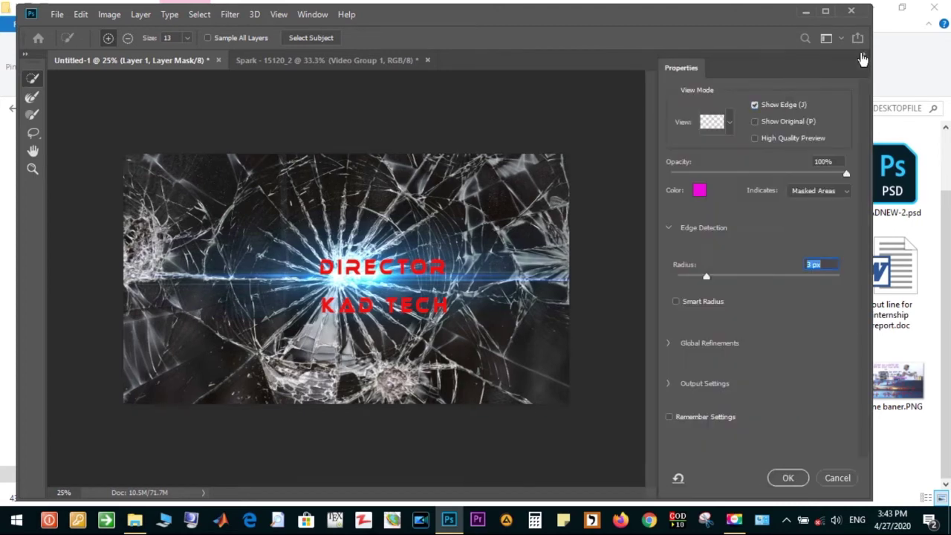
{"action": "left_click", "coordinate": [784, 479]}
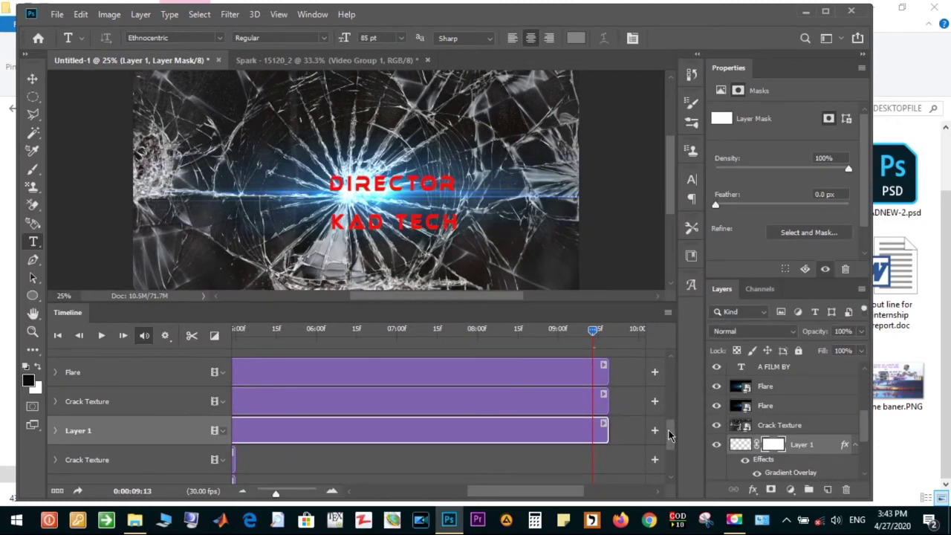
- Trim the Crack Texture clip to end around 07:11 and preview the frame at 06:14
{"action": "left_click_drag", "start_coordinate": [672, 438], "coordinate": [676, 459]}
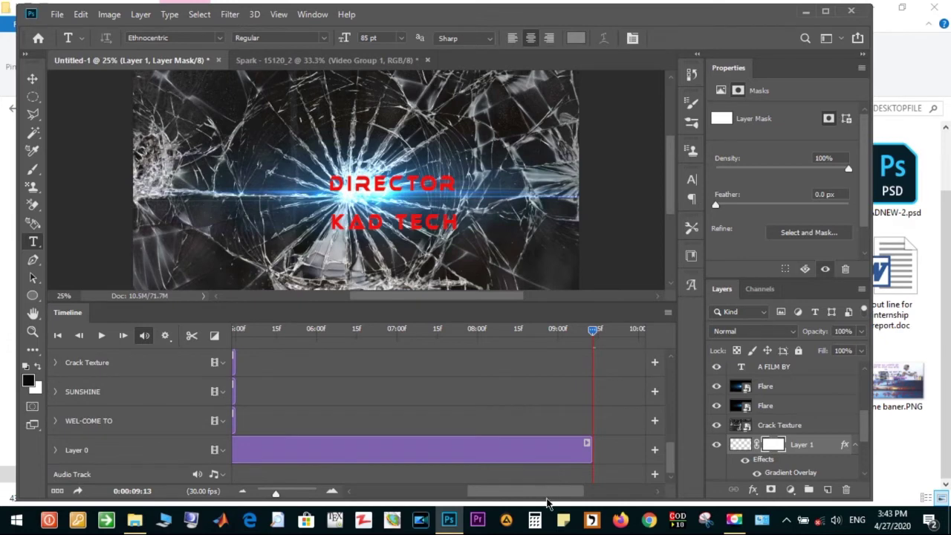
{"action": "left_click_drag", "start_coordinate": [528, 493], "coordinate": [395, 493]}
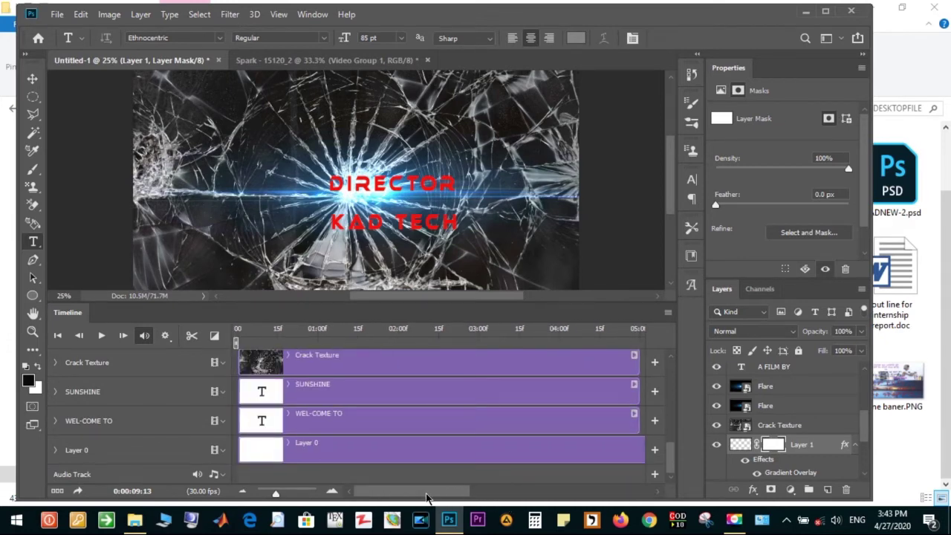
{"action": "left_click", "coordinate": [548, 363]}
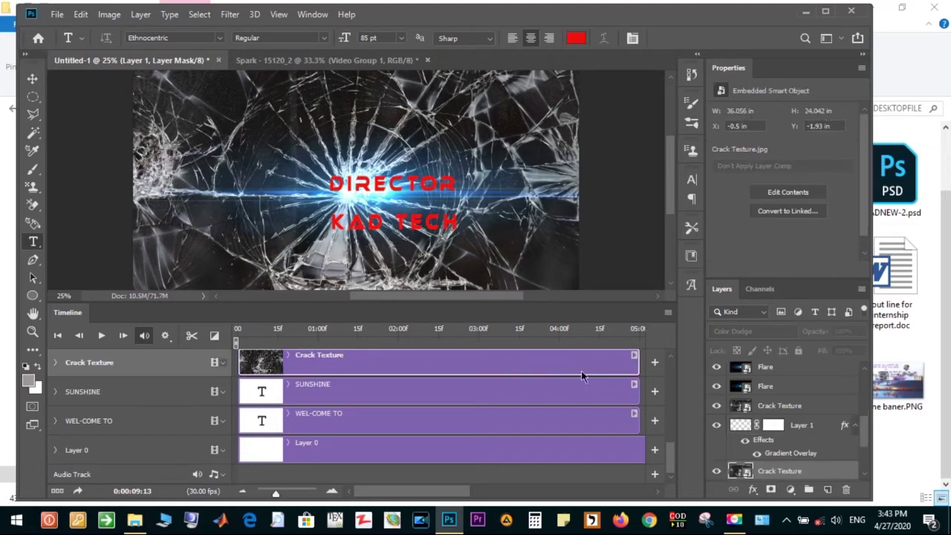
{"action": "left_click_drag", "start_coordinate": [669, 464], "coordinate": [673, 448]}
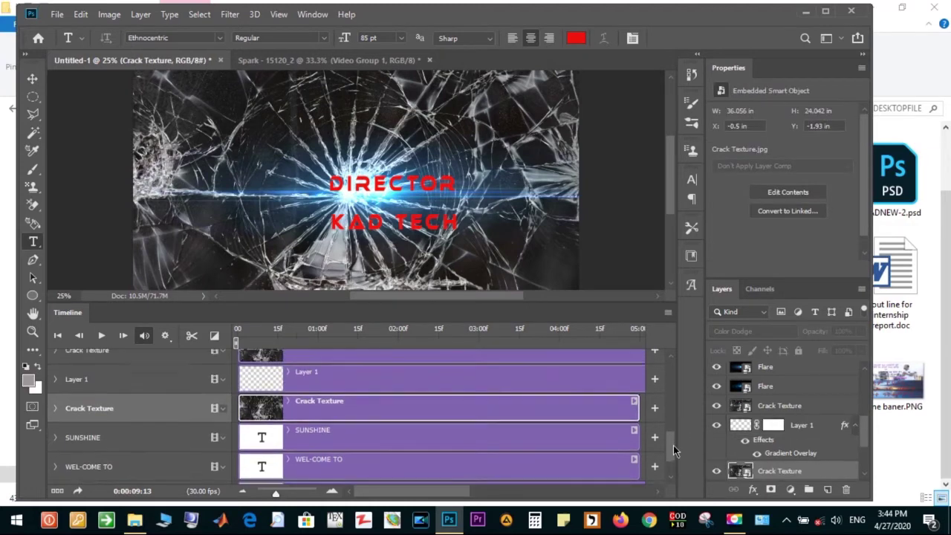
{"action": "mouse_move", "coordinate": [638, 422]}
{"action": "left_mouse_down"}
{"action": "mouse_move", "coordinate": [652, 423]}
{"action": "mouse_move", "coordinate": [637, 423]}
{"action": "left_mouse_up"}
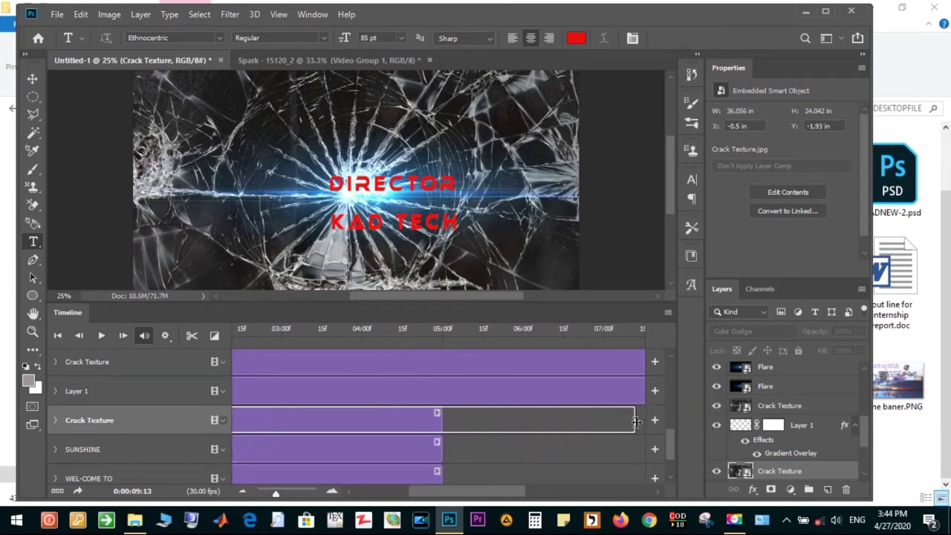
{"action": "left_click", "coordinate": [561, 331]}
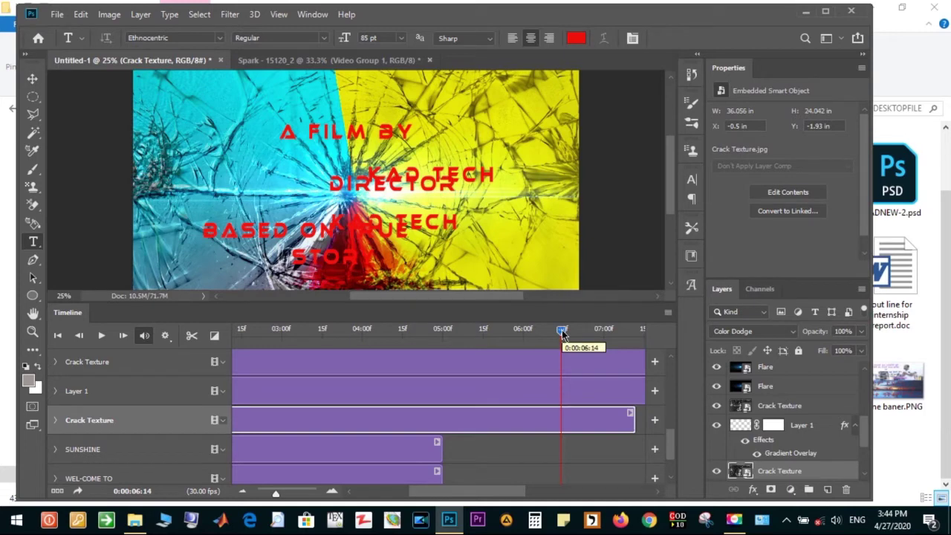
- Preview the frames at 08:16 and 09:01, then select the A FILM BY layer
{"action": "mouse_move", "coordinate": [676, 415]}
{"action": "left_mouse_down"}
{"action": "mouse_move", "coordinate": [674, 380]}
{"action": "mouse_move", "coordinate": [682, 477]}
{"action": "left_mouse_up"}
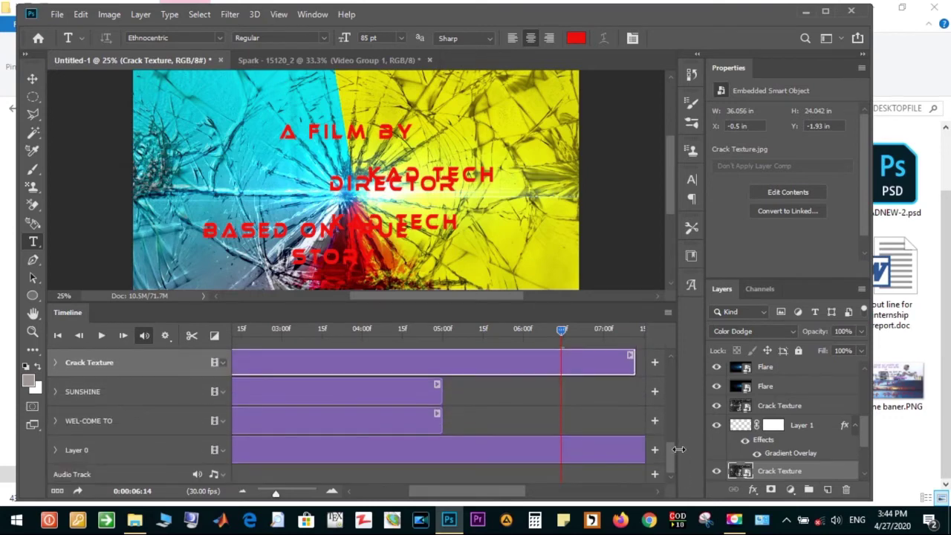
{"action": "left_click_drag", "start_coordinate": [504, 489], "coordinate": [585, 488]}
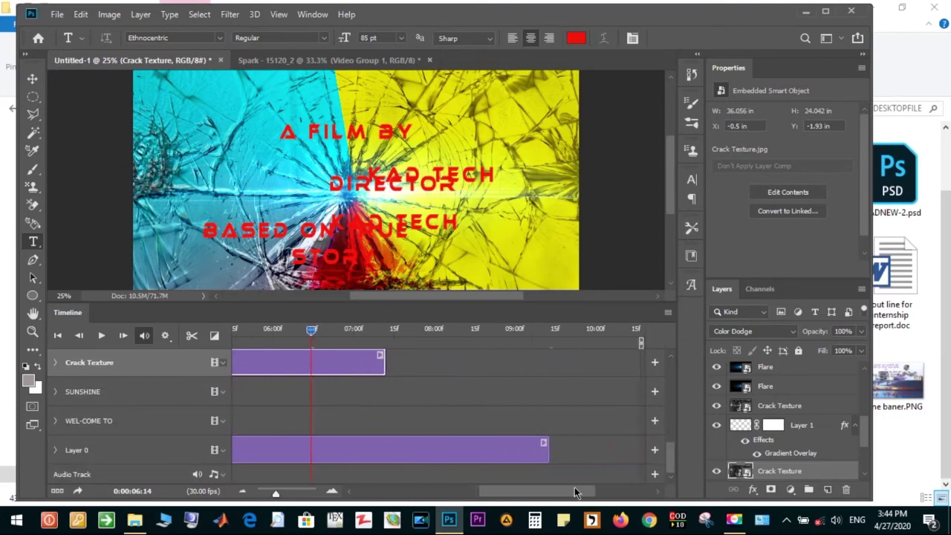
{"action": "left_click", "coordinate": [480, 332]}
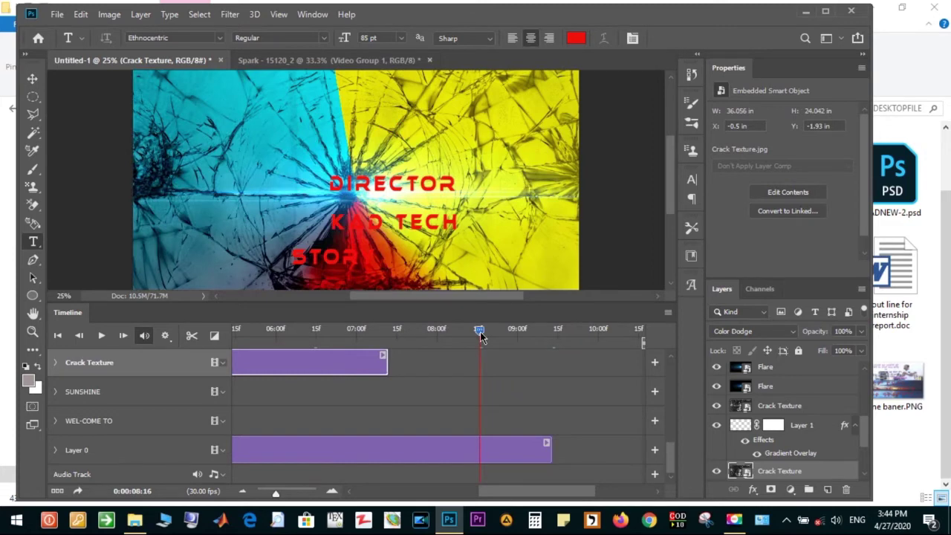
{"action": "left_click", "coordinate": [521, 332]}
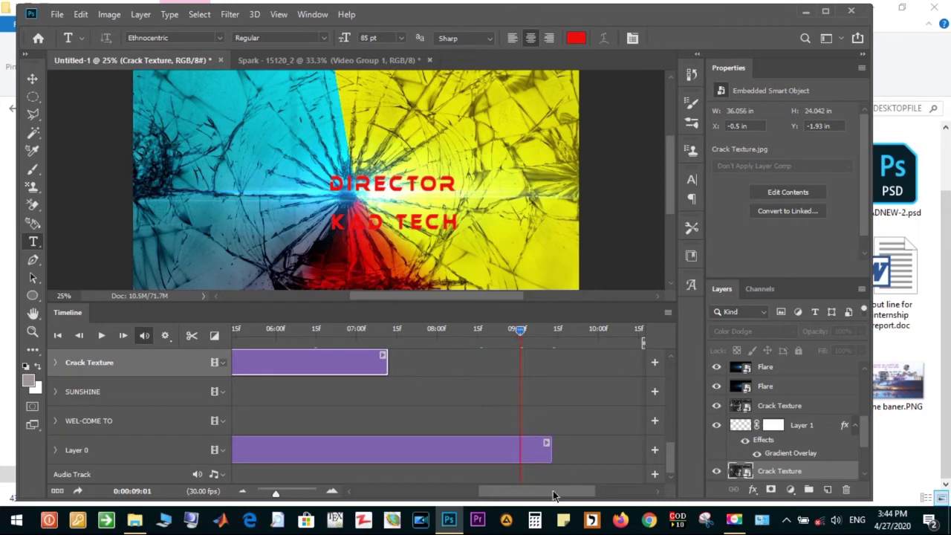
{"action": "mouse_move", "coordinate": [553, 491]}
{"action": "left_mouse_down"}
{"action": "mouse_move", "coordinate": [520, 489]}
{"action": "mouse_move", "coordinate": [558, 488]}
{"action": "left_mouse_up"}
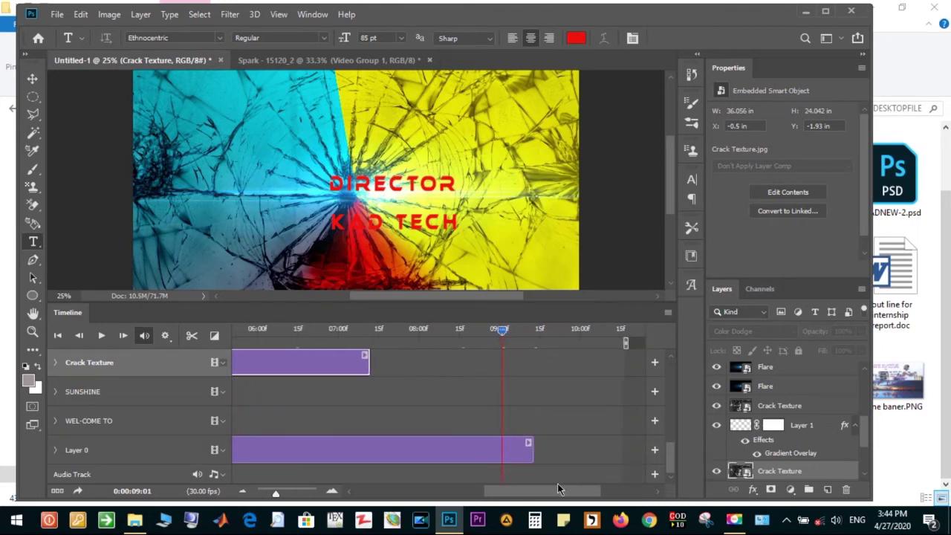
{"action": "mouse_move", "coordinate": [670, 464]}
{"action": "left_mouse_down"}
{"action": "mouse_move", "coordinate": [670, 412]}
{"action": "mouse_move", "coordinate": [674, 420]}
{"action": "left_mouse_up"}
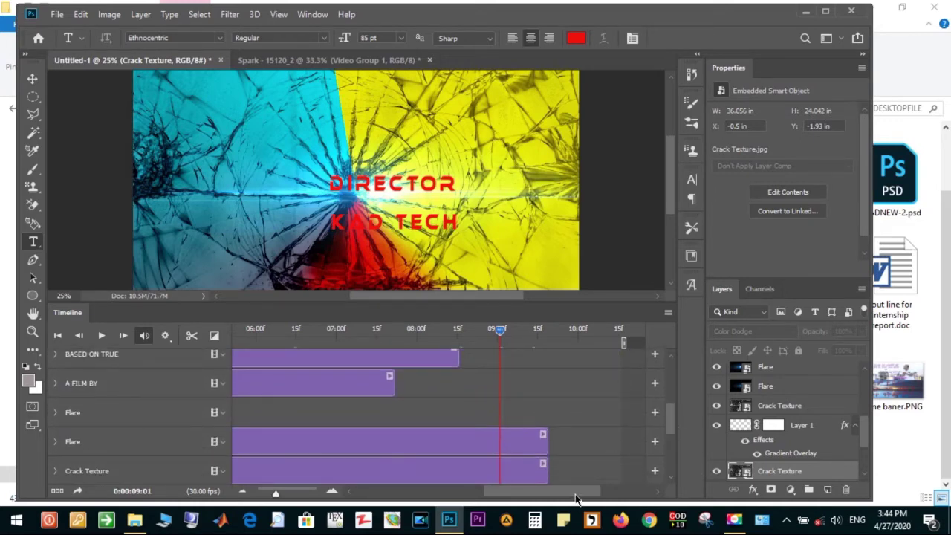
{"action": "left_click_drag", "start_coordinate": [575, 499], "coordinate": [485, 499]}
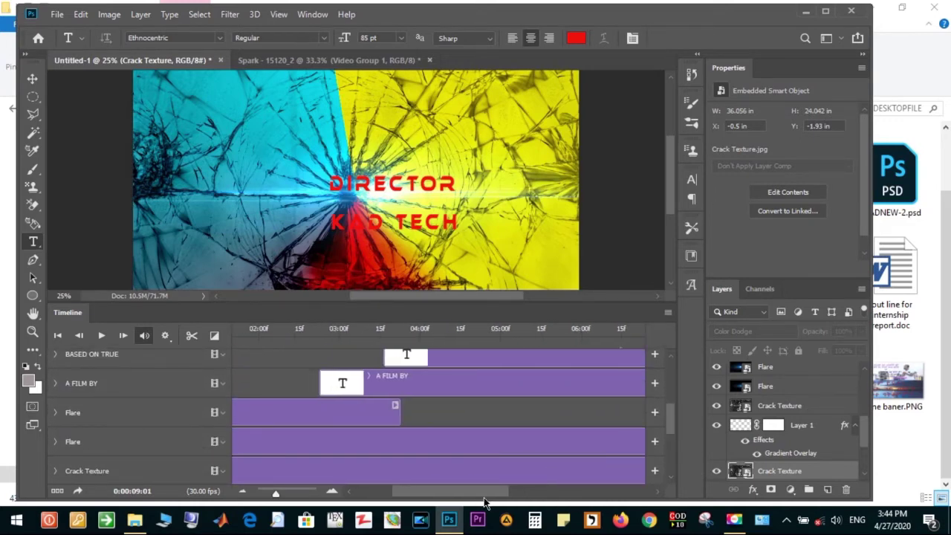
{"action": "left_click", "coordinate": [568, 375]}
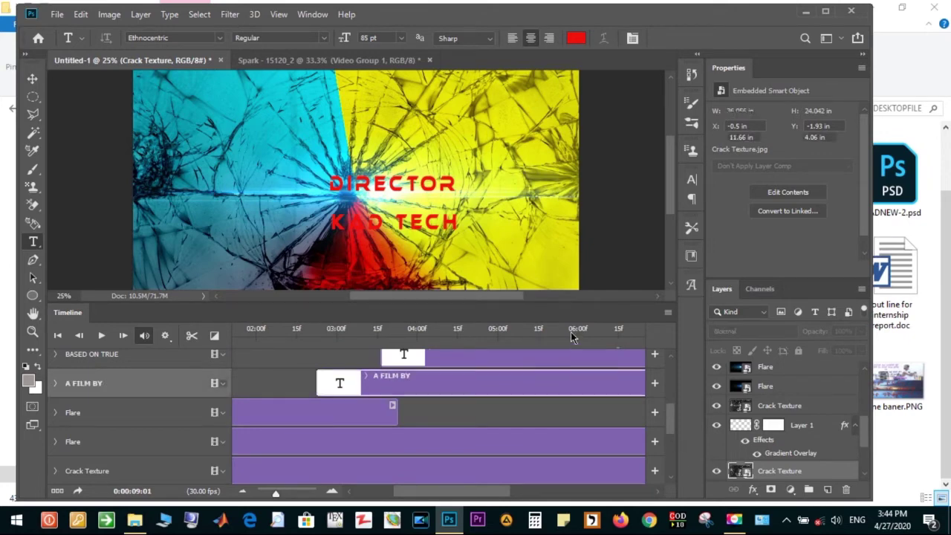
- Move the A FILM BY text toward the upper left and commit the edit
{"action": "left_click", "coordinate": [570, 332]}
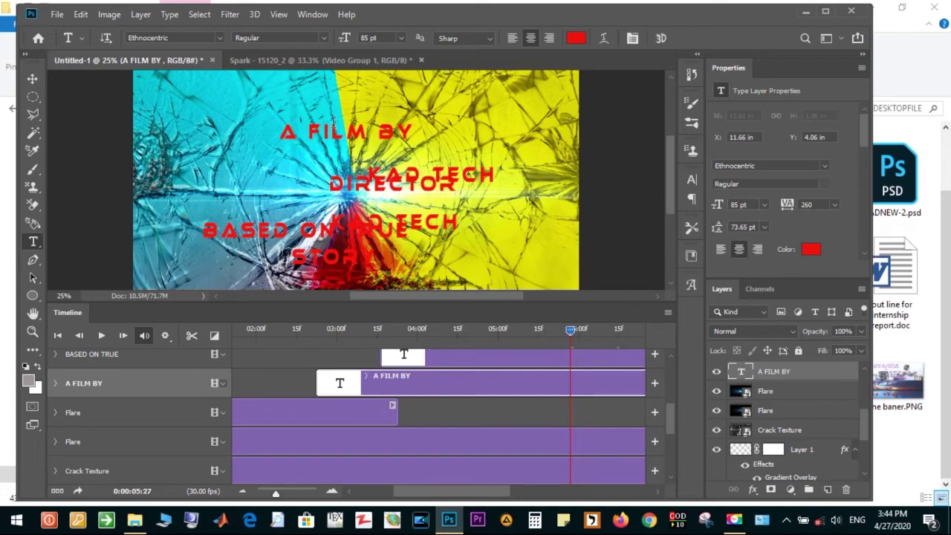
{"action": "left_click", "coordinate": [349, 135]}
{"action": "left_click_drag", "start_coordinate": [374, 156], "coordinate": [317, 159]}
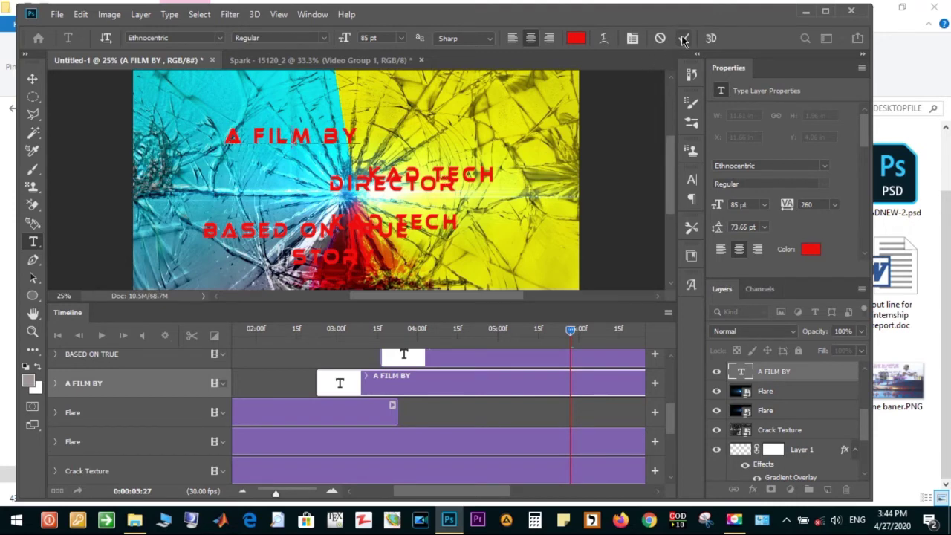
{"action": "left_click", "coordinate": [671, 423]}
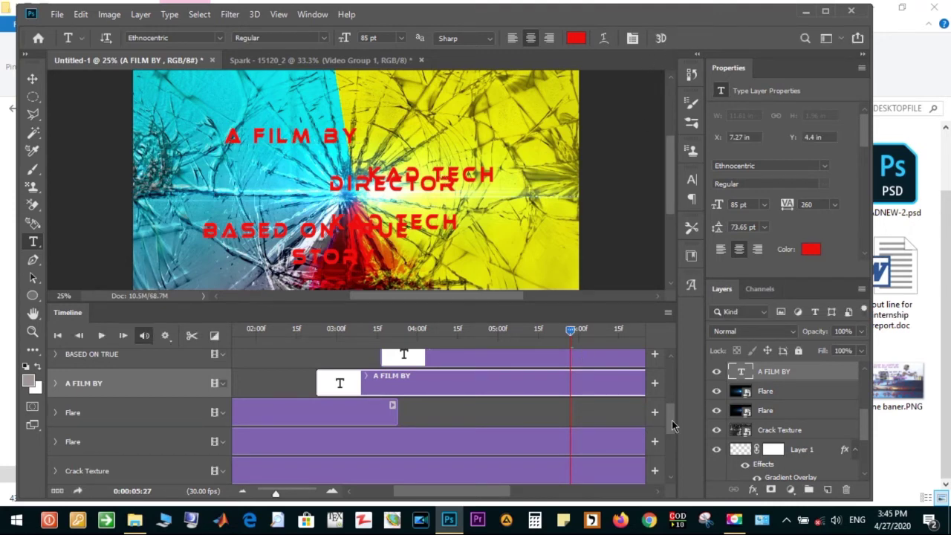
- Move the top KAD TECH text up onto the DIRECTOR line and commit it
{"action": "scroll", "coordinate": [671, 420], "scroll_direction": "up", "scroll_amount": 1}
{"action": "scroll", "coordinate": [672, 420], "scroll_direction": "up", "scroll_amount": 2}
{"action": "scroll", "coordinate": [671, 421], "scroll_direction": "up", "scroll_amount": 1}
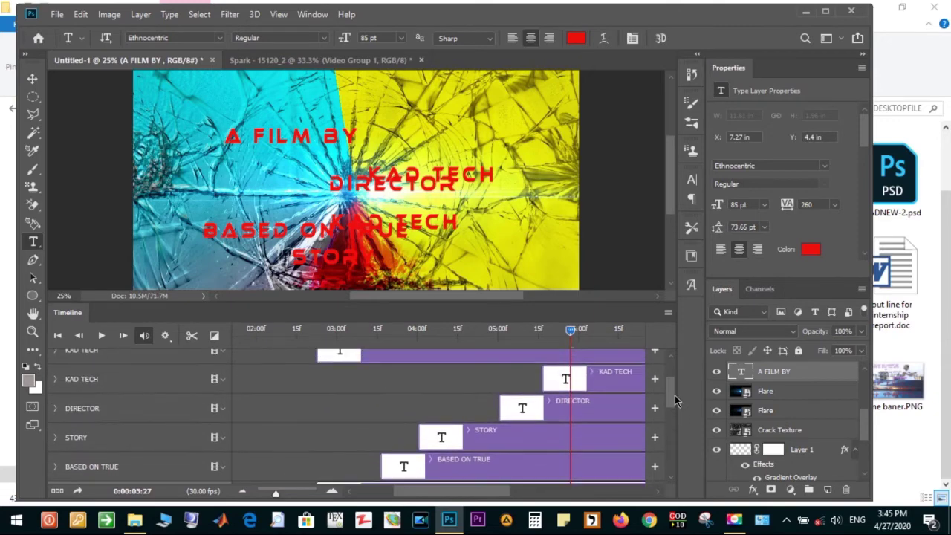
{"action": "left_click", "coordinate": [493, 354]}
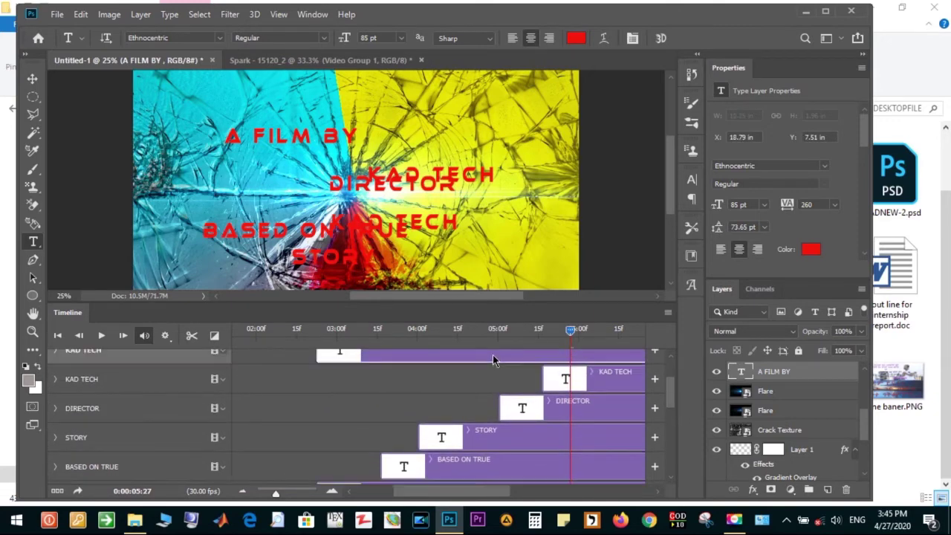
{"action": "left_click", "coordinate": [467, 172]}
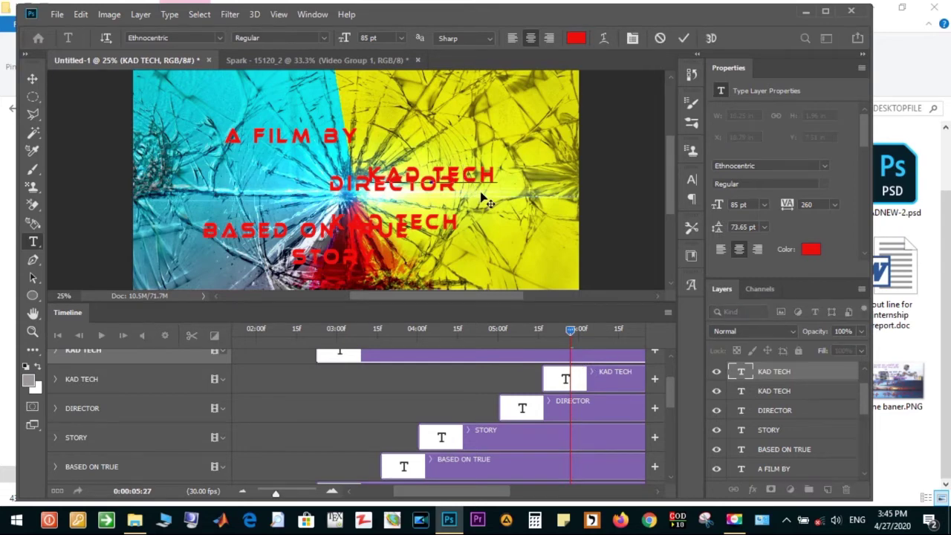
{"action": "mouse_move", "coordinate": [487, 202]}
{"action": "left_mouse_down"}
{"action": "mouse_move", "coordinate": [357, 189]}
{"action": "mouse_move", "coordinate": [345, 205]}
{"action": "mouse_move", "coordinate": [401, 211]}
{"action": "left_mouse_up"}
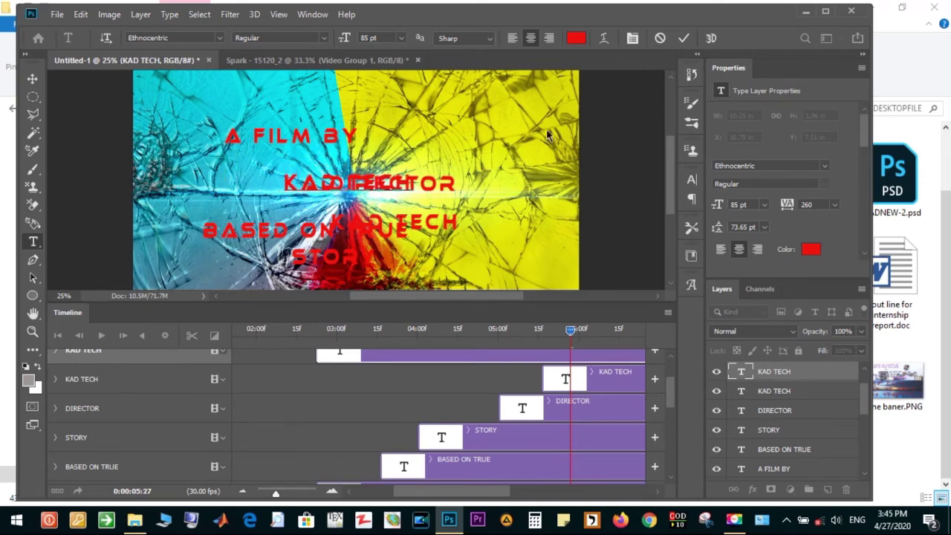
{"action": "left_click", "coordinate": [683, 43]}
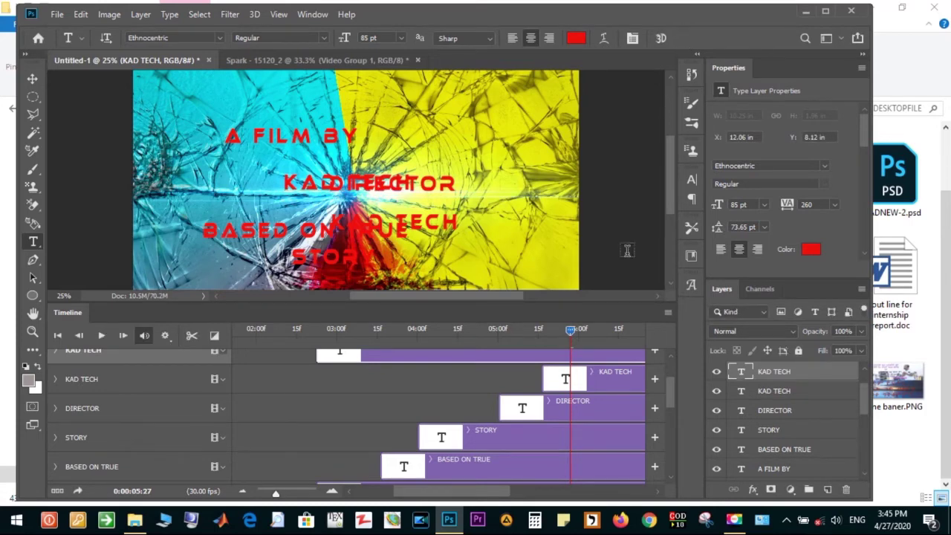
{"action": "left_click", "coordinate": [580, 409]}
- Trim the top KAD TECH clip so it ends at the 05:20 playhead
{"action": "left_click_drag", "start_coordinate": [502, 496], "coordinate": [536, 494]}
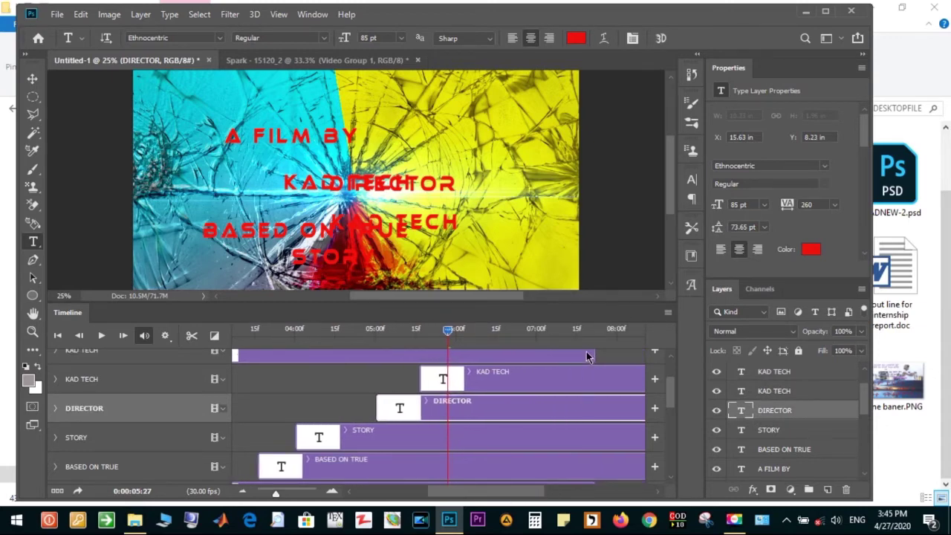
{"action": "left_click", "coordinate": [586, 356]}
{"action": "left_click_drag", "start_coordinate": [594, 353], "coordinate": [441, 358]}
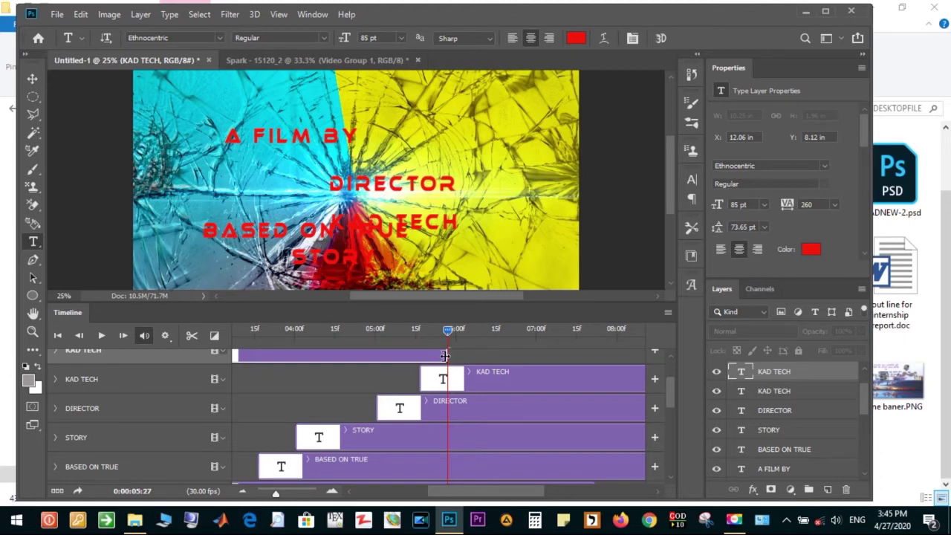
{"action": "left_click", "coordinate": [429, 329]}
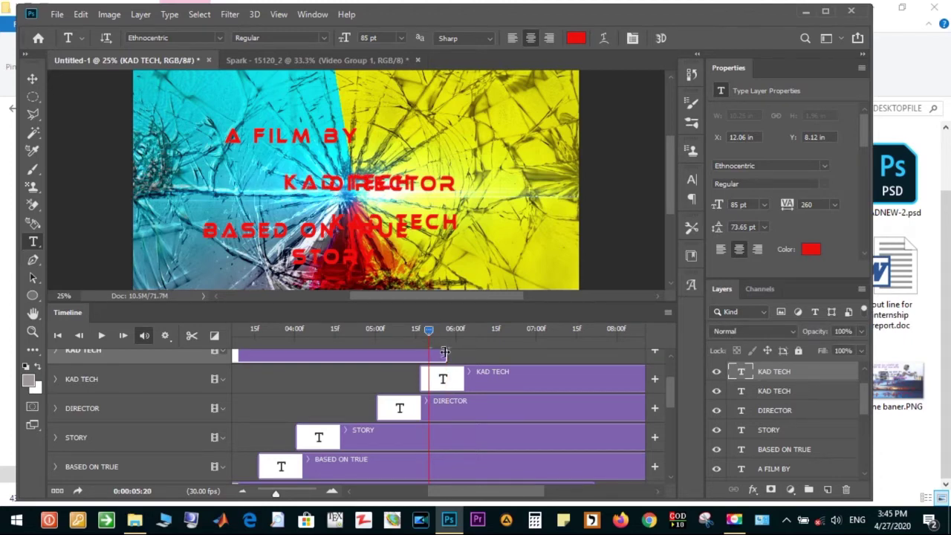
{"action": "left_click_drag", "start_coordinate": [446, 355], "coordinate": [422, 356]}
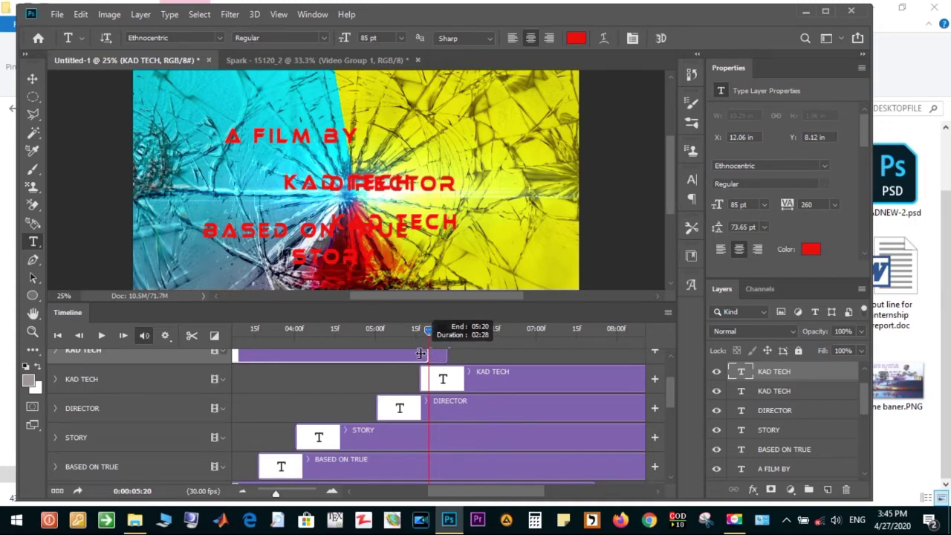
{"action": "left_click_drag", "start_coordinate": [421, 355], "coordinate": [424, 357]}
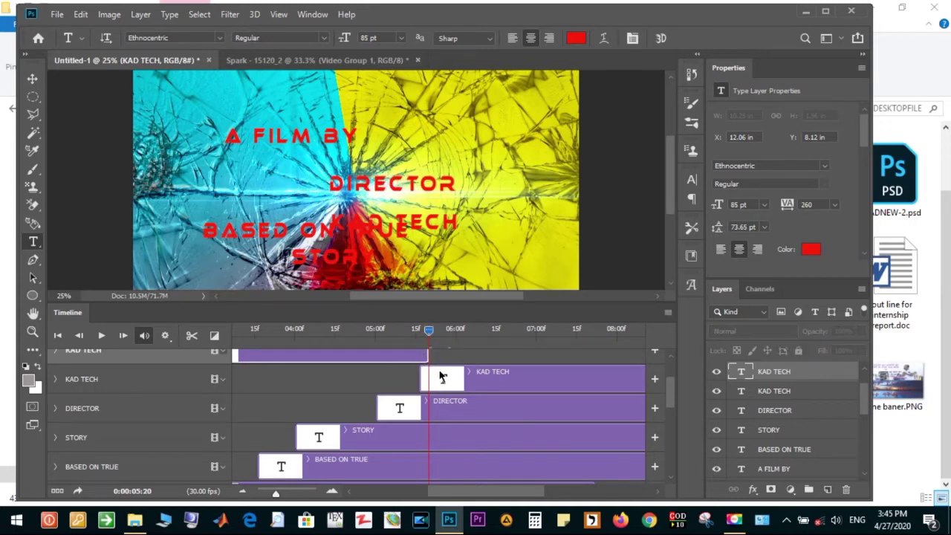
- Slide the second KAD TECH and DIRECTOR clips slightly later in the timeline
{"action": "left_click_drag", "start_coordinate": [445, 374], "coordinate": [447, 373]}
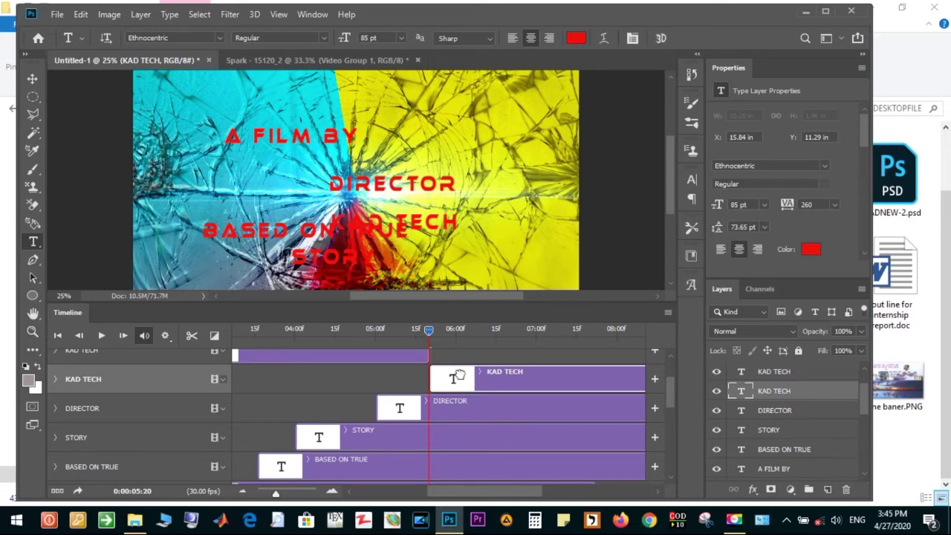
{"action": "left_click_drag", "start_coordinate": [475, 379], "coordinate": [454, 379]}
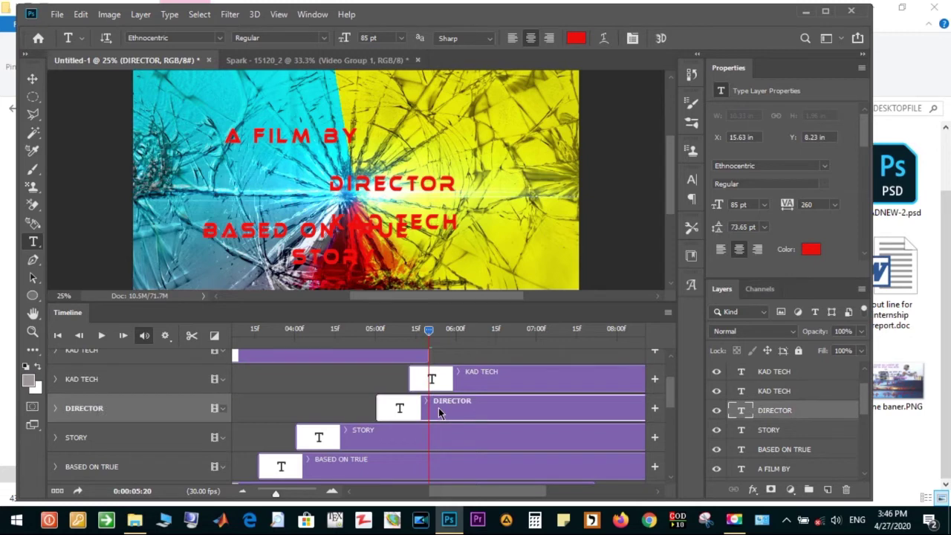
{"action": "left_click_drag", "start_coordinate": [443, 415], "coordinate": [459, 411]}
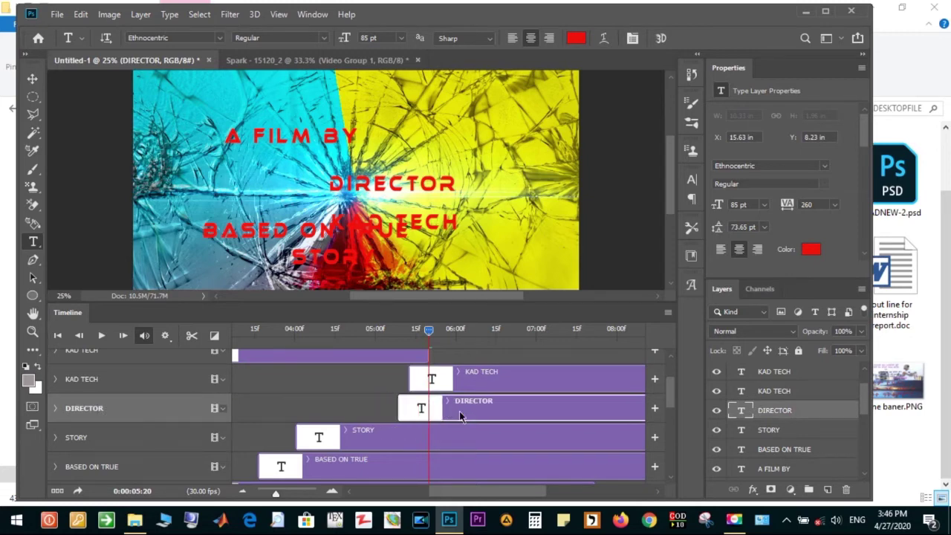
{"action": "left_click", "coordinate": [459, 386]}
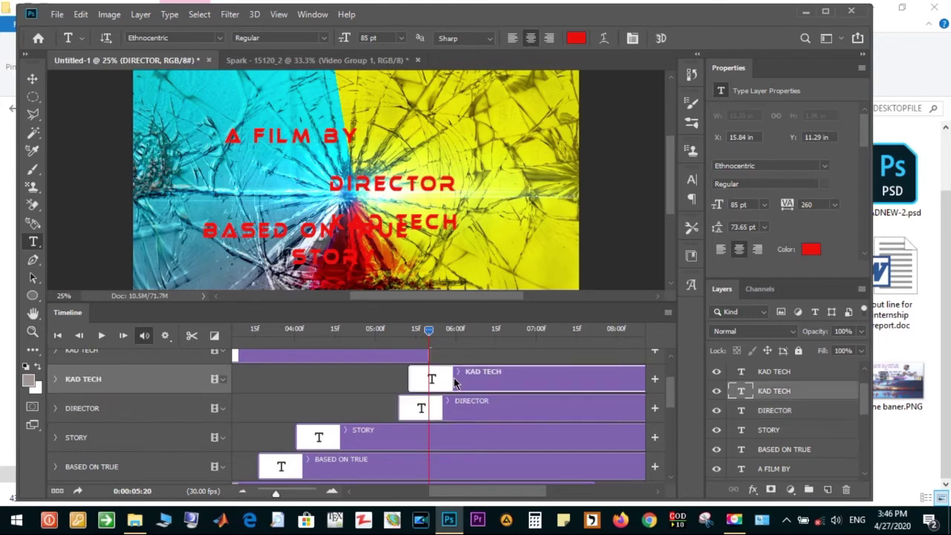
{"action": "left_click_drag", "start_coordinate": [478, 378], "coordinate": [509, 379]}
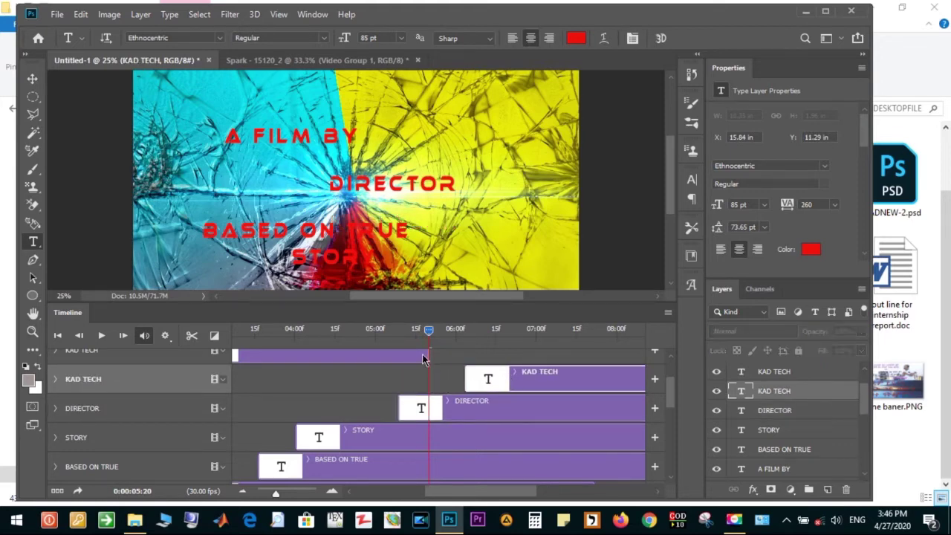
- Shift DIRECTOR to start near 05:20 and trim top KAD TECH to end before it
{"action": "left_click", "coordinate": [425, 357]}
{"action": "left_click_drag", "start_coordinate": [426, 408], "coordinate": [446, 408]}
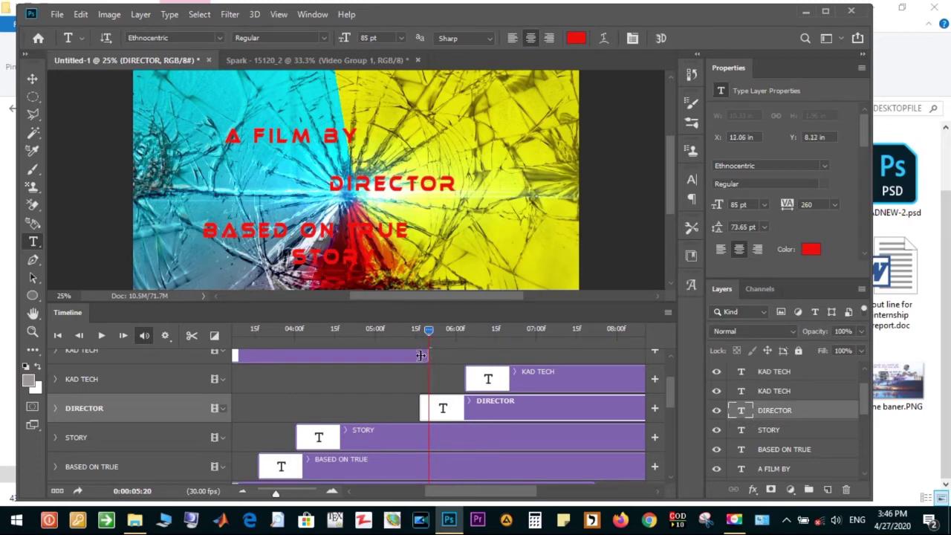
{"action": "left_click_drag", "start_coordinate": [428, 357], "coordinate": [417, 355]}
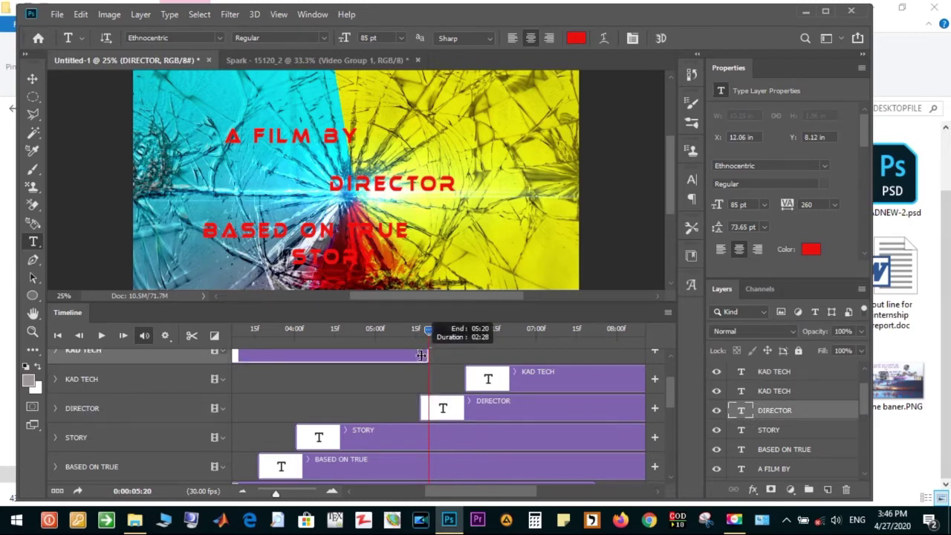
{"action": "left_click_drag", "start_coordinate": [417, 355], "coordinate": [418, 357]}
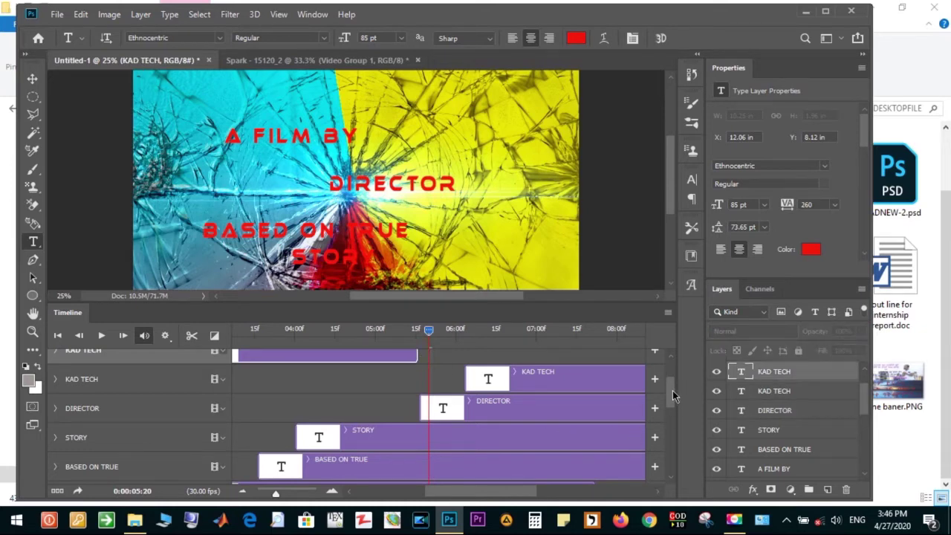
{"action": "scroll", "coordinate": [672, 394], "scroll_direction": "down", "scroll_amount": 3}
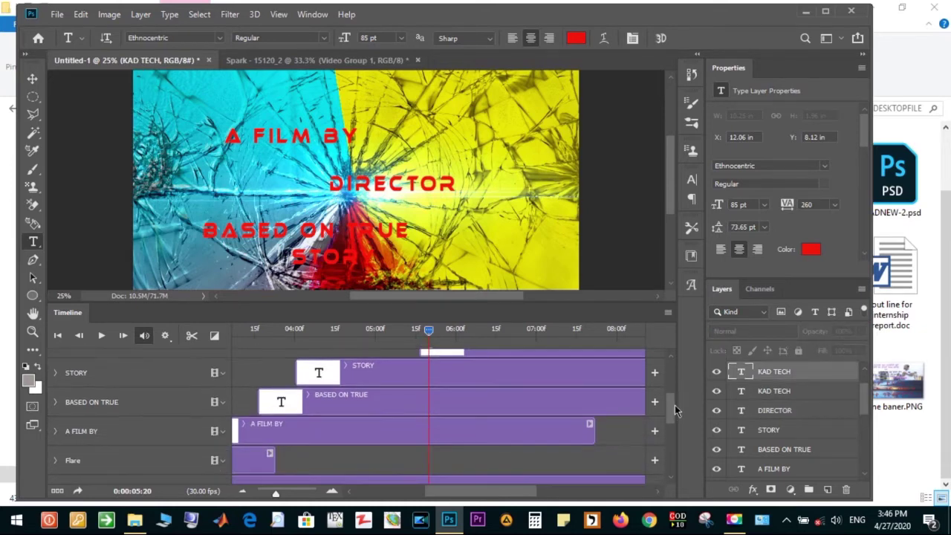
- End the A FILM BY clip at the 05:20 playhead, then select the BASED ON TRUE text
{"action": "left_click", "coordinate": [551, 413]}
{"action": "left_click_drag", "start_coordinate": [591, 423], "coordinate": [427, 426]}
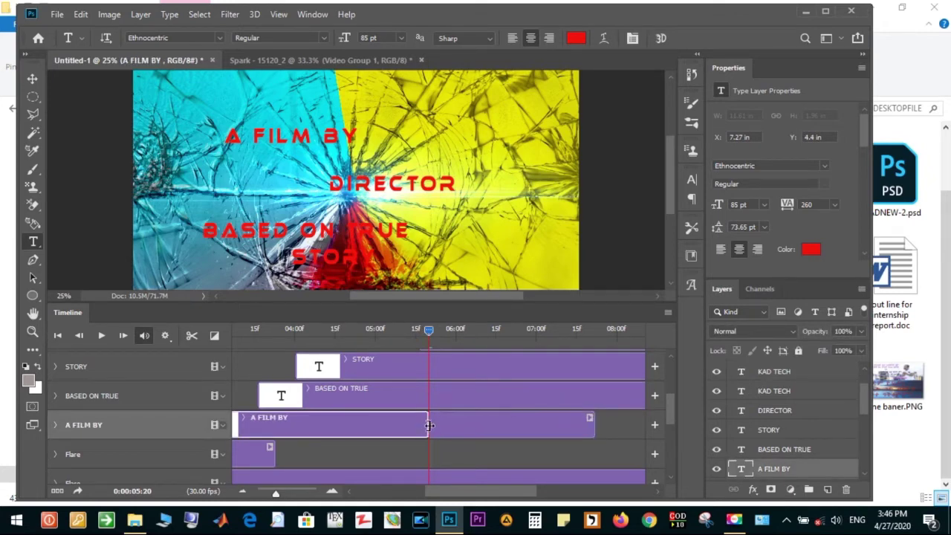
{"action": "left_click_drag", "start_coordinate": [428, 426], "coordinate": [429, 428]}
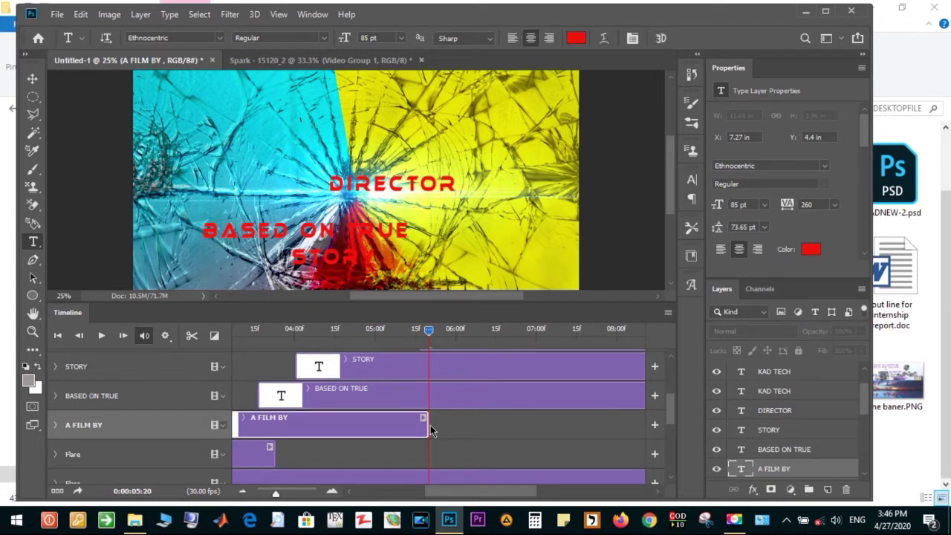
{"action": "left_click", "coordinate": [458, 396]}
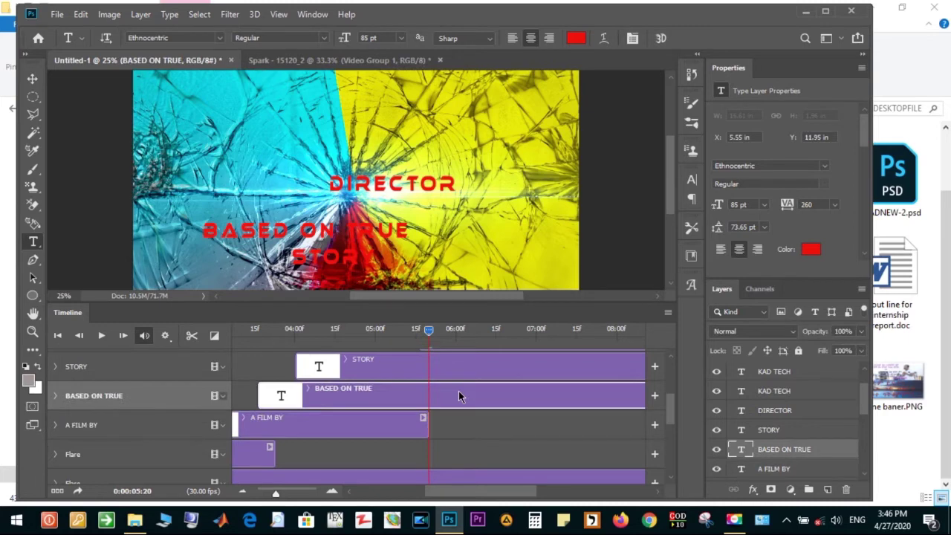
{"action": "left_click", "coordinate": [334, 232]}
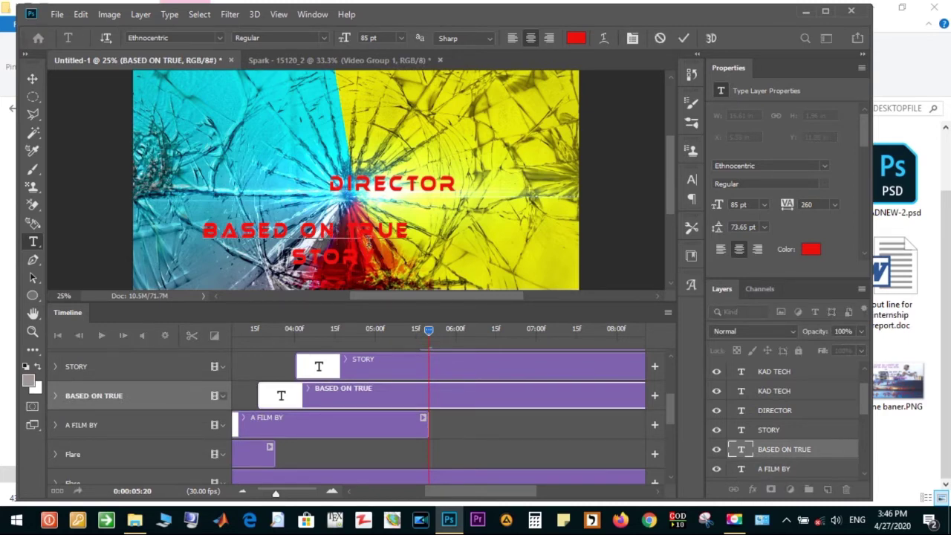
- Move the BASED ON TRUE text above DIRECTOR and the STORY text onto the DIRECTOR line
{"action": "left_click_drag", "start_coordinate": [389, 253], "coordinate": [510, 162]}
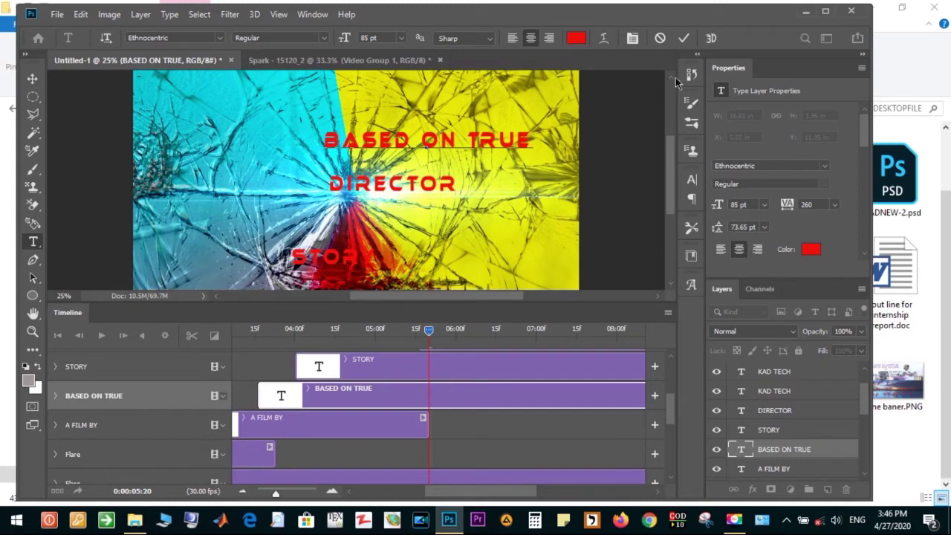
{"action": "left_click", "coordinate": [683, 38]}
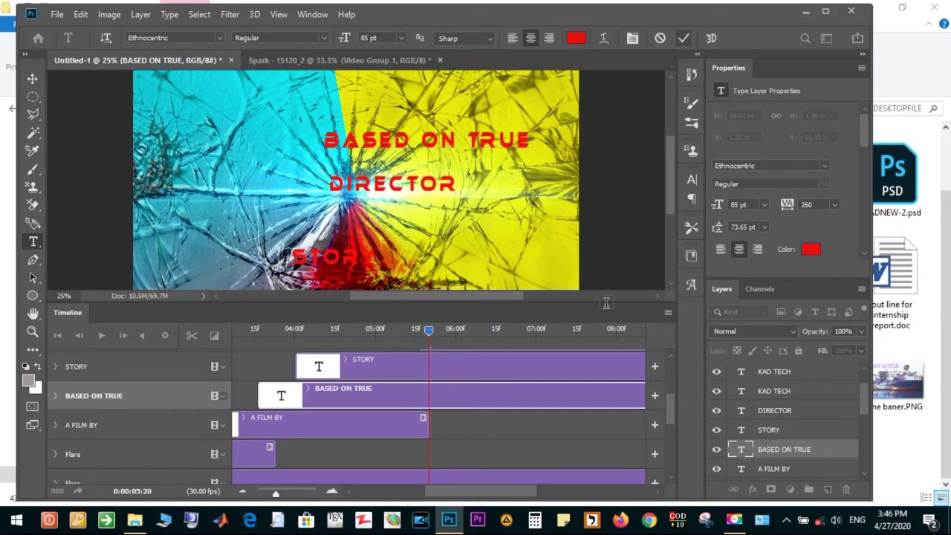
{"action": "left_click", "coordinate": [563, 368]}
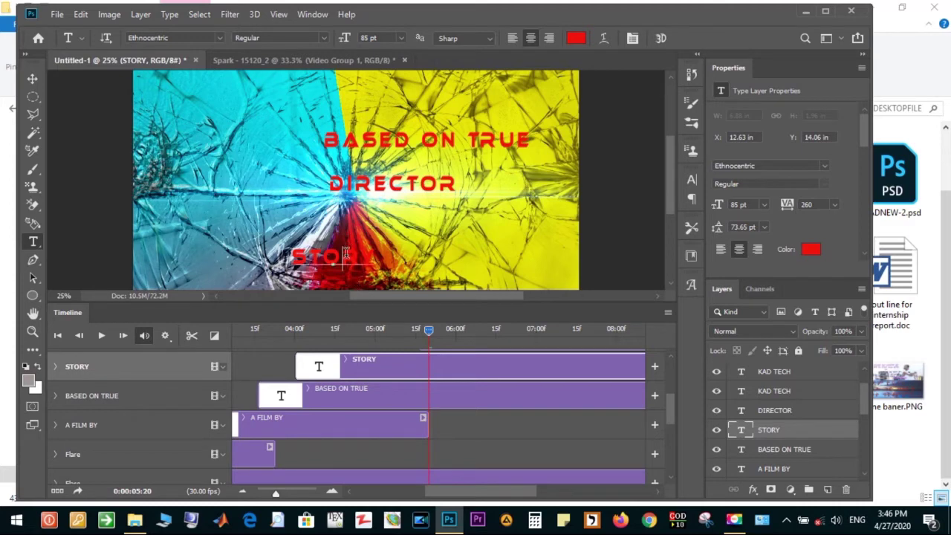
{"action": "left_click", "coordinate": [366, 260]}
{"action": "left_click_drag", "start_coordinate": [371, 277], "coordinate": [408, 213]}
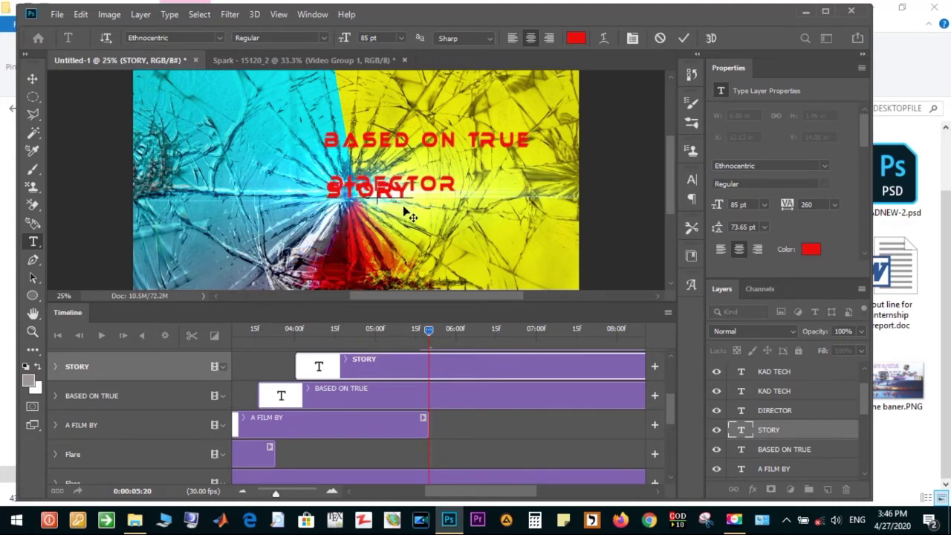
{"action": "left_click", "coordinate": [684, 39]}
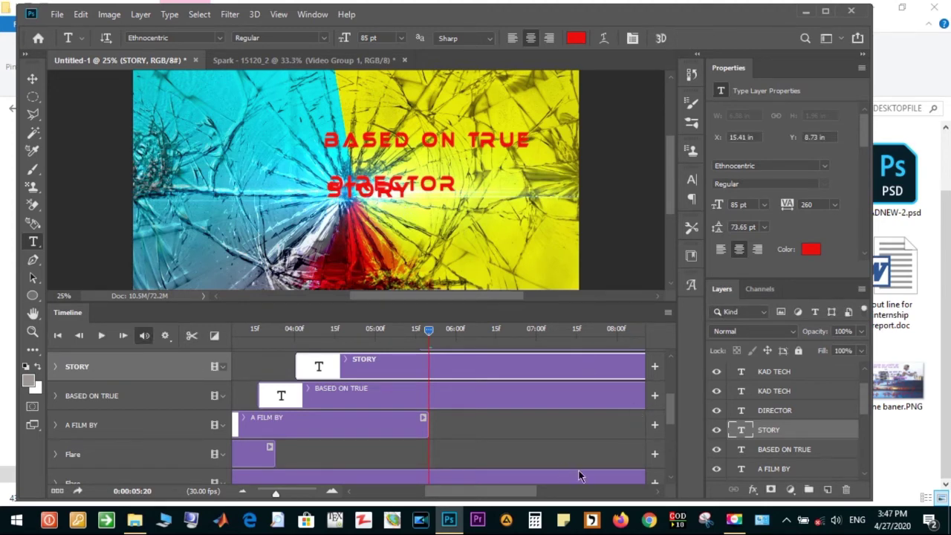
{"action": "mouse_move", "coordinate": [520, 491]}
{"action": "left_mouse_down"}
{"action": "mouse_move", "coordinate": [547, 492]}
{"action": "mouse_move", "coordinate": [524, 496]}
{"action": "mouse_move", "coordinate": [532, 491]}
{"action": "left_mouse_up"}
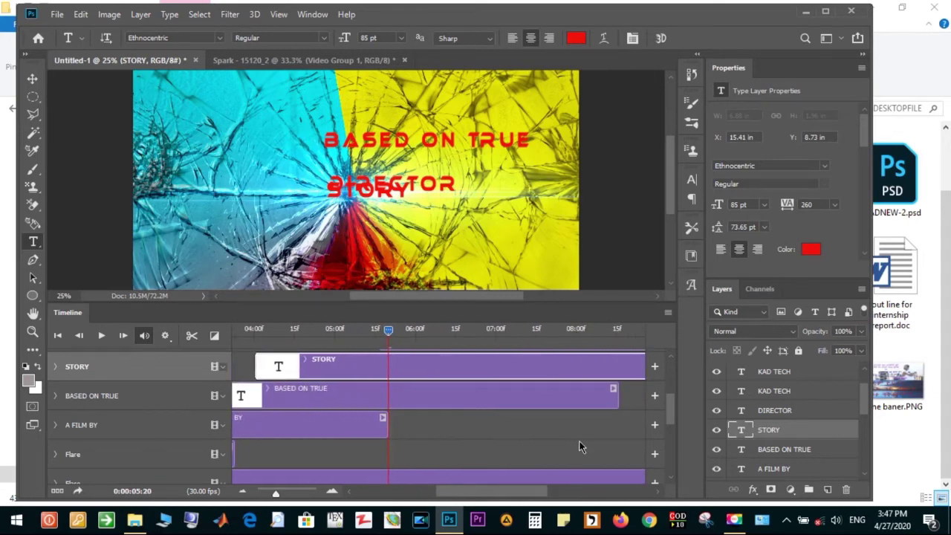
- Trim the BASED ON TRUE clip to end at 06:03 and adjust the STORY clip to match
{"action": "mouse_move", "coordinate": [615, 402]}
{"action": "left_mouse_down"}
{"action": "mouse_move", "coordinate": [417, 407]}
{"action": "mouse_move", "coordinate": [426, 406]}
{"action": "left_mouse_up"}
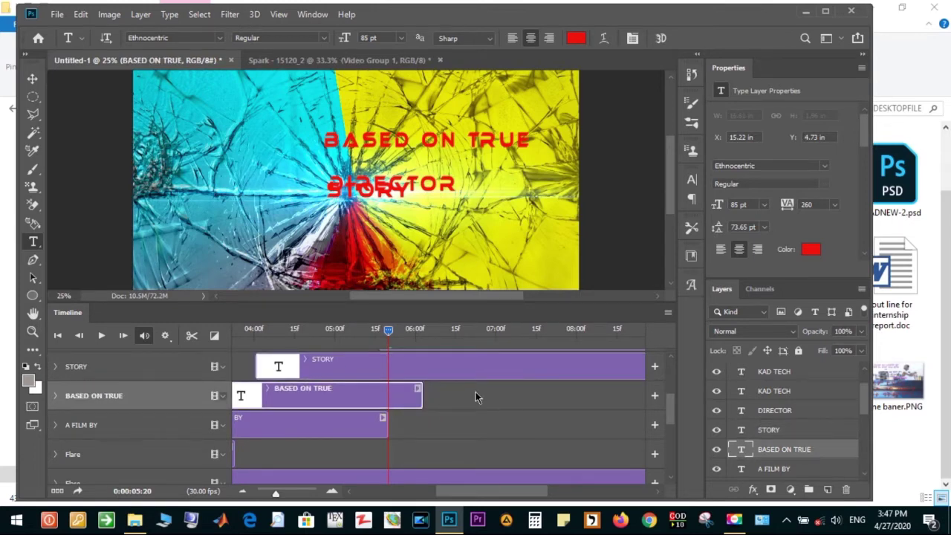
{"action": "left_click", "coordinate": [515, 371]}
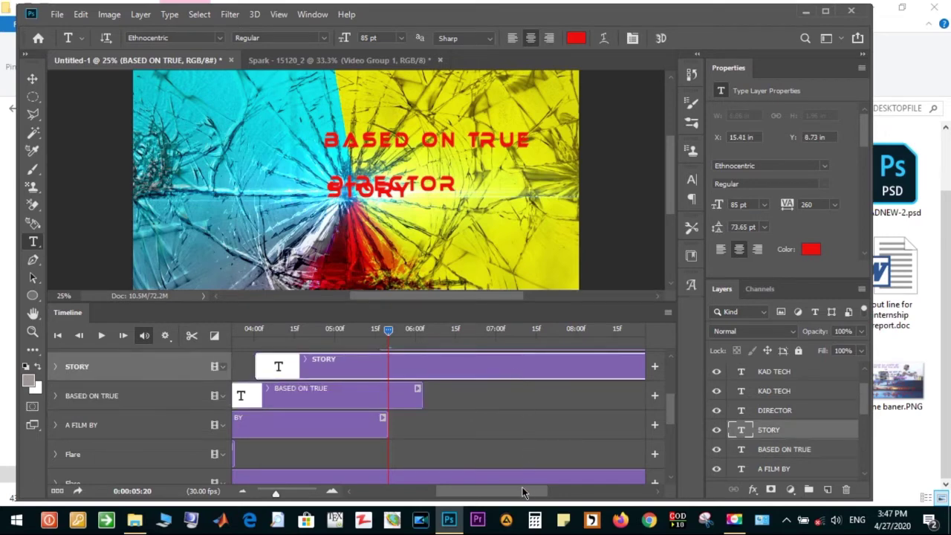
{"action": "left_click_drag", "start_coordinate": [514, 489], "coordinate": [538, 490]}
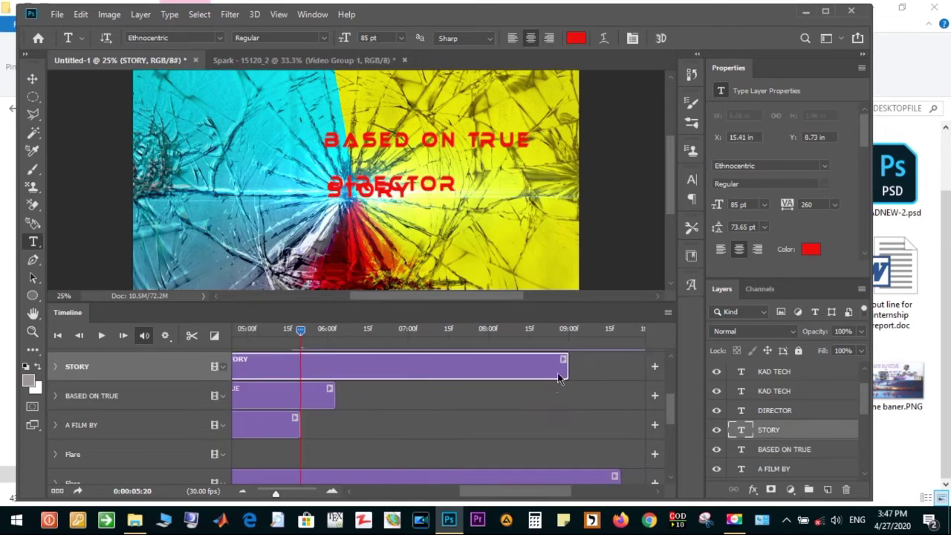
{"action": "left_click_drag", "start_coordinate": [566, 364], "coordinate": [300, 362]}
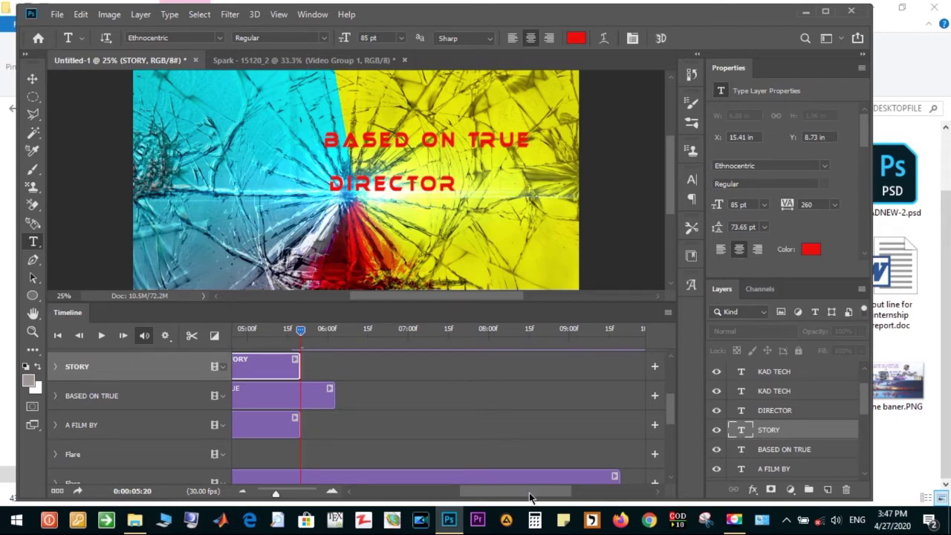
{"action": "left_click_drag", "start_coordinate": [528, 494], "coordinate": [483, 496]}
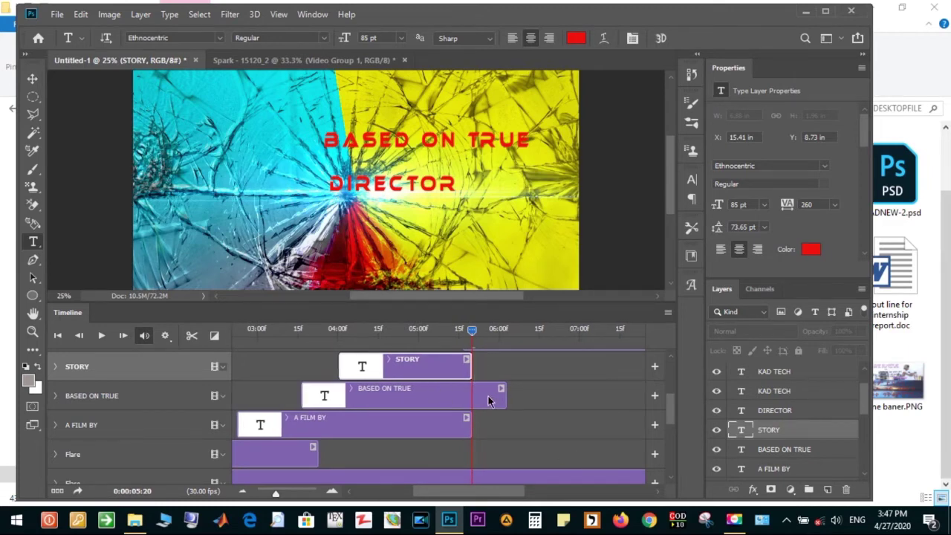
{"action": "left_click_drag", "start_coordinate": [468, 369], "coordinate": [496, 368]}
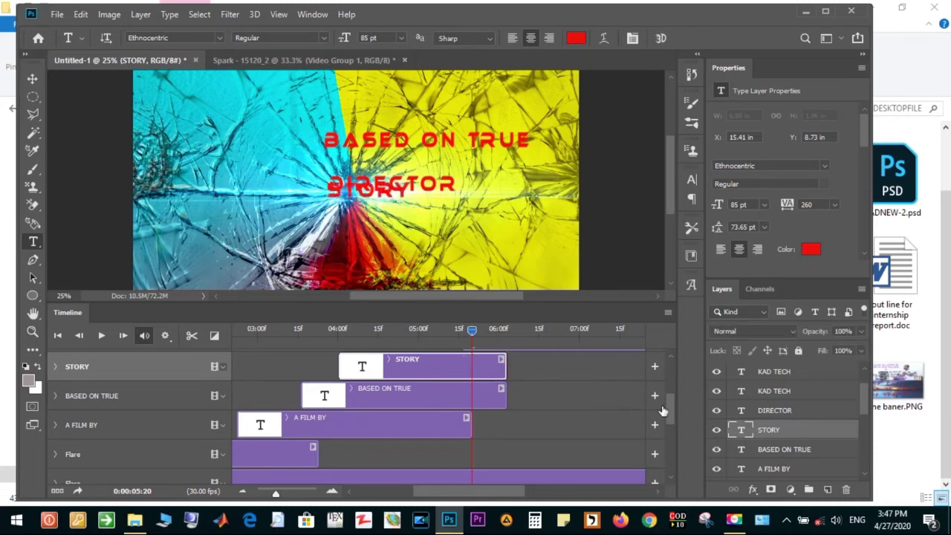
{"action": "left_click_drag", "start_coordinate": [670, 409], "coordinate": [672, 398]}
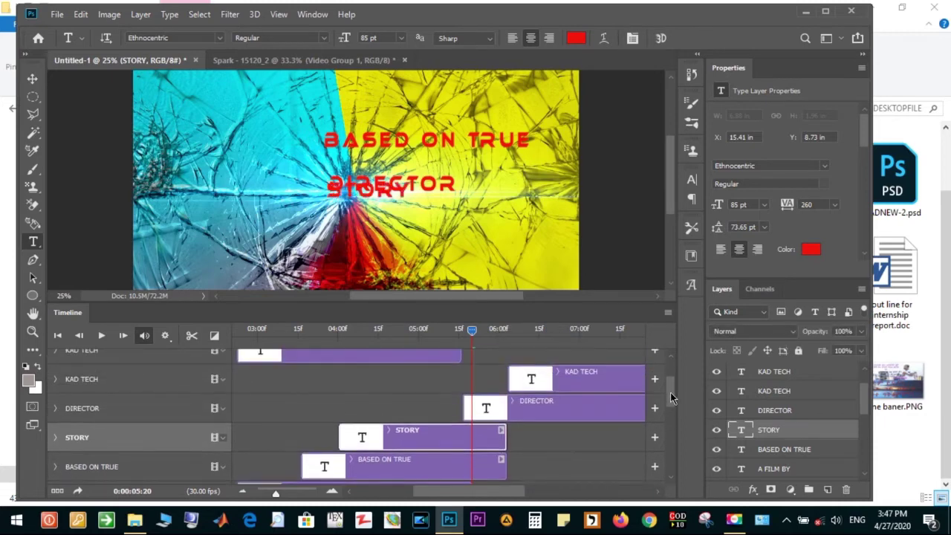
- Trim the DIRECTOR clip so it starts at 06:03
{"action": "left_click", "coordinate": [466, 409]}
{"action": "left_click_drag", "start_coordinate": [462, 407], "coordinate": [505, 413]}
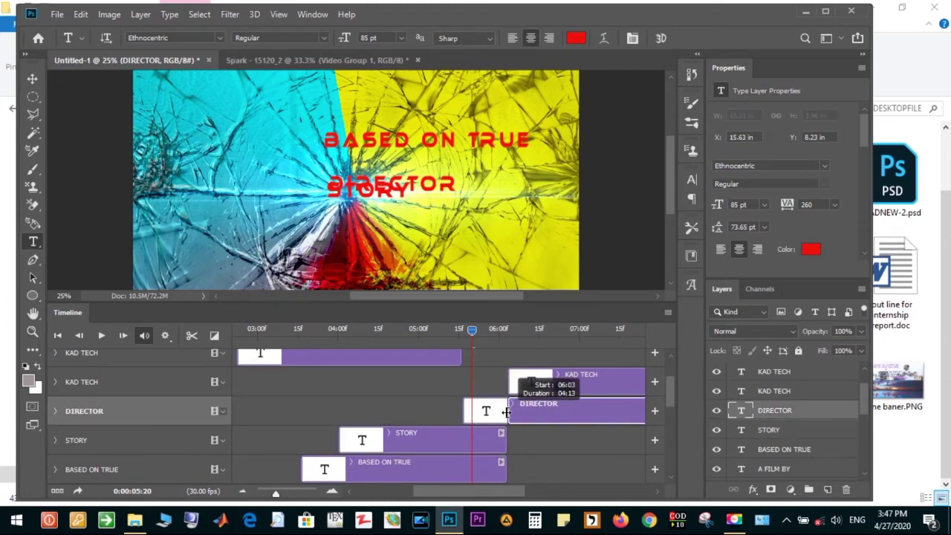
{"action": "left_click_drag", "start_coordinate": [506, 413], "coordinate": [505, 418]}
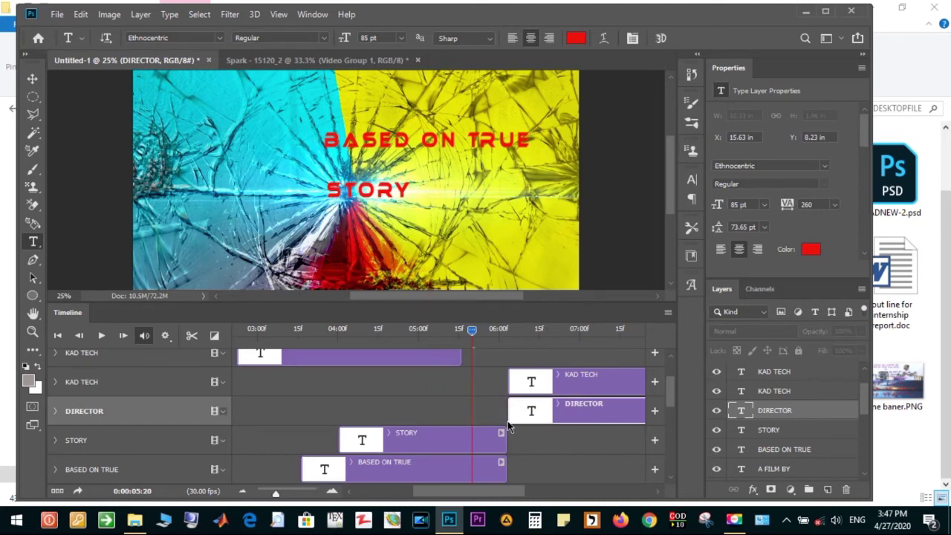
{"action": "left_click_drag", "start_coordinate": [509, 490], "coordinate": [552, 485]}
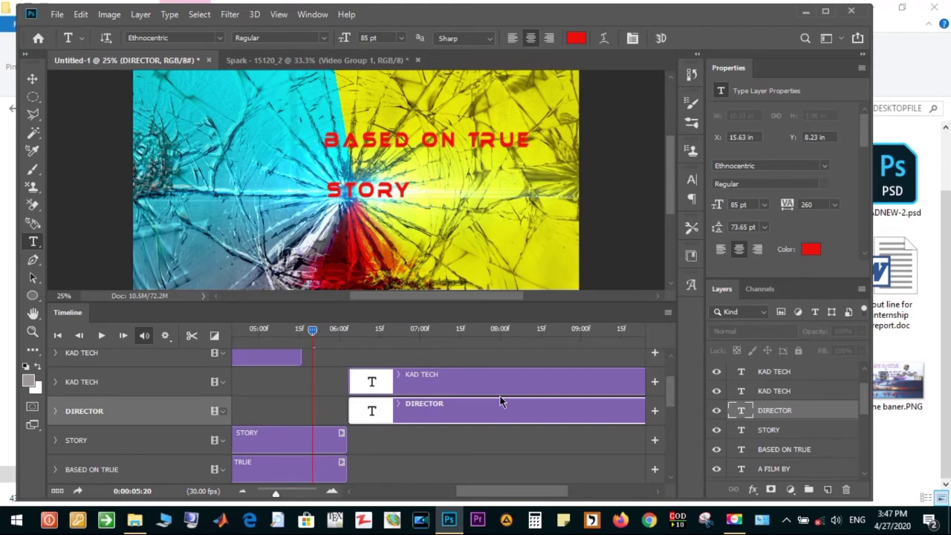
- Move the second KAD TECH clip later so it starts around 06:20
{"action": "left_click", "coordinate": [446, 379]}
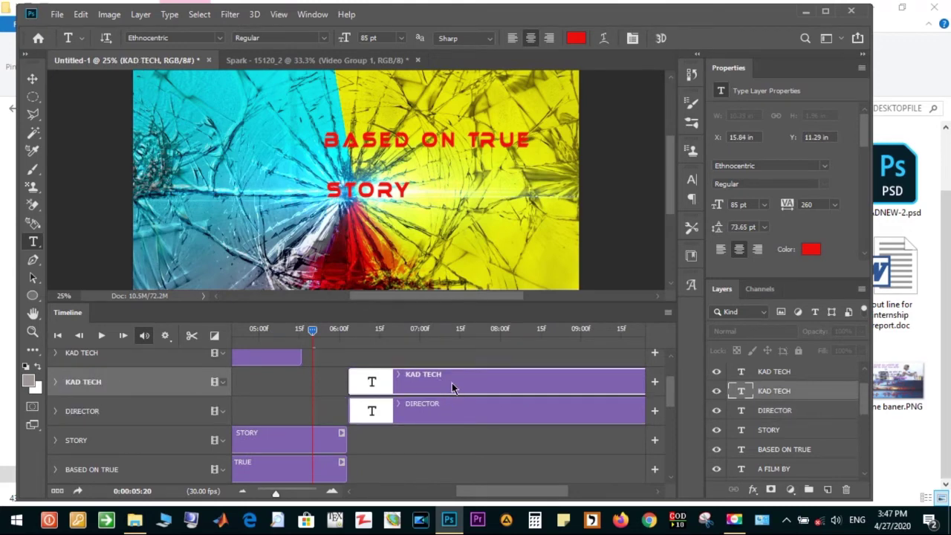
{"action": "left_click_drag", "start_coordinate": [439, 379], "coordinate": [480, 383]}
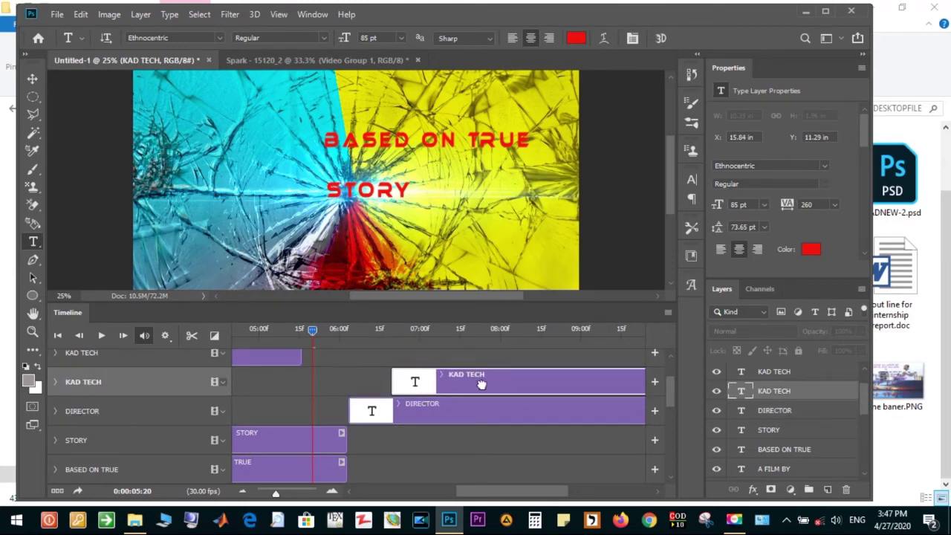
{"action": "left_click_drag", "start_coordinate": [513, 493], "coordinate": [446, 497]}
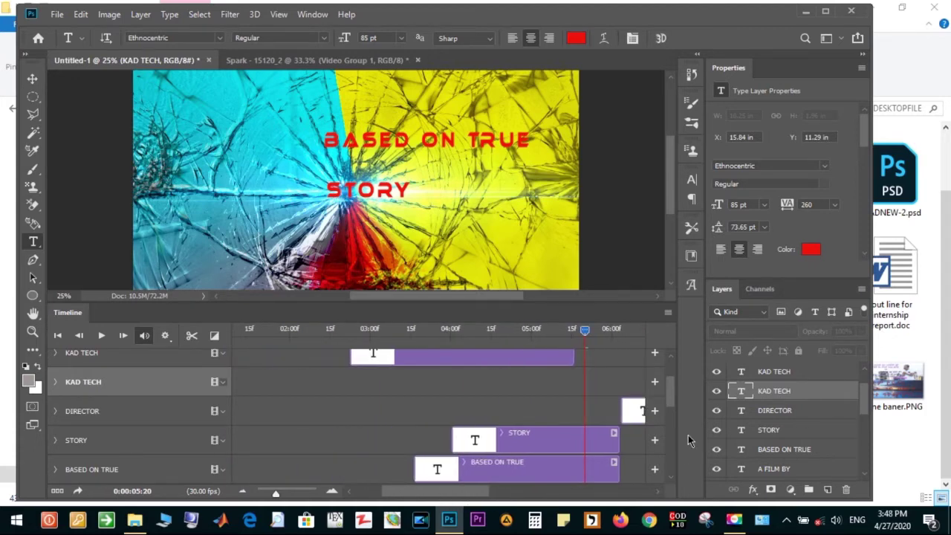
{"action": "left_click_drag", "start_coordinate": [673, 395], "coordinate": [671, 368]}
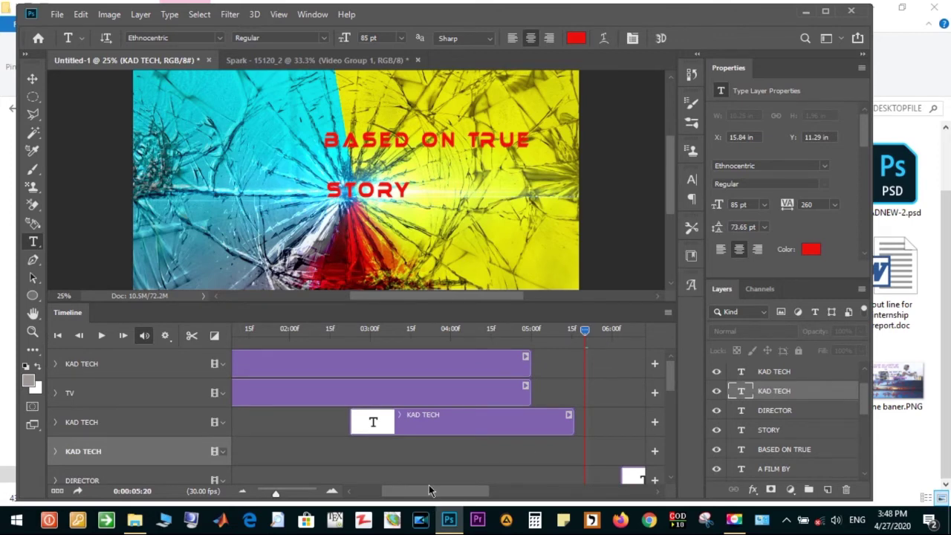
- Preview the opening card at 01:14 and shorten the WEL-COME TO clip to end near 04:00
{"action": "left_click_drag", "start_coordinate": [428, 491], "coordinate": [391, 490]}
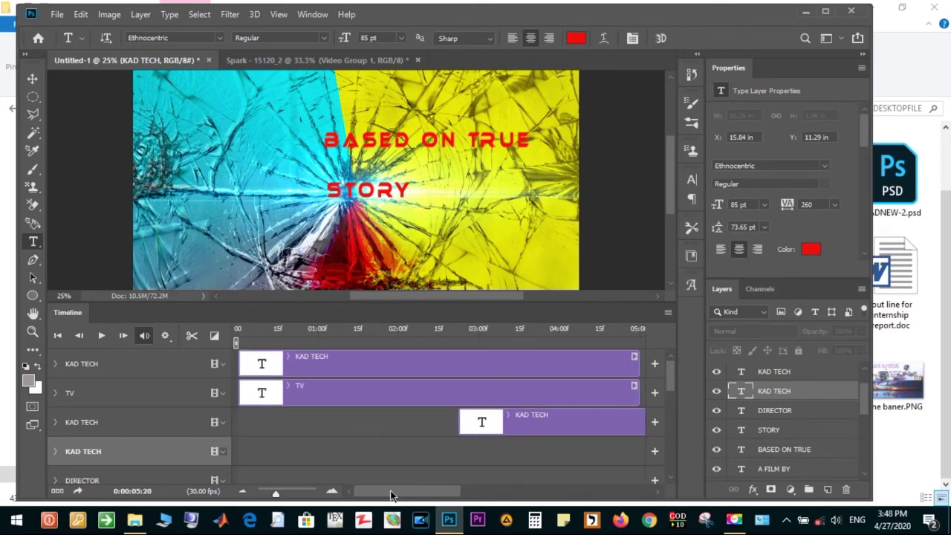
{"action": "left_click", "coordinate": [357, 371]}
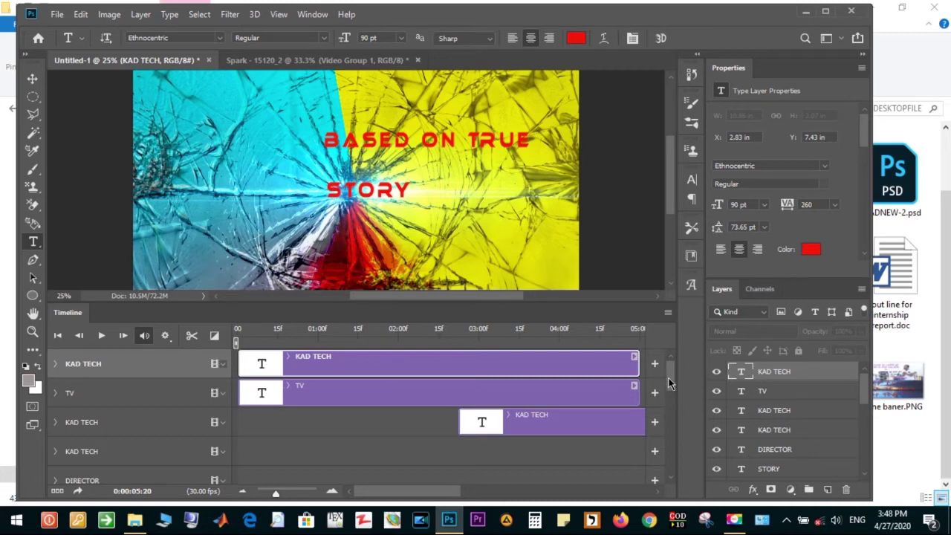
{"action": "left_click_drag", "start_coordinate": [671, 377], "coordinate": [685, 461]}
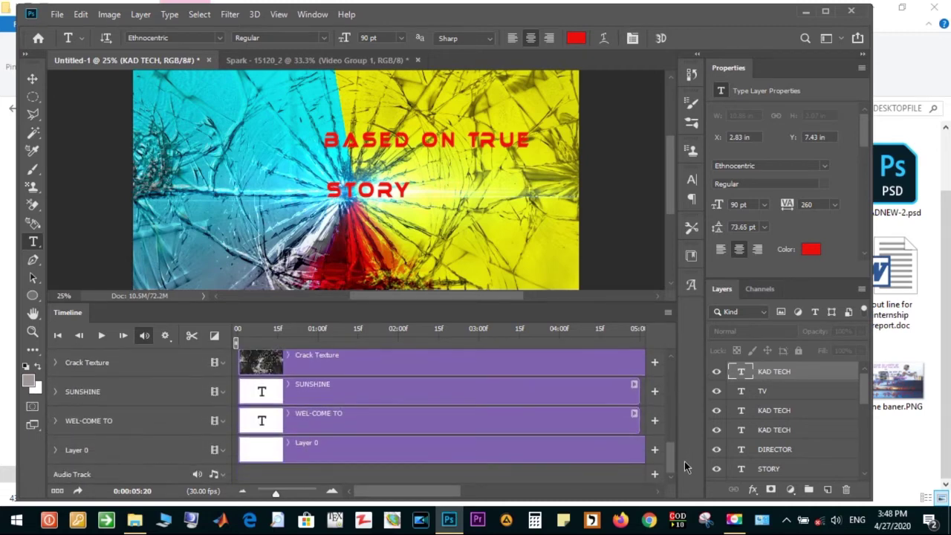
{"action": "left_click", "coordinate": [428, 392]}
{"action": "left_click", "coordinate": [358, 330]}
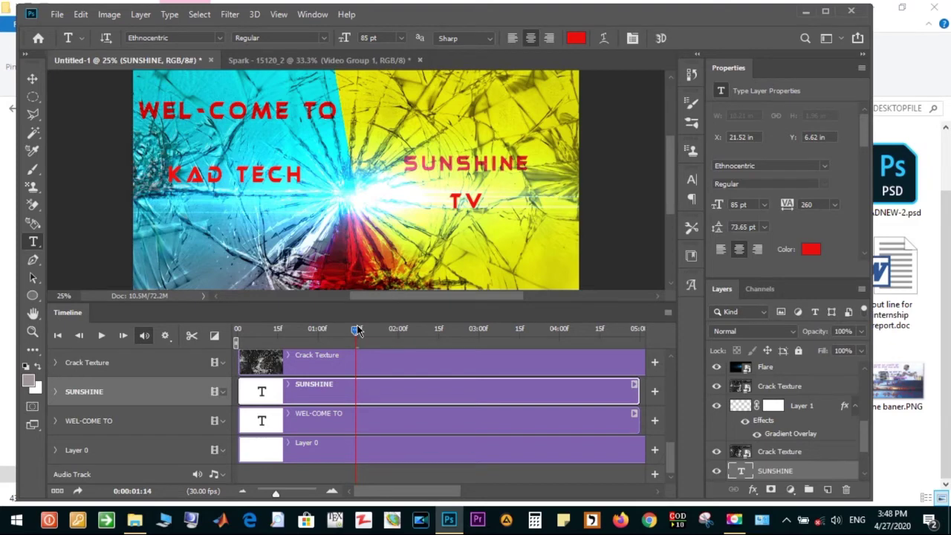
{"action": "left_click", "coordinate": [327, 419]}
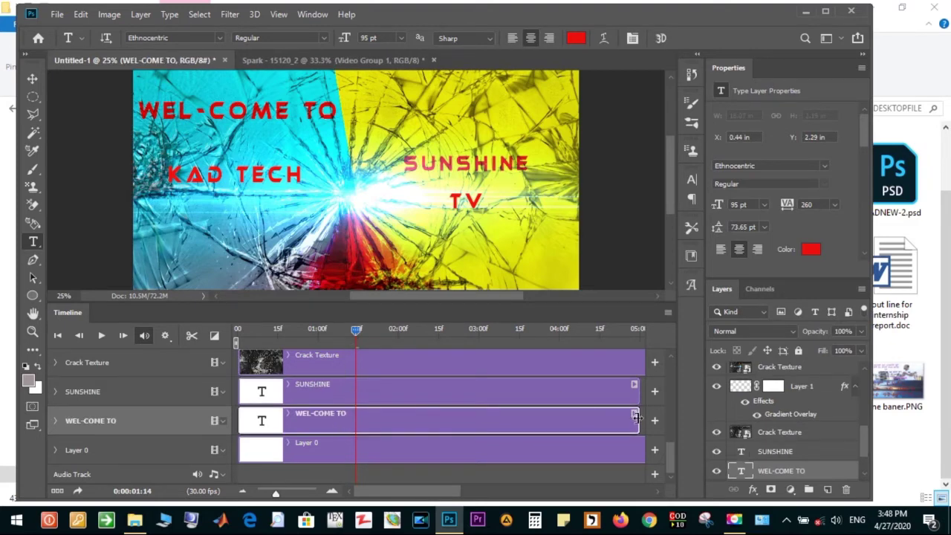
{"action": "left_click_drag", "start_coordinate": [637, 417], "coordinate": [559, 423]}
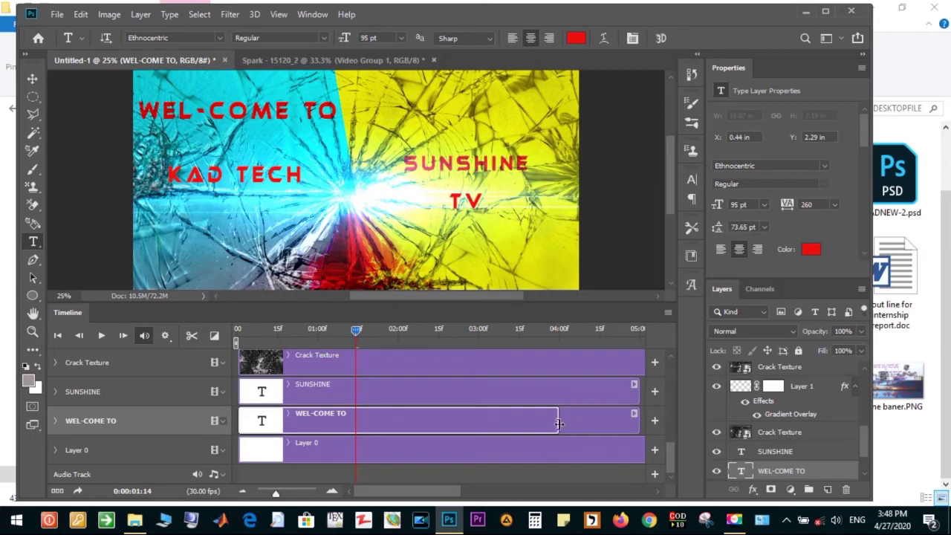
- Delay the SUNSHINE clip to start at 00:16 and scrub around 00:14–00:16 to check it
{"action": "left_click", "coordinate": [296, 396]}
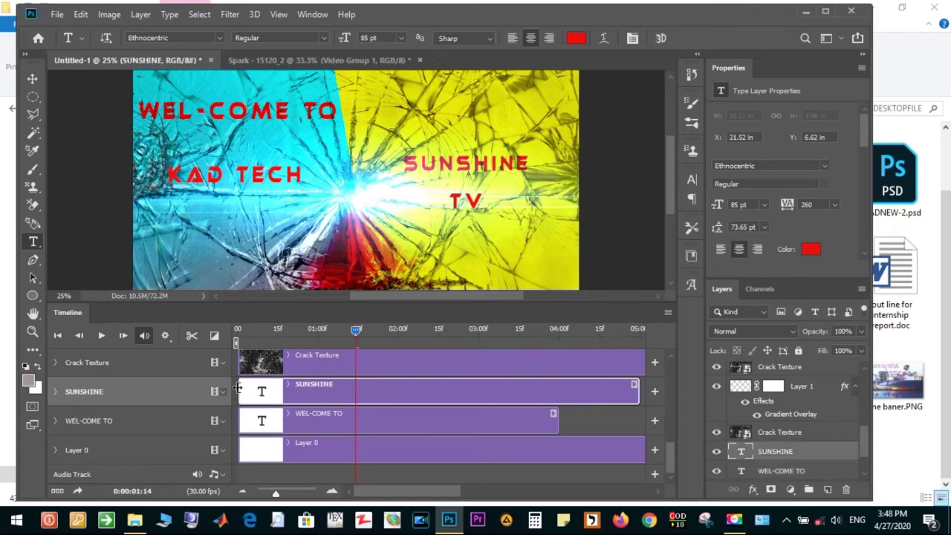
{"action": "left_click_drag", "start_coordinate": [240, 387], "coordinate": [257, 390]}
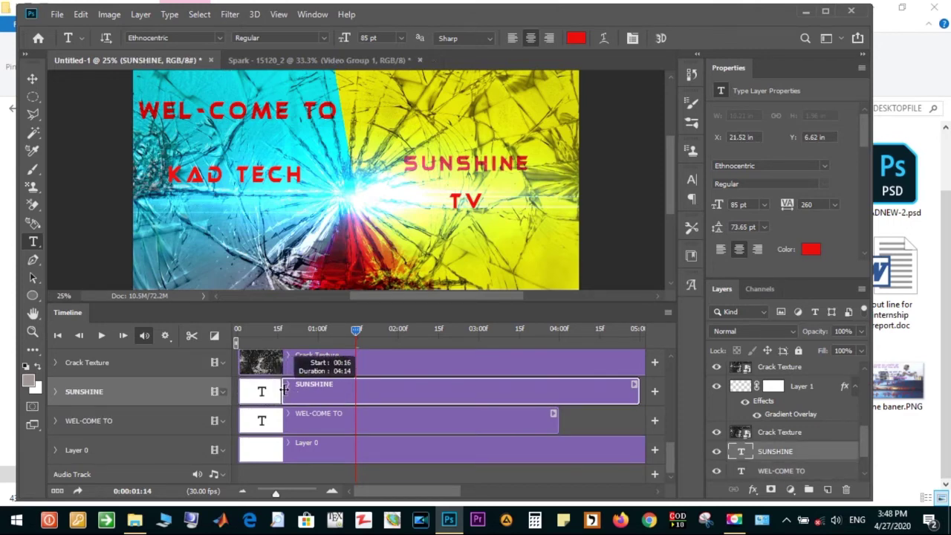
{"action": "left_click_drag", "start_coordinate": [278, 390], "coordinate": [284, 391]}
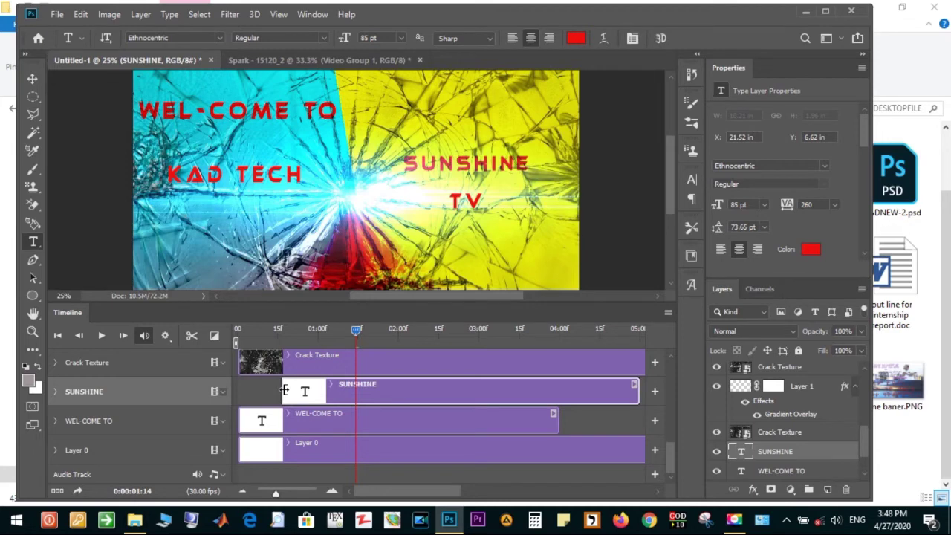
{"action": "left_click", "coordinate": [281, 336]}
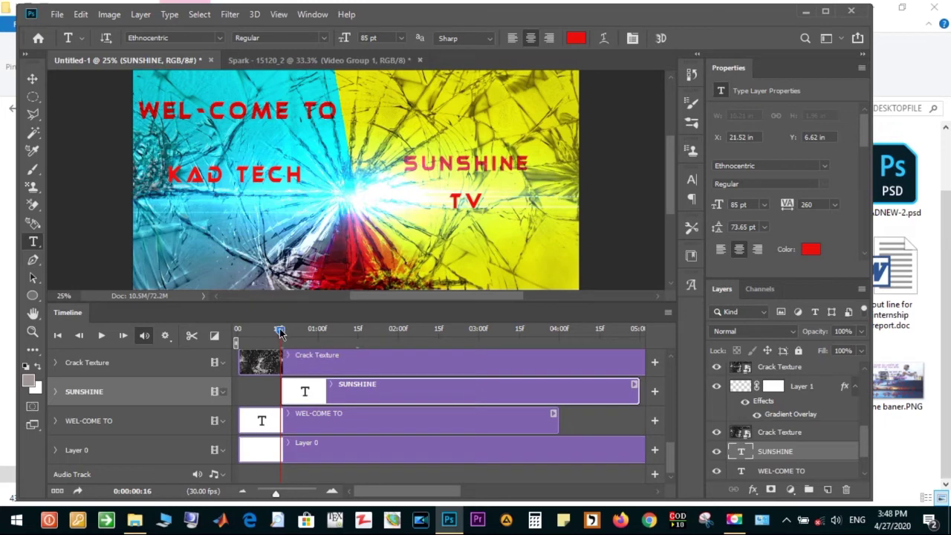
{"action": "left_click_drag", "start_coordinate": [281, 331], "coordinate": [276, 332]}
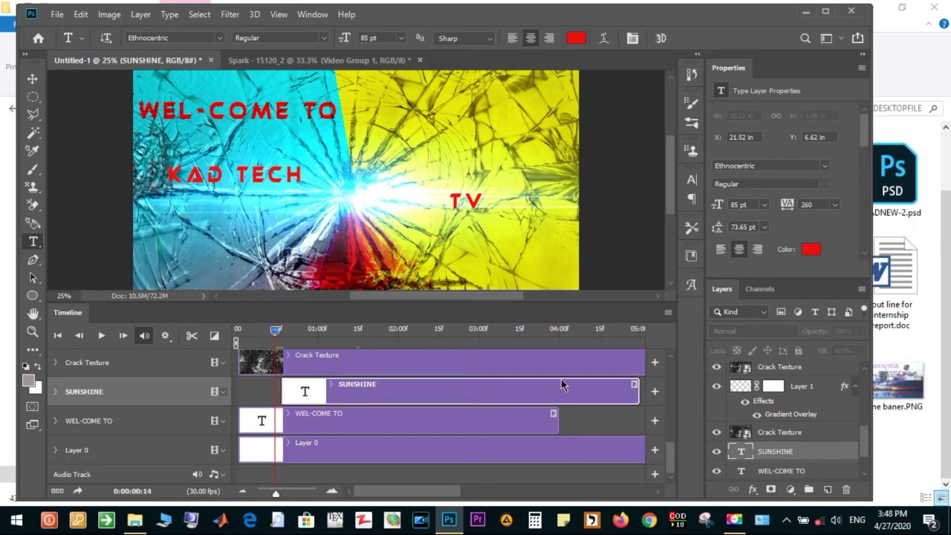
- Delay the start of the TV clip later in the timeline
{"action": "left_click_drag", "start_coordinate": [669, 442], "coordinate": [664, 363]}
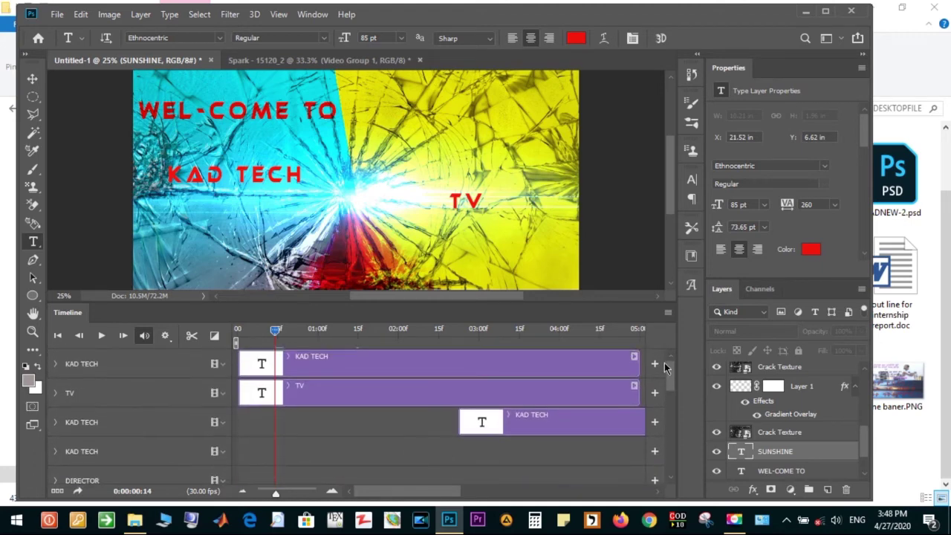
{"action": "left_click", "coordinate": [341, 400]}
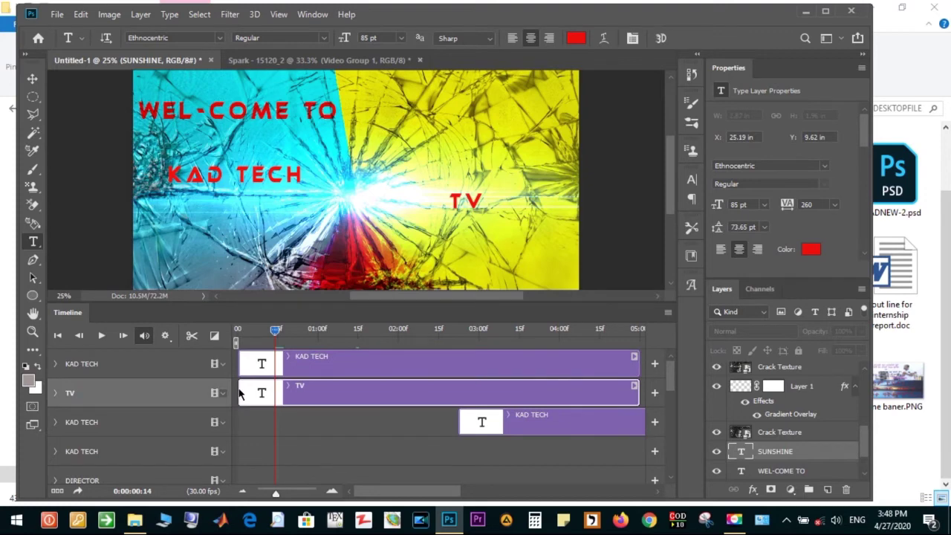
{"action": "left_click_drag", "start_coordinate": [239, 395], "coordinate": [294, 394]}
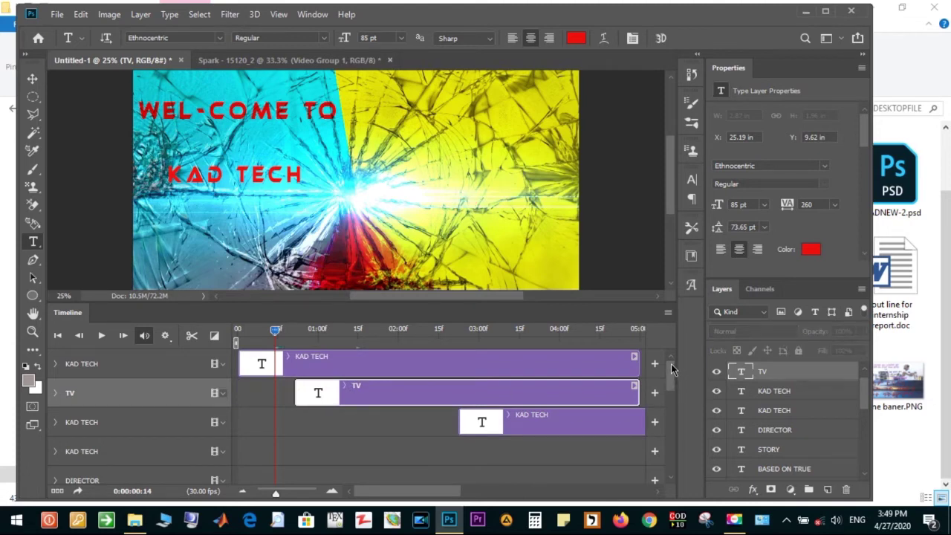
{"action": "left_click", "coordinate": [305, 364]}
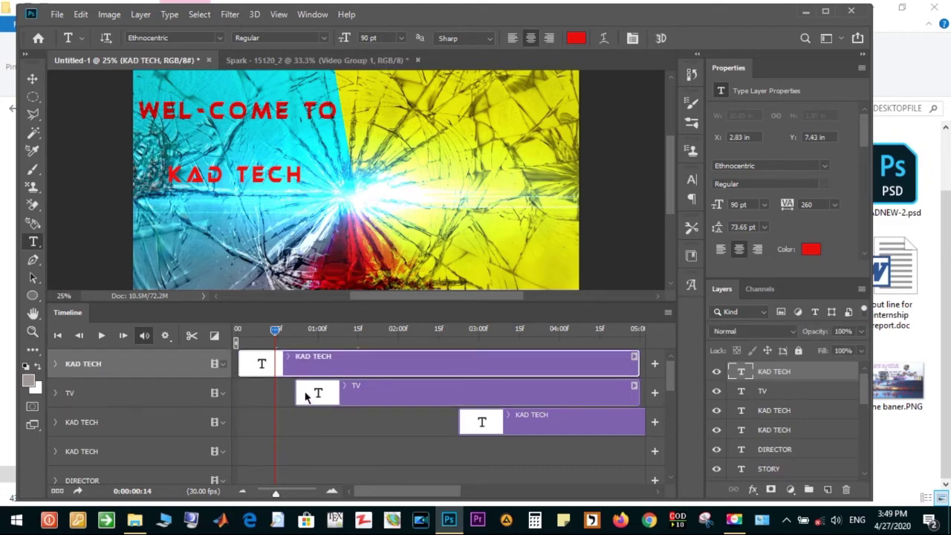
{"action": "left_click_drag", "start_coordinate": [296, 391], "coordinate": [321, 394]}
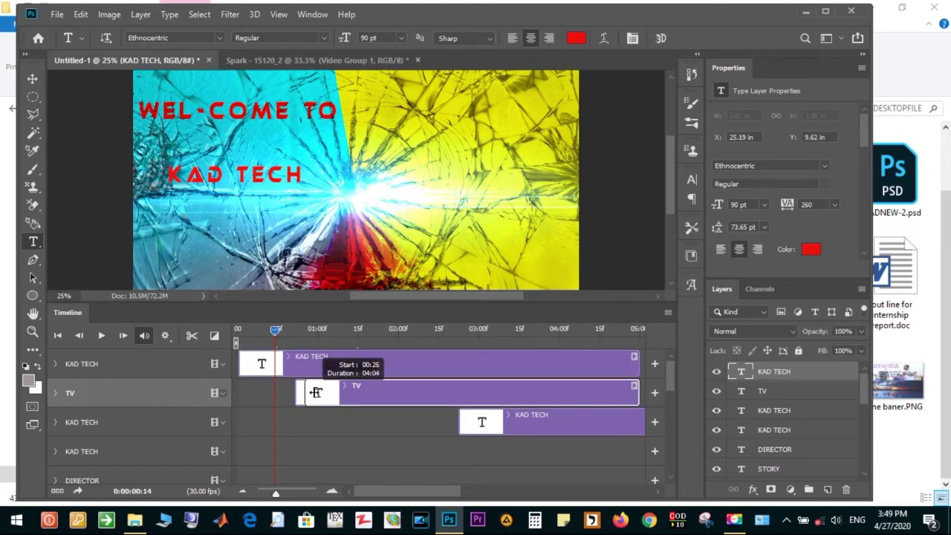
- Delay the top KAD TECH clip to start at 00:14, nudge SUNSHINE later, return to frame 0
{"action": "left_click", "coordinate": [259, 364]}
{"action": "left_click_drag", "start_coordinate": [239, 359], "coordinate": [269, 361]}
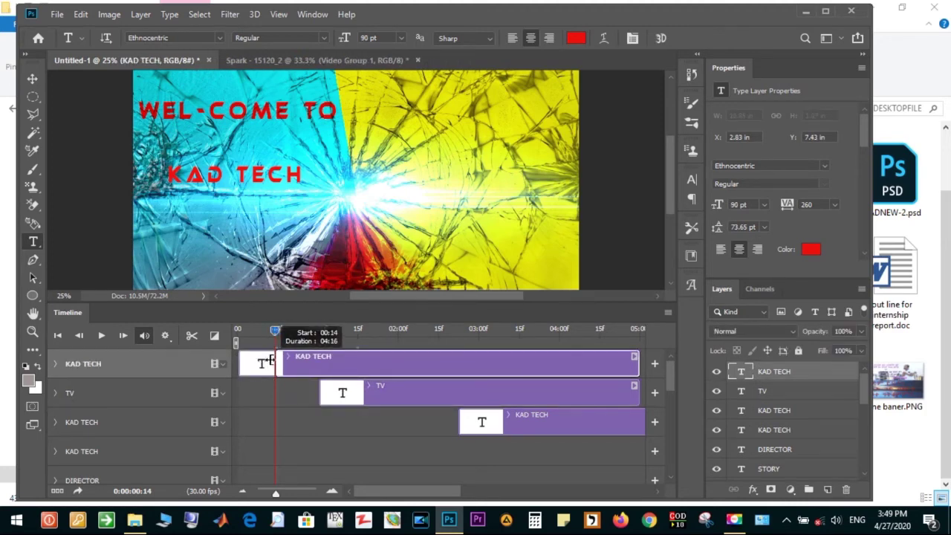
{"action": "left_click_drag", "start_coordinate": [268, 362], "coordinate": [277, 362]}
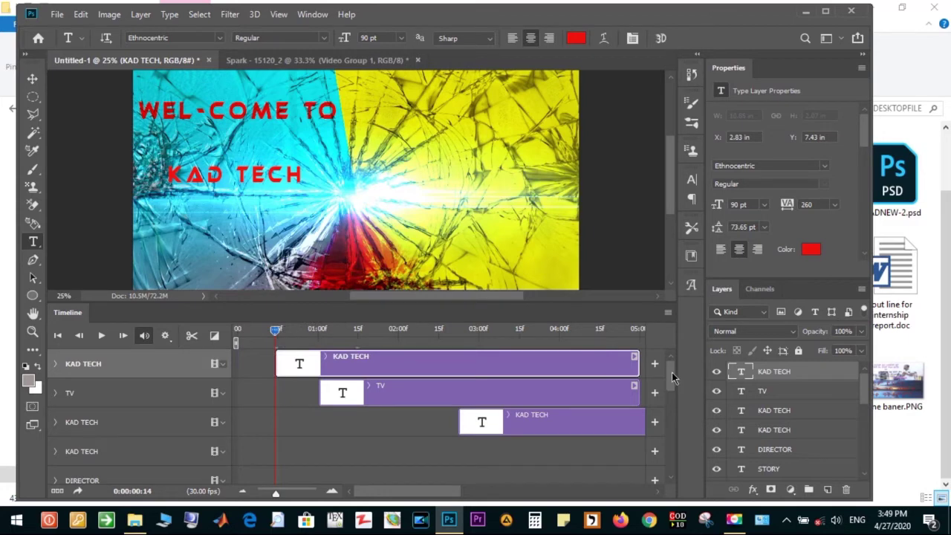
{"action": "left_click_drag", "start_coordinate": [673, 377], "coordinate": [682, 465]}
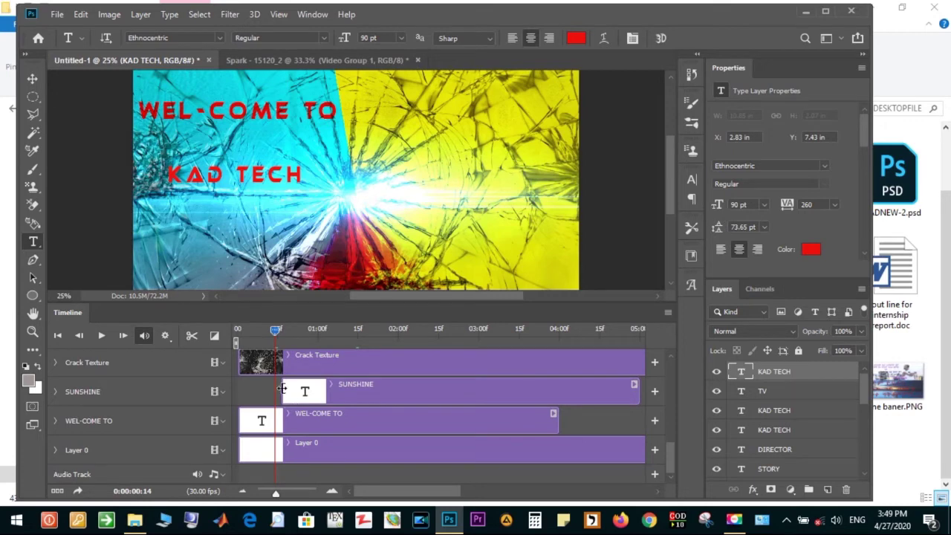
{"action": "left_click_drag", "start_coordinate": [283, 388], "coordinate": [293, 390]}
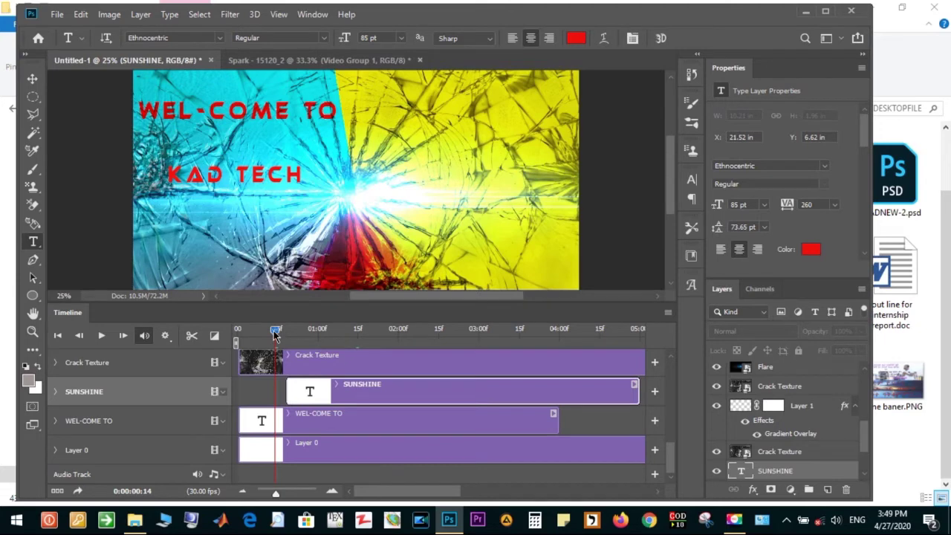
{"action": "left_click_drag", "start_coordinate": [275, 334], "coordinate": [237, 332]}
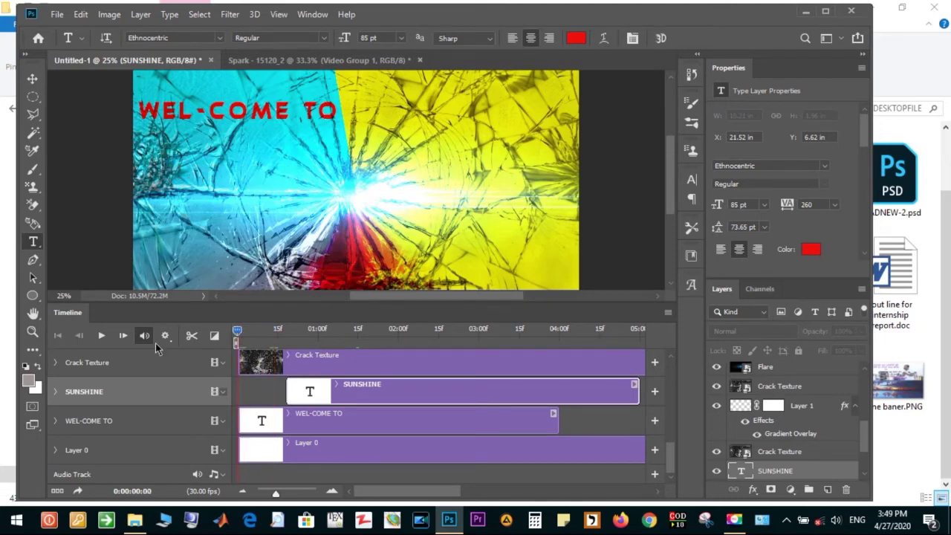
{"action": "left_click", "coordinate": [102, 336]}
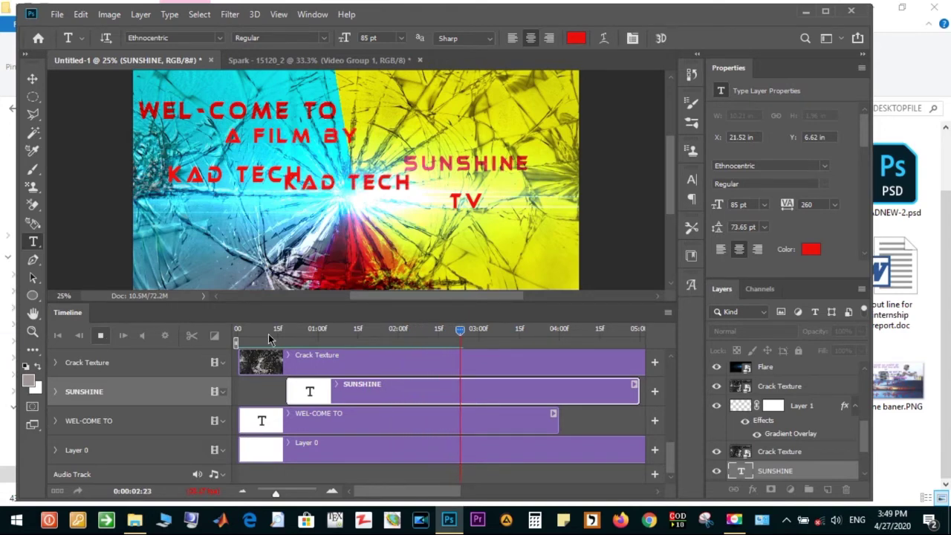
{"action": "left_click", "coordinate": [237, 332]}
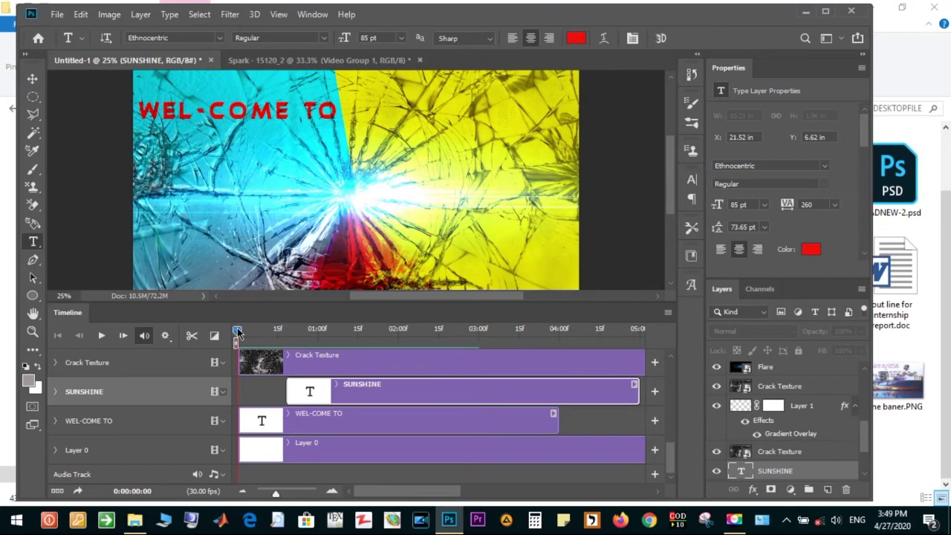
{"action": "left_click", "coordinate": [101, 336]}
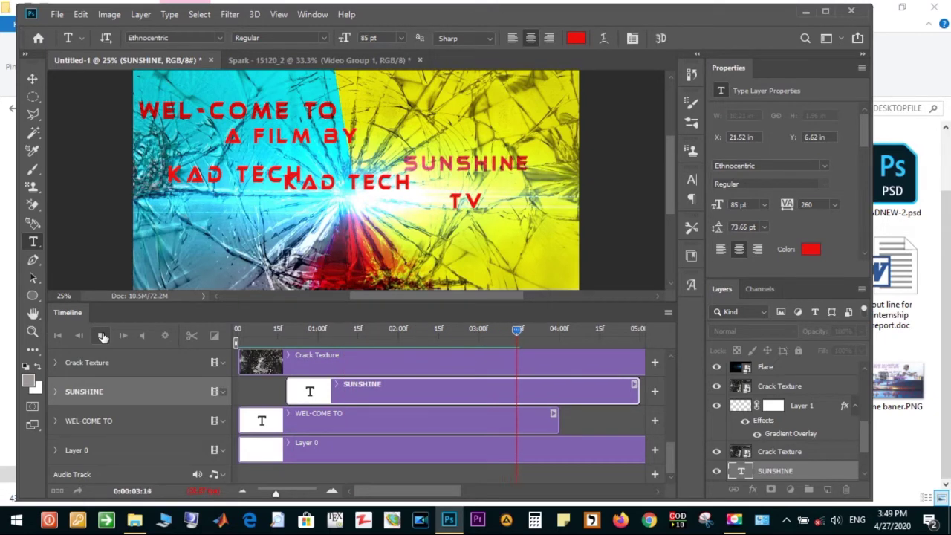
{"action": "left_click", "coordinate": [102, 337]}
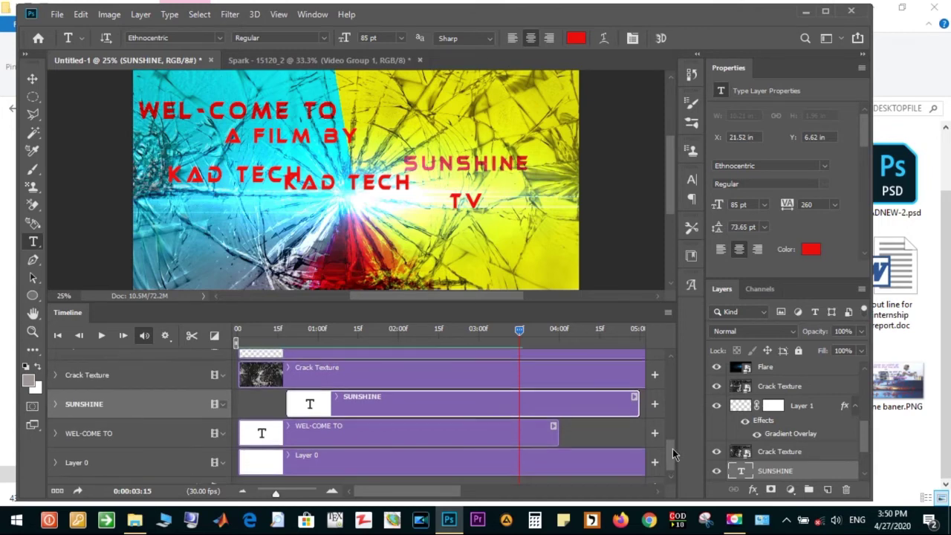
- Extend the Flare clip so it runs much longer
{"action": "left_click_drag", "start_coordinate": [672, 458], "coordinate": [672, 412]}
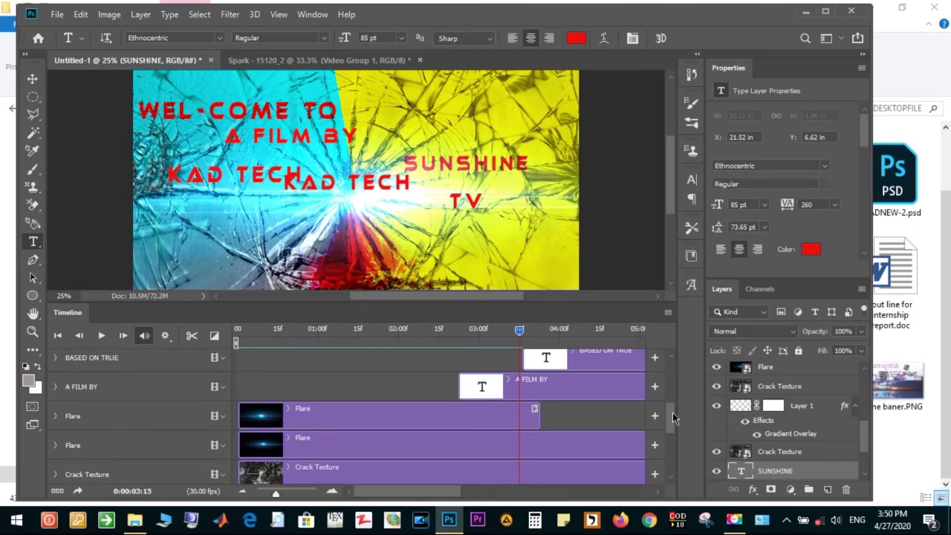
{"action": "left_click_drag", "start_coordinate": [672, 418], "coordinate": [673, 421]}
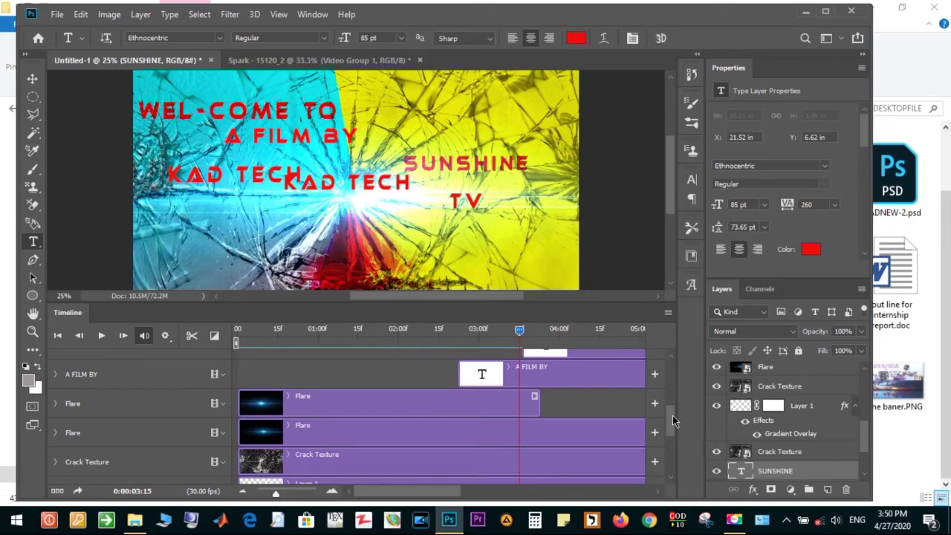
{"action": "left_click_drag", "start_coordinate": [538, 398], "coordinate": [645, 402]}
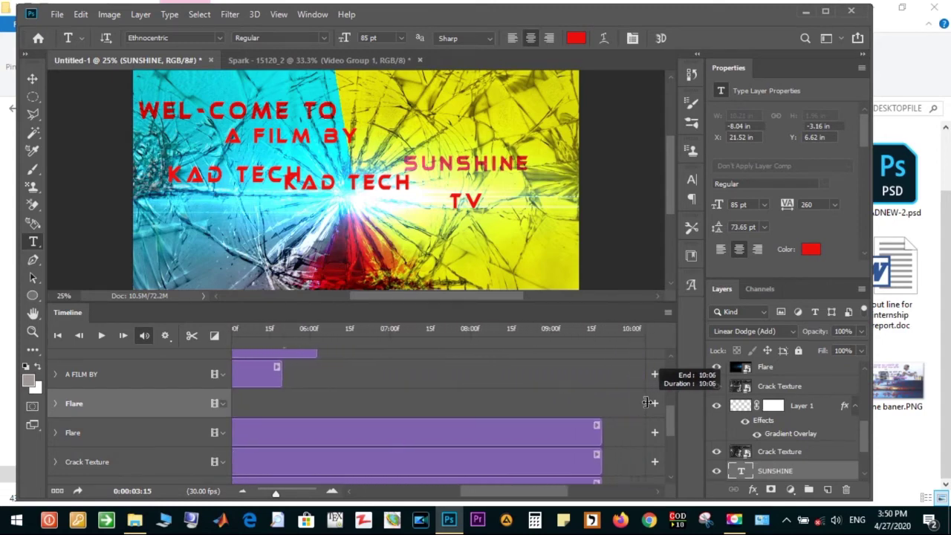
{"action": "left_click_drag", "start_coordinate": [646, 401], "coordinate": [589, 407]}
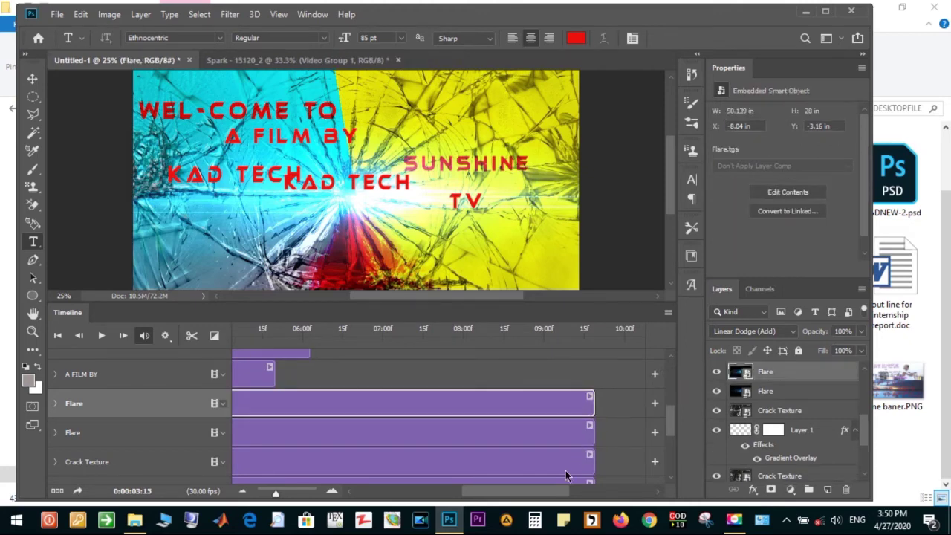
{"action": "left_click_drag", "start_coordinate": [551, 495], "coordinate": [418, 483]}
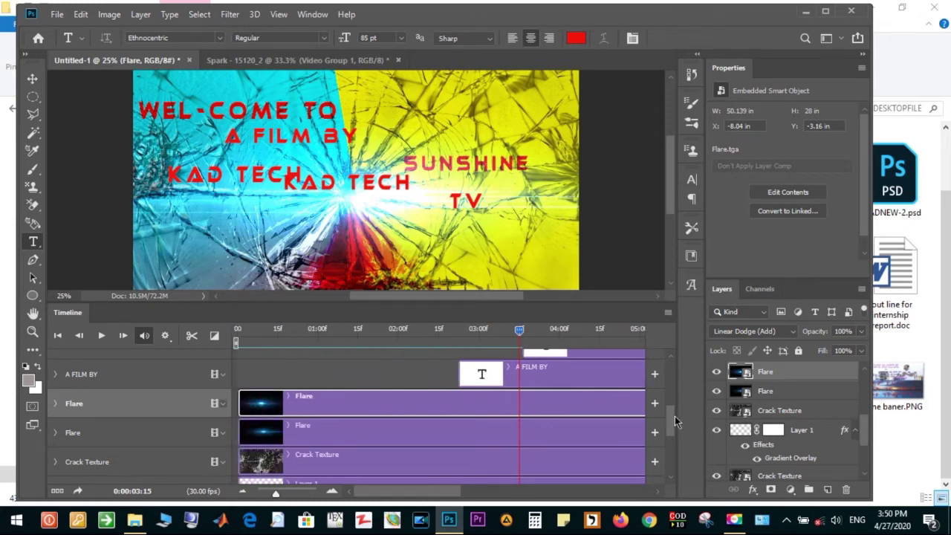
{"action": "left_click_drag", "start_coordinate": [669, 418], "coordinate": [673, 438]}
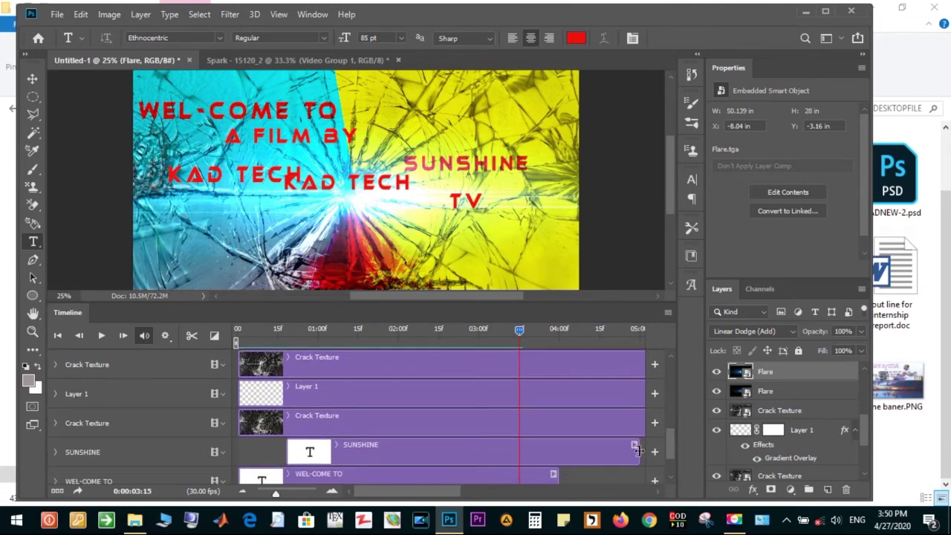
- Trim the SUNSHINE, WEL-COME TO and TV clips to end at the 03:15 playhead
{"action": "left_click_drag", "start_coordinate": [637, 448], "coordinate": [525, 454]}
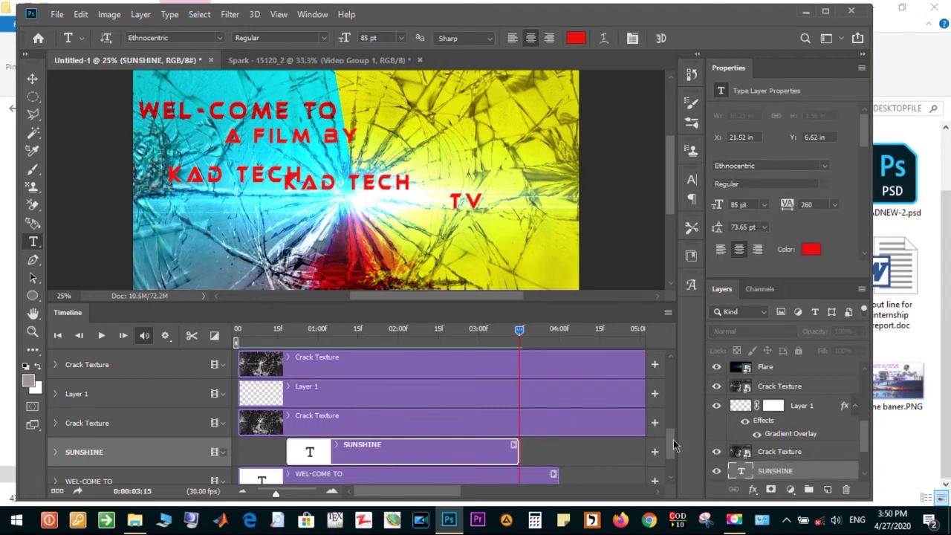
{"action": "scroll", "coordinate": [674, 445], "scroll_direction": "down", "scroll_amount": 2}
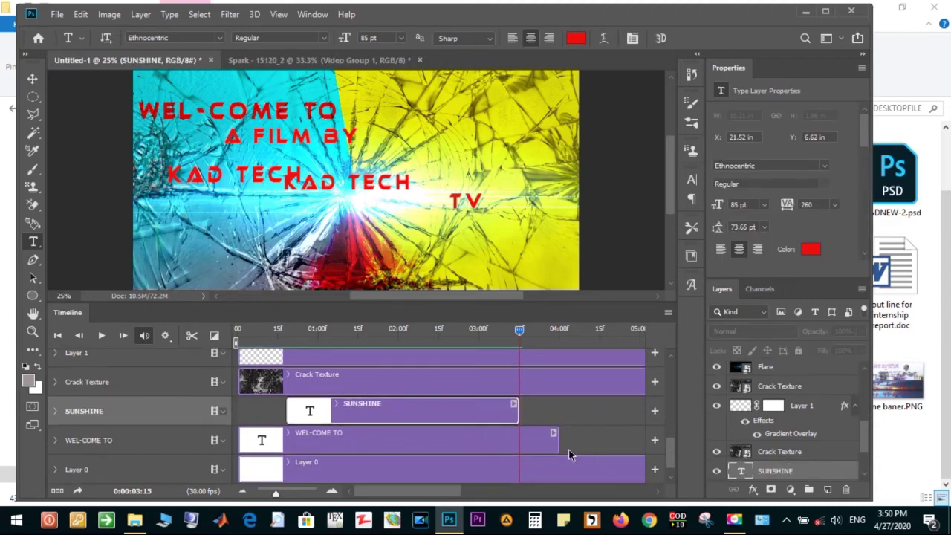
{"action": "left_click_drag", "start_coordinate": [555, 442], "coordinate": [525, 443]}
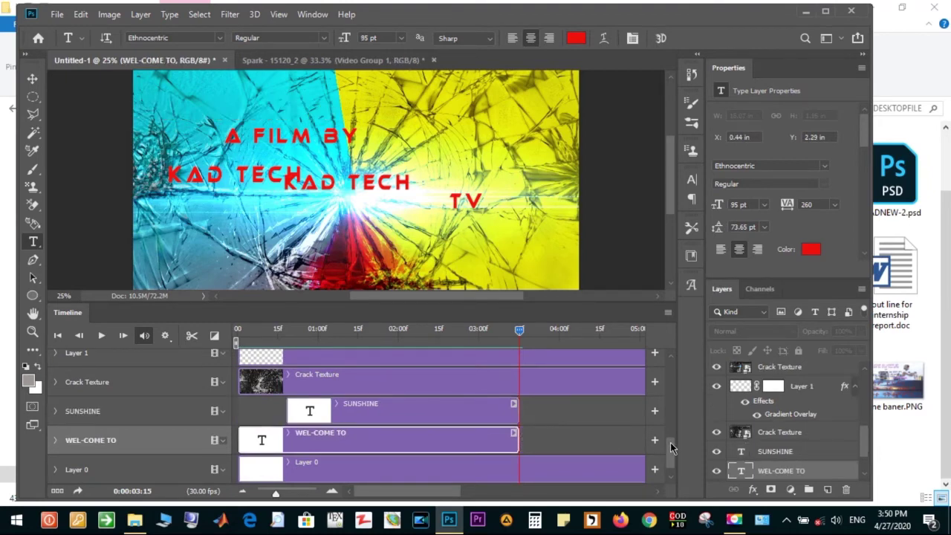
{"action": "mouse_move", "coordinate": [669, 447]}
{"action": "left_mouse_down"}
{"action": "mouse_move", "coordinate": [671, 462]}
{"action": "mouse_move", "coordinate": [673, 395]}
{"action": "mouse_move", "coordinate": [679, 415]}
{"action": "mouse_move", "coordinate": [670, 371]}
{"action": "left_mouse_up"}
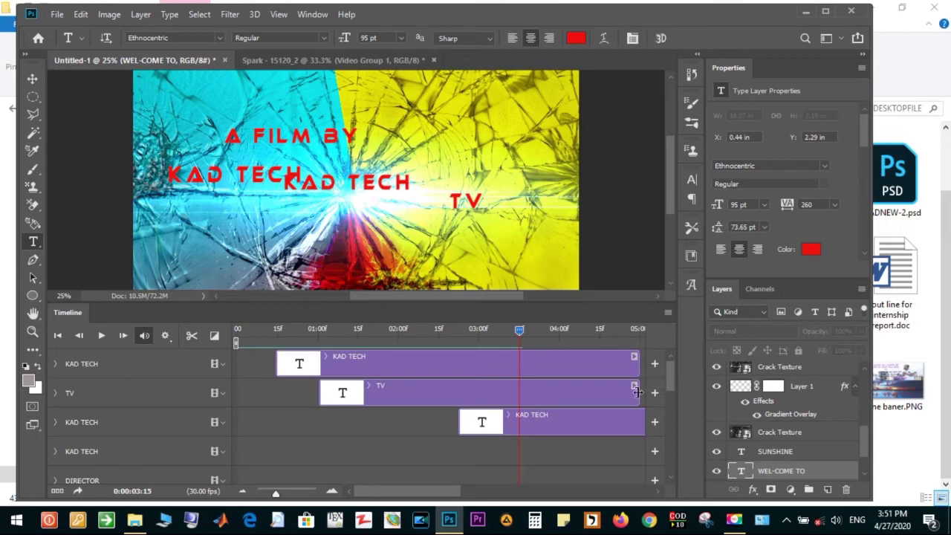
{"action": "left_click_drag", "start_coordinate": [637, 388], "coordinate": [523, 391]}
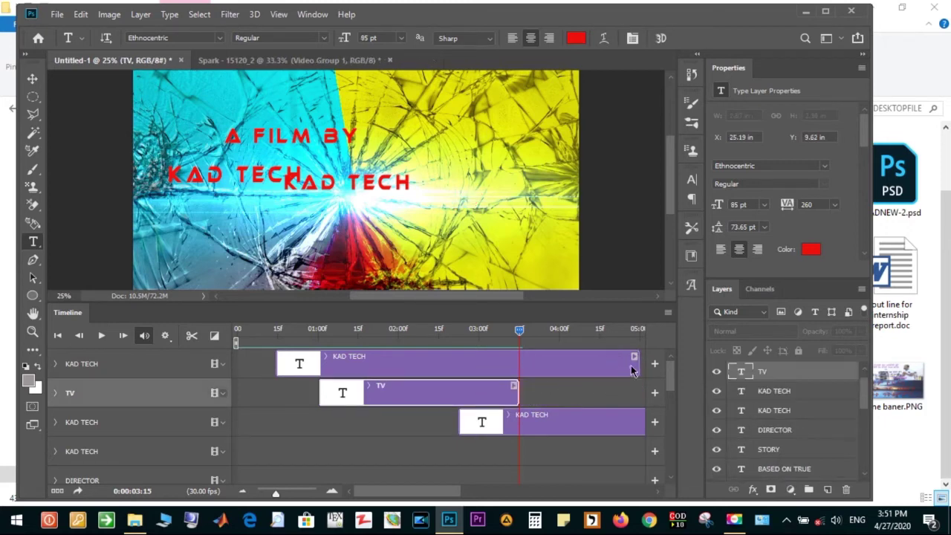
- End the KAD TECH clip at the playhead and delay the third KAD TECH and A FILM BY starts
{"action": "left_click_drag", "start_coordinate": [636, 361], "coordinate": [567, 367]}
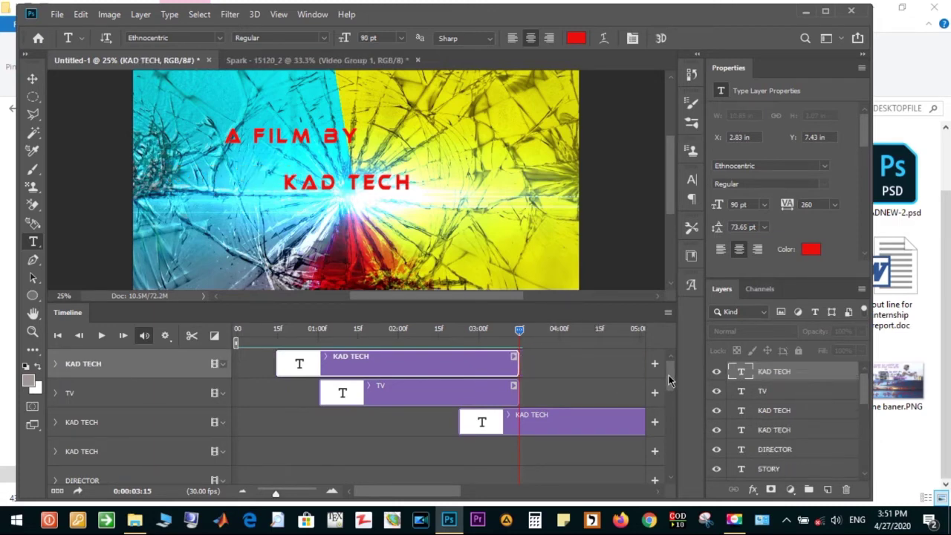
{"action": "left_click_drag", "start_coordinate": [459, 425], "coordinate": [519, 424]}
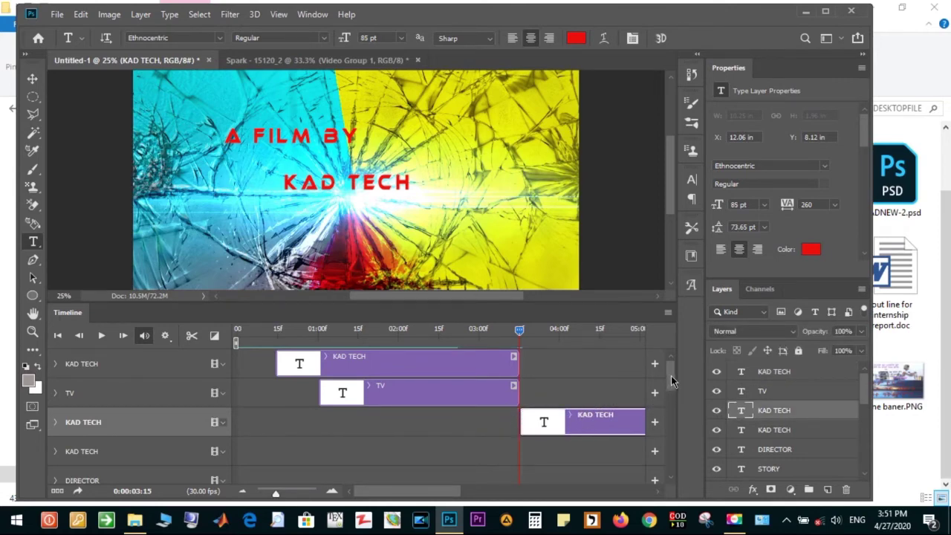
{"action": "scroll", "coordinate": [672, 387], "scroll_direction": "down", "scroll_amount": 1}
{"action": "left_click_drag", "start_coordinate": [675, 392], "coordinate": [679, 409]}
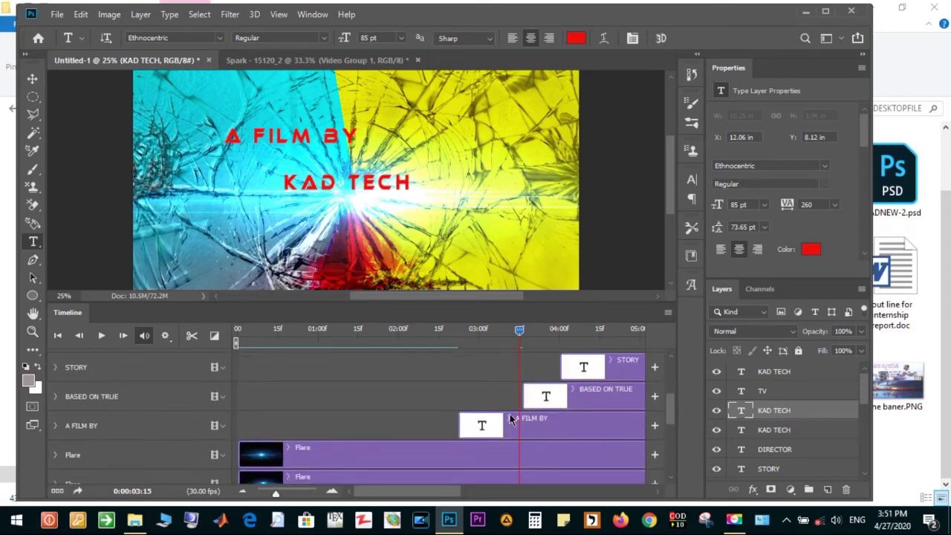
{"action": "left_click_drag", "start_coordinate": [458, 425], "coordinate": [492, 425]}
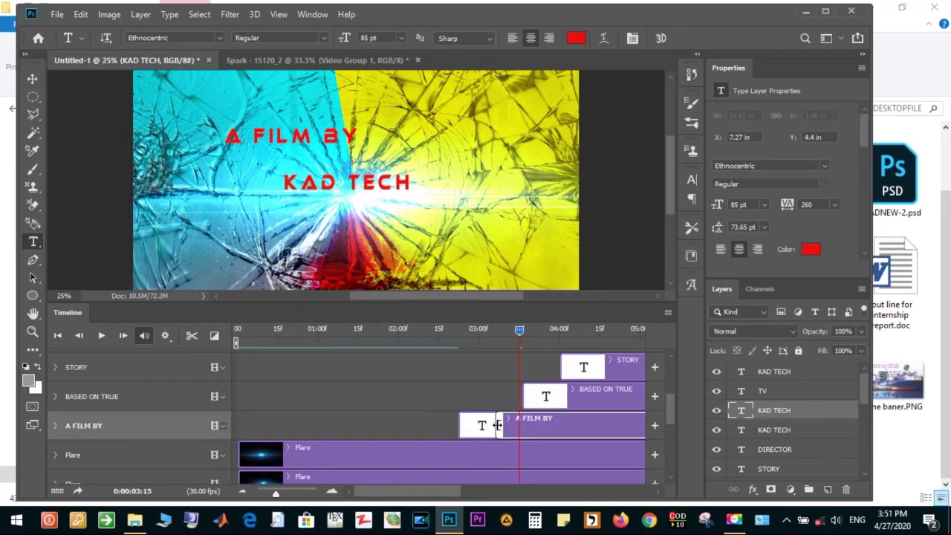
{"action": "left_click_drag", "start_coordinate": [492, 425], "coordinate": [498, 425]}
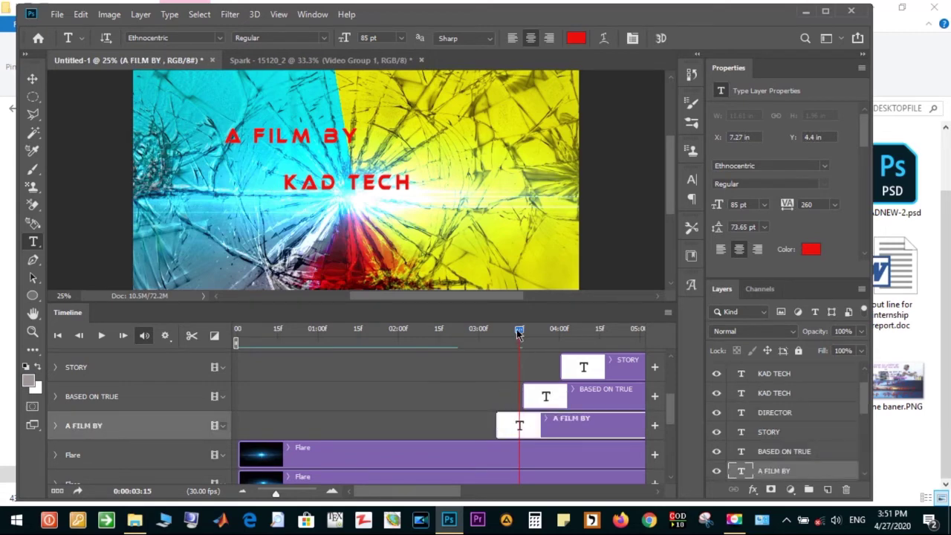
- Move the playhead back to about 3:09 and end the TV and KAD TECH clips slightly earlier
{"action": "mouse_move", "coordinate": [519, 335]}
{"action": "left_mouse_down"}
{"action": "mouse_move", "coordinate": [489, 334]}
{"action": "mouse_move", "coordinate": [509, 337]}
{"action": "left_mouse_up"}
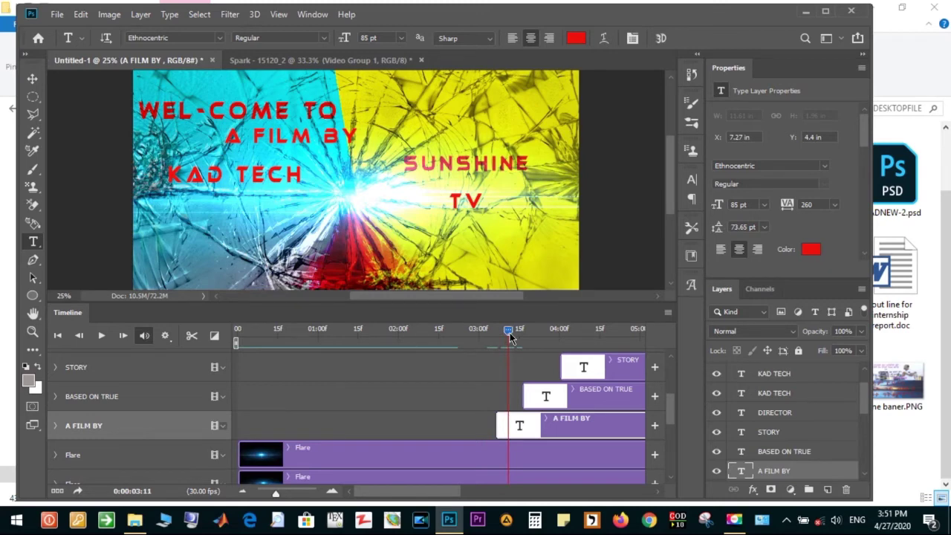
{"action": "left_click_drag", "start_coordinate": [509, 336], "coordinate": [501, 335]}
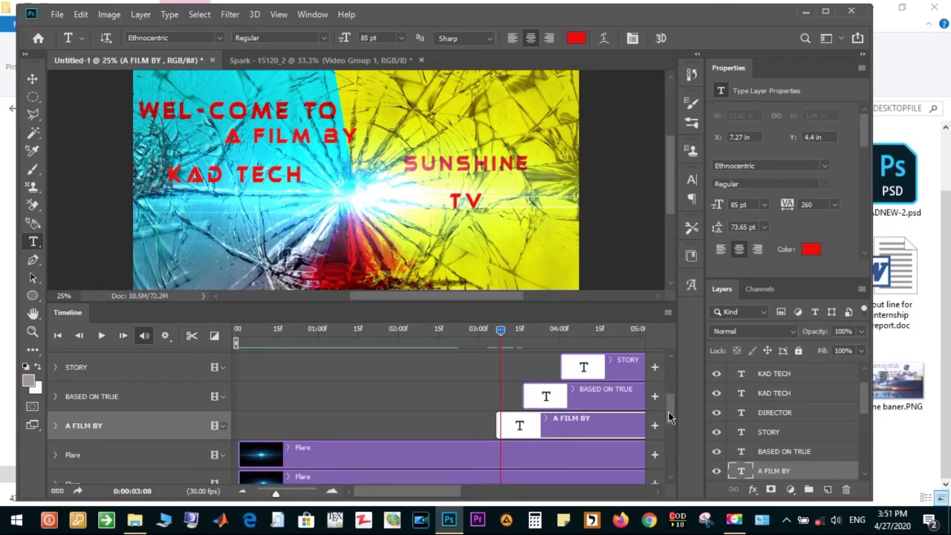
{"action": "left_click_drag", "start_coordinate": [673, 417], "coordinate": [674, 373]}
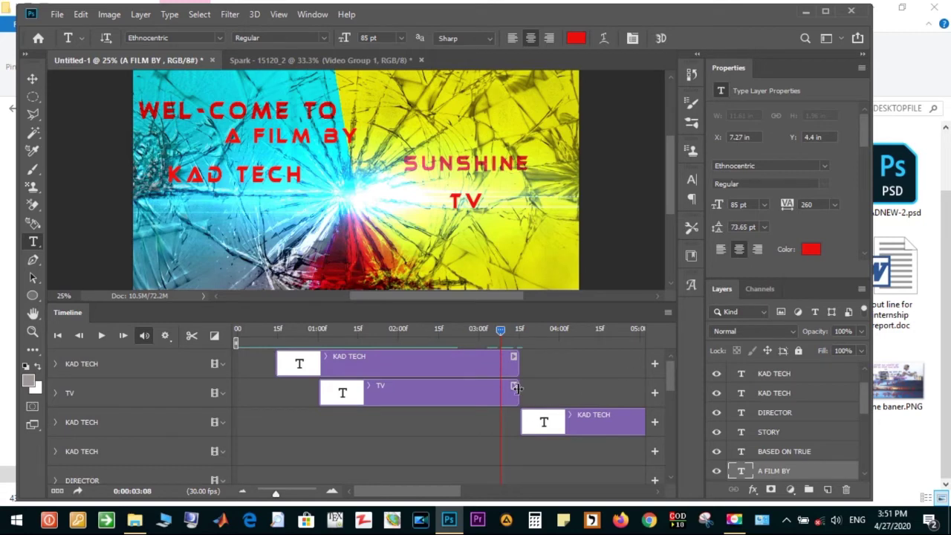
{"action": "left_click_drag", "start_coordinate": [517, 387], "coordinate": [499, 387]}
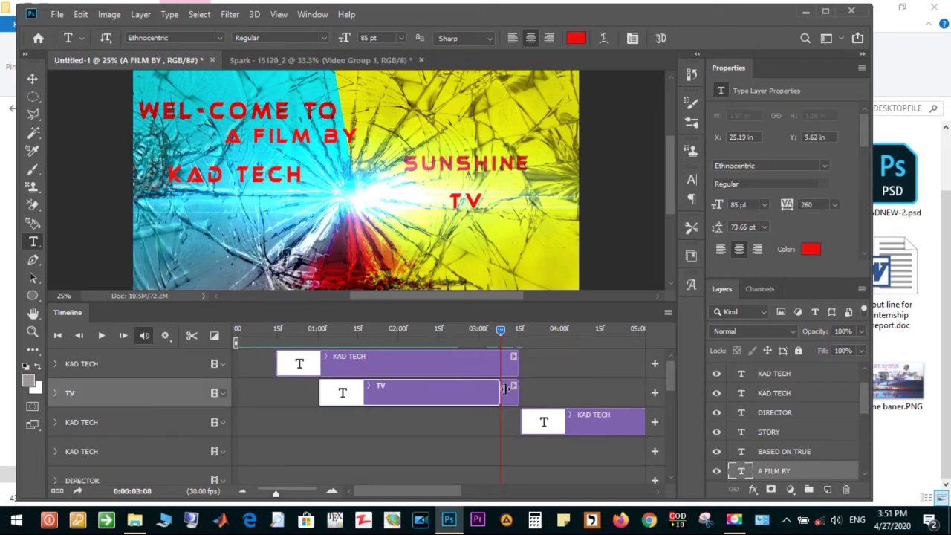
{"action": "left_click_drag", "start_coordinate": [518, 363], "coordinate": [499, 363]}
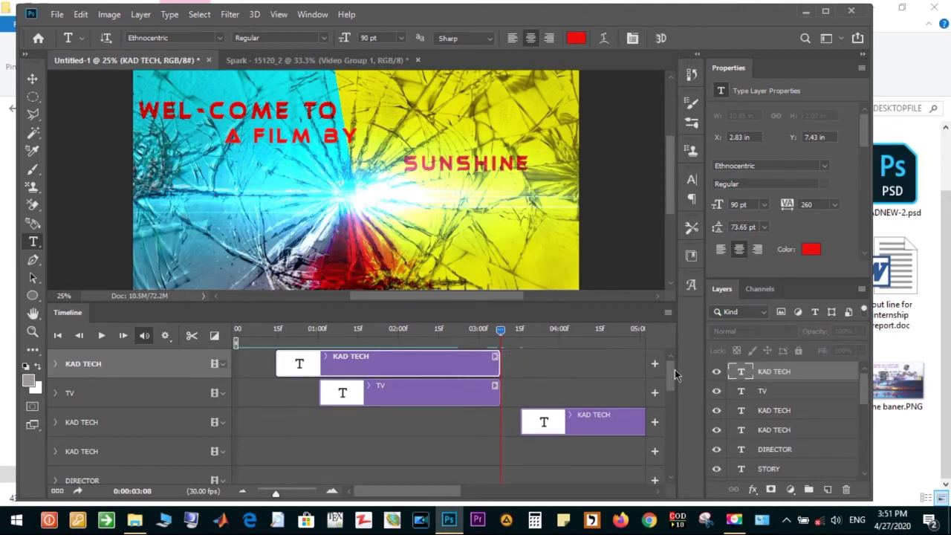
- Trim the WEL-COME TO and SUNSHINE clips to end at 3:08, then start a preview
{"action": "left_click_drag", "start_coordinate": [669, 369], "coordinate": [678, 421]}
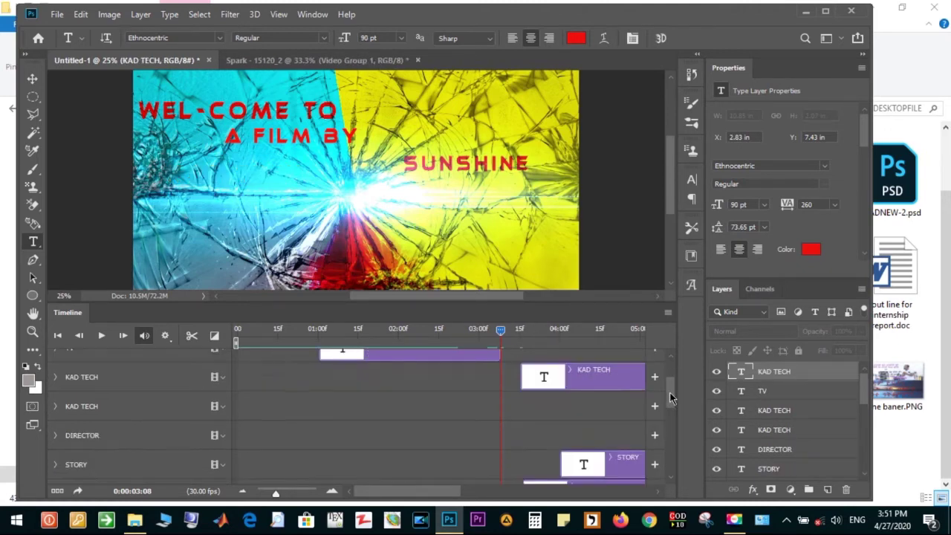
{"action": "scroll", "coordinate": [681, 446], "scroll_direction": "down", "scroll_amount": 2}
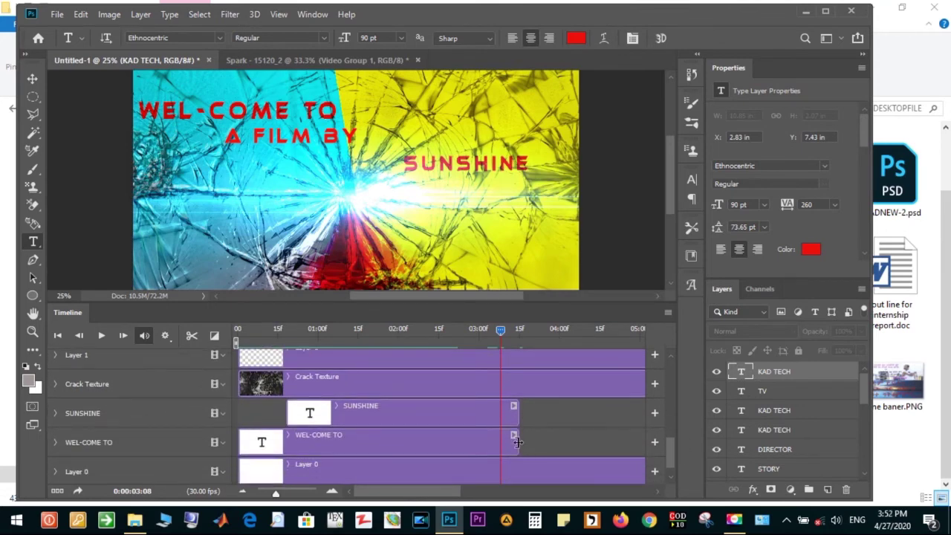
{"action": "left_click_drag", "start_coordinate": [515, 441], "coordinate": [497, 441]}
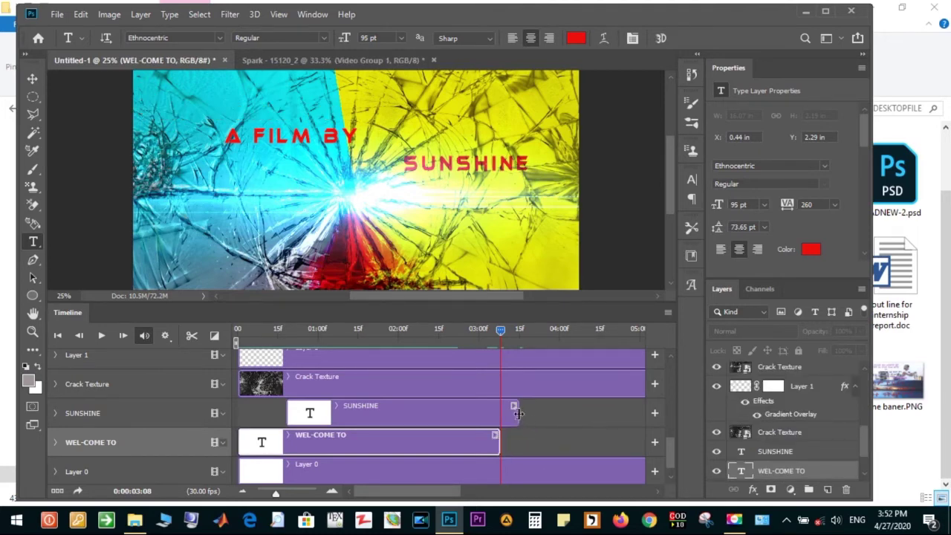
{"action": "left_click_drag", "start_coordinate": [518, 414], "coordinate": [503, 418]}
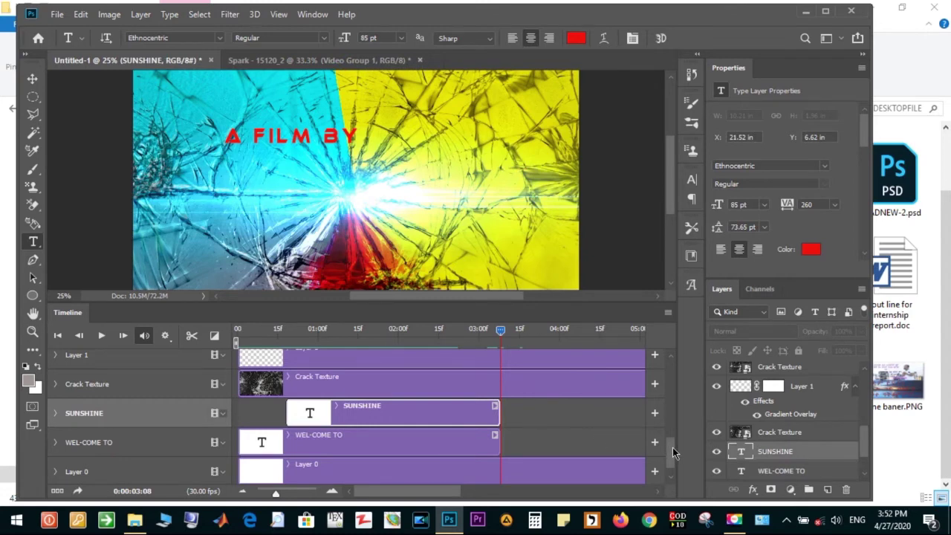
{"action": "scroll", "coordinate": [673, 445], "scroll_direction": "up", "scroll_amount": 5}
{"action": "scroll", "coordinate": [675, 425], "scroll_direction": "down", "scroll_amount": 5}
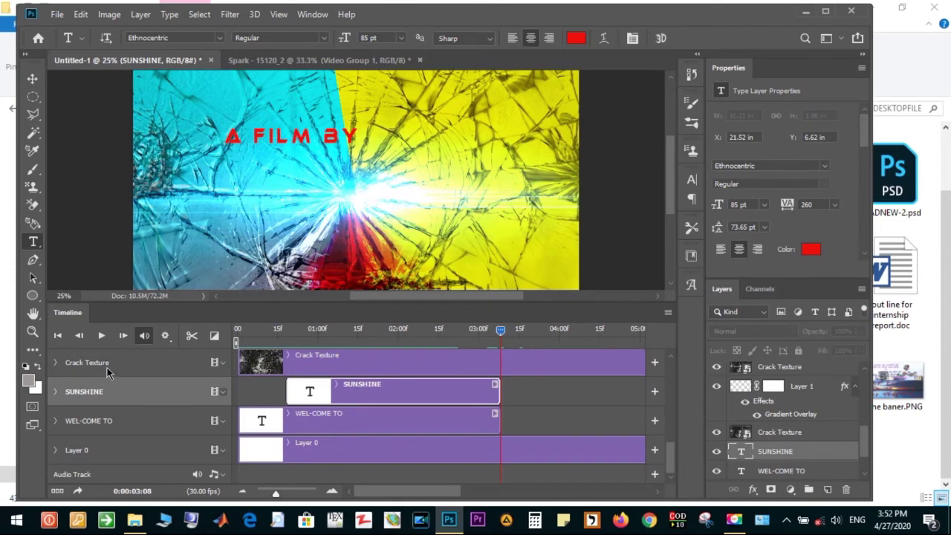
{"action": "left_click", "coordinate": [102, 335]}
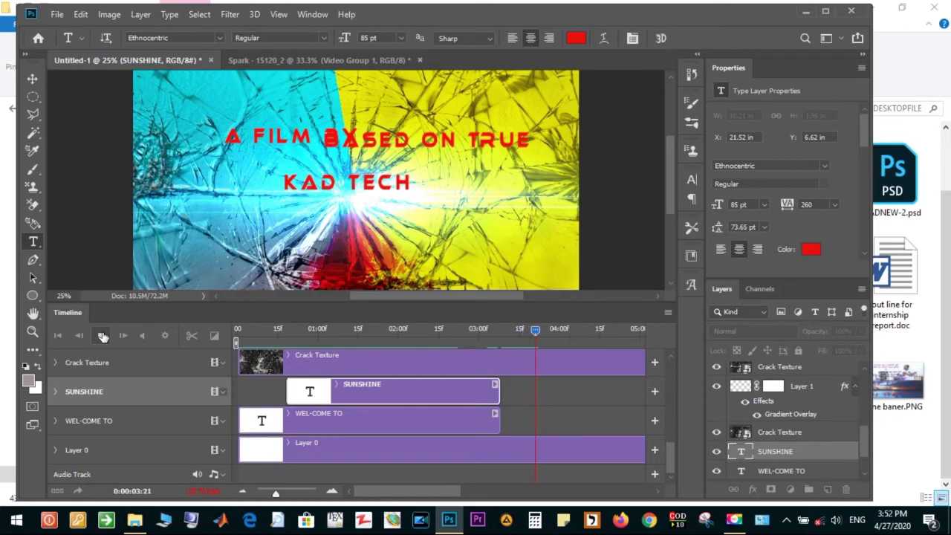
- Stop the preview at 3:25, scroll to the A FILM BY rows and select BASED ON TRUE
{"action": "left_click", "coordinate": [102, 335]}
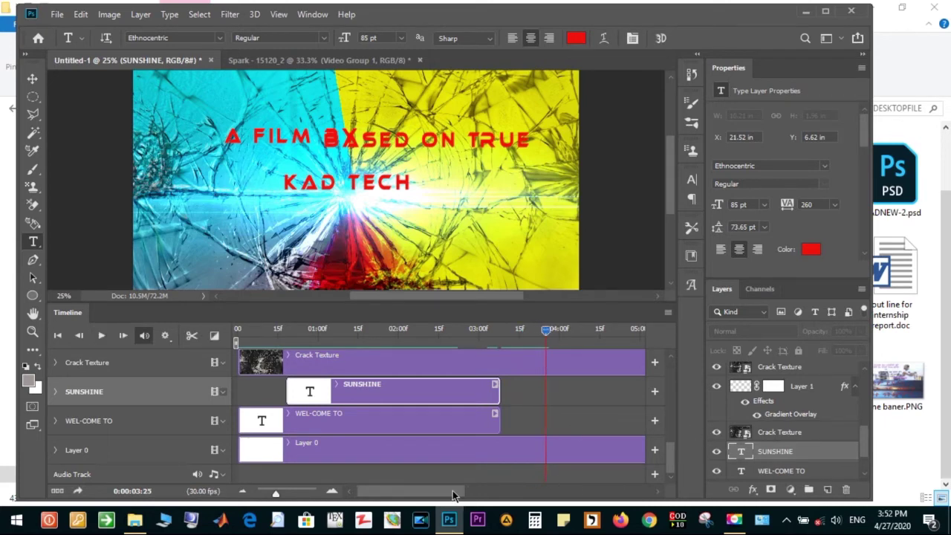
{"action": "left_click_drag", "start_coordinate": [445, 497], "coordinate": [485, 497]}
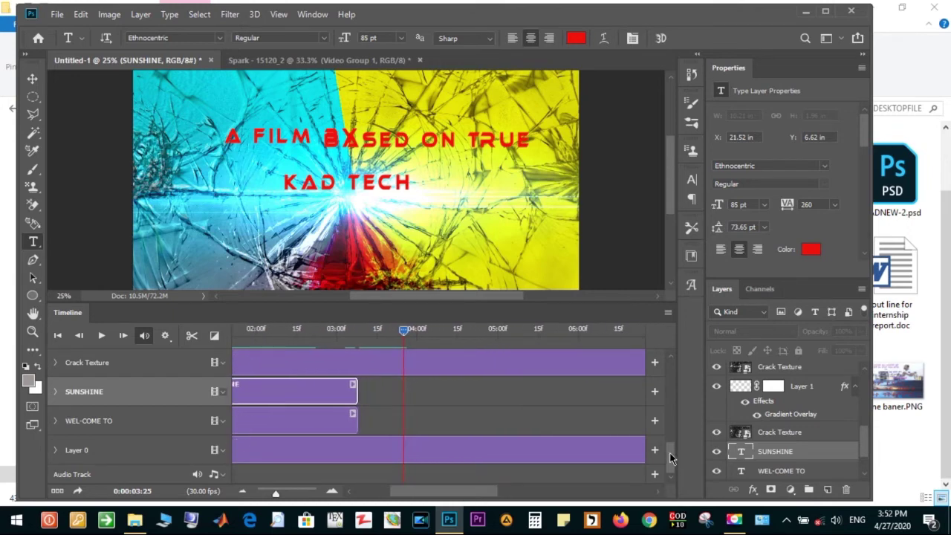
{"action": "left_click_drag", "start_coordinate": [669, 452], "coordinate": [665, 393]}
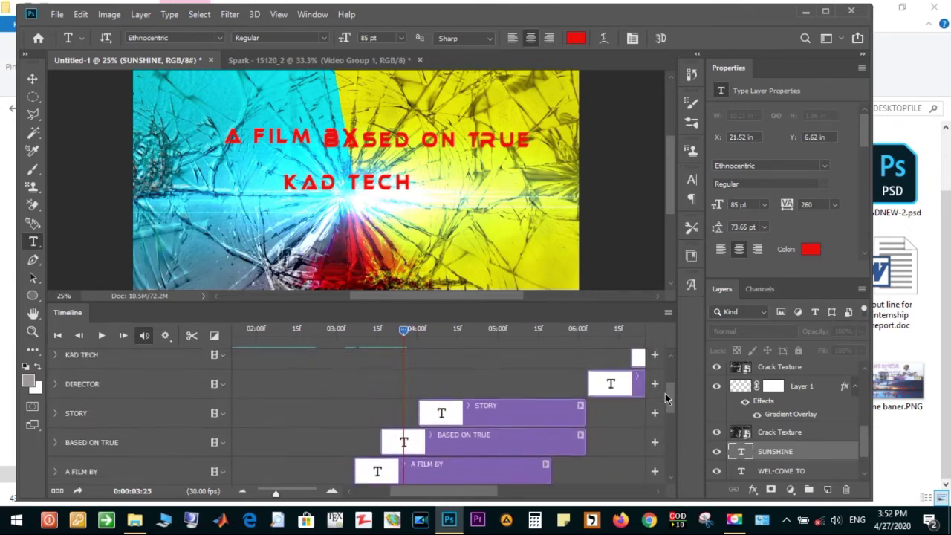
{"action": "left_click_drag", "start_coordinate": [665, 393], "coordinate": [667, 407]}
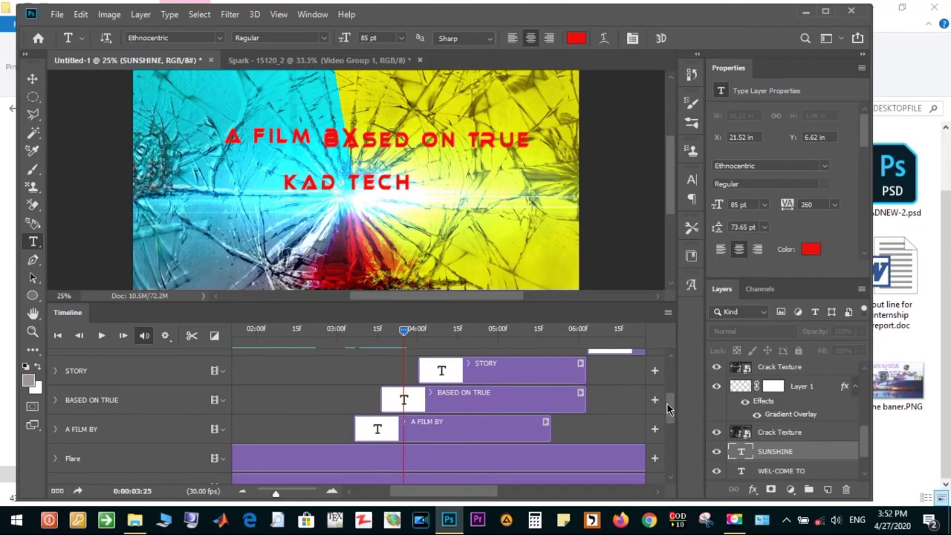
{"action": "left_click", "coordinate": [442, 398]}
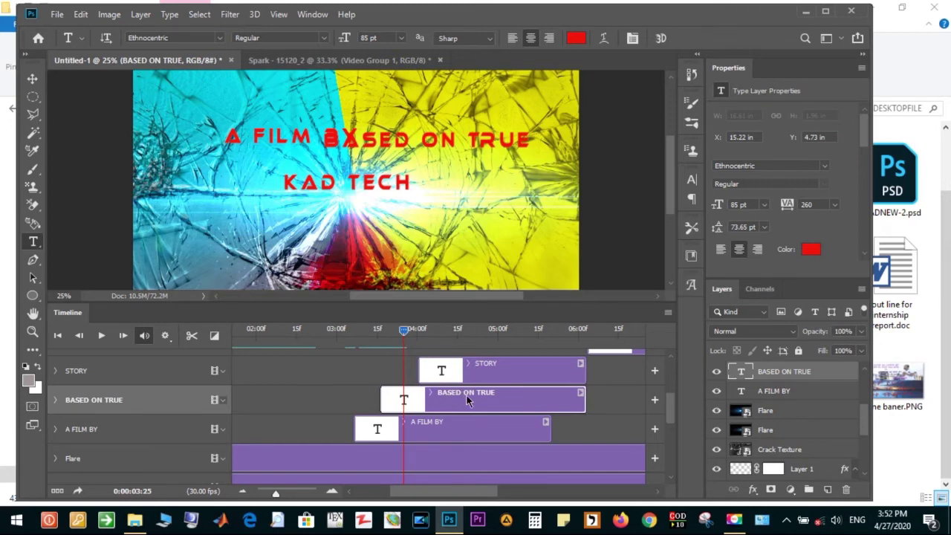
- Start BASED ON TRUE later and move the STORY clip to begin after it
{"action": "left_click_drag", "start_coordinate": [474, 396], "coordinate": [475, 397]}
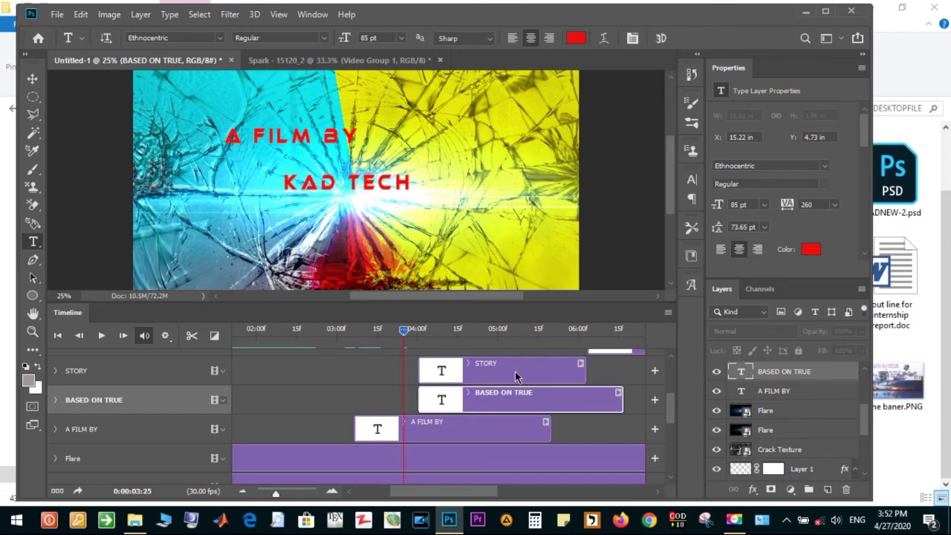
{"action": "left_click", "coordinate": [482, 370]}
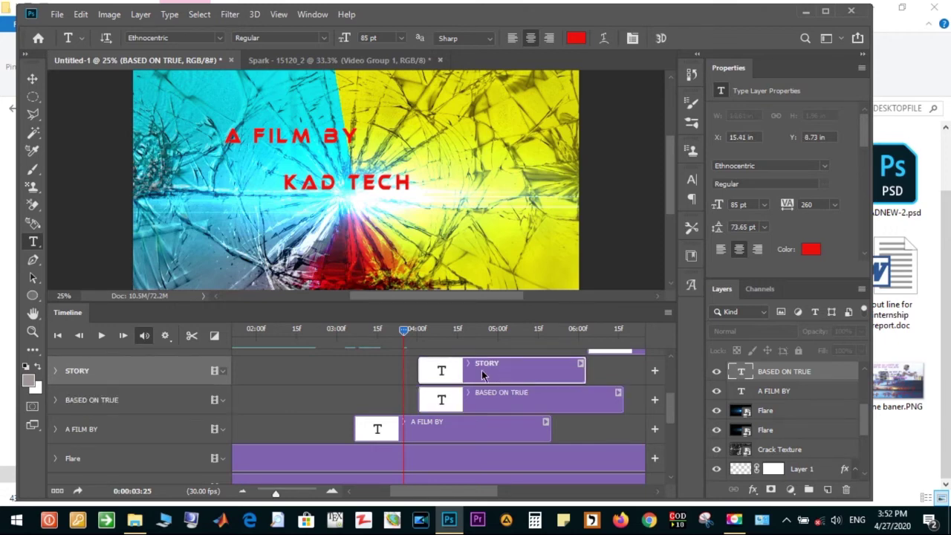
{"action": "left_click_drag", "start_coordinate": [484, 372], "coordinate": [516, 375]}
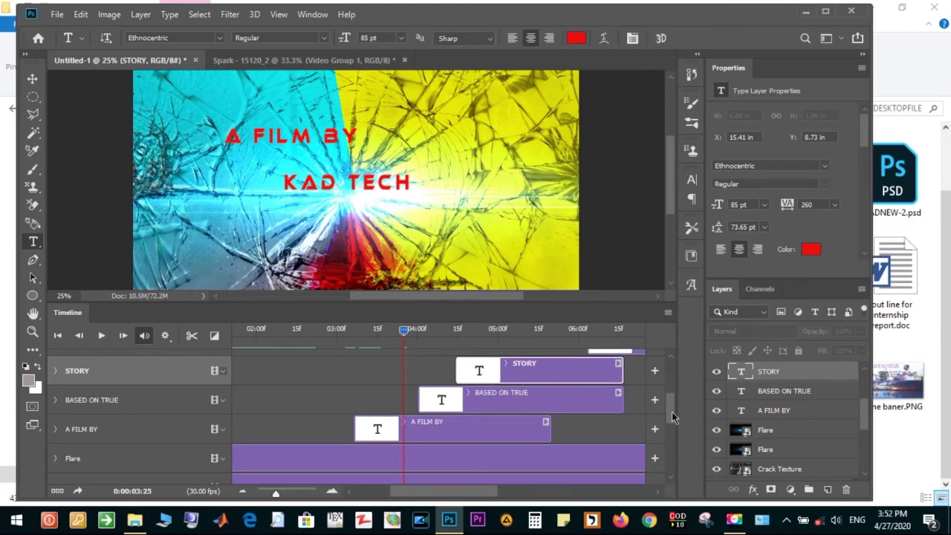
{"action": "scroll", "coordinate": [676, 414], "scroll_direction": "up", "scroll_amount": 2}
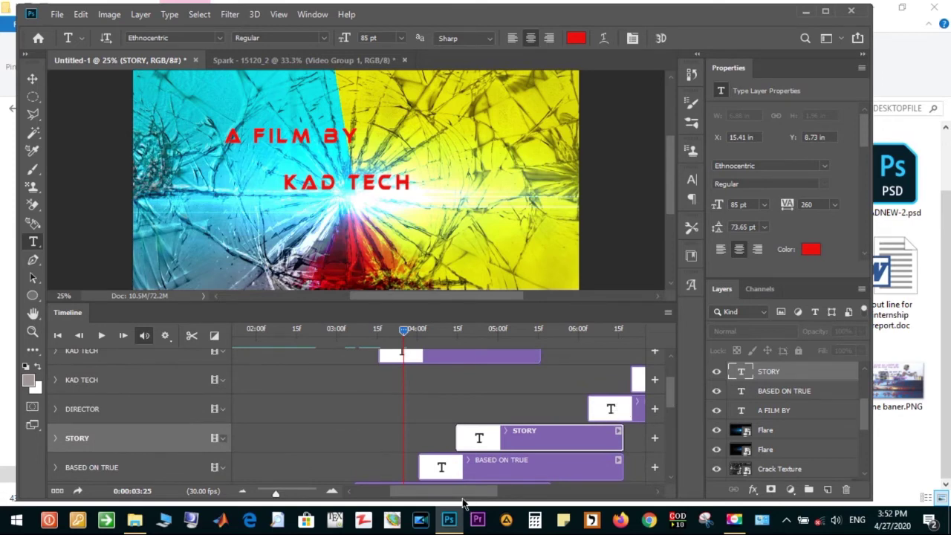
{"action": "left_click_drag", "start_coordinate": [464, 496], "coordinate": [518, 499]}
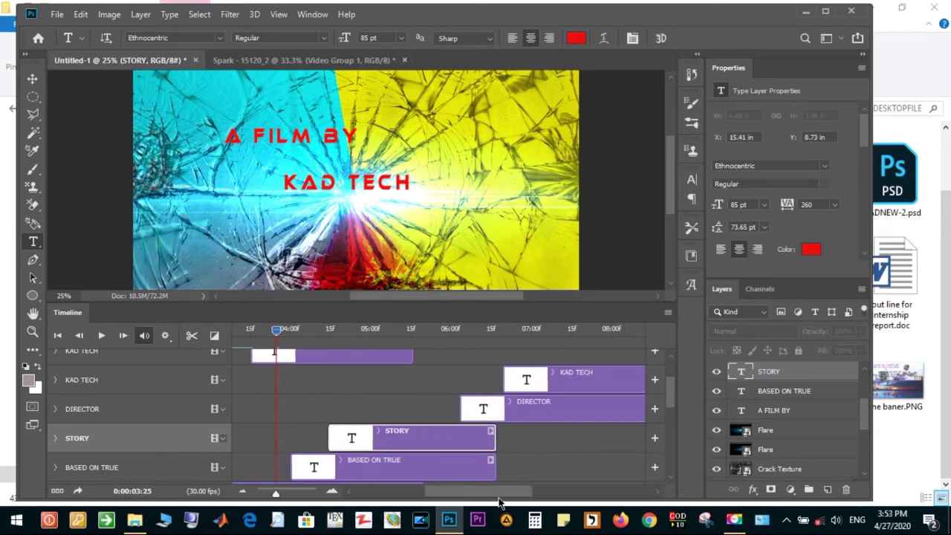
{"action": "left_click_drag", "start_coordinate": [518, 499], "coordinate": [528, 499]}
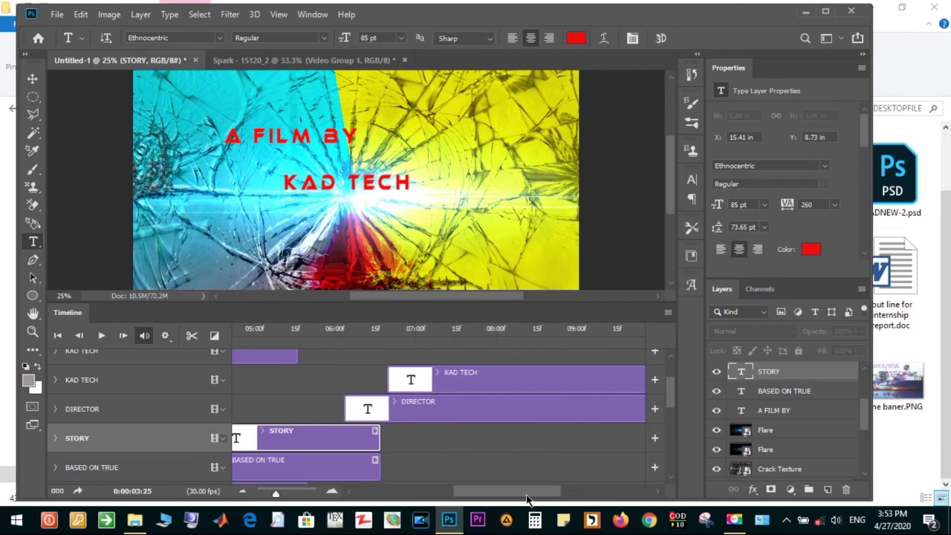
- Push the DIRECTOR clip later and start the KAD TECH clip slightly later
{"action": "left_click_drag", "start_coordinate": [403, 408], "coordinate": [422, 413]}
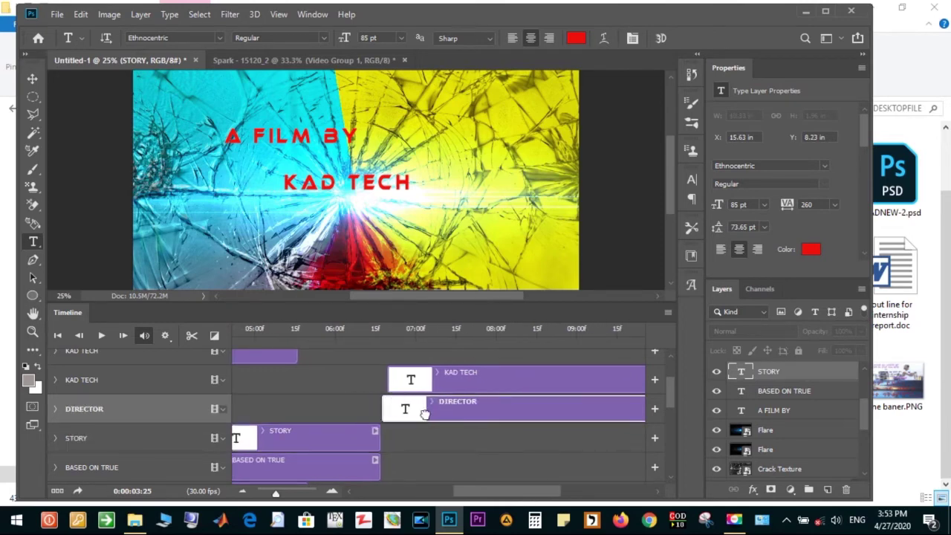
{"action": "mouse_move", "coordinate": [421, 413]}
{"action": "left_mouse_down"}
{"action": "mouse_move", "coordinate": [455, 381]}
{"action": "mouse_move", "coordinate": [468, 380]}
{"action": "left_mouse_up"}
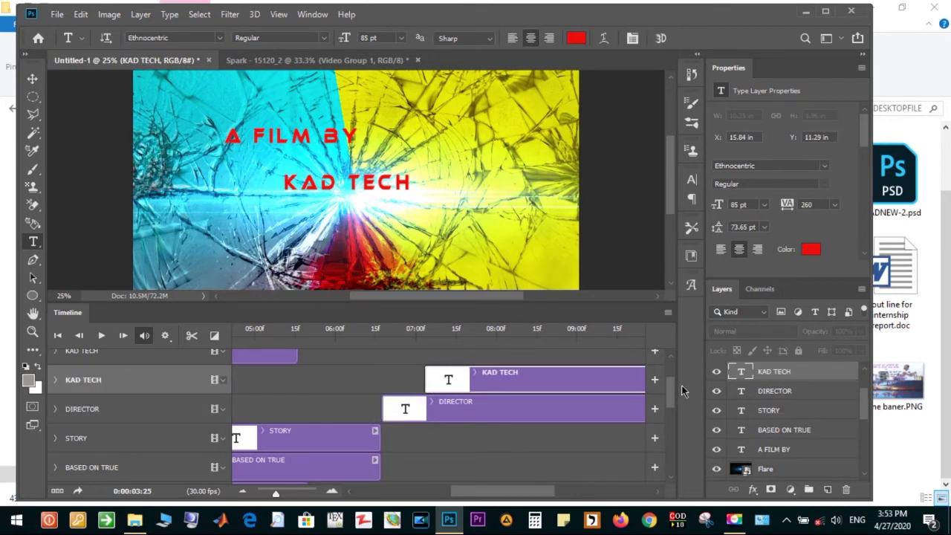
{"action": "left_click_drag", "start_coordinate": [672, 392], "coordinate": [681, 479]}
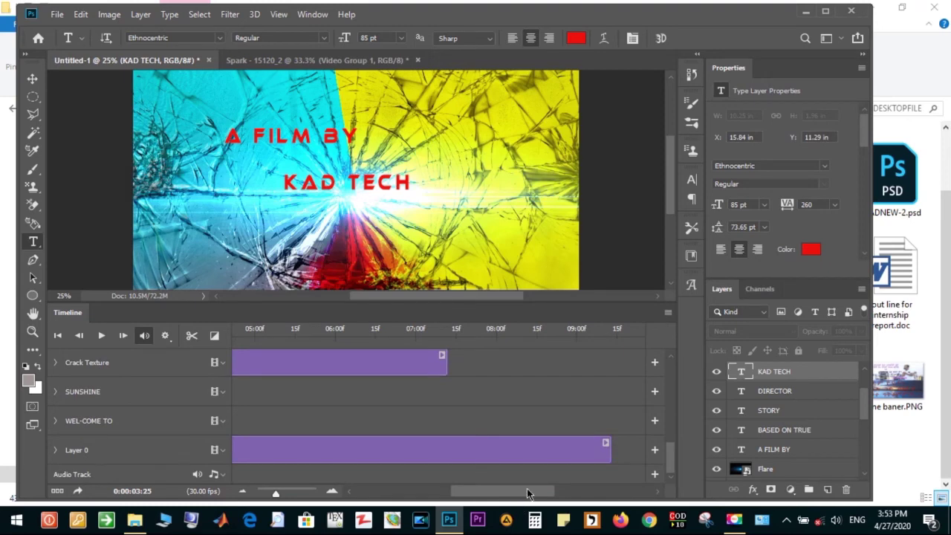
{"action": "left_click_drag", "start_coordinate": [526, 489], "coordinate": [420, 487]}
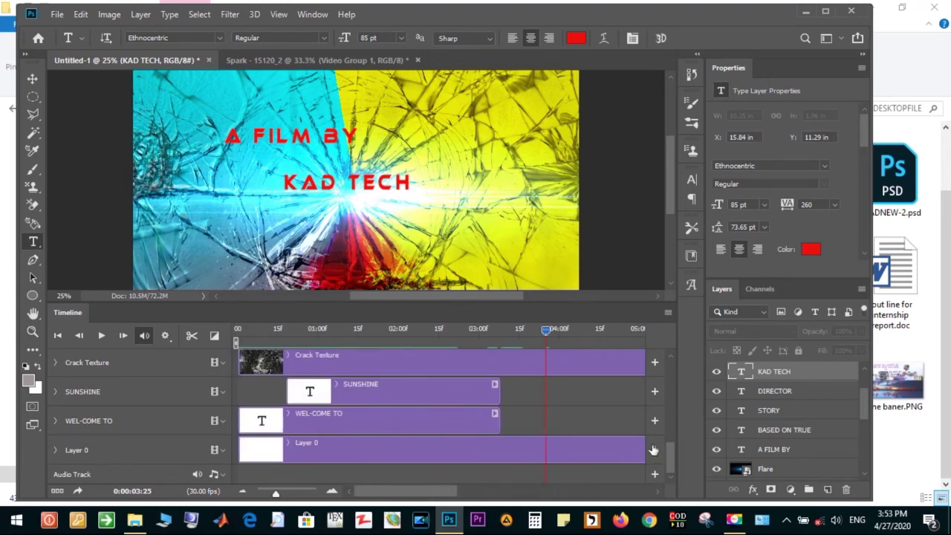
{"action": "mouse_move", "coordinate": [672, 463]}
{"action": "left_mouse_down"}
{"action": "mouse_move", "coordinate": [665, 358]}
{"action": "mouse_move", "coordinate": [676, 411]}
{"action": "mouse_move", "coordinate": [674, 363]}
{"action": "left_mouse_up"}
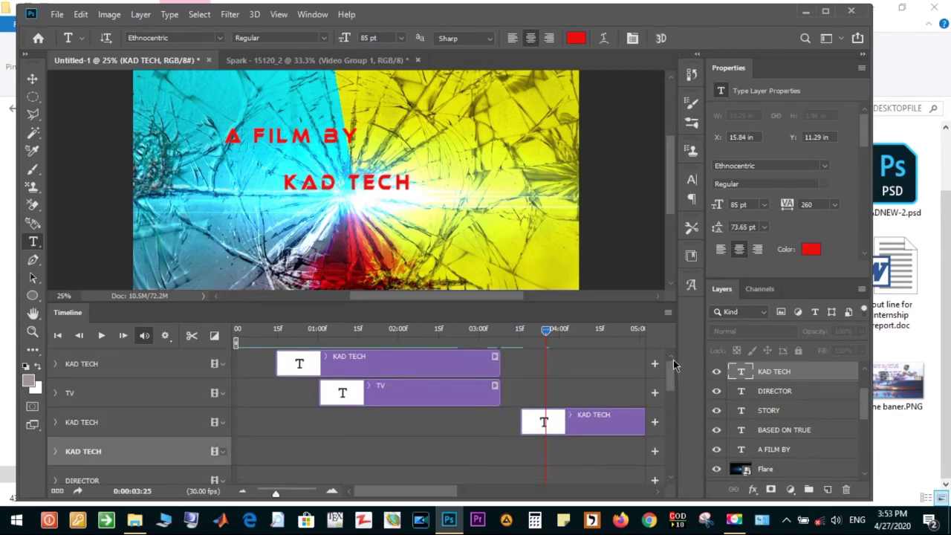
{"action": "left_click_drag", "start_coordinate": [671, 362], "coordinate": [670, 400]}
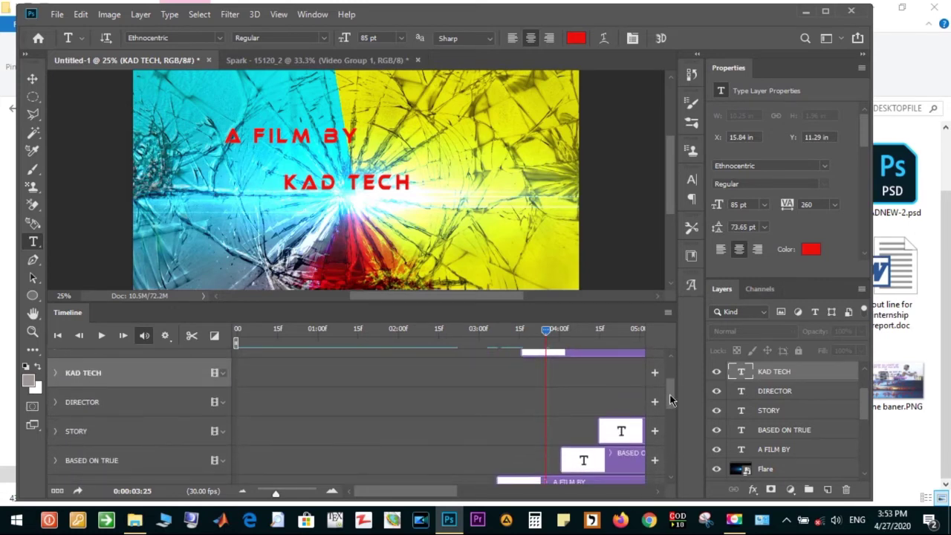
{"action": "left_click_drag", "start_coordinate": [669, 400], "coordinate": [667, 380]}
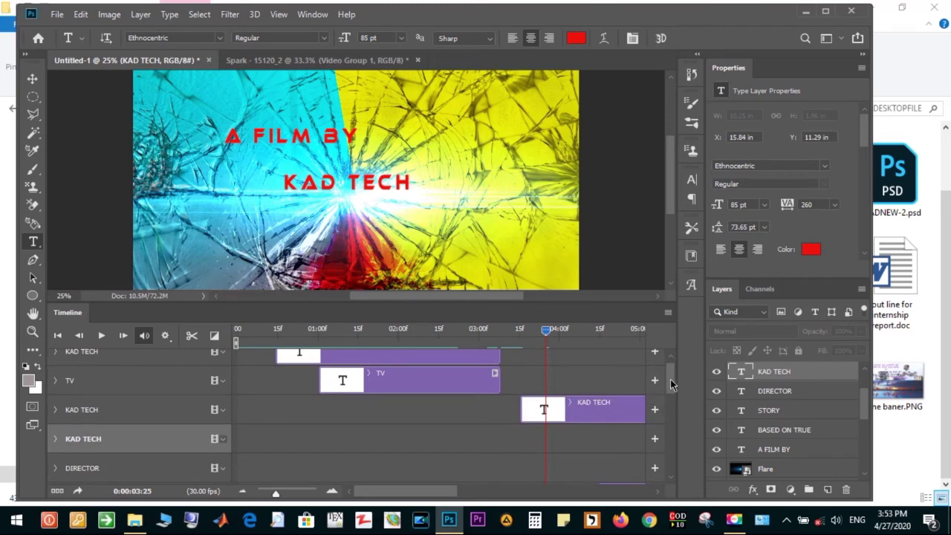
{"action": "left_click_drag", "start_coordinate": [555, 410], "coordinate": [563, 408]}
{"action": "left_click_drag", "start_coordinate": [427, 496], "coordinate": [462, 497]}
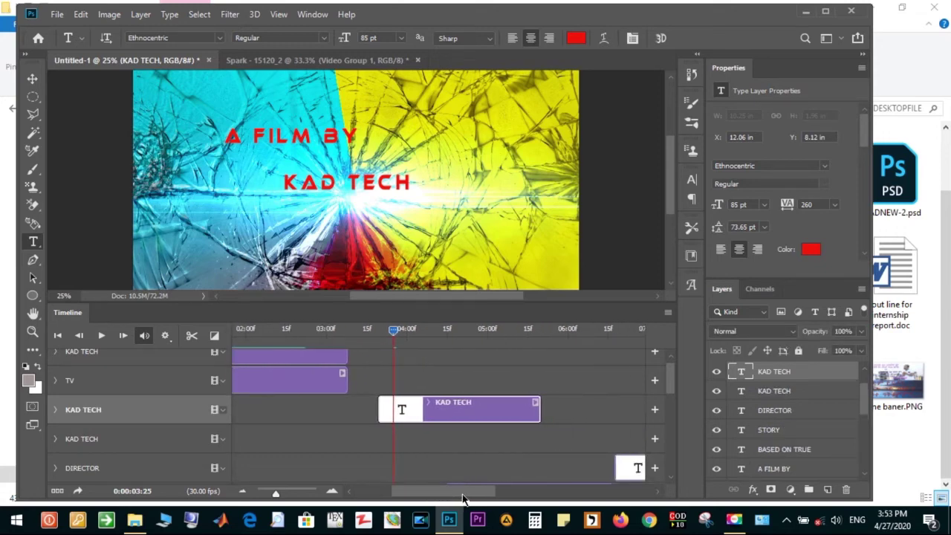
- Nudge KAD TECH later, extend A FILM BY to end at 5:26, then check the frame at 4:01
{"action": "left_click_drag", "start_coordinate": [407, 416], "coordinate": [424, 415]}
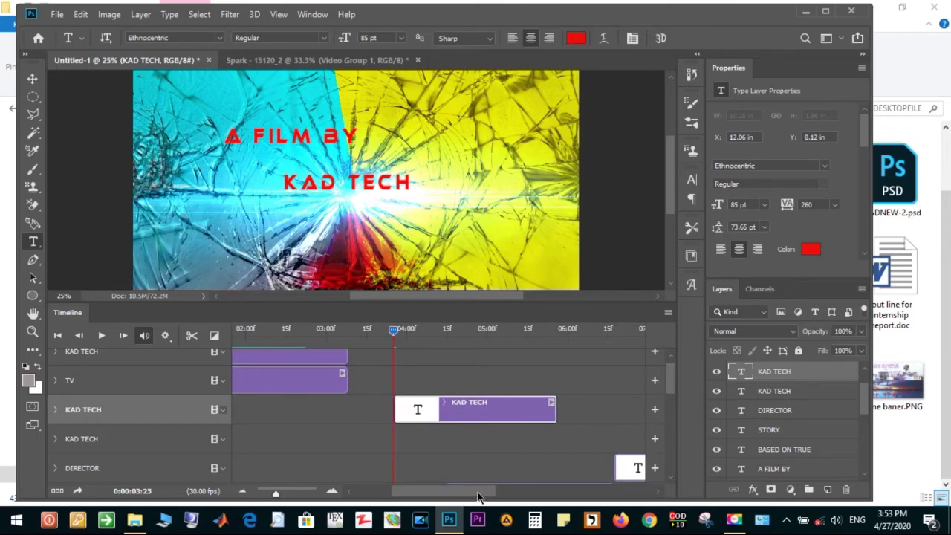
{"action": "left_click_drag", "start_coordinate": [672, 378], "coordinate": [674, 392]}
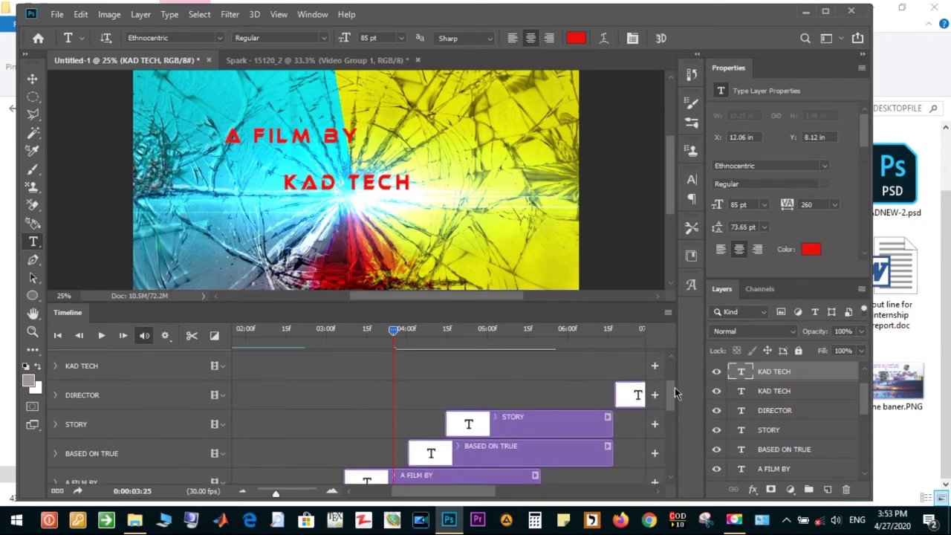
{"action": "left_click_drag", "start_coordinate": [676, 393], "coordinate": [673, 382]}
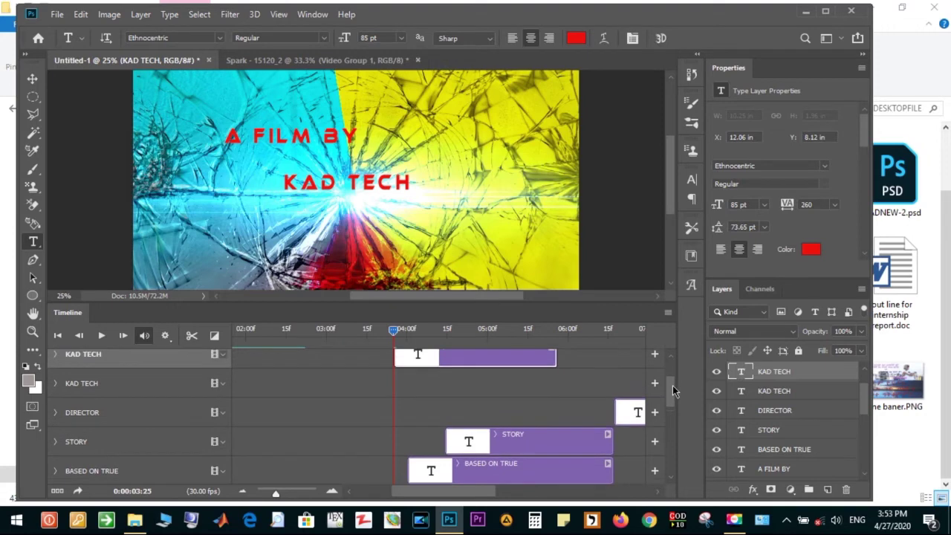
{"action": "left_click", "coordinate": [554, 332]}
{"action": "left_click_drag", "start_coordinate": [554, 336], "coordinate": [558, 335]}
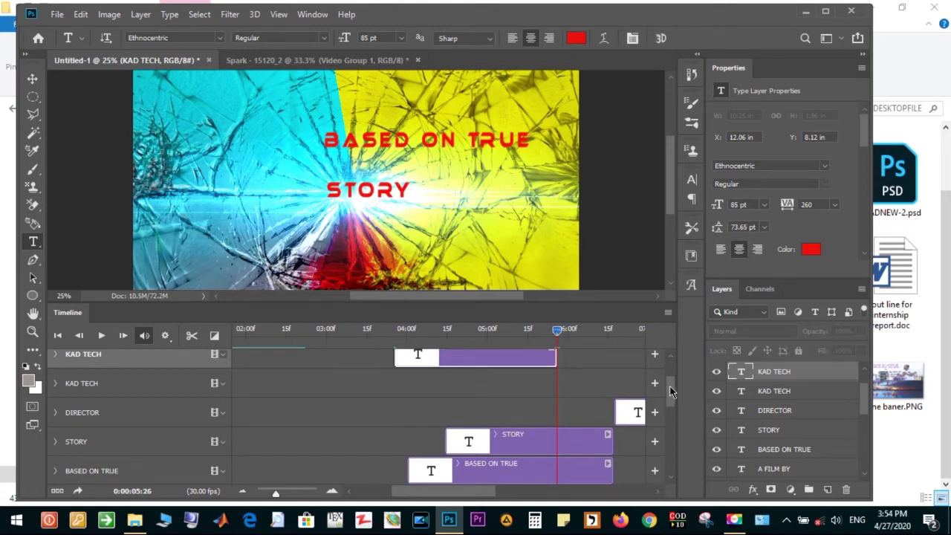
{"action": "left_click_drag", "start_coordinate": [676, 395], "coordinate": [678, 405]}
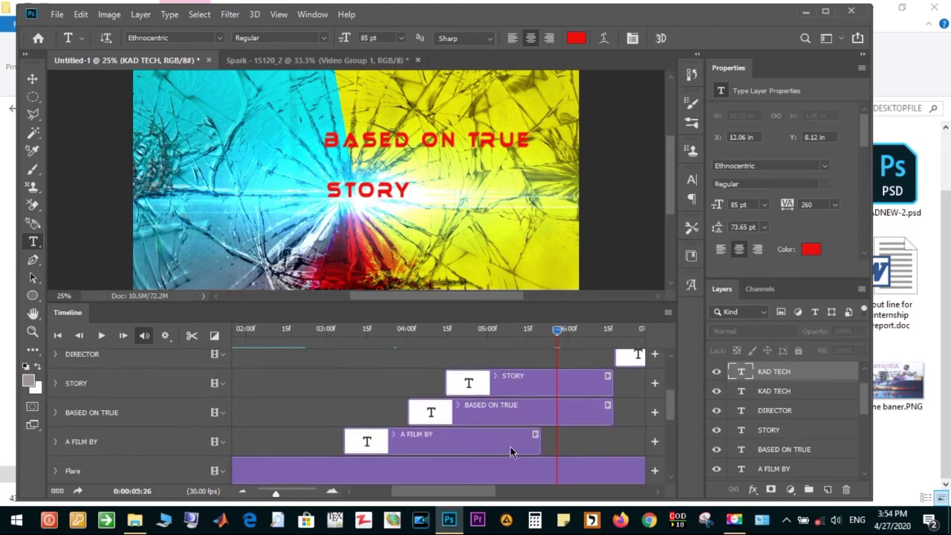
{"action": "left_click_drag", "start_coordinate": [540, 440], "coordinate": [553, 443]}
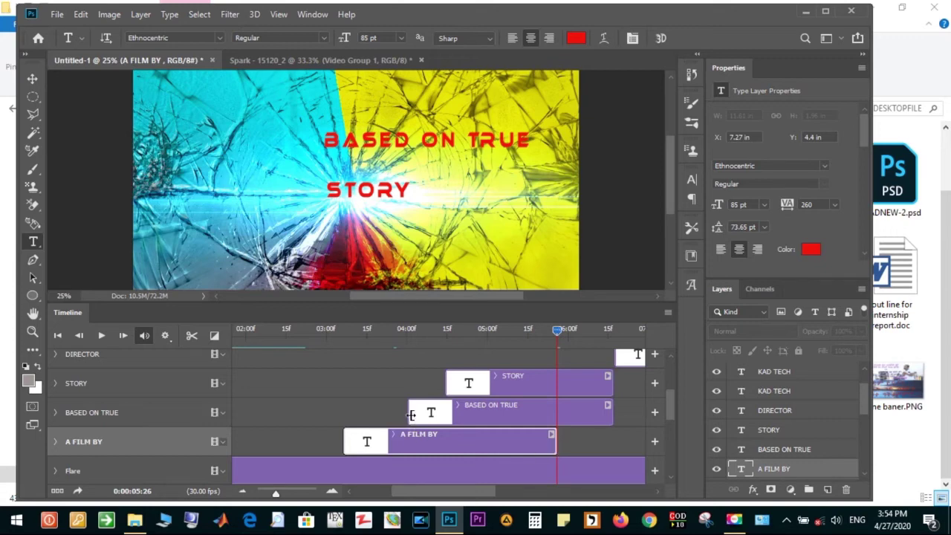
{"action": "left_click", "coordinate": [410, 330]}
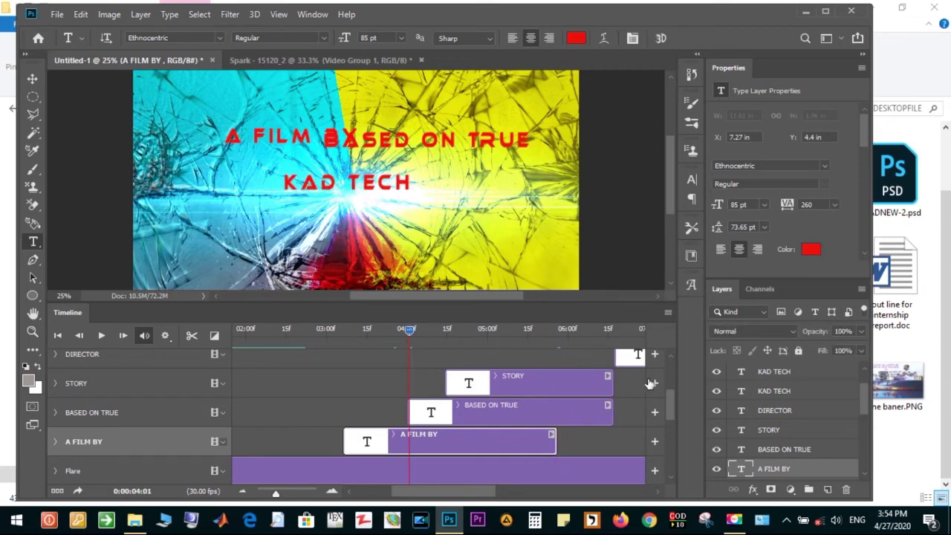
- Move the BASED ON TRUE clip later so it follows the A FILM BY card
{"action": "left_click_drag", "start_coordinate": [487, 492], "coordinate": [508, 496]}
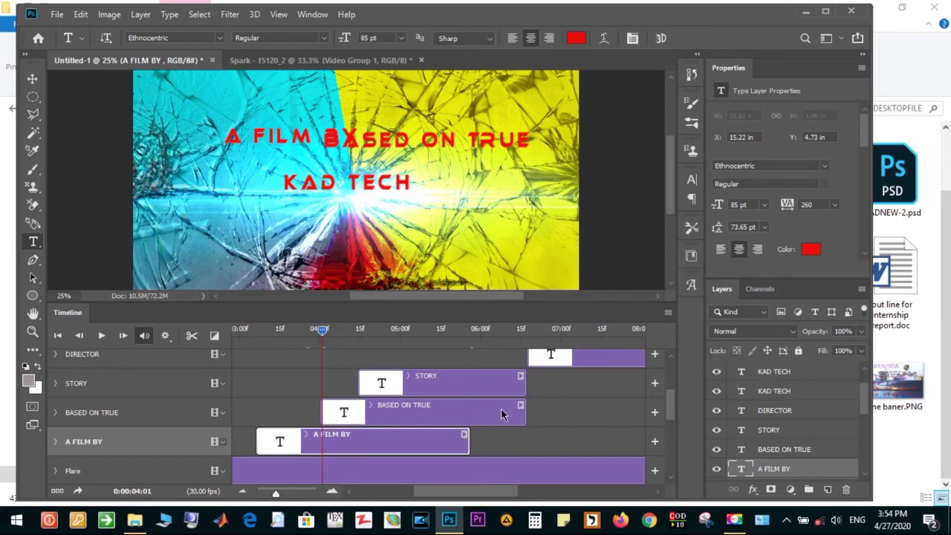
{"action": "left_click_drag", "start_coordinate": [490, 413], "coordinate": [614, 412]}
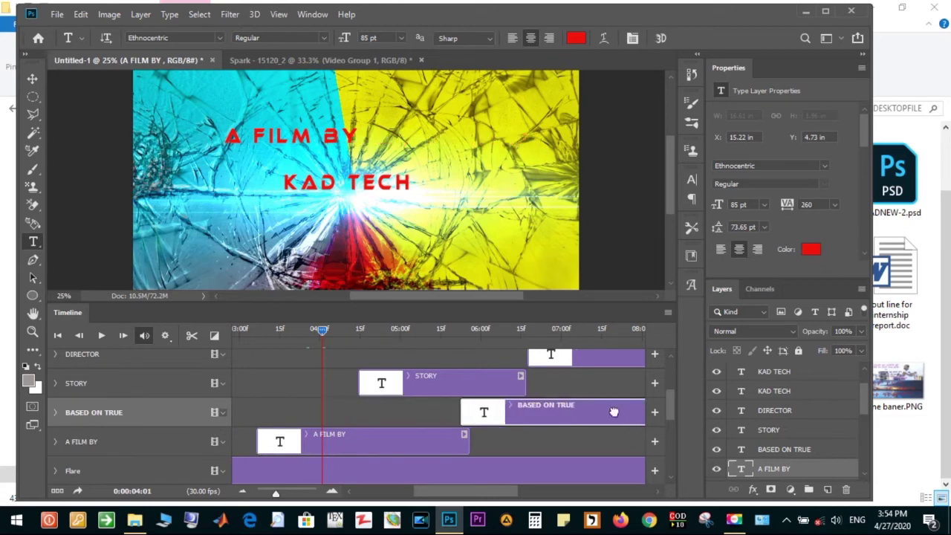
{"action": "left_click_drag", "start_coordinate": [615, 412], "coordinate": [619, 413]}
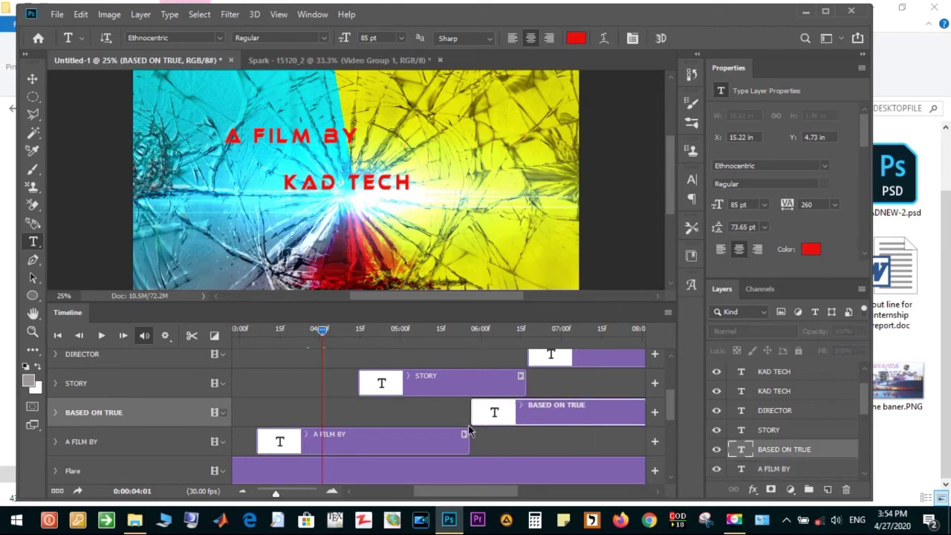
{"action": "left_click_drag", "start_coordinate": [497, 486], "coordinate": [530, 490]}
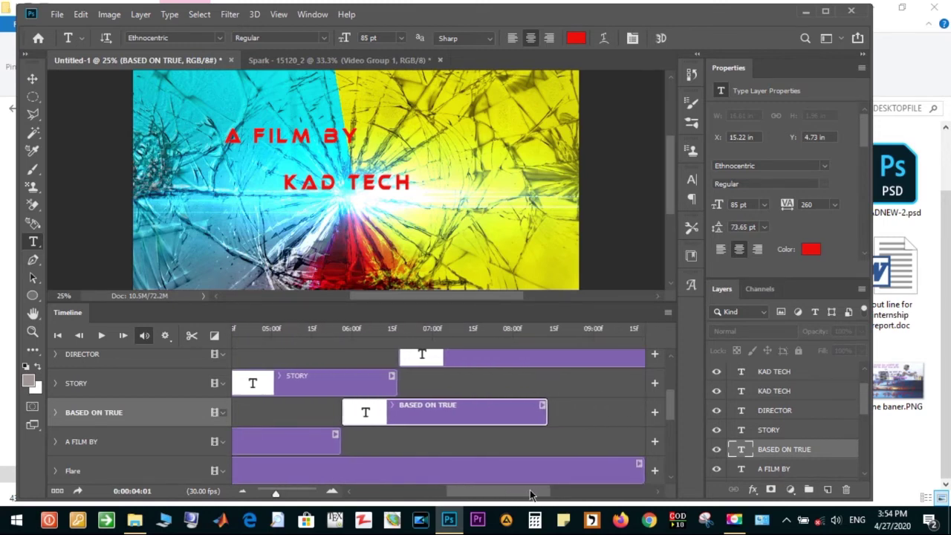
- Move STORY to start near 6:14, preview that frame and select the BASED ON TRUE text
{"action": "left_click", "coordinate": [347, 379]}
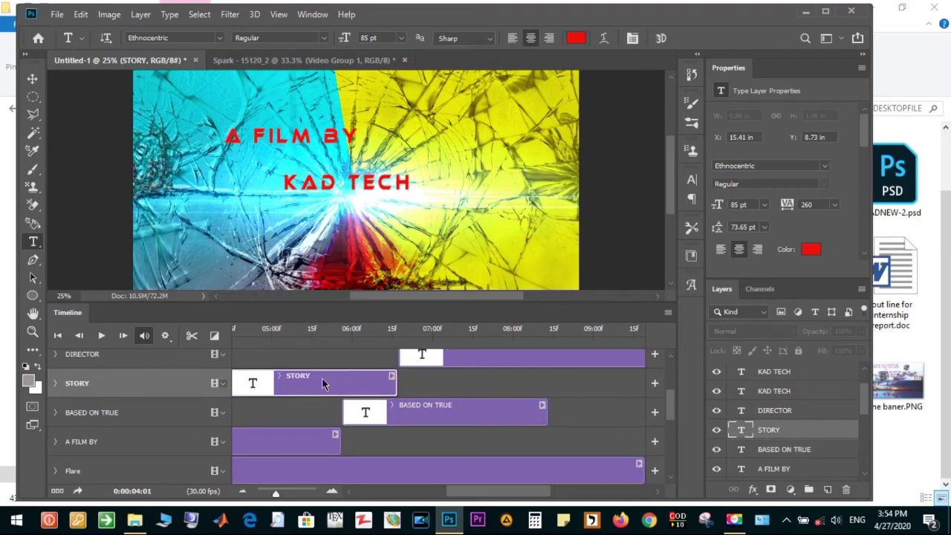
{"action": "left_click_drag", "start_coordinate": [322, 382], "coordinate": [473, 395]}
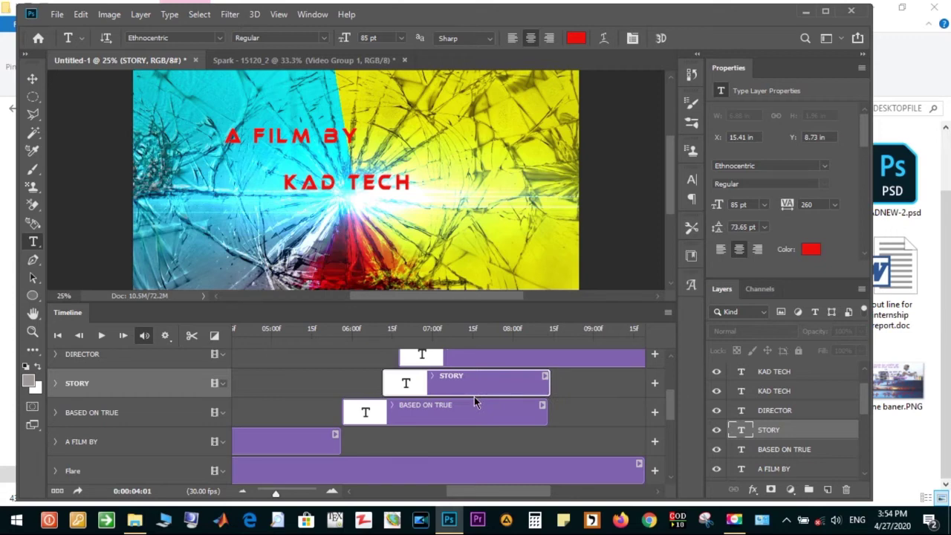
{"action": "left_click", "coordinate": [392, 332]}
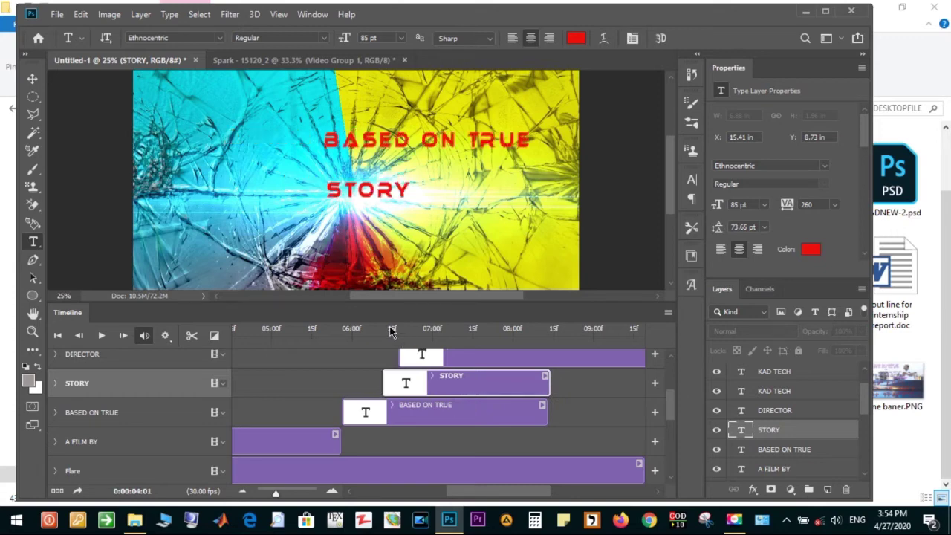
{"action": "left_click", "coordinate": [392, 332]}
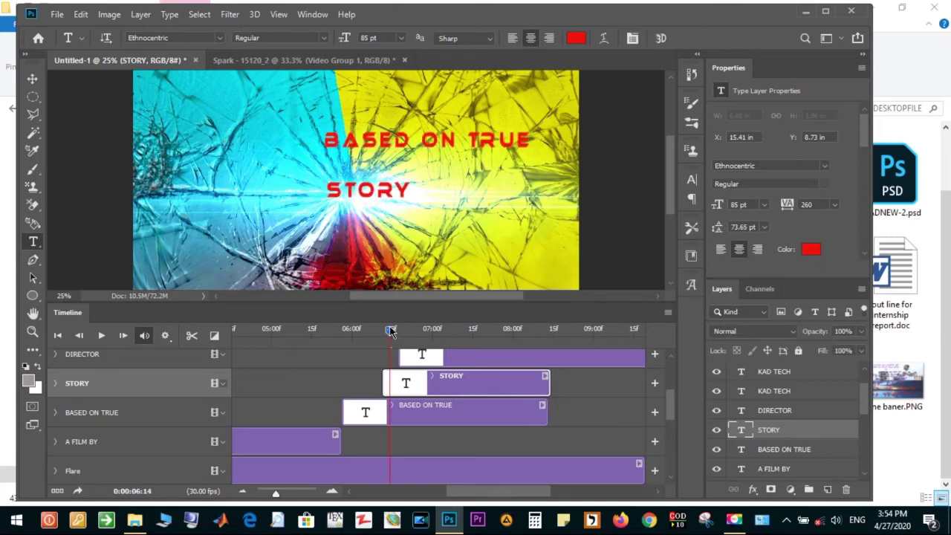
{"action": "left_click", "coordinate": [422, 414]}
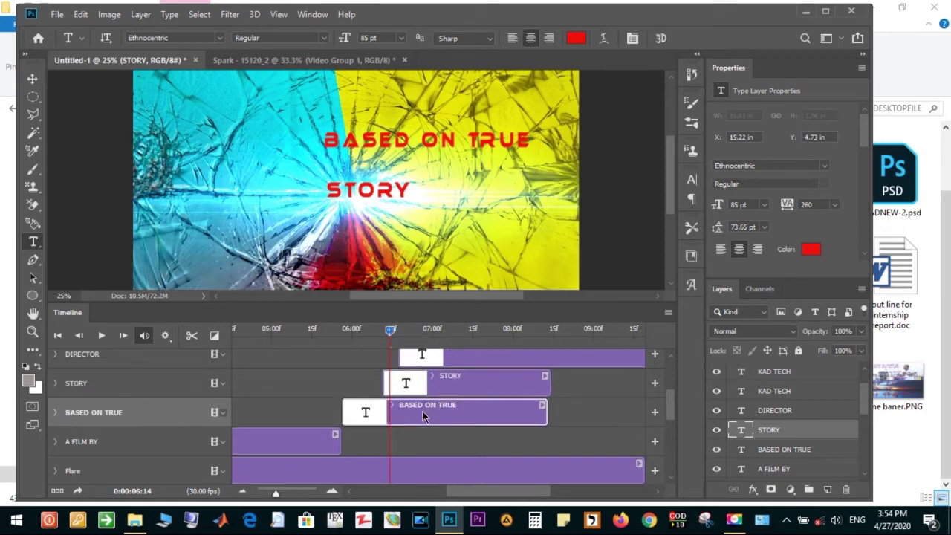
{"action": "left_click", "coordinate": [444, 152]}
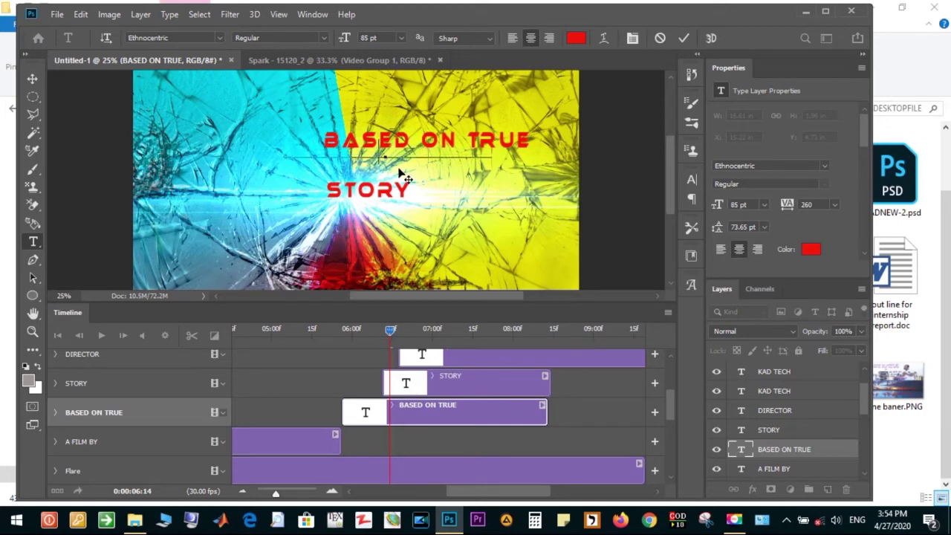
- Shift the BASED ON TRUE text left and down, commit it, and nudge STORY to 6:14
{"action": "left_click_drag", "start_coordinate": [364, 182], "coordinate": [312, 171]}
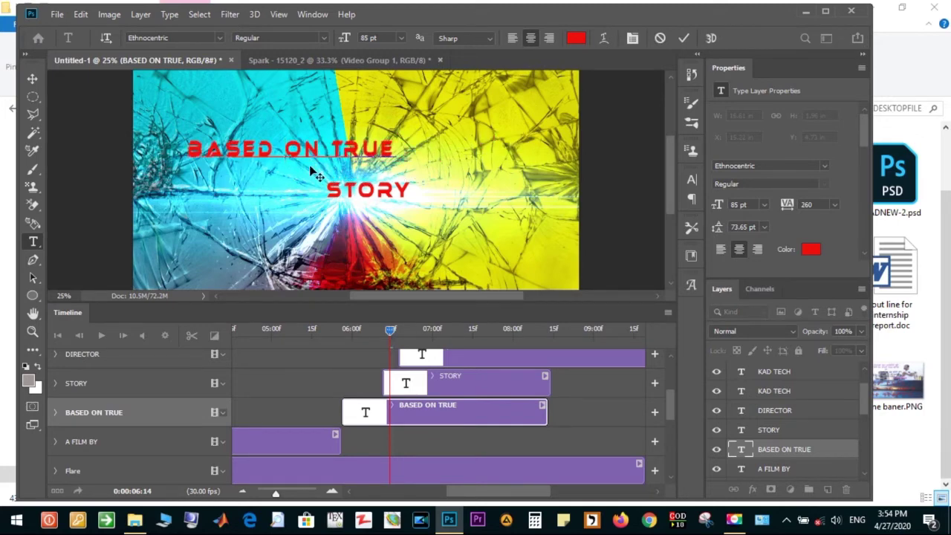
{"action": "left_click", "coordinate": [683, 39]}
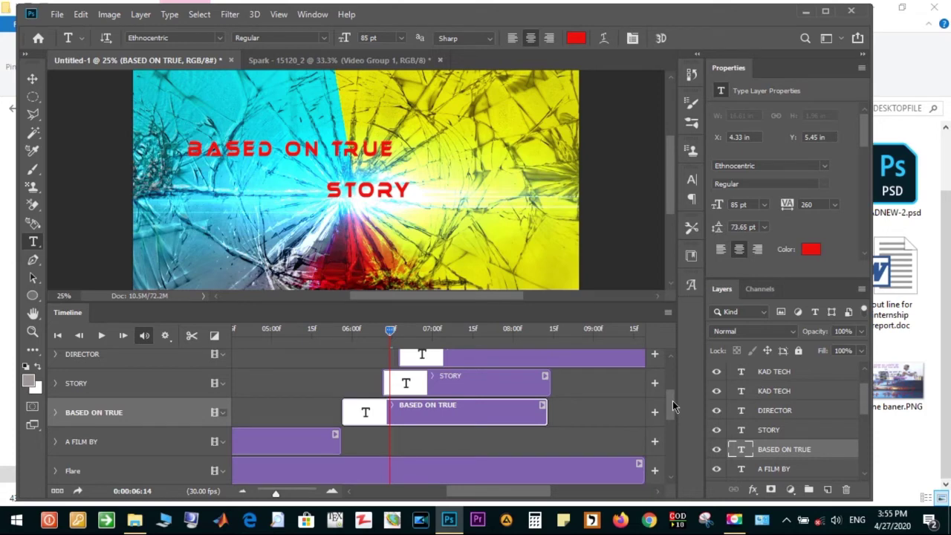
{"action": "left_click_drag", "start_coordinate": [399, 386], "coordinate": [411, 384]}
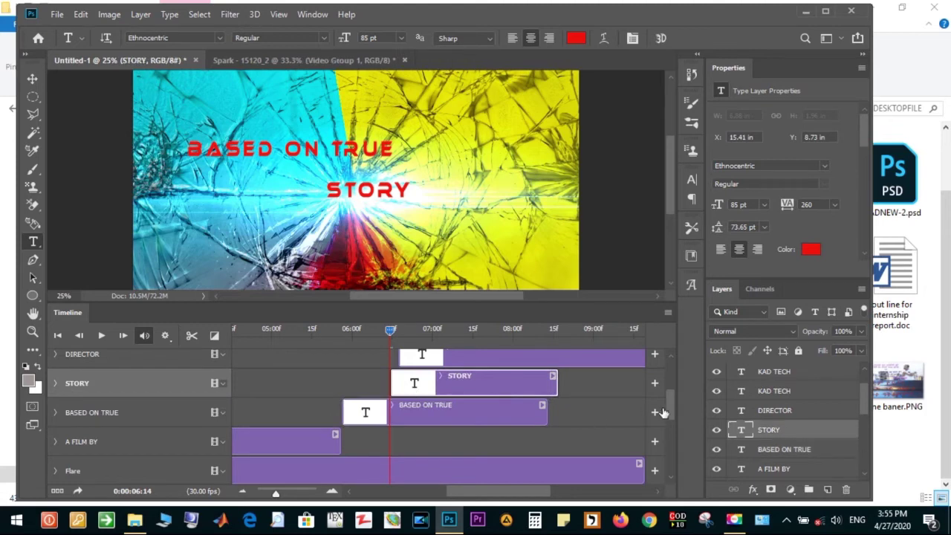
- Move DIRECTOR later, extend BASED ON TRUE to end with STORY, and start KAD TECH after DIRECTOR
{"action": "left_click_drag", "start_coordinate": [672, 408], "coordinate": [672, 394]}
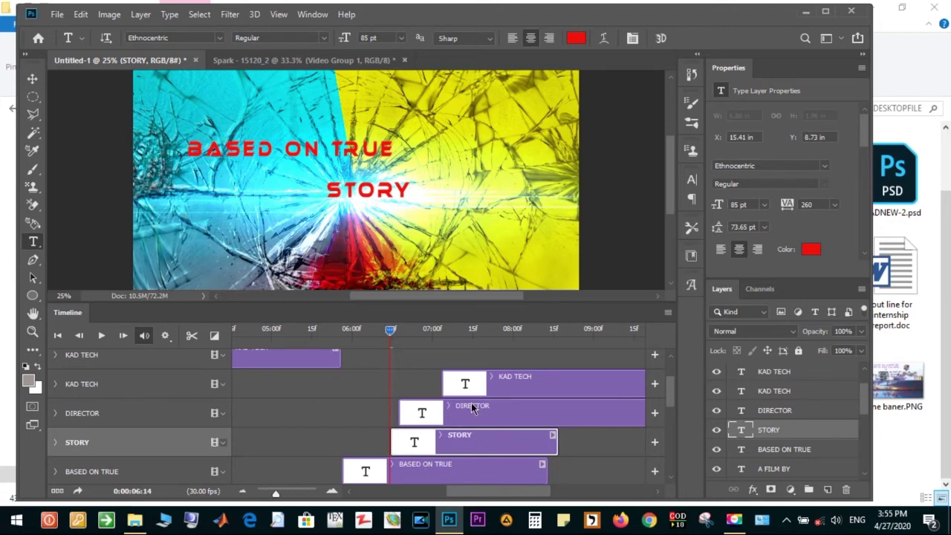
{"action": "left_click_drag", "start_coordinate": [471, 407], "coordinate": [615, 414]}
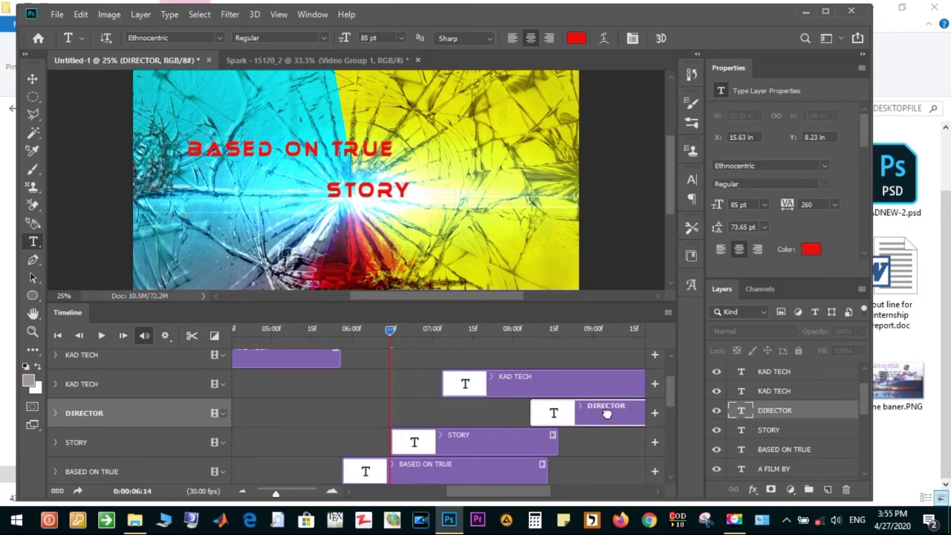
{"action": "left_click_drag", "start_coordinate": [621, 414], "coordinate": [625, 415]}
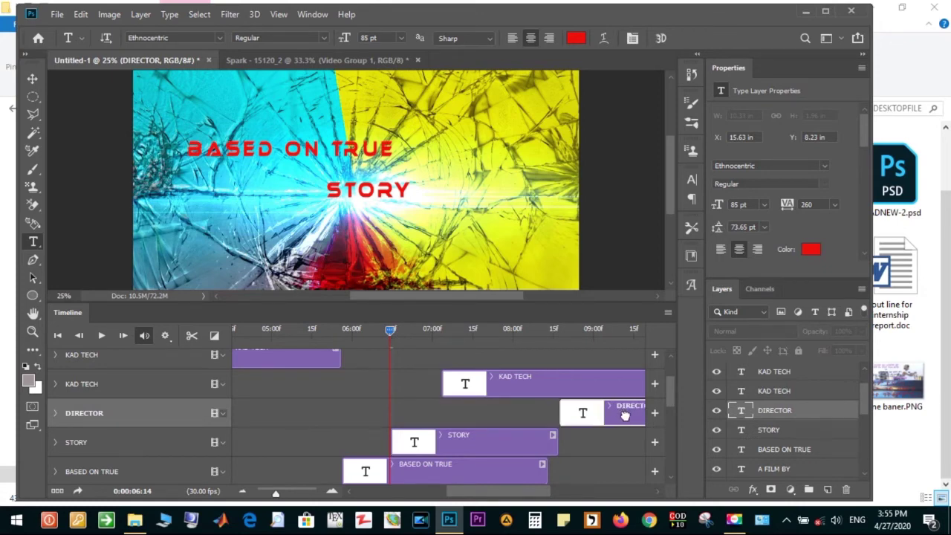
{"action": "left_click", "coordinate": [542, 470]}
{"action": "mouse_move", "coordinate": [544, 470]}
{"action": "left_mouse_down"}
{"action": "mouse_move", "coordinate": [557, 471]}
{"action": "mouse_move", "coordinate": [547, 491]}
{"action": "mouse_move", "coordinate": [589, 495]}
{"action": "left_mouse_up"}
{"action": "left_click", "coordinate": [419, 377]}
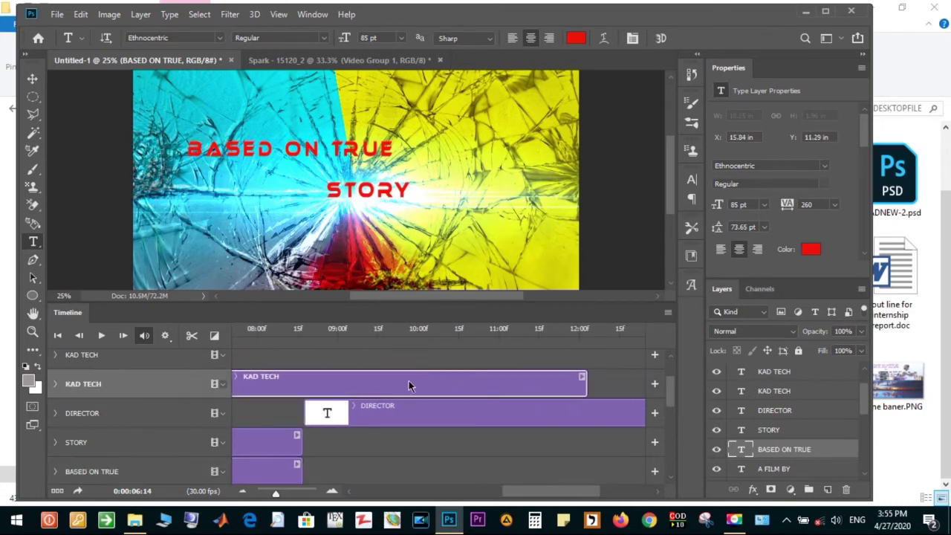
{"action": "left_click_drag", "start_coordinate": [444, 392], "coordinate": [541, 389]}
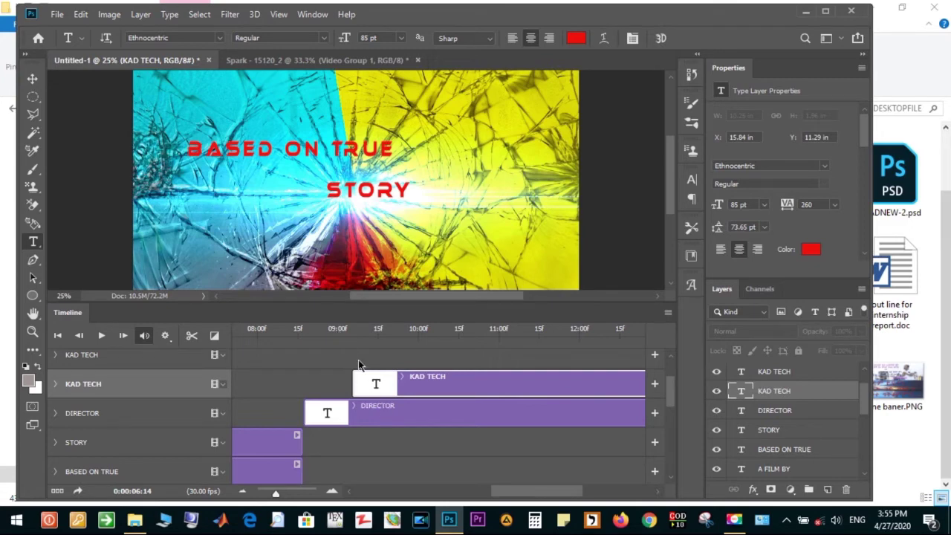
{"action": "left_click", "coordinate": [303, 333]}
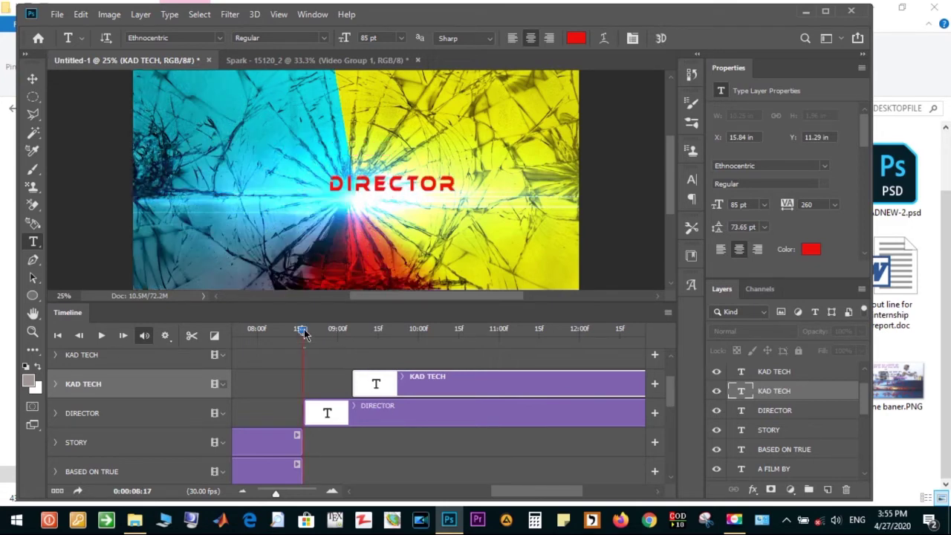
- Check timing between 9:03 and 9:08, then trim KAD TECH to end with DIRECTOR around 13:04
{"action": "left_click", "coordinate": [346, 331]}
{"action": "left_click_drag", "start_coordinate": [346, 333], "coordinate": [359, 333]}
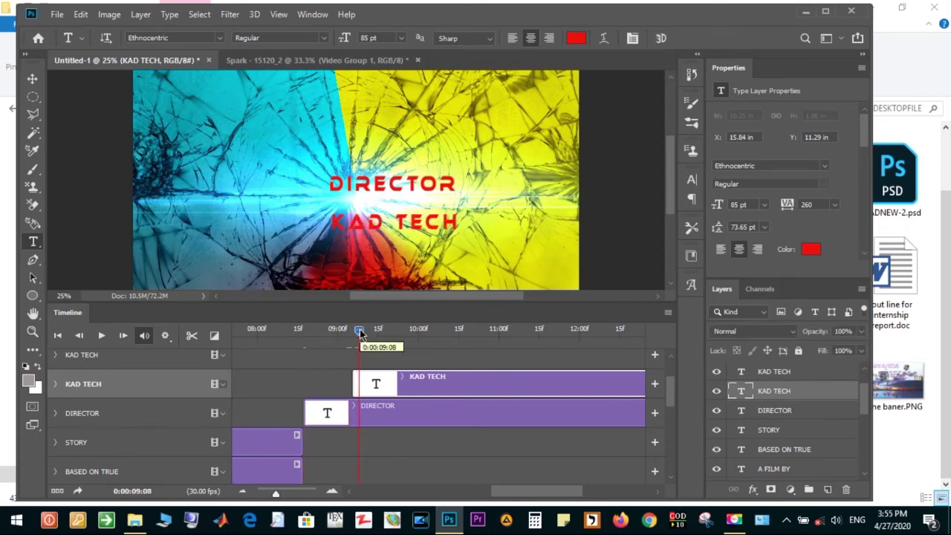
{"action": "mouse_move", "coordinate": [359, 334]}
{"action": "left_mouse_down"}
{"action": "mouse_move", "coordinate": [346, 331]}
{"action": "mouse_move", "coordinate": [359, 333]}
{"action": "left_mouse_up"}
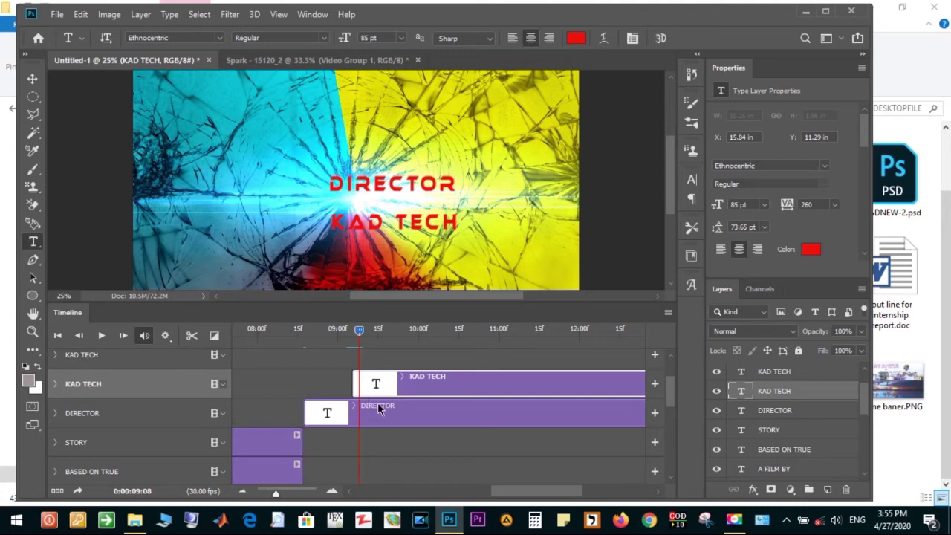
{"action": "left_click", "coordinate": [380, 413]}
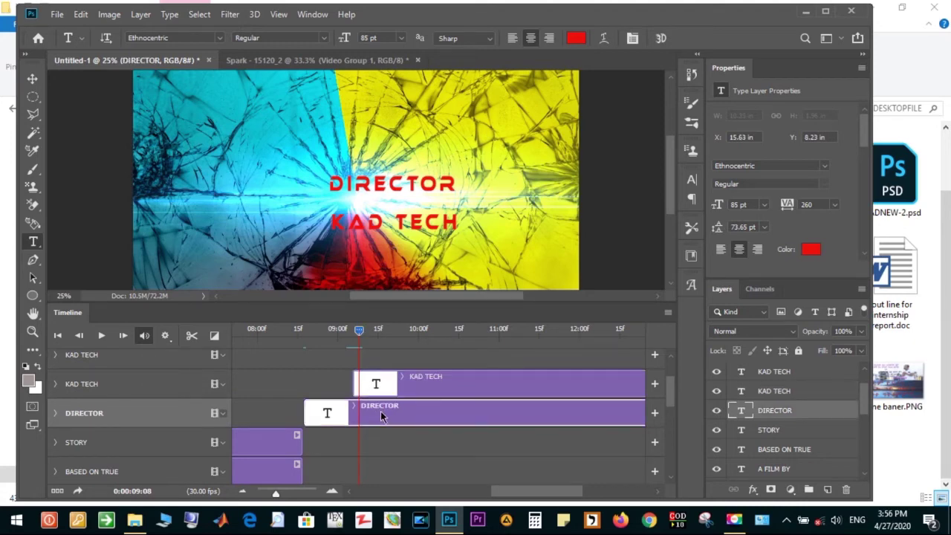
{"action": "left_click_drag", "start_coordinate": [536, 489], "coordinate": [624, 496]}
{"action": "mouse_move", "coordinate": [628, 490]}
{"action": "left_mouse_down"}
{"action": "mouse_move", "coordinate": [559, 490]}
{"action": "mouse_move", "coordinate": [604, 481]}
{"action": "mouse_move", "coordinate": [593, 483]}
{"action": "left_mouse_up"}
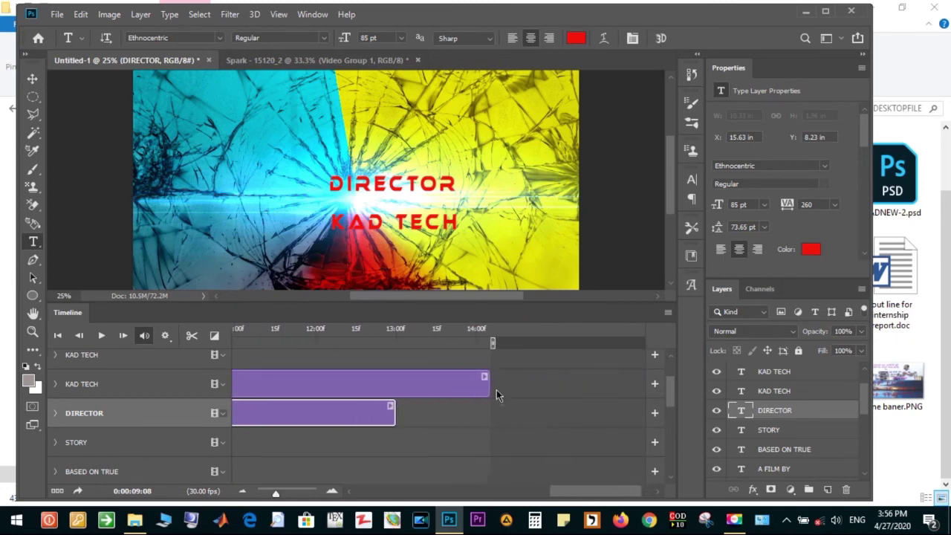
{"action": "left_click_drag", "start_coordinate": [487, 384], "coordinate": [396, 384]}
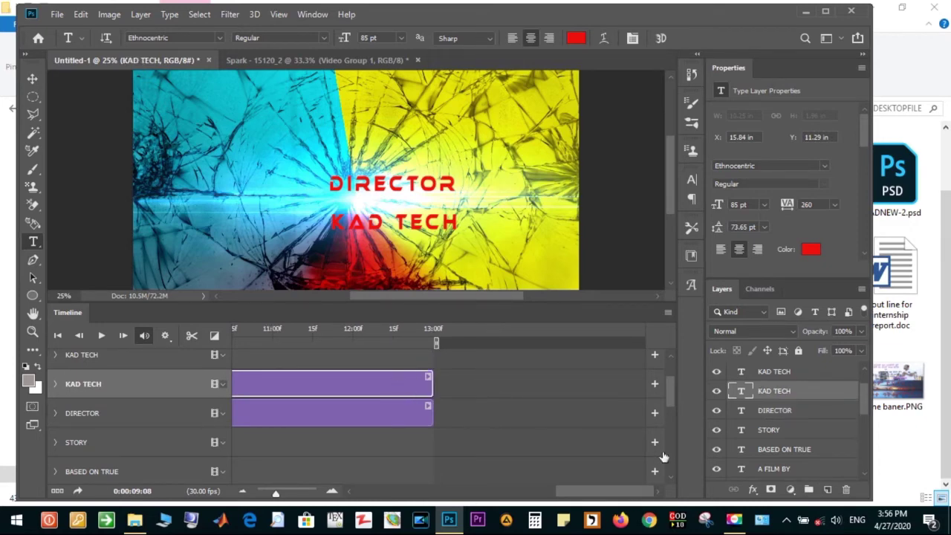
{"action": "left_click_drag", "start_coordinate": [671, 393], "coordinate": [678, 479]}
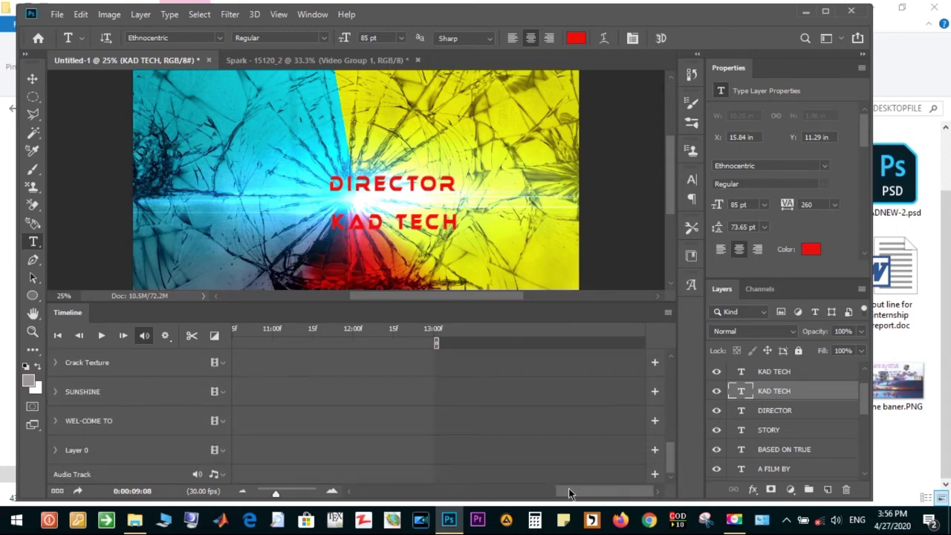
- Add an empty Video Group 1 from the Layer 0 track's film-strip menu
{"action": "left_click_drag", "start_coordinate": [569, 490], "coordinate": [362, 490]}
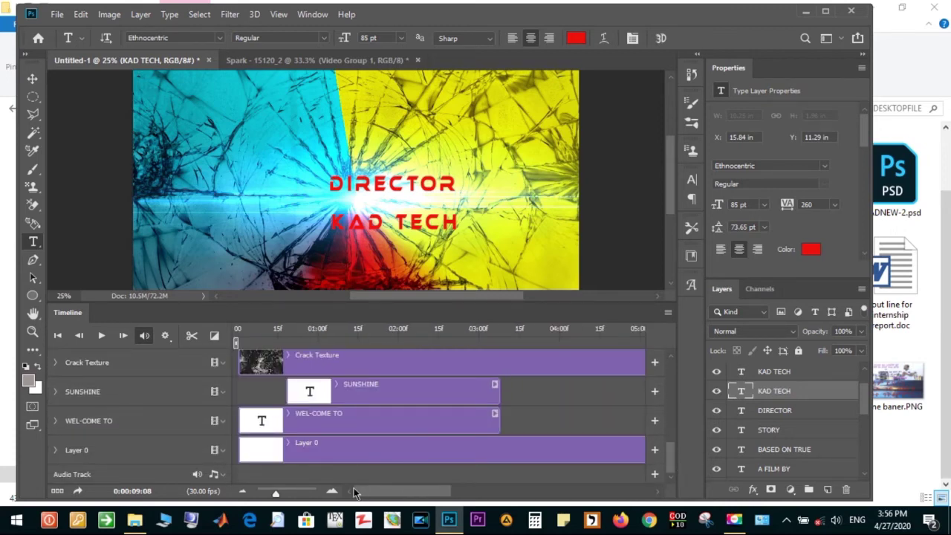
{"action": "left_click", "coordinate": [223, 453]}
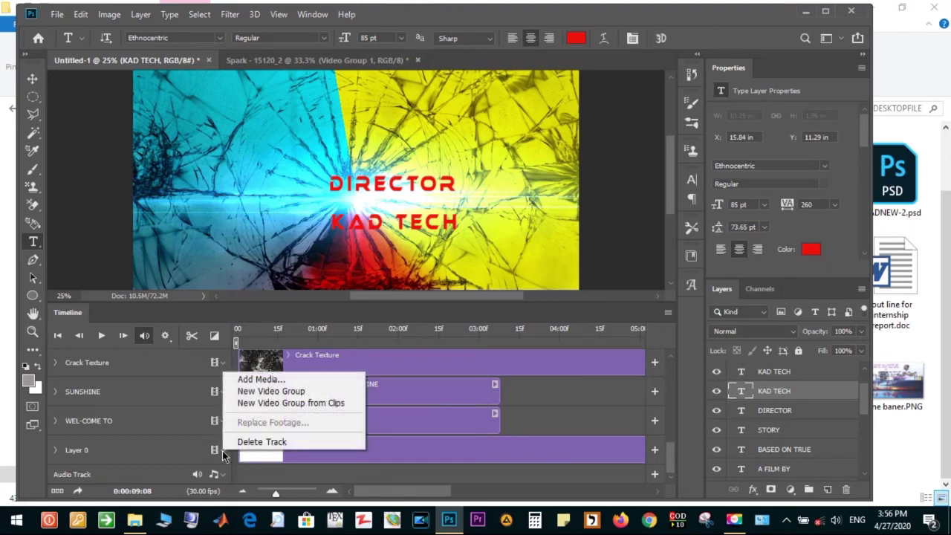
{"action": "left_click", "coordinate": [254, 393]}
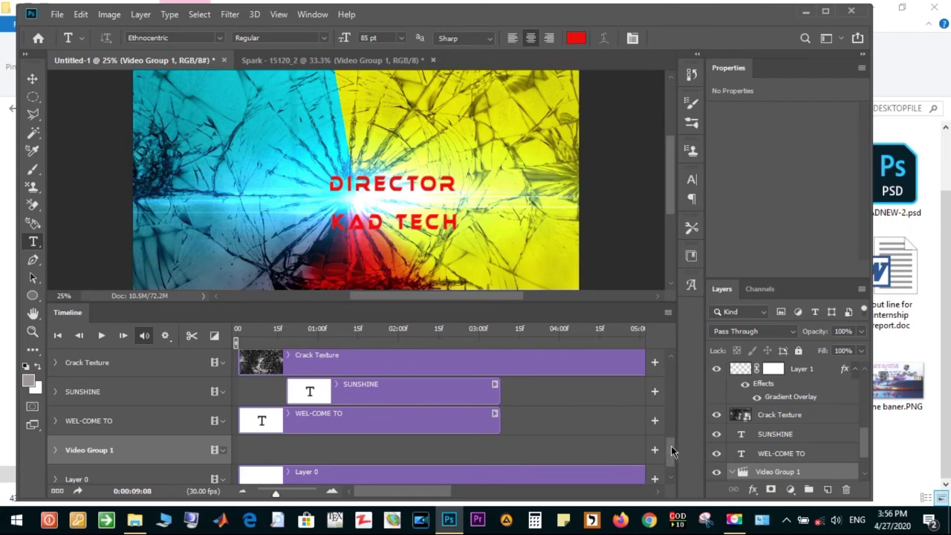
{"action": "left_click_drag", "start_coordinate": [674, 451], "coordinate": [672, 464]}
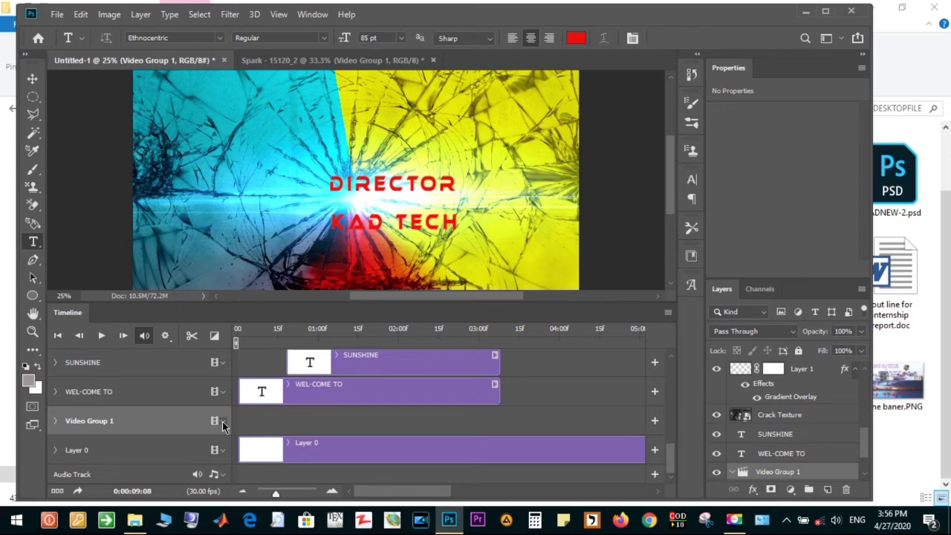
- Scroll the Timeline tracks and select the top Flare layer for editing
{"action": "left_click_drag", "start_coordinate": [672, 461], "coordinate": [669, 417]}
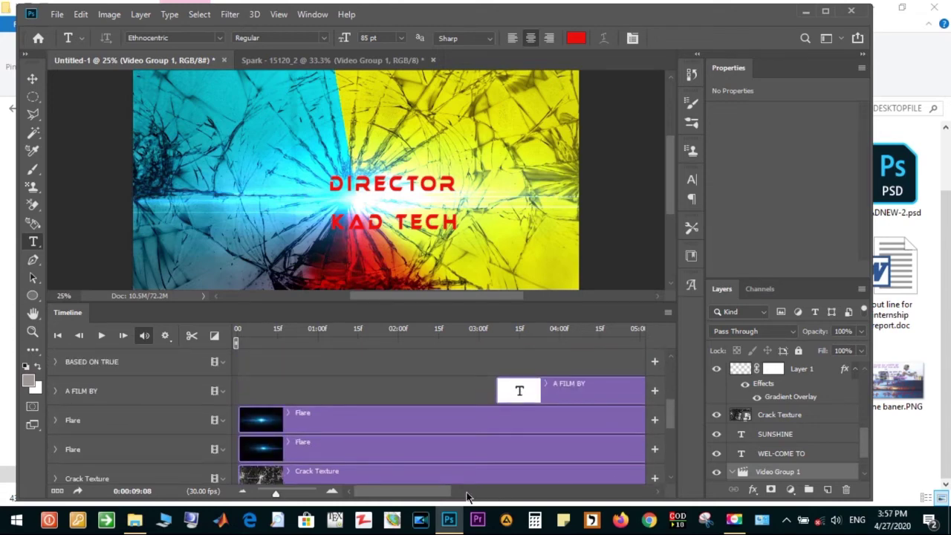
{"action": "left_click", "coordinate": [451, 418]}
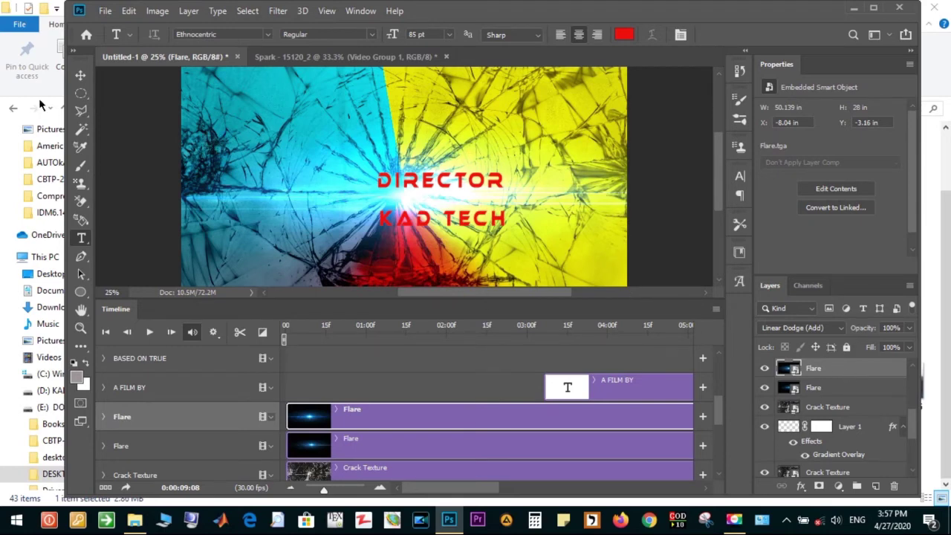
{"action": "left_click", "coordinate": [79, 77]}
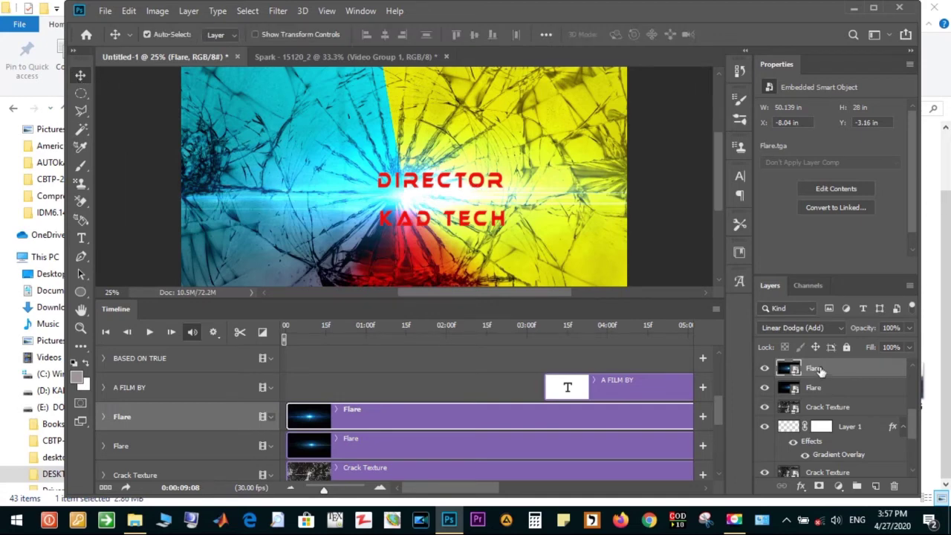
- Free-transform the first Flare layer up and to the left, then commit
{"action": "key", "text": "ctrl+t"}
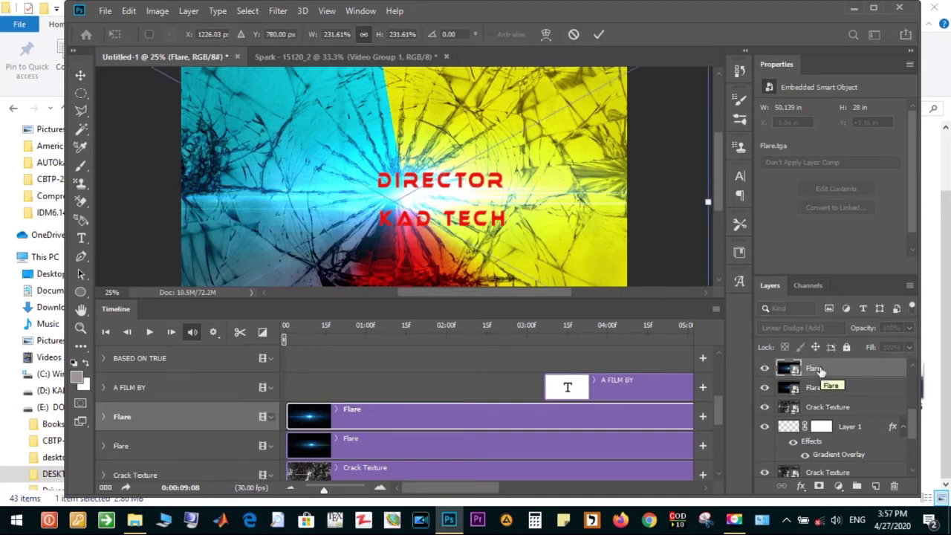
{"action": "mouse_move", "coordinate": [566, 151]}
{"action": "left_mouse_down"}
{"action": "mouse_move", "coordinate": [549, 115]}
{"action": "mouse_move", "coordinate": [560, 113]}
{"action": "left_mouse_up"}
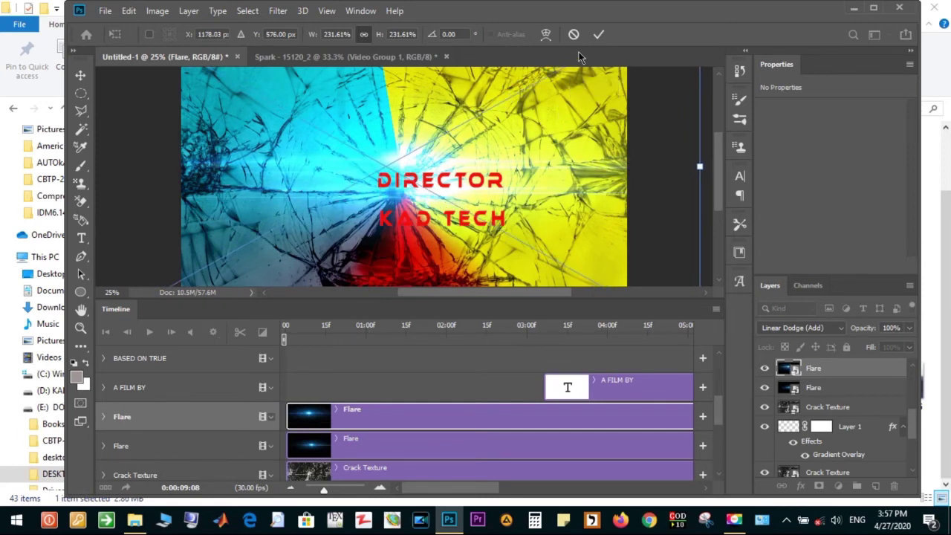
{"action": "left_click", "coordinate": [599, 35]}
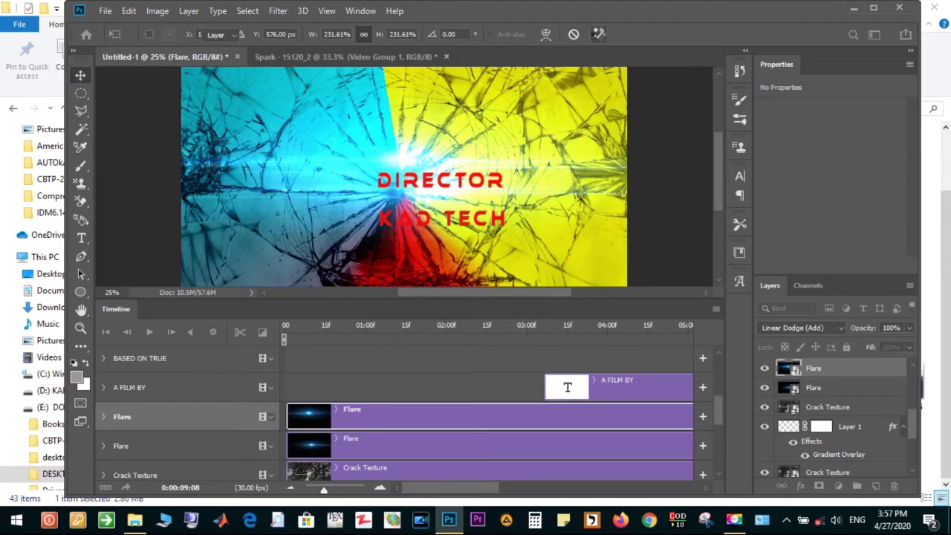
- Free-transform the second Flare layer down and to the right, then commit
{"action": "left_click", "coordinate": [814, 389]}
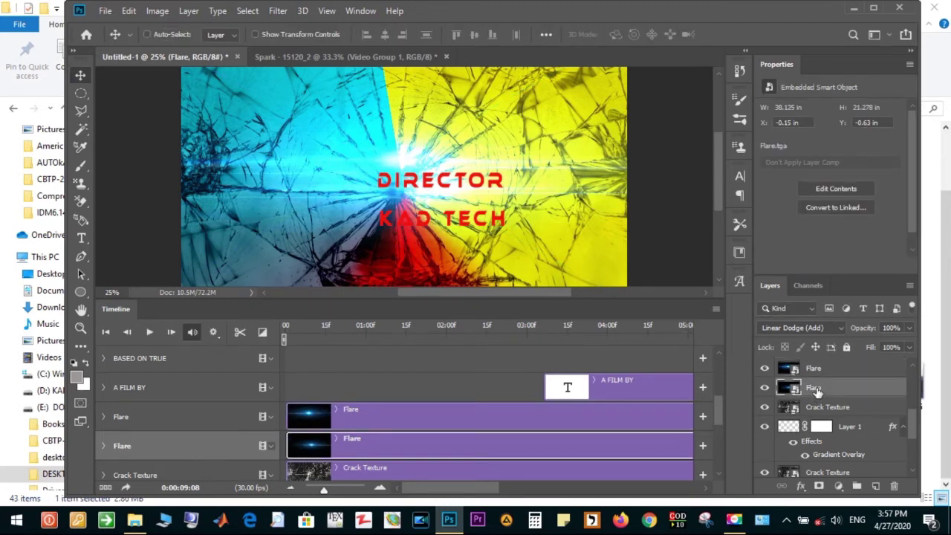
{"action": "key", "text": "ctrl+t"}
{"action": "left_click_drag", "start_coordinate": [548, 219], "coordinate": [546, 239]}
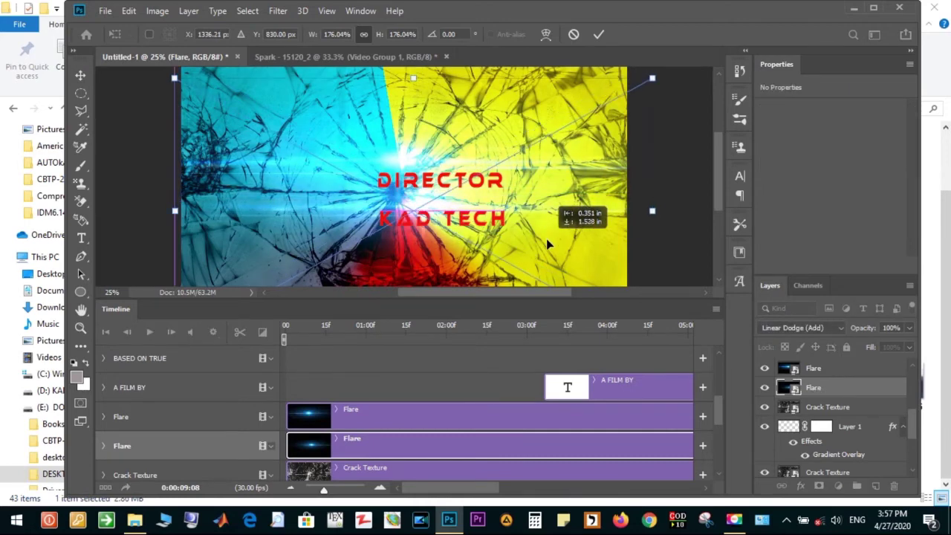
{"action": "left_click_drag", "start_coordinate": [546, 238], "coordinate": [550, 249]}
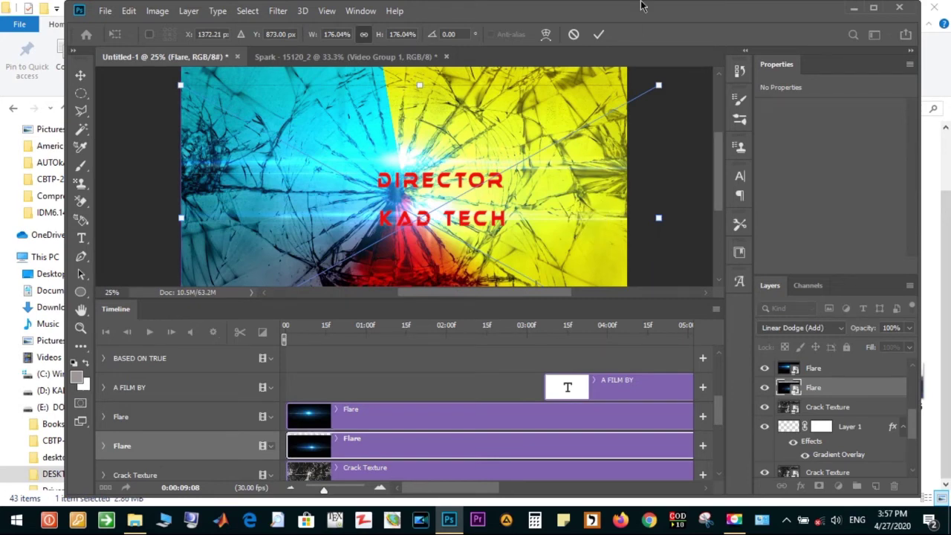
{"action": "left_click", "coordinate": [598, 36]}
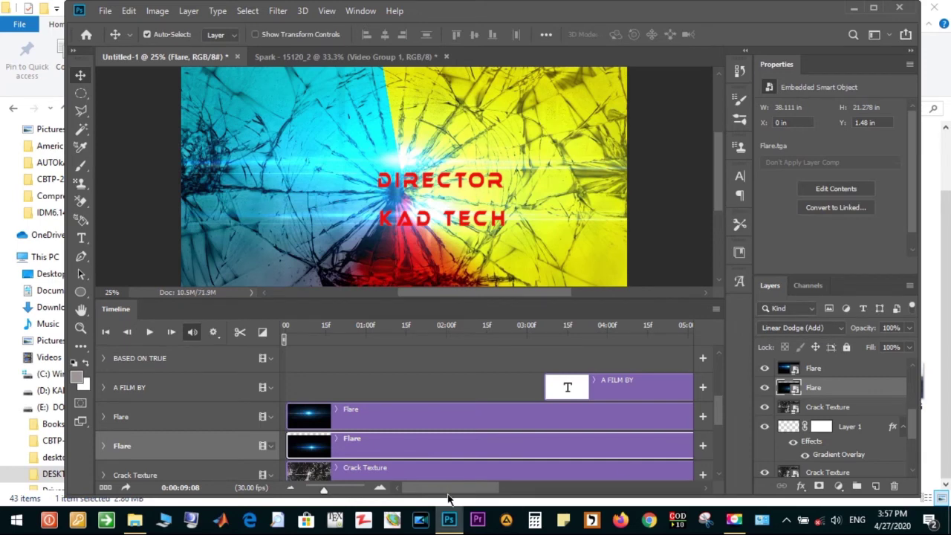
{"action": "mouse_move", "coordinate": [455, 488]}
{"action": "left_mouse_down"}
{"action": "mouse_move", "coordinate": [609, 500]}
{"action": "mouse_move", "coordinate": [420, 494]}
{"action": "left_mouse_up"}
- Show the media options menu for the empty Video Group 1 track
{"action": "left_click_drag", "start_coordinate": [722, 404], "coordinate": [732, 457]}
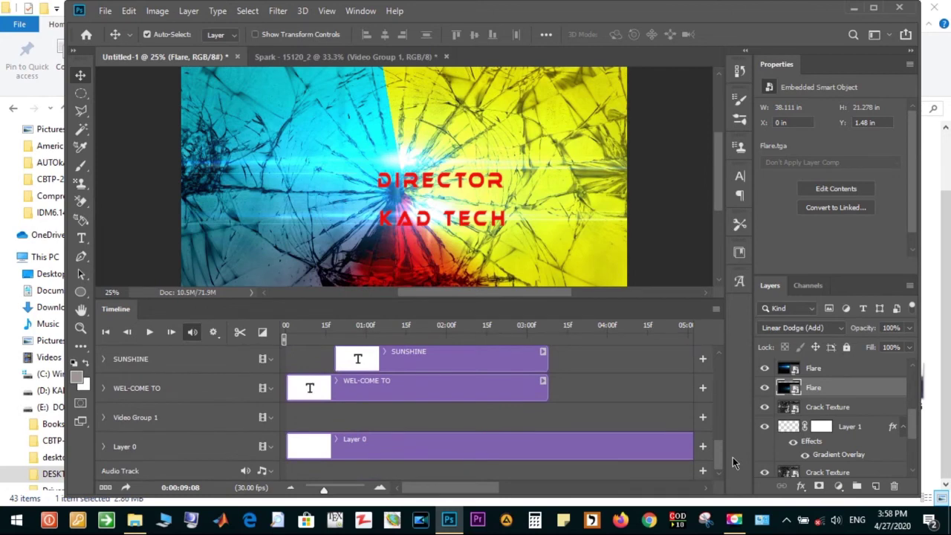
{"action": "left_click", "coordinate": [271, 418]}
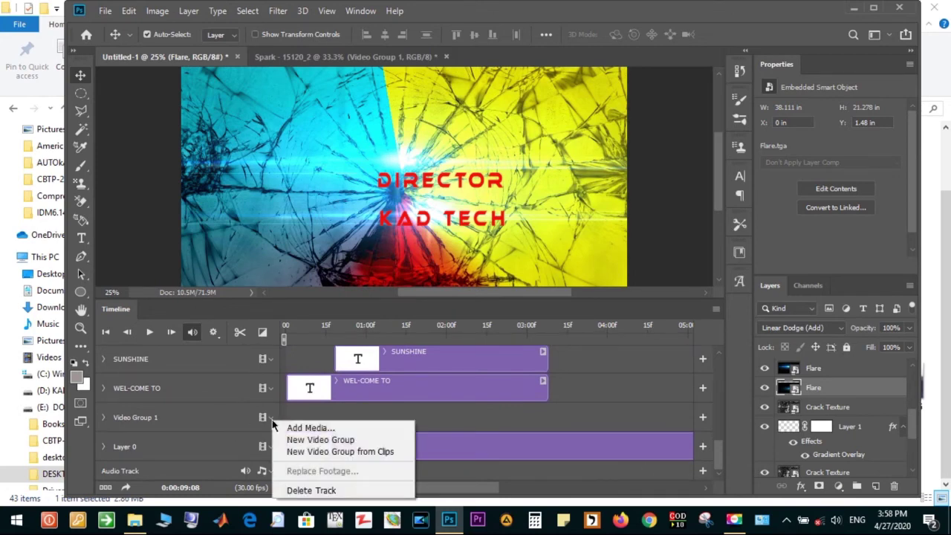
- Add Spark - 15120_2.mp4 from E: DOC > DESKTOPFILE to Video Group 1
{"action": "left_click", "coordinate": [301, 429]}
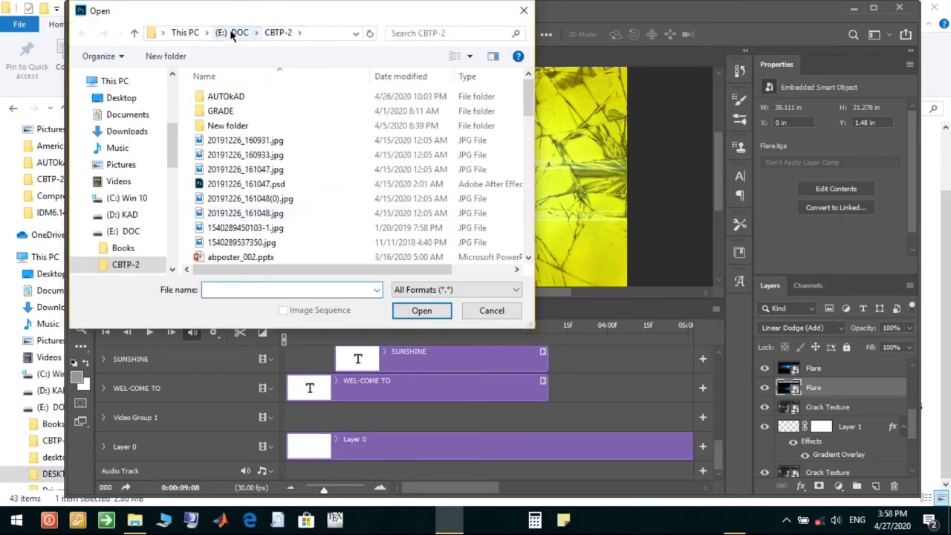
{"action": "left_click", "coordinate": [231, 34]}
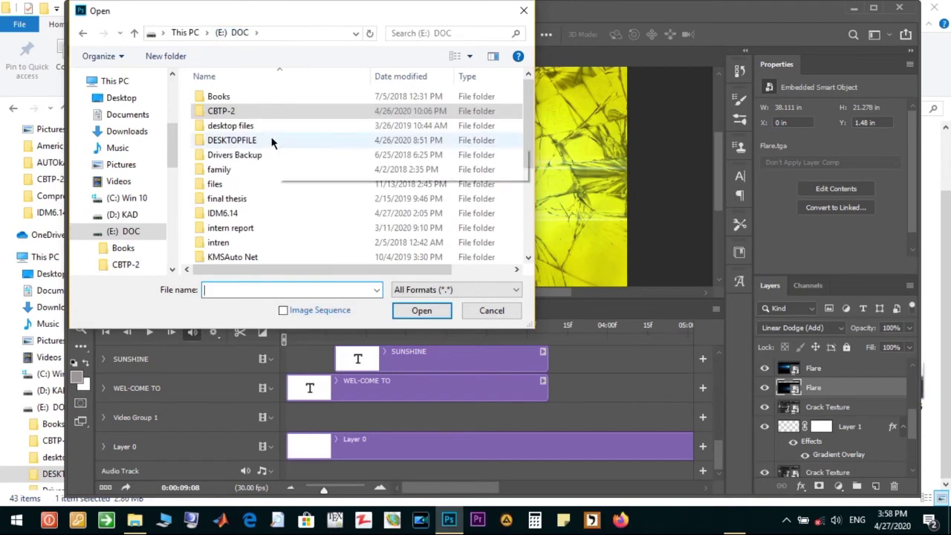
{"action": "double_click", "coordinate": [231, 140]}
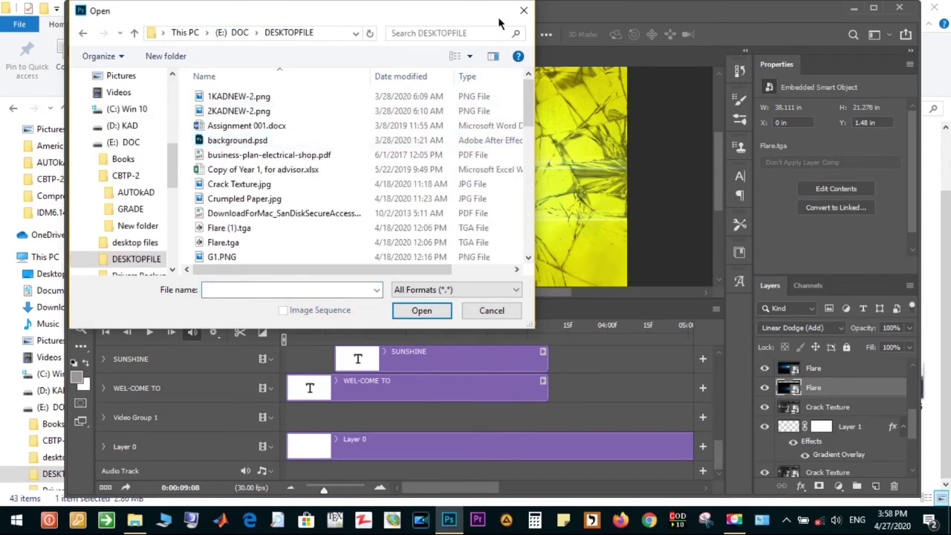
{"action": "mouse_move", "coordinate": [433, 17]}
{"action": "left_mouse_down"}
{"action": "mouse_move", "coordinate": [435, 28]}
{"action": "mouse_move", "coordinate": [447, 25]}
{"action": "left_mouse_up"}
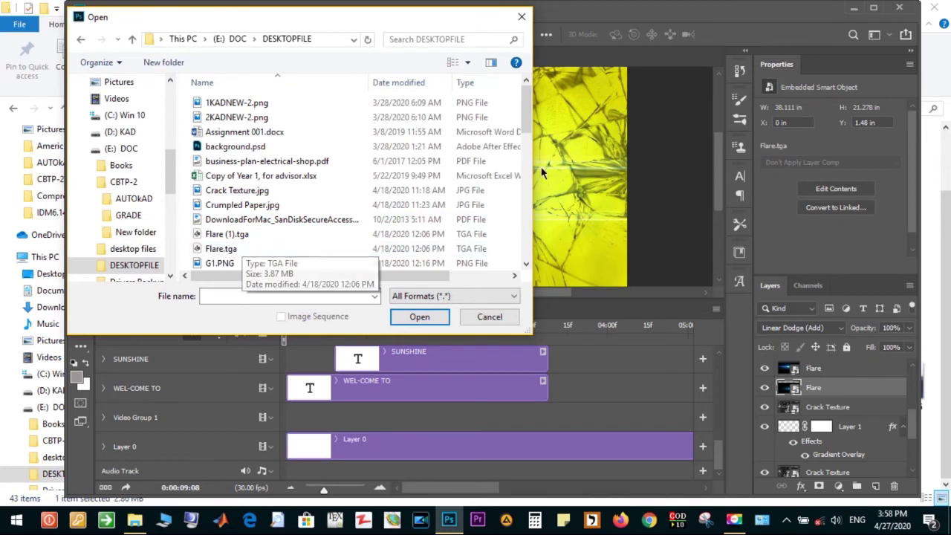
{"action": "left_click_drag", "start_coordinate": [526, 123], "coordinate": [526, 256]}
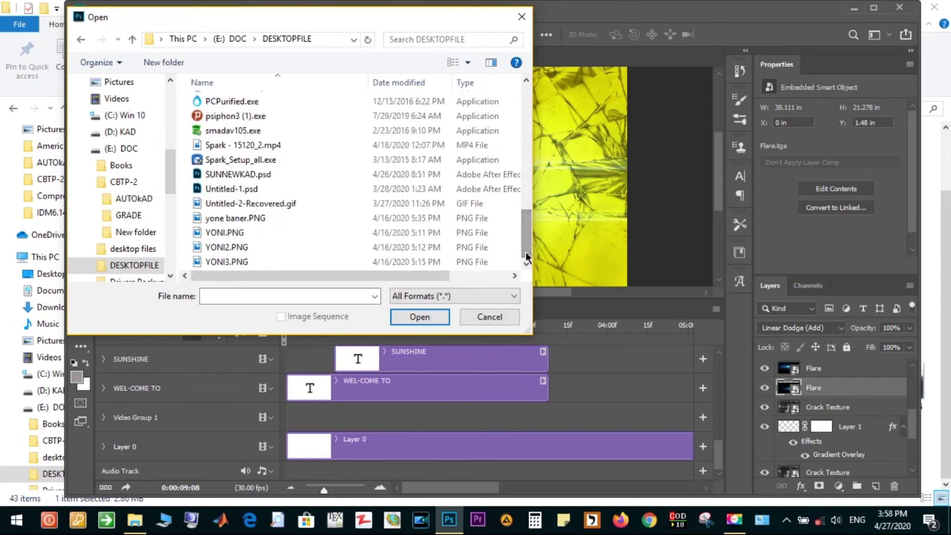
{"action": "left_click", "coordinate": [313, 144]}
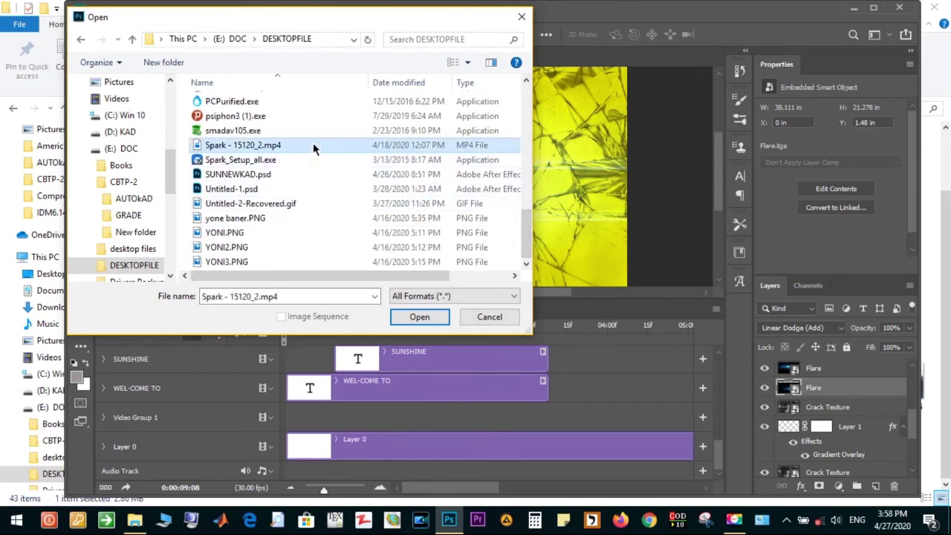
{"action": "left_click", "coordinate": [420, 317]}
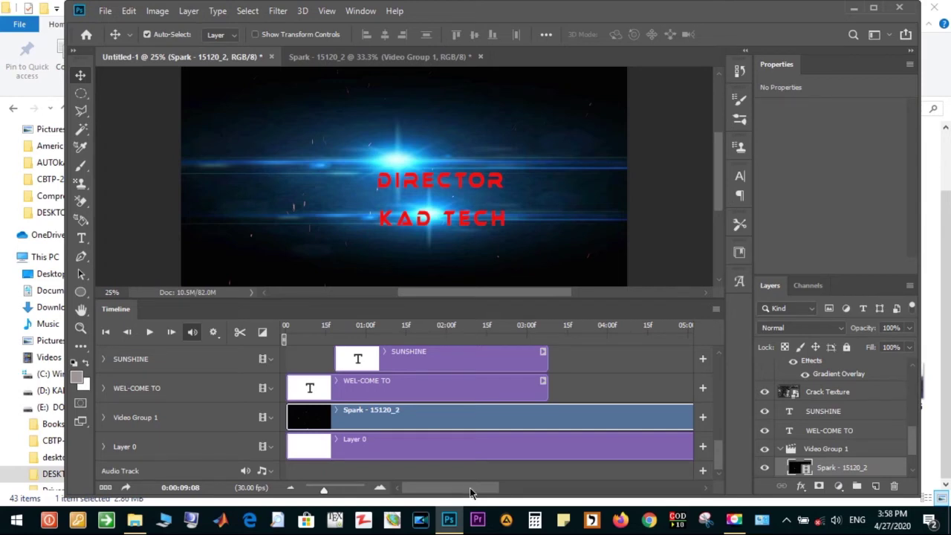
{"action": "left_click_drag", "start_coordinate": [470, 488], "coordinate": [623, 477]}
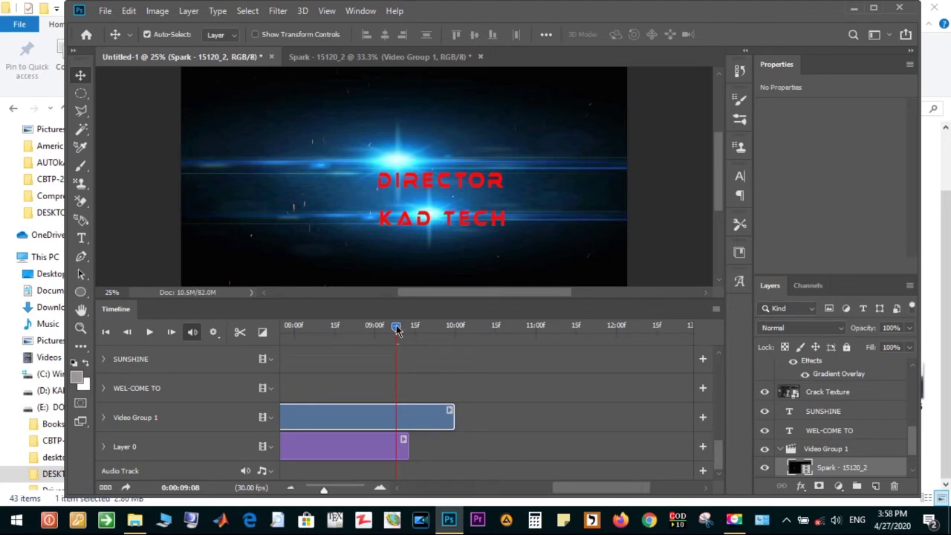
{"action": "left_click_drag", "start_coordinate": [413, 333], "coordinate": [419, 332]}
{"action": "key", "text": "Left"}
{"action": "left_click", "coordinate": [401, 329]}
{"action": "mouse_move", "coordinate": [719, 458]}
{"action": "left_mouse_down"}
{"action": "mouse_move", "coordinate": [725, 430]}
{"action": "mouse_move", "coordinate": [731, 466]}
{"action": "left_mouse_up"}
{"action": "left_click_drag", "start_coordinate": [632, 490], "coordinate": [633, 490]}
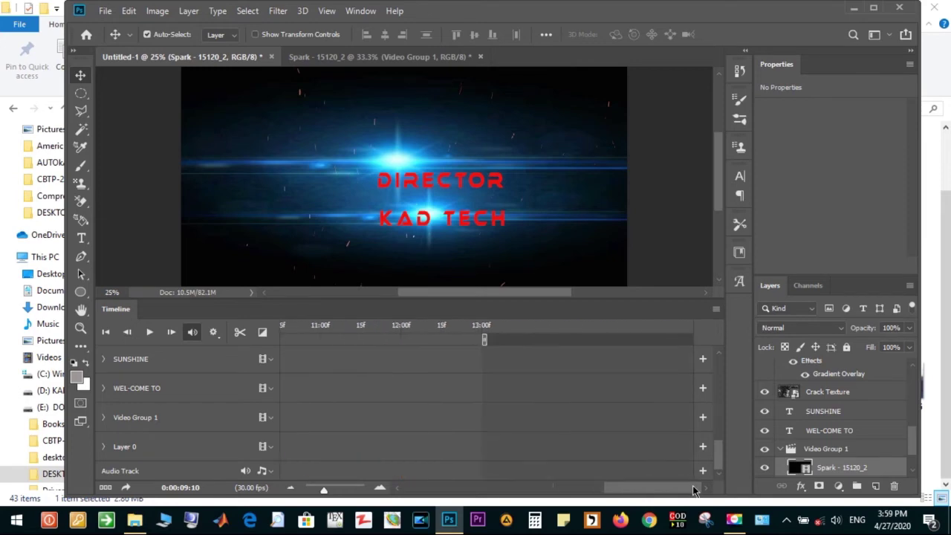
{"action": "left_click_drag", "start_coordinate": [632, 490], "coordinate": [416, 505]}
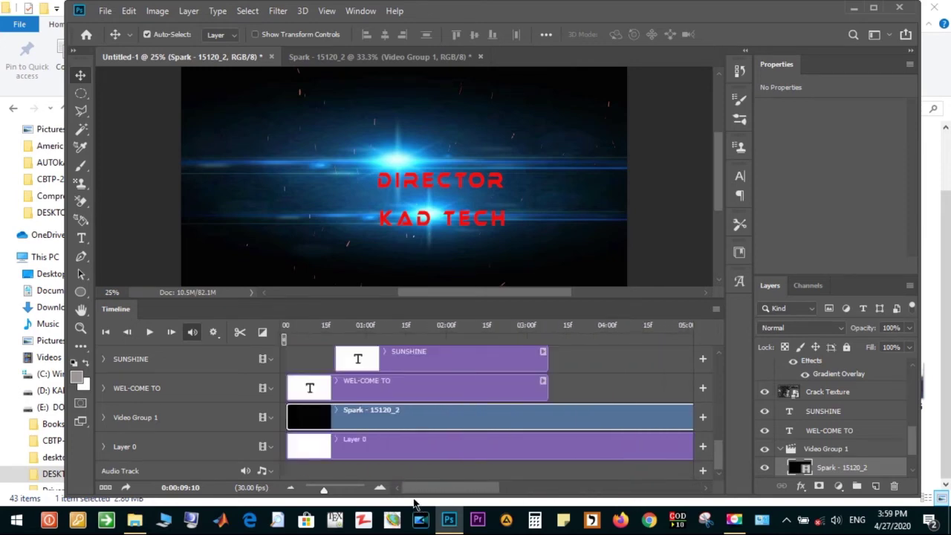
{"action": "left_click", "coordinate": [288, 328]}
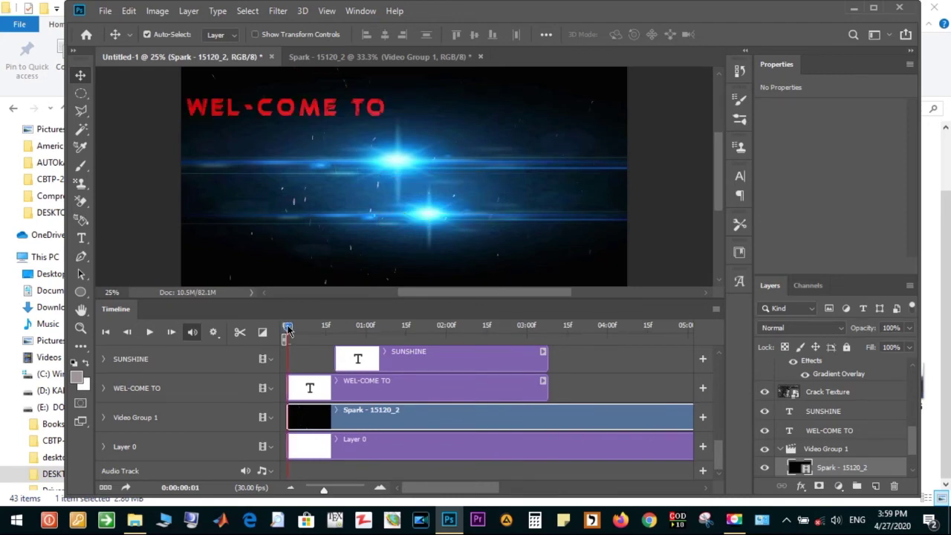
- Set the playhead near the start and play the whole title animation
{"action": "left_click_drag", "start_coordinate": [289, 329], "coordinate": [295, 330]}
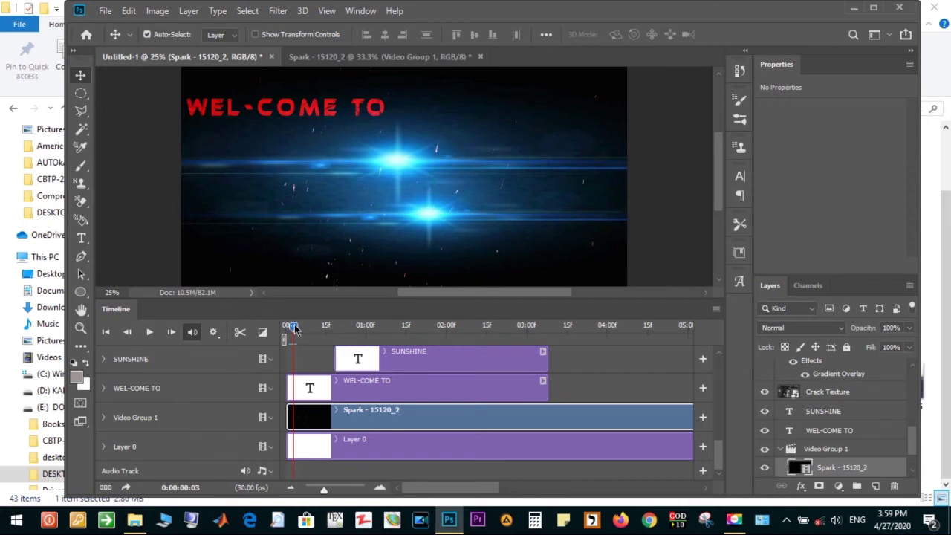
{"action": "left_click", "coordinate": [149, 332]}
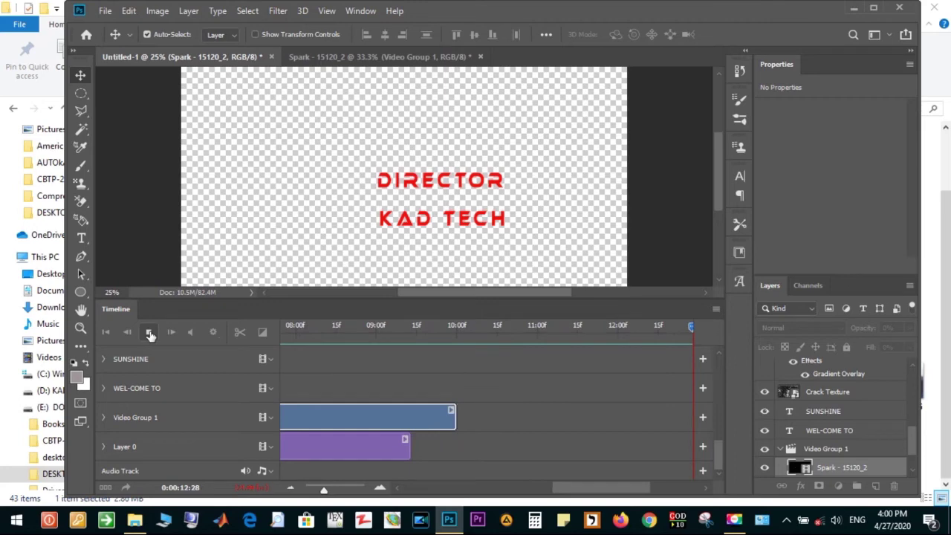
- Stop playback and move the playhead from 10:00 back to 09:28
{"action": "left_click", "coordinate": [149, 334]}
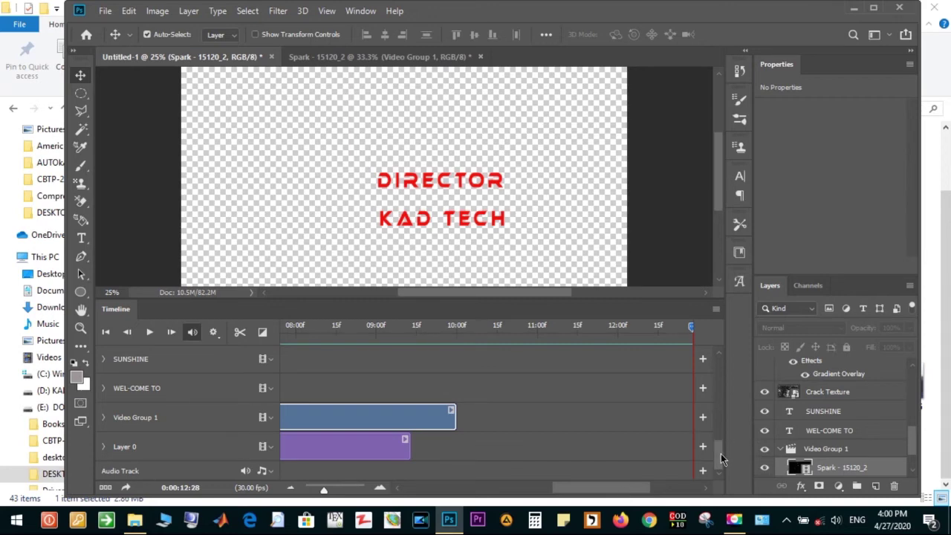
{"action": "left_click_drag", "start_coordinate": [617, 488], "coordinate": [565, 493]}
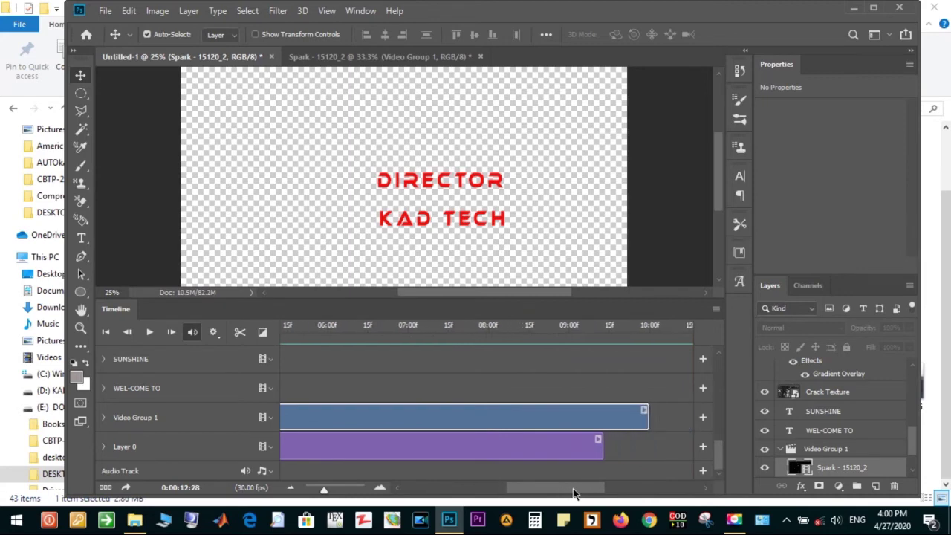
{"action": "left_click_drag", "start_coordinate": [564, 494], "coordinate": [577, 488]}
{"action": "left_click", "coordinate": [638, 333]}
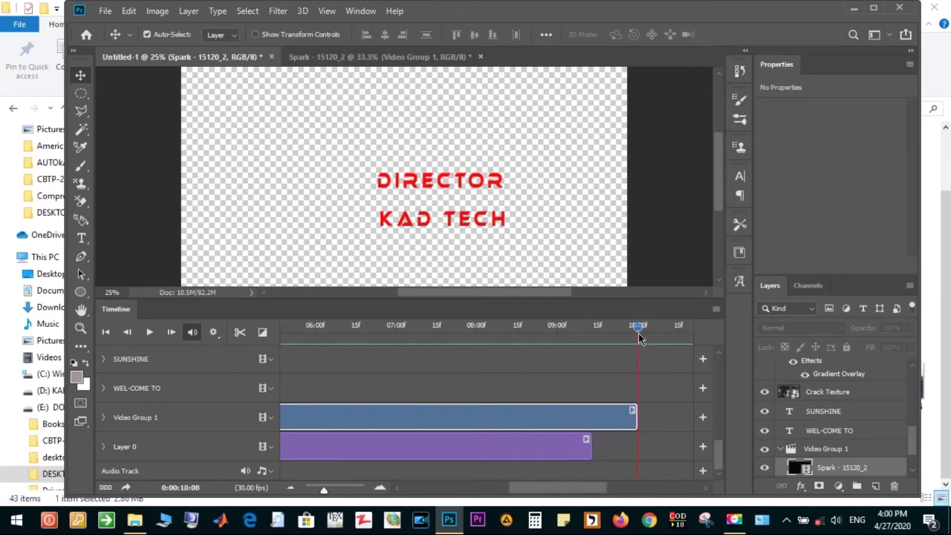
{"action": "left_click_drag", "start_coordinate": [637, 332], "coordinate": [634, 332]}
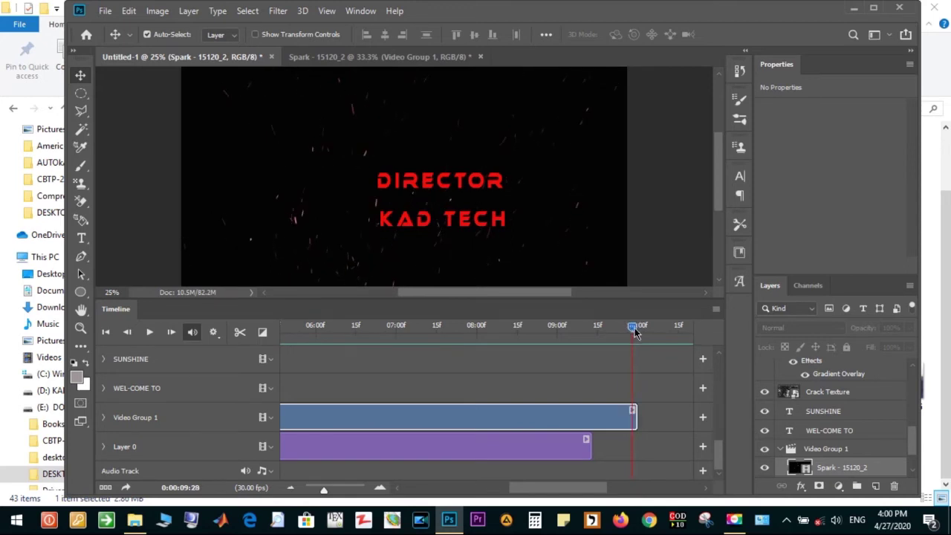
{"action": "mouse_move", "coordinate": [719, 449]}
{"action": "left_mouse_down"}
{"action": "mouse_move", "coordinate": [719, 407]}
{"action": "mouse_move", "coordinate": [720, 429]}
{"action": "left_mouse_up"}
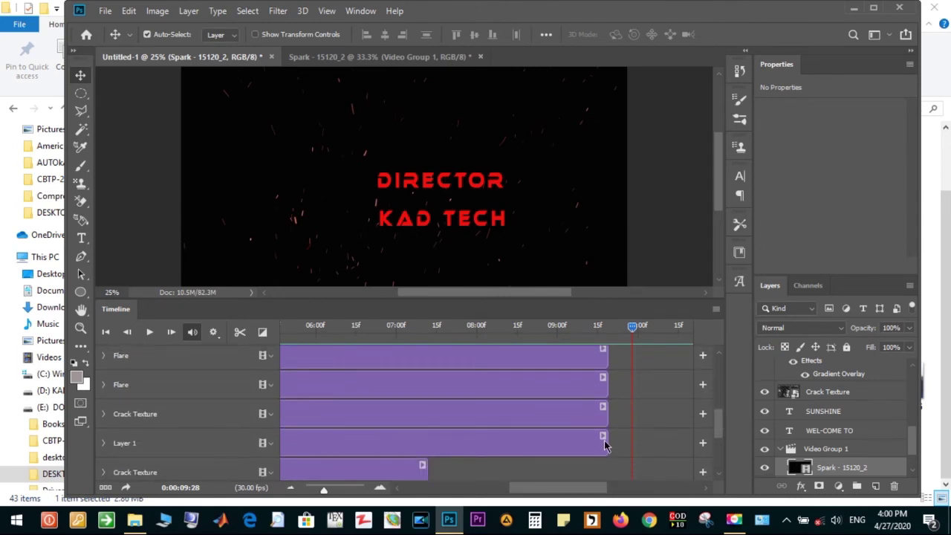
- Extend the Crack Texture and both Flare clips to the playhead near 10:00
{"action": "mouse_move", "coordinate": [604, 440]}
{"action": "left_mouse_down"}
{"action": "mouse_move", "coordinate": [631, 442]}
{"action": "mouse_move", "coordinate": [632, 414]}
{"action": "left_mouse_up"}
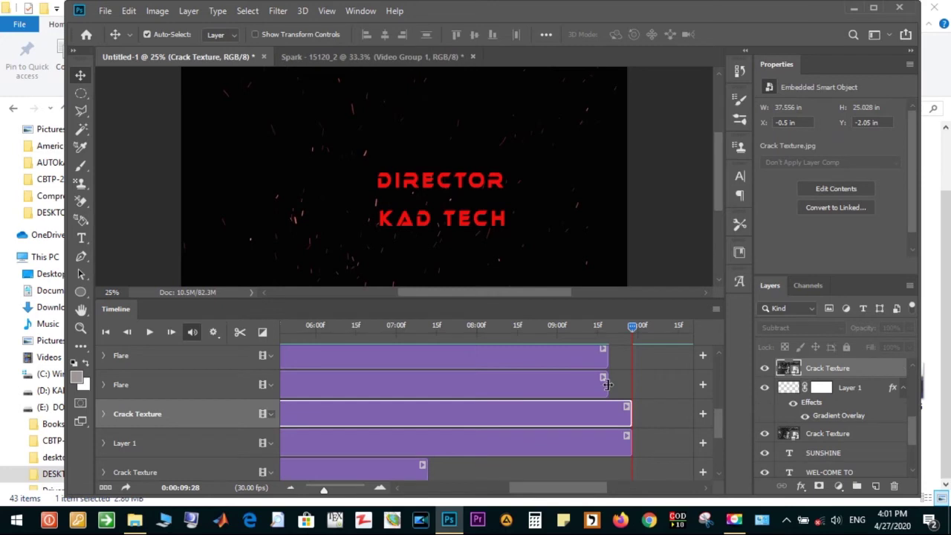
{"action": "left_click_drag", "start_coordinate": [605, 384], "coordinate": [631, 384]}
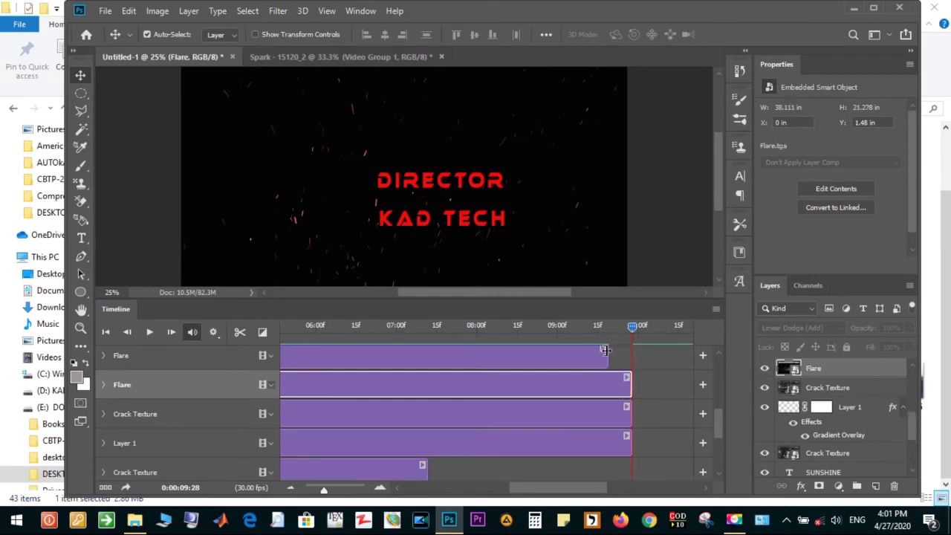
{"action": "left_click_drag", "start_coordinate": [605, 350], "coordinate": [632, 349]}
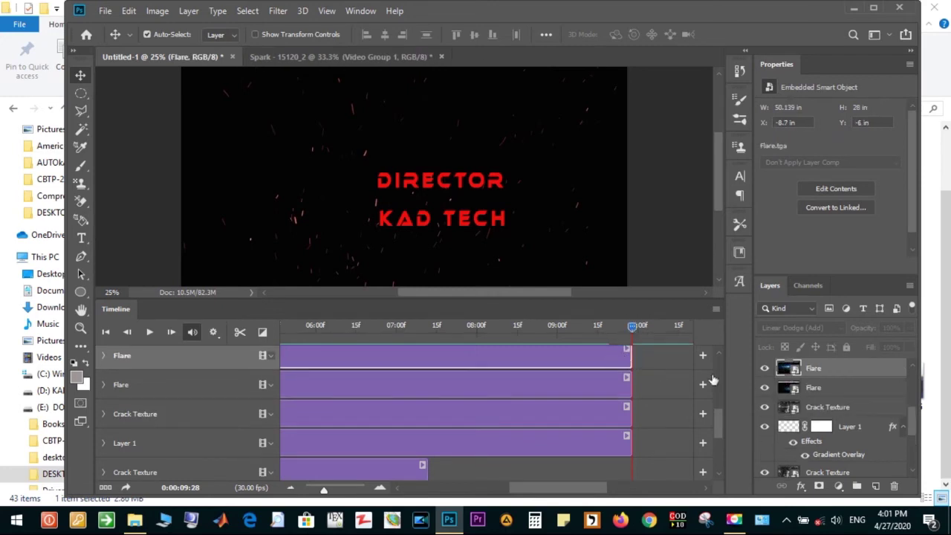
{"action": "left_click", "coordinate": [630, 330]}
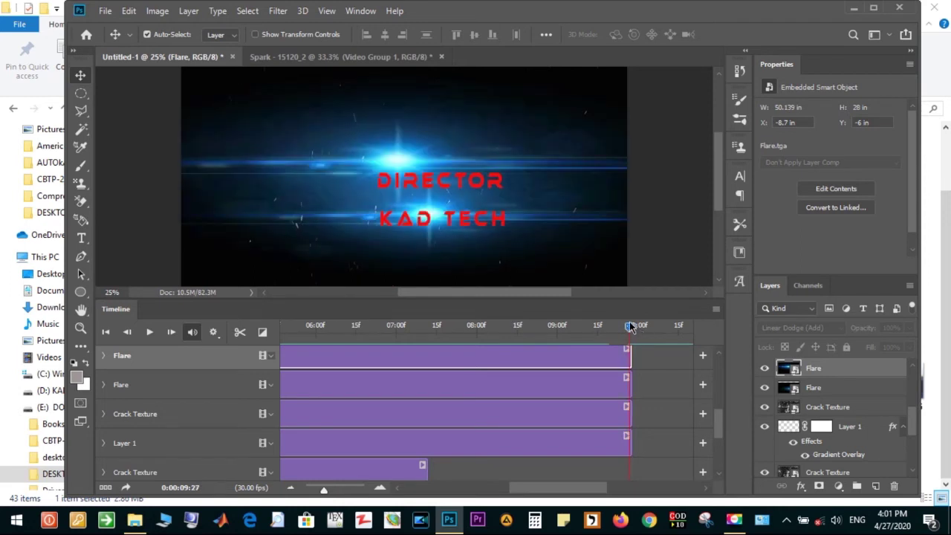
- Pull the work area end back to about 10:00 and preview 10:00 and 09:28
{"action": "left_click_drag", "start_coordinate": [719, 426], "coordinate": [719, 456]}
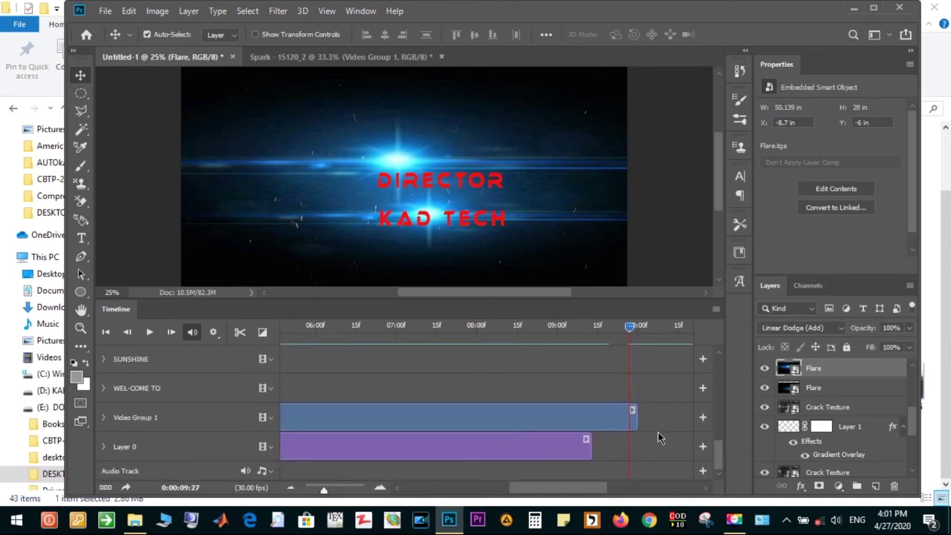
{"action": "mouse_move", "coordinate": [589, 487]}
{"action": "left_mouse_down"}
{"action": "mouse_move", "coordinate": [658, 491]}
{"action": "mouse_move", "coordinate": [640, 484]}
{"action": "left_mouse_up"}
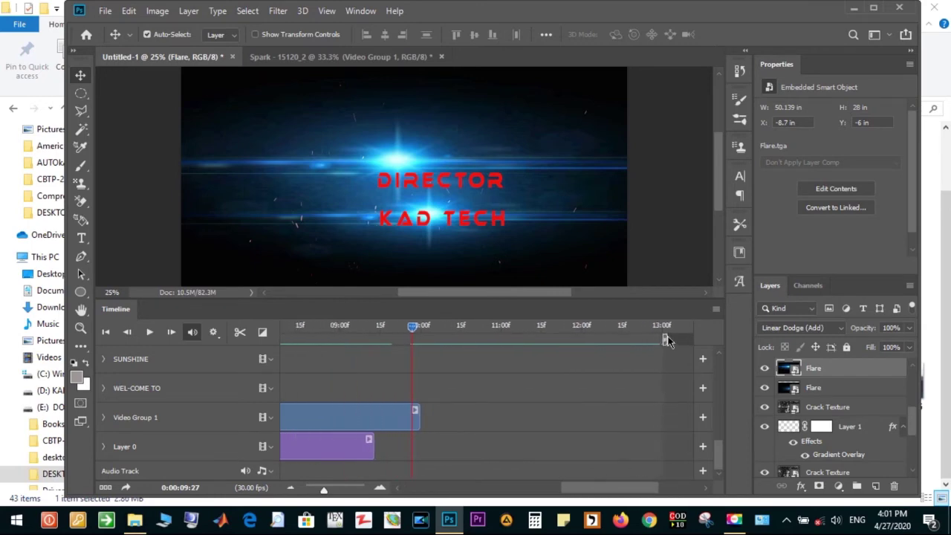
{"action": "left_click_drag", "start_coordinate": [665, 340], "coordinate": [423, 343]}
{"action": "mouse_move", "coordinate": [415, 329]}
{"action": "left_mouse_down"}
{"action": "mouse_move", "coordinate": [423, 330]}
{"action": "mouse_move", "coordinate": [410, 328]}
{"action": "left_mouse_up"}
{"action": "left_click_drag", "start_coordinate": [411, 329], "coordinate": [417, 332]}
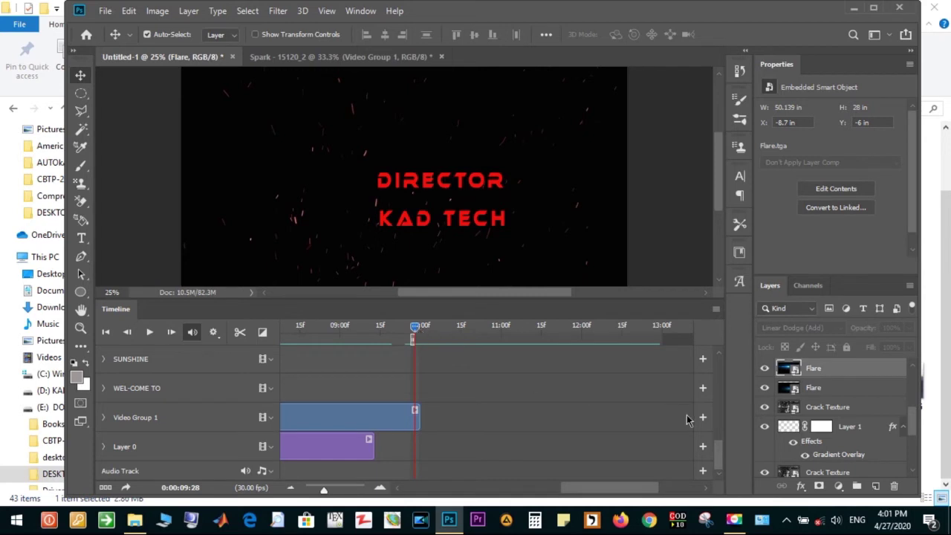
- Select the KAD TECH text layer and stretch the Layer 1 clip past the others to 12:12
{"action": "left_click_drag", "start_coordinate": [722, 456], "coordinate": [726, 369]}
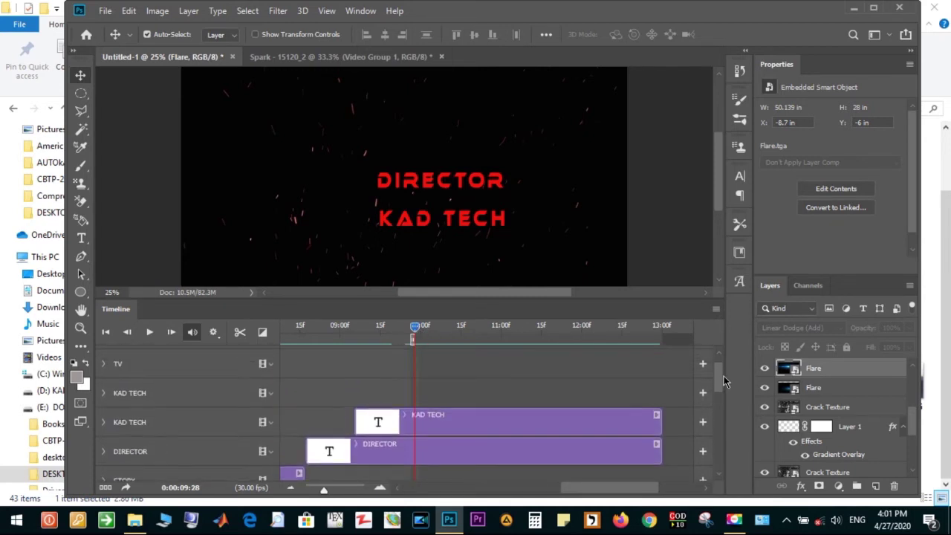
{"action": "left_click_drag", "start_coordinate": [726, 378], "coordinate": [726, 392]}
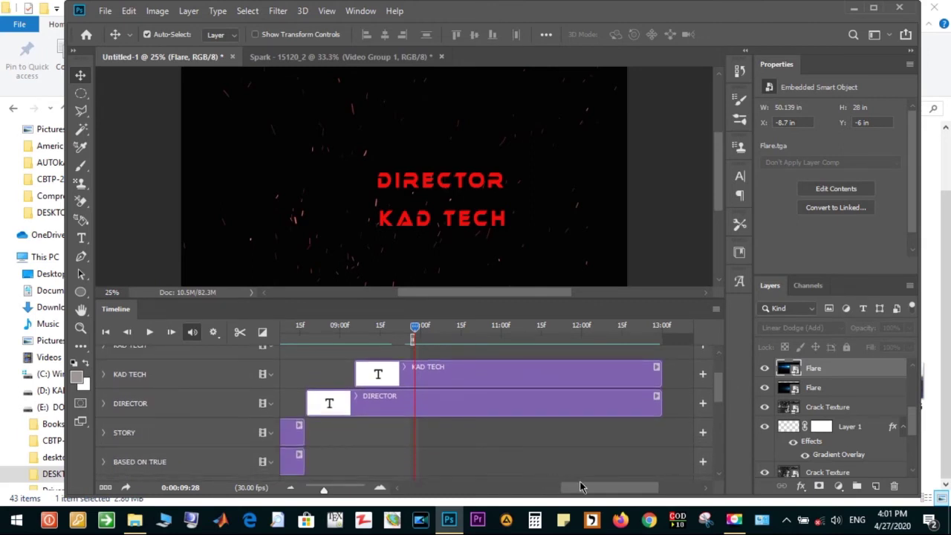
{"action": "left_click_drag", "start_coordinate": [585, 489], "coordinate": [635, 488]}
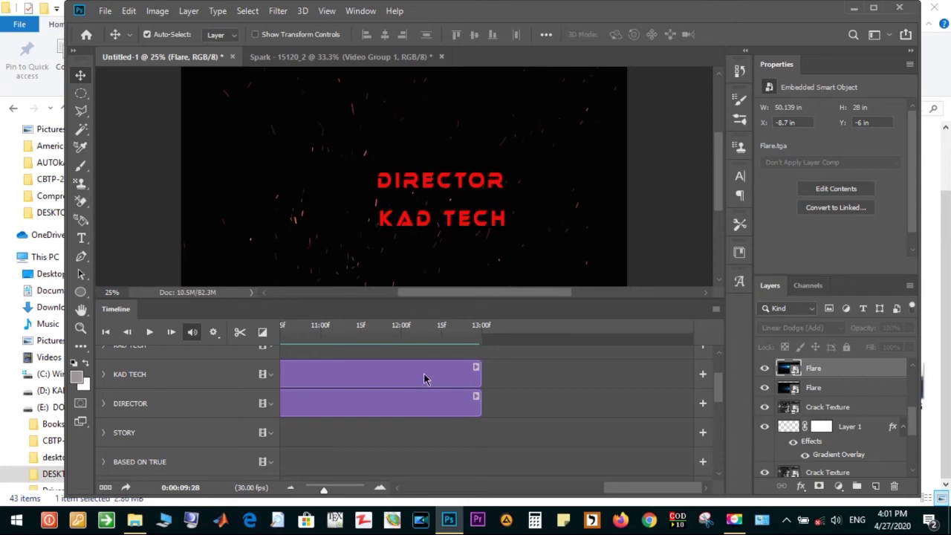
{"action": "left_click", "coordinate": [676, 375]}
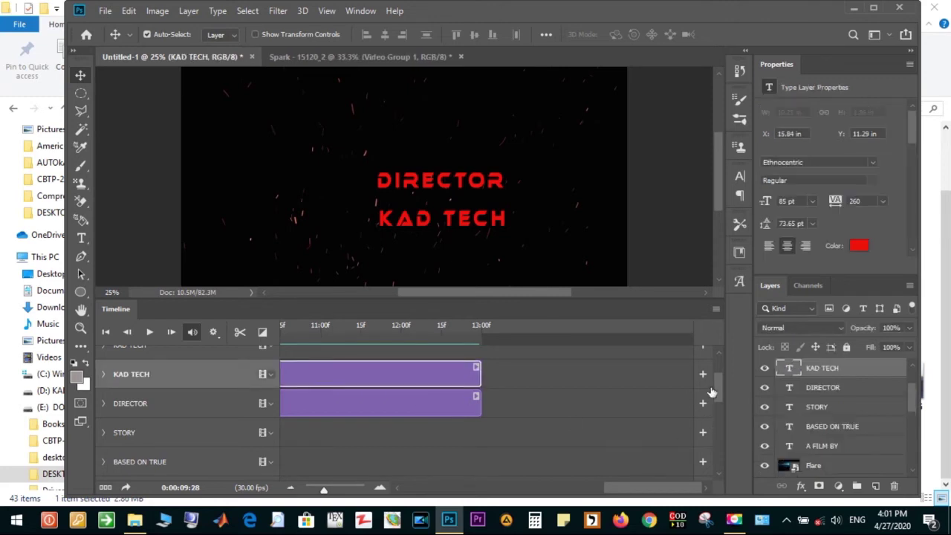
{"action": "left_click_drag", "start_coordinate": [721, 392], "coordinate": [721, 403]}
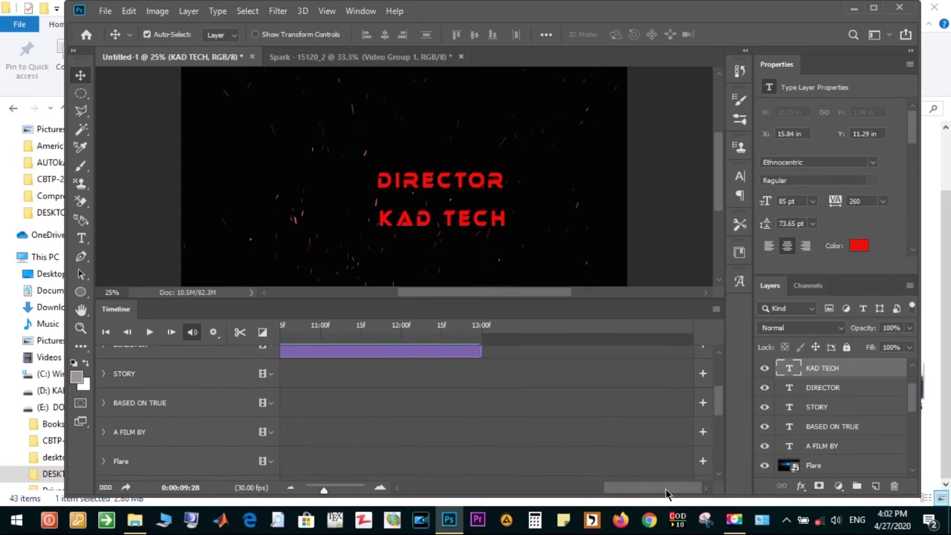
{"action": "left_click_drag", "start_coordinate": [666, 489], "coordinate": [585, 496]}
{"action": "mouse_move", "coordinate": [720, 408]}
{"action": "left_mouse_down"}
{"action": "mouse_move", "coordinate": [719, 428]}
{"action": "mouse_move", "coordinate": [719, 420]}
{"action": "left_mouse_up"}
{"action": "left_click_drag", "start_coordinate": [586, 455], "coordinate": [693, 455]}
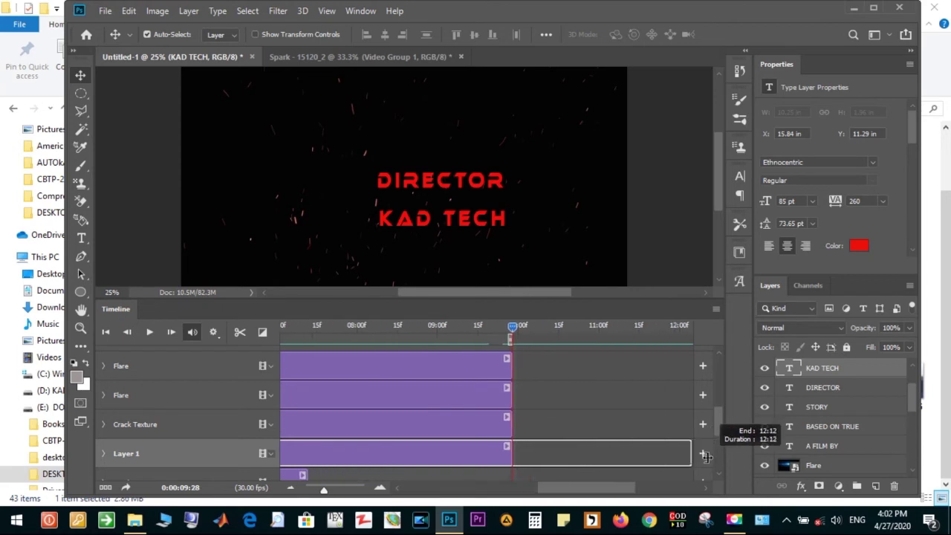
- Extend the Layer 1 clip further and move the current time to 12:28
{"action": "left_click_drag", "start_coordinate": [693, 456], "coordinate": [668, 466]}
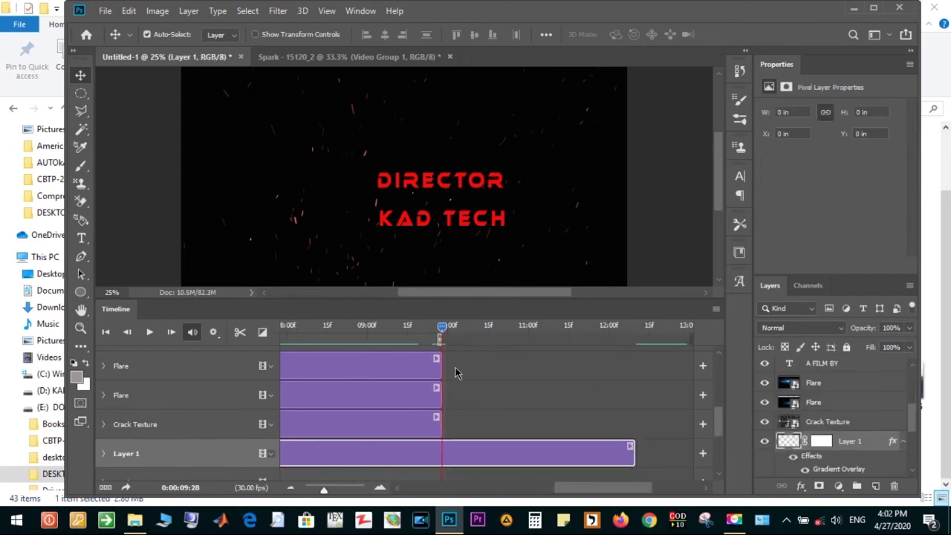
{"action": "left_click_drag", "start_coordinate": [720, 423], "coordinate": [722, 395]}
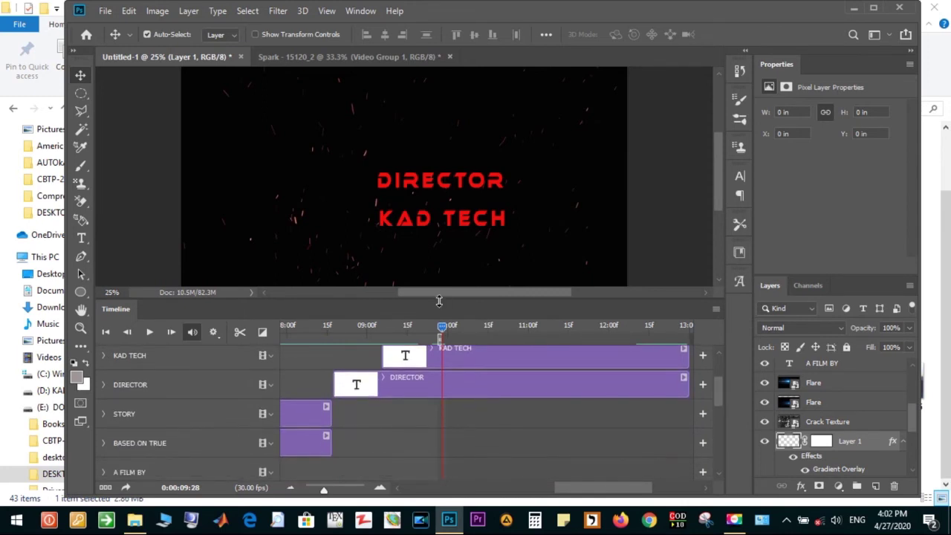
{"action": "left_click", "coordinate": [444, 327]}
{"action": "left_click_drag", "start_coordinate": [595, 327], "coordinate": [685, 328]}
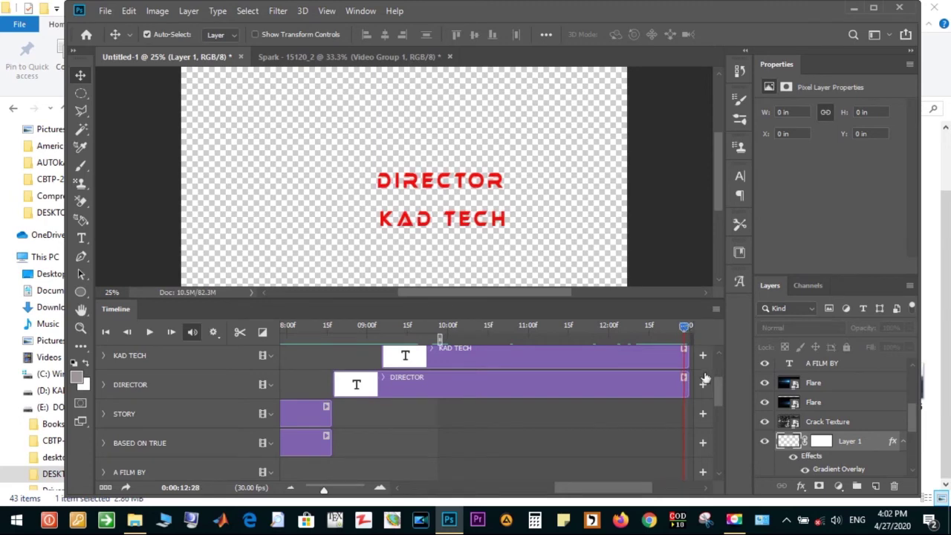
{"action": "scroll", "coordinate": [718, 401], "scroll_direction": "down", "scroll_amount": 1}
{"action": "left_click_drag", "start_coordinate": [718, 395], "coordinate": [719, 408]}
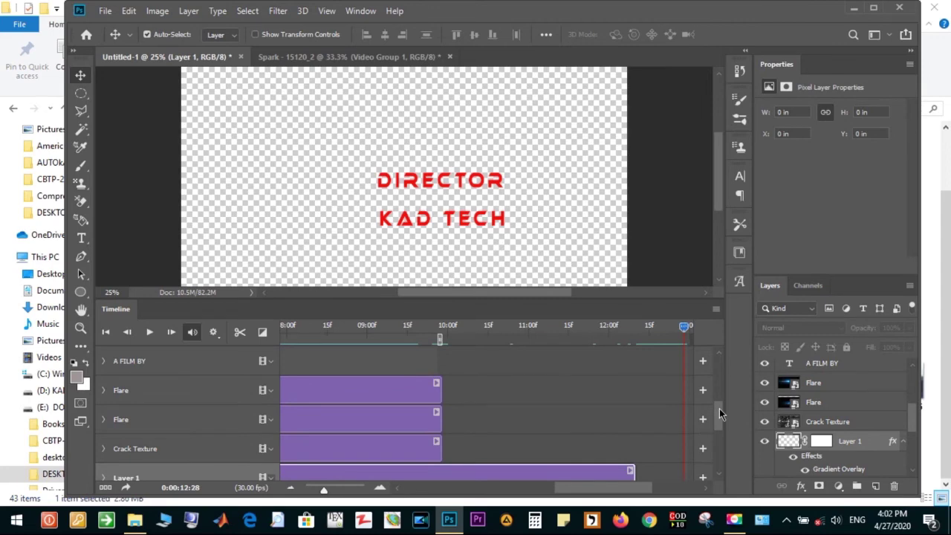
- Stretch Layer 1, Crack Texture, both Flare and Layer 0 clips to the timeline end
{"action": "left_click_drag", "start_coordinate": [632, 471], "coordinate": [683, 475]}
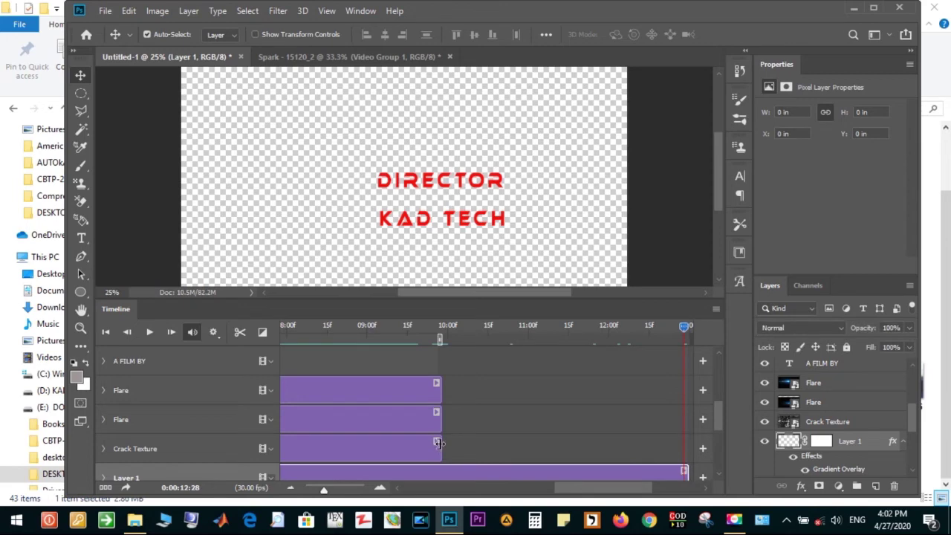
{"action": "left_click_drag", "start_coordinate": [444, 446], "coordinate": [683, 461]}
{"action": "mouse_move", "coordinate": [441, 417]}
{"action": "left_mouse_down"}
{"action": "mouse_move", "coordinate": [669, 434]}
{"action": "mouse_move", "coordinate": [683, 420]}
{"action": "left_mouse_up"}
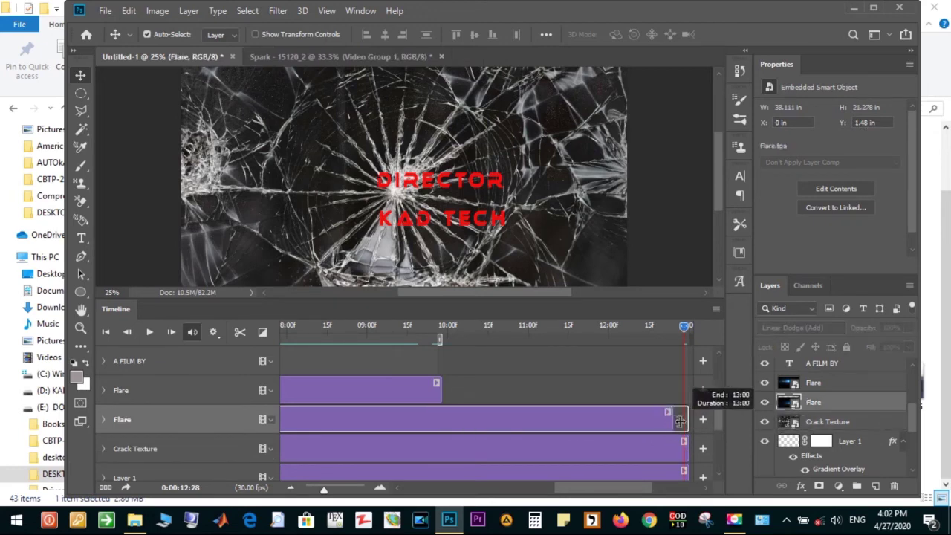
{"action": "left_click_drag", "start_coordinate": [439, 385], "coordinate": [684, 387]}
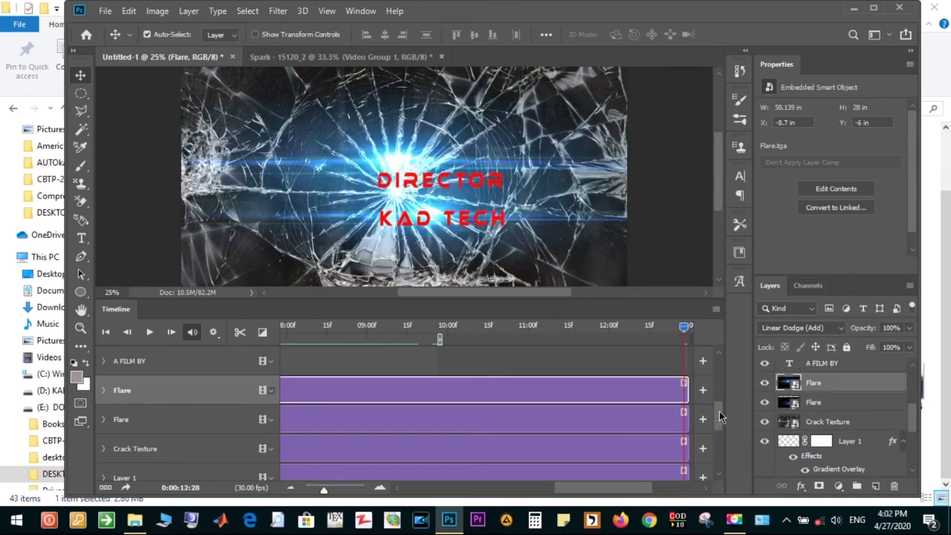
{"action": "left_click_drag", "start_coordinate": [719, 417], "coordinate": [726, 457]}
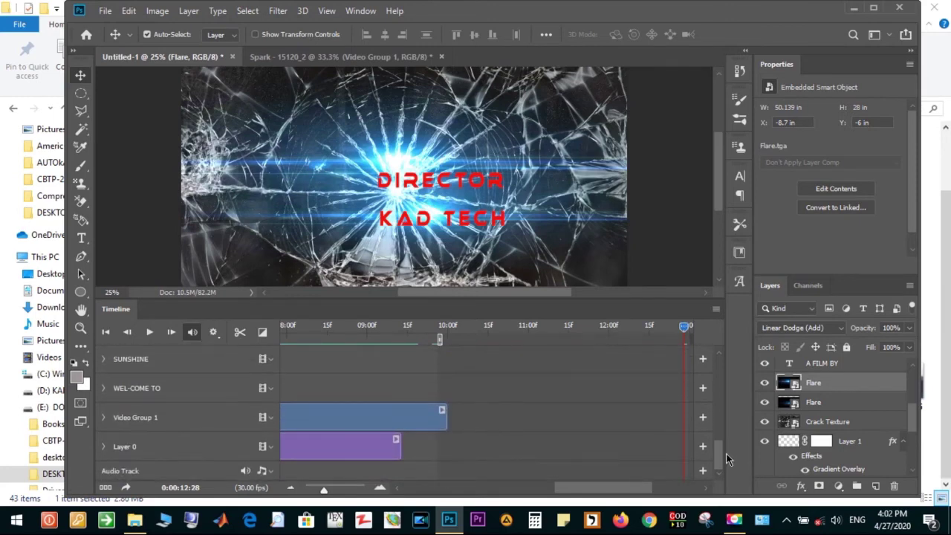
{"action": "left_click_drag", "start_coordinate": [400, 450], "coordinate": [680, 449]}
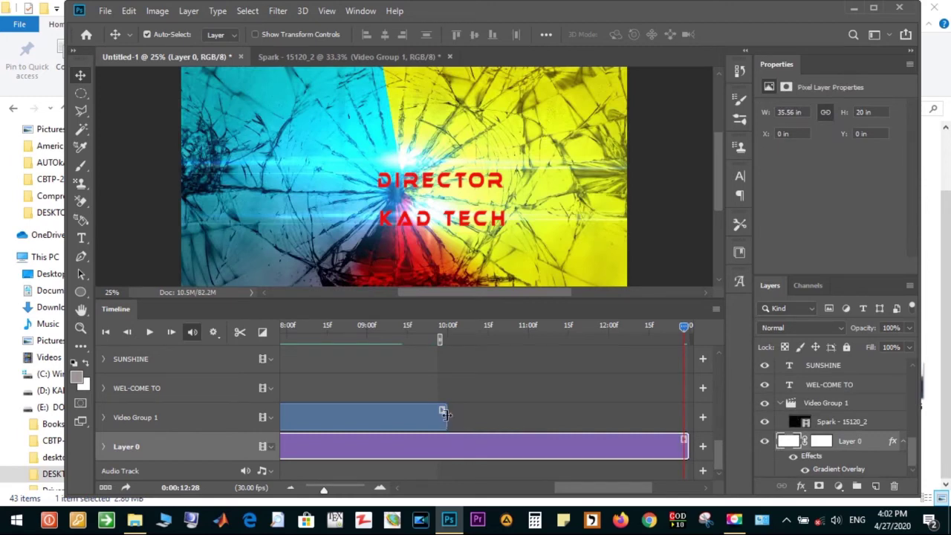
{"action": "left_click_drag", "start_coordinate": [444, 413], "coordinate": [617, 420]}
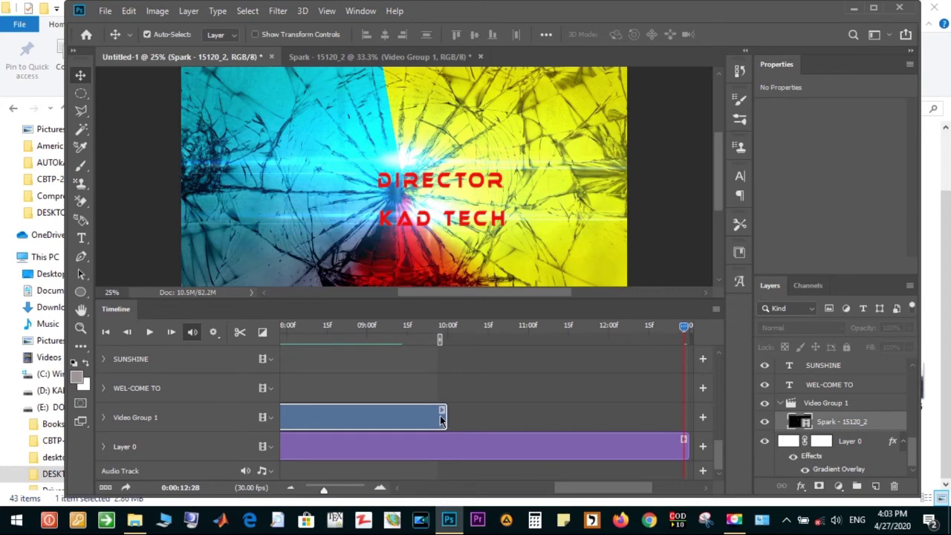
{"action": "left_click_drag", "start_coordinate": [445, 413], "coordinate": [552, 414]}
{"action": "left_click_drag", "start_coordinate": [444, 413], "coordinate": [512, 424]}
{"action": "left_click_drag", "start_coordinate": [683, 326], "coordinate": [620, 327]}
{"action": "left_click_drag", "start_coordinate": [620, 331], "coordinate": [441, 338]}
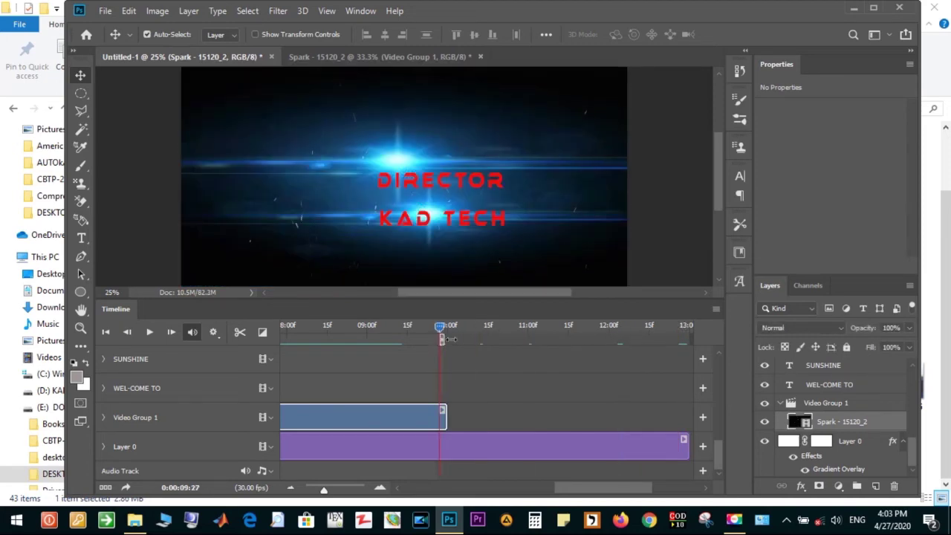
{"action": "left_click_drag", "start_coordinate": [682, 339], "coordinate": [685, 338]}
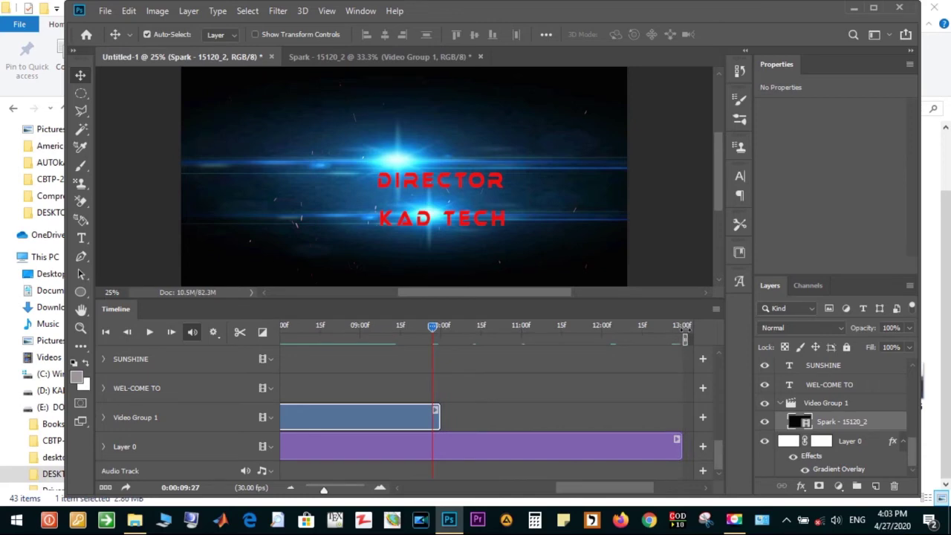
{"action": "left_click_drag", "start_coordinate": [607, 492], "coordinate": [636, 494]}
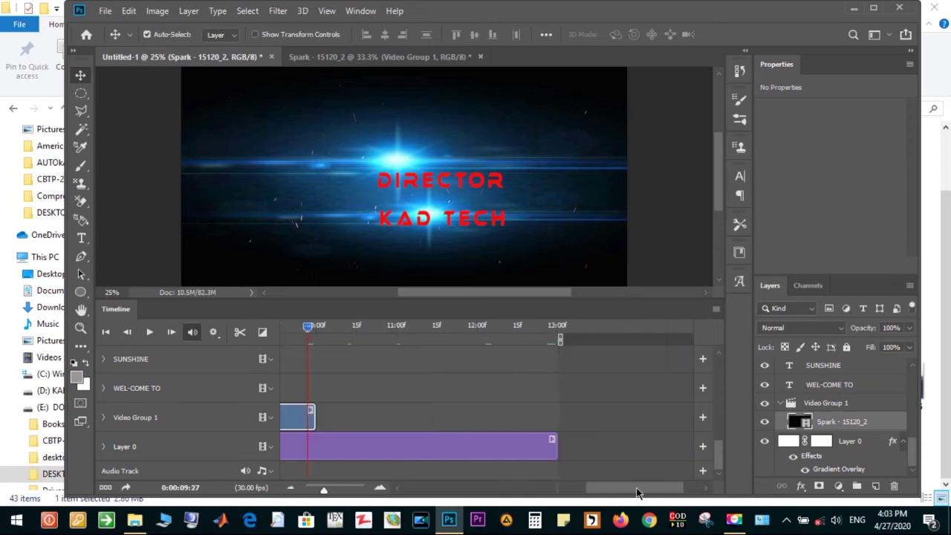
{"action": "left_click_drag", "start_coordinate": [720, 463], "coordinate": [695, 361]}
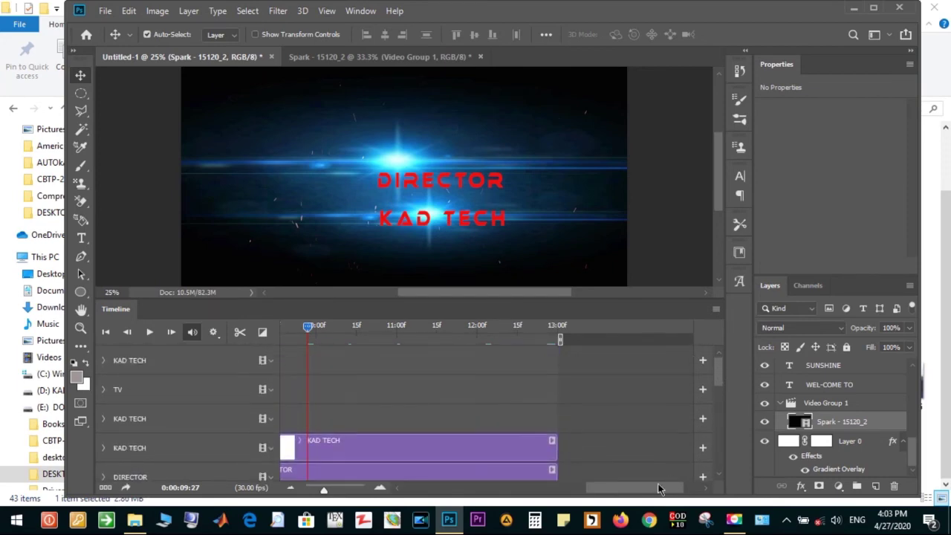
{"action": "mouse_move", "coordinate": [646, 491]}
{"action": "left_mouse_down"}
{"action": "mouse_move", "coordinate": [550, 492]}
{"action": "mouse_move", "coordinate": [605, 500]}
{"action": "left_mouse_up"}
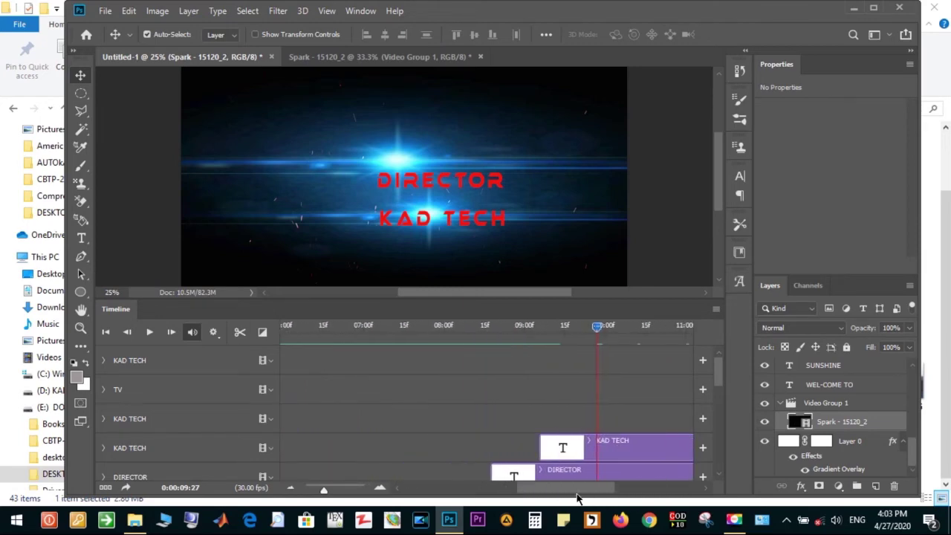
{"action": "left_click_drag", "start_coordinate": [606, 500], "coordinate": [608, 500]}
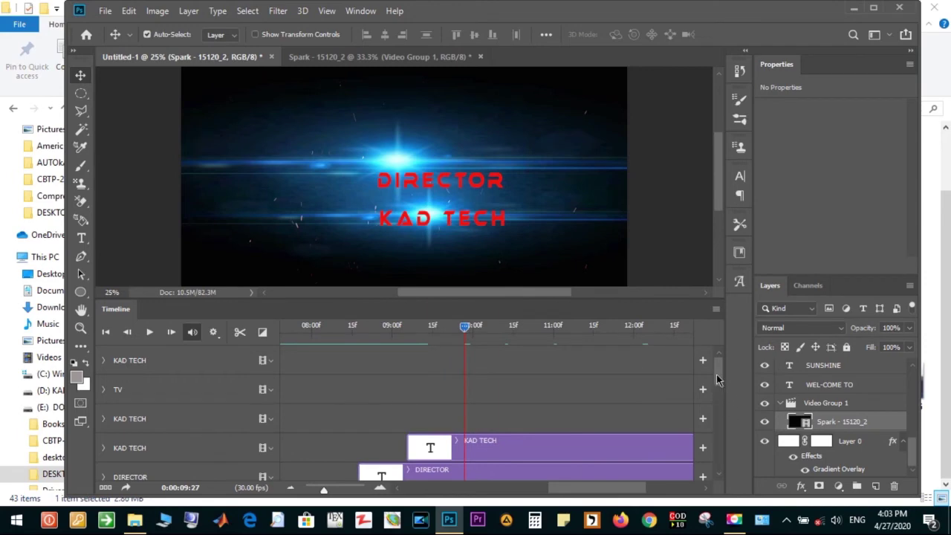
{"action": "left_click_drag", "start_coordinate": [719, 383], "coordinate": [720, 401]}
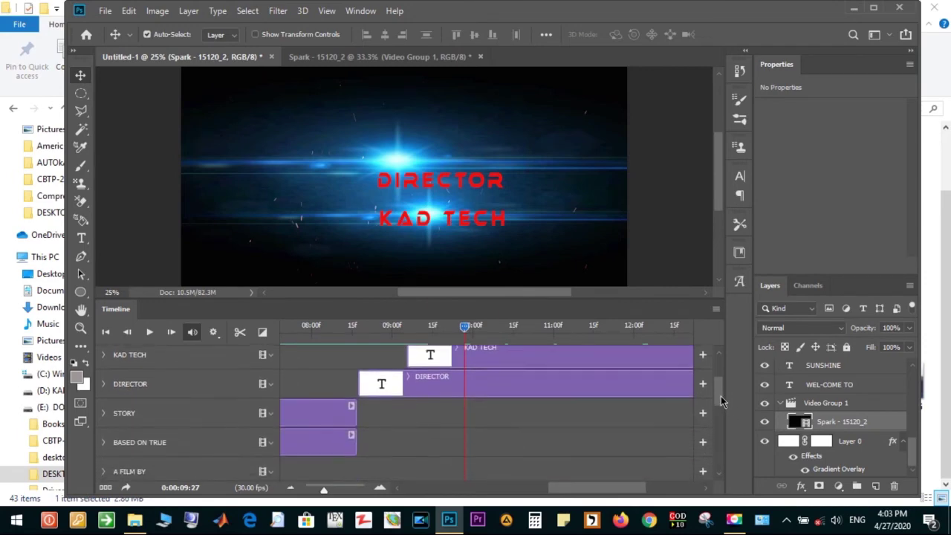
{"action": "left_click_drag", "start_coordinate": [720, 401], "coordinate": [721, 475]}
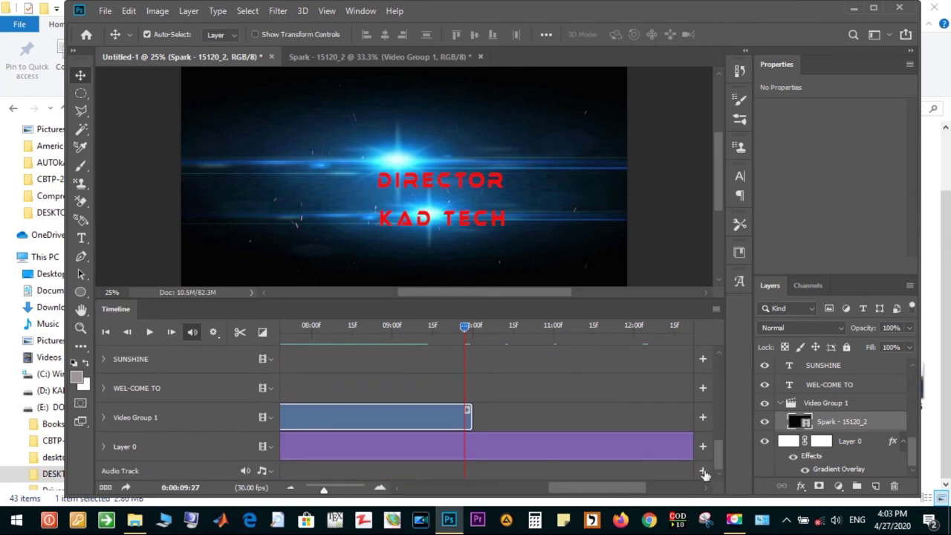
{"action": "left_click_drag", "start_coordinate": [637, 492], "coordinate": [453, 491]}
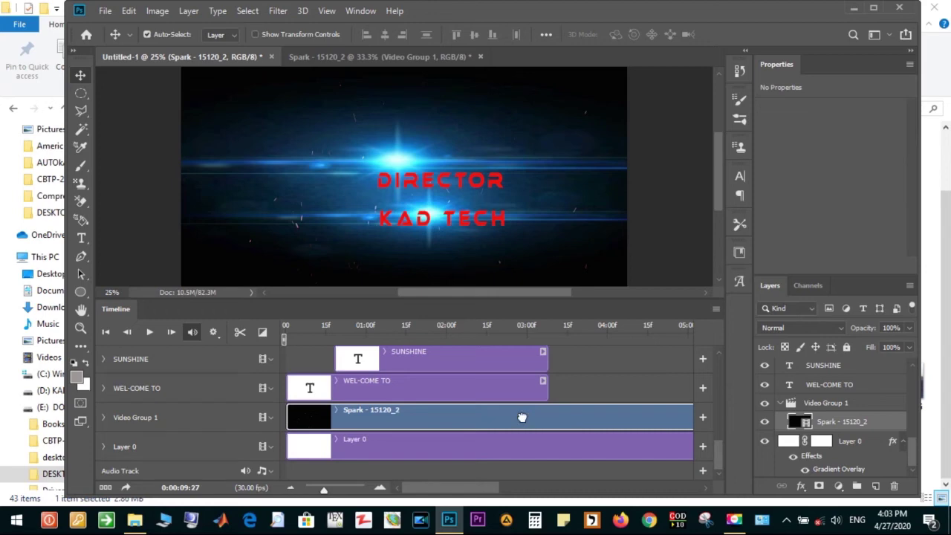
- Shift the Spark clip later and lengthen the Video Group 1 clip's end
{"action": "left_click_drag", "start_coordinate": [522, 417], "coordinate": [523, 422]}
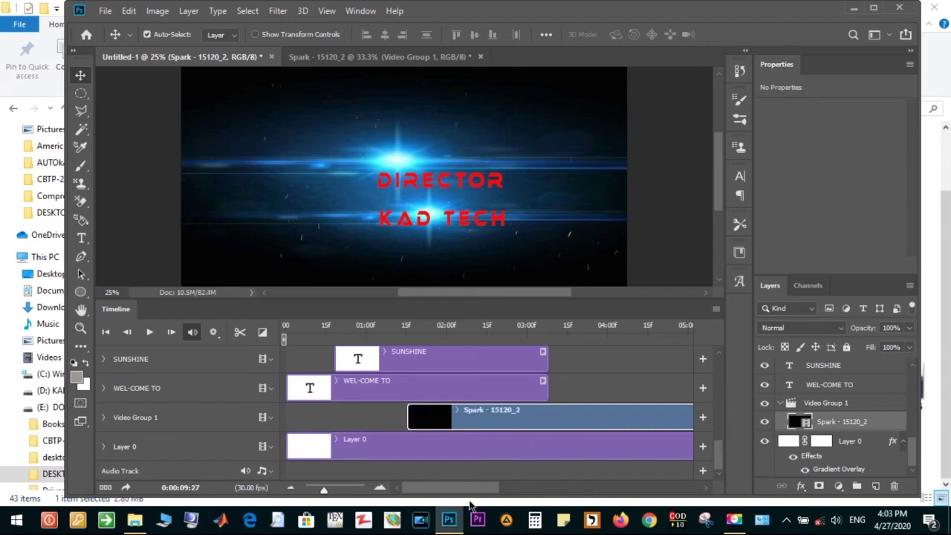
{"action": "left_click_drag", "start_coordinate": [468, 488], "coordinate": [635, 484]}
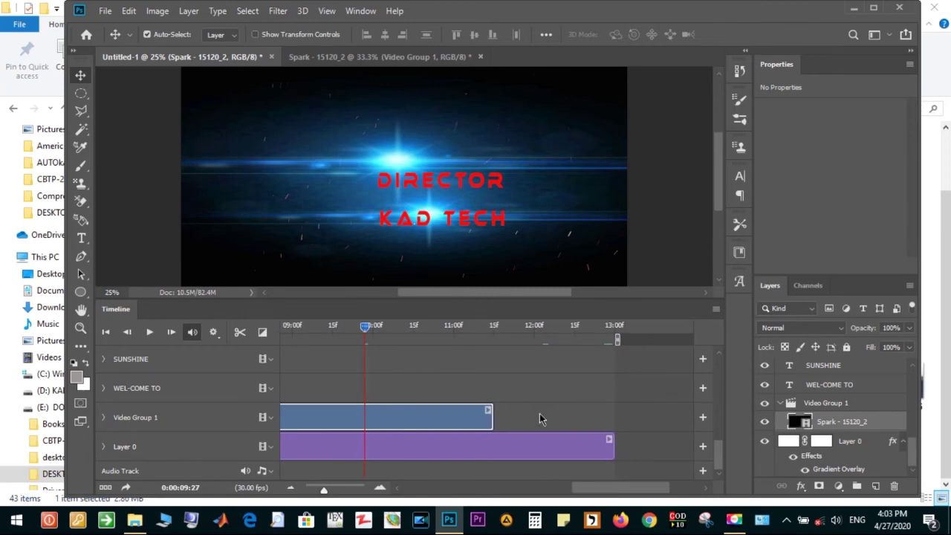
{"action": "left_click_drag", "start_coordinate": [426, 420], "coordinate": [430, 421]}
{"action": "left_click_drag", "start_coordinate": [497, 418], "coordinate": [499, 418]}
{"action": "left_click_drag", "start_coordinate": [620, 487], "coordinate": [438, 482]}
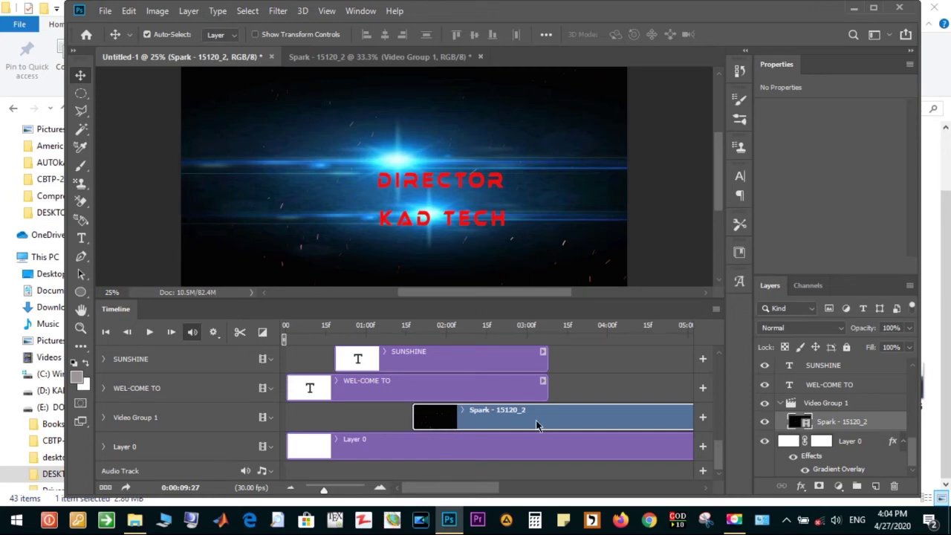
- Fine-tune the Spark clip so it starts at about 03:00
{"action": "left_click_drag", "start_coordinate": [554, 421], "coordinate": [560, 421]}
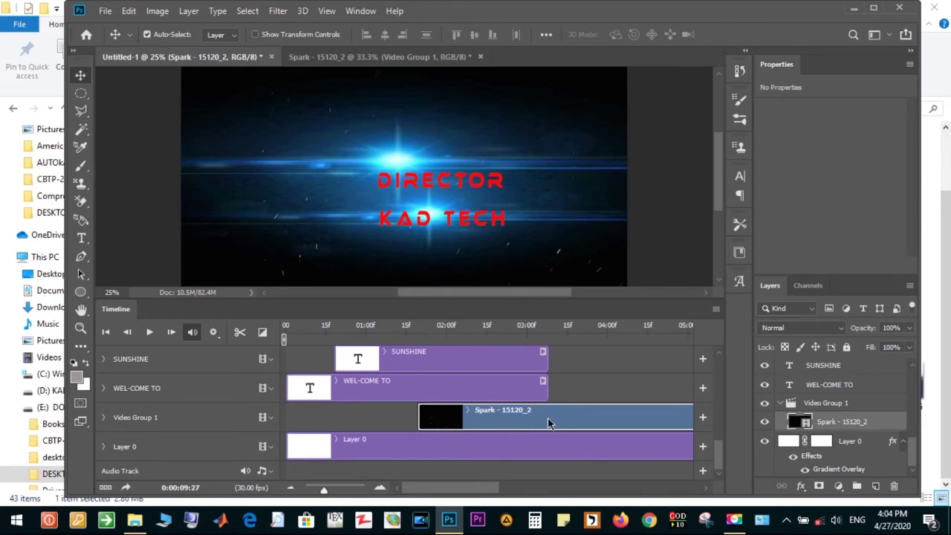
{"action": "left_click_drag", "start_coordinate": [548, 422], "coordinate": [551, 423]}
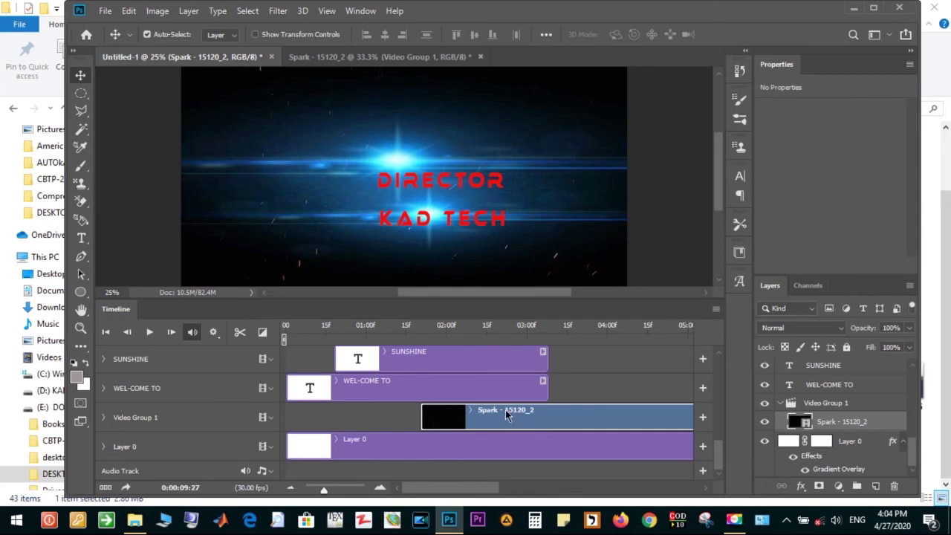
{"action": "left_click_drag", "start_coordinate": [506, 414], "coordinate": [511, 414]}
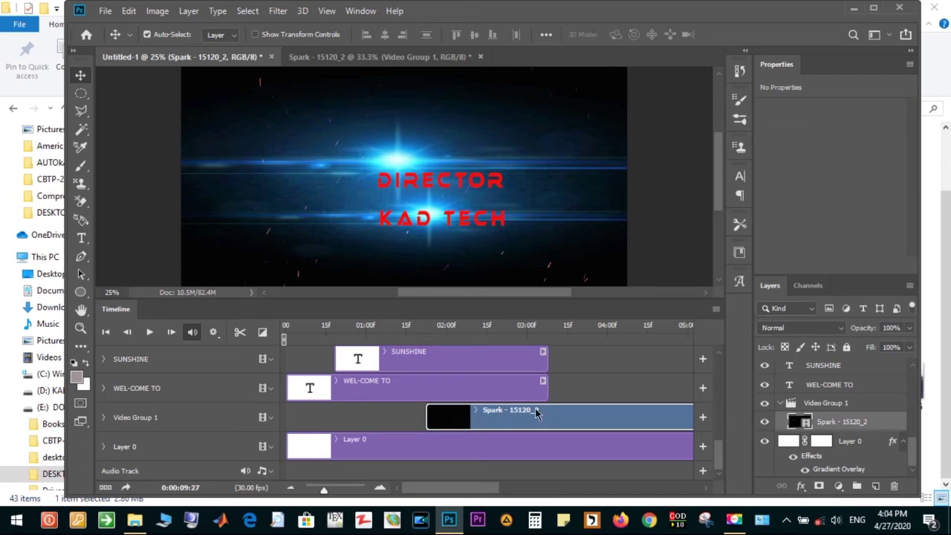
{"action": "left_click_drag", "start_coordinate": [536, 414], "coordinate": [539, 414]}
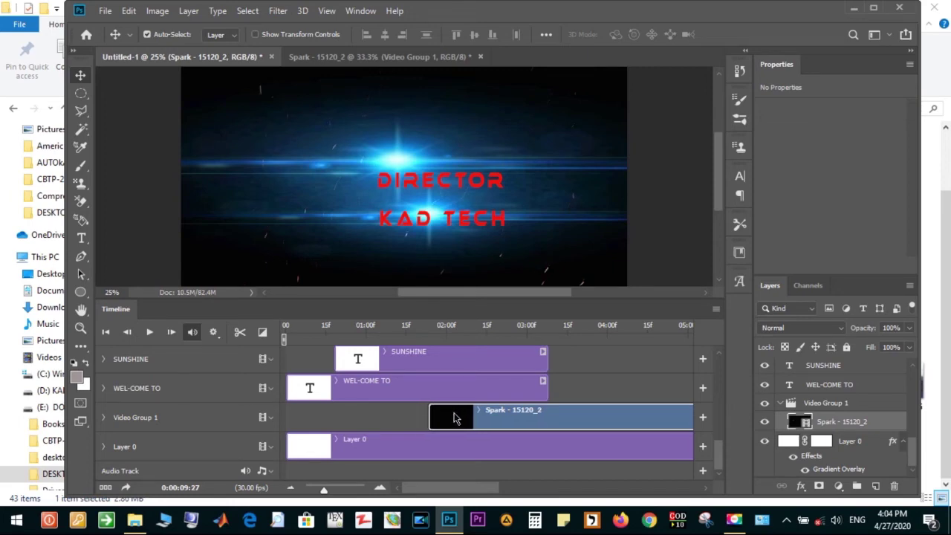
{"action": "left_click_drag", "start_coordinate": [537, 418], "coordinate": [540, 420]}
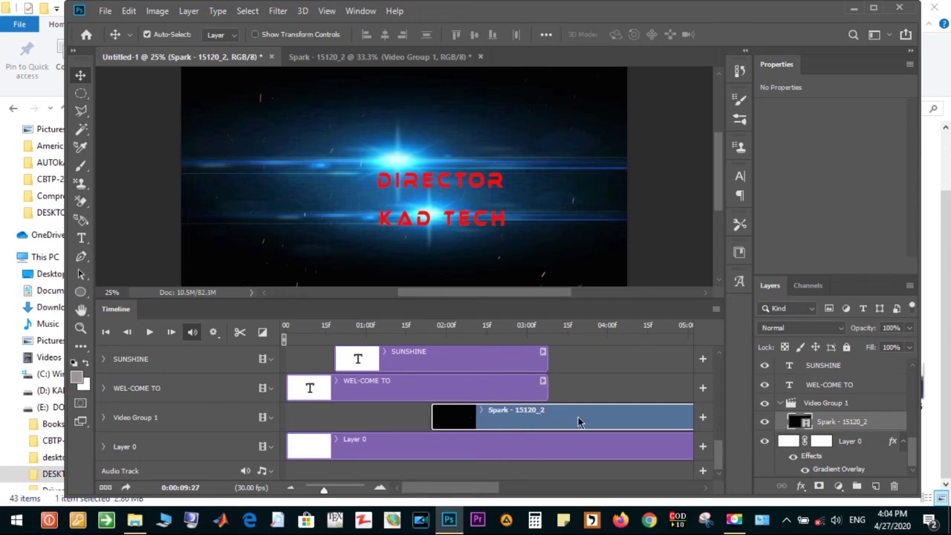
{"action": "left_click_drag", "start_coordinate": [624, 416], "coordinate": [626, 416]}
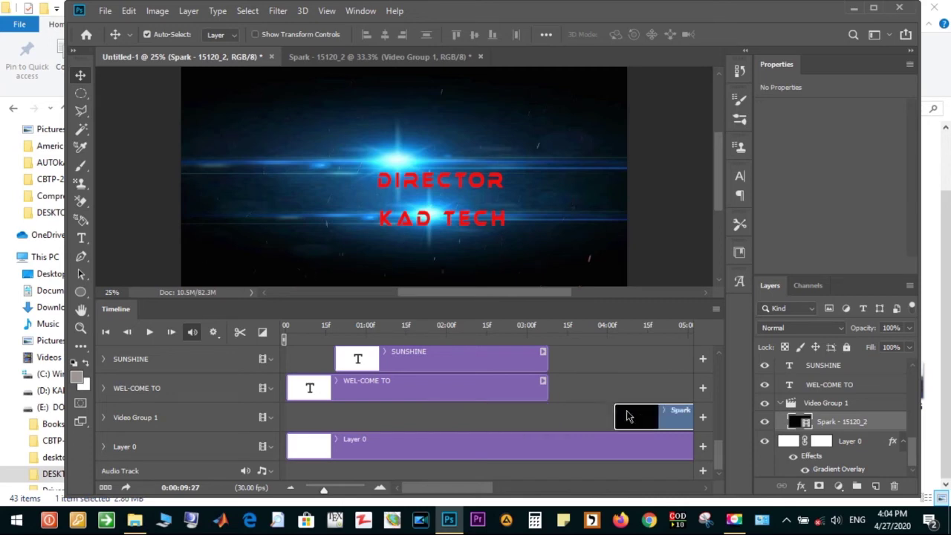
{"action": "mouse_move", "coordinate": [457, 491]}
{"action": "left_mouse_down"}
{"action": "mouse_move", "coordinate": [678, 481]}
{"action": "mouse_move", "coordinate": [507, 479]}
{"action": "left_mouse_up"}
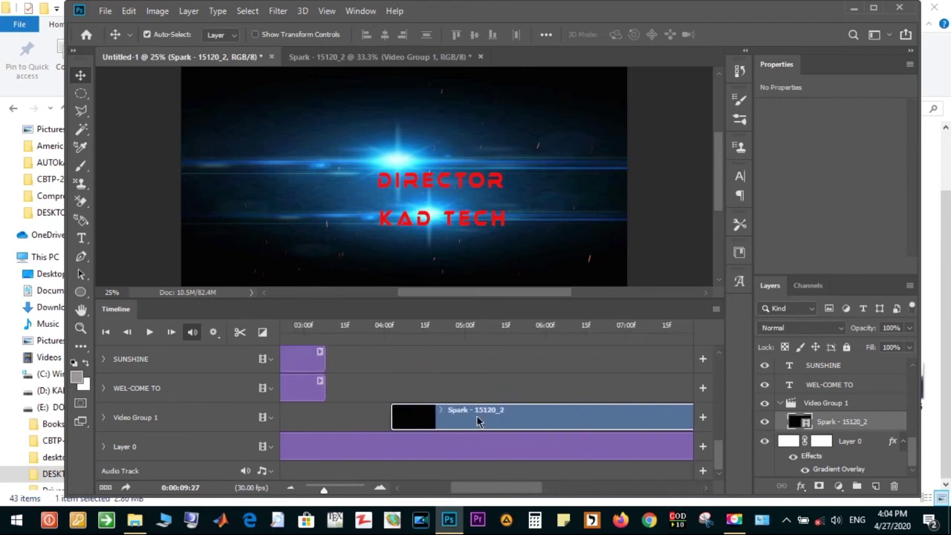
{"action": "left_click_drag", "start_coordinate": [387, 421], "coordinate": [295, 421]}
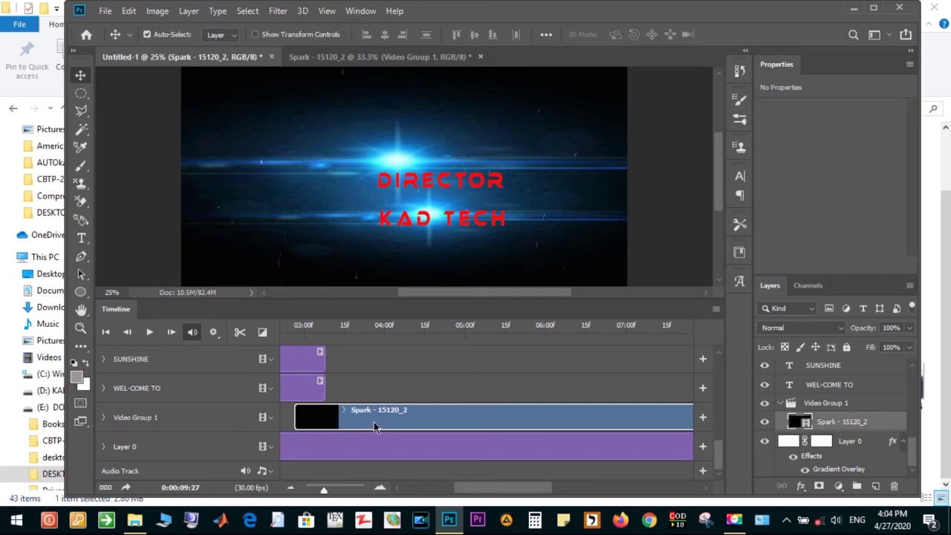
{"action": "mouse_move", "coordinate": [538, 492]}
{"action": "left_mouse_down"}
{"action": "mouse_move", "coordinate": [671, 487]}
{"action": "mouse_move", "coordinate": [661, 486]}
{"action": "left_mouse_up"}
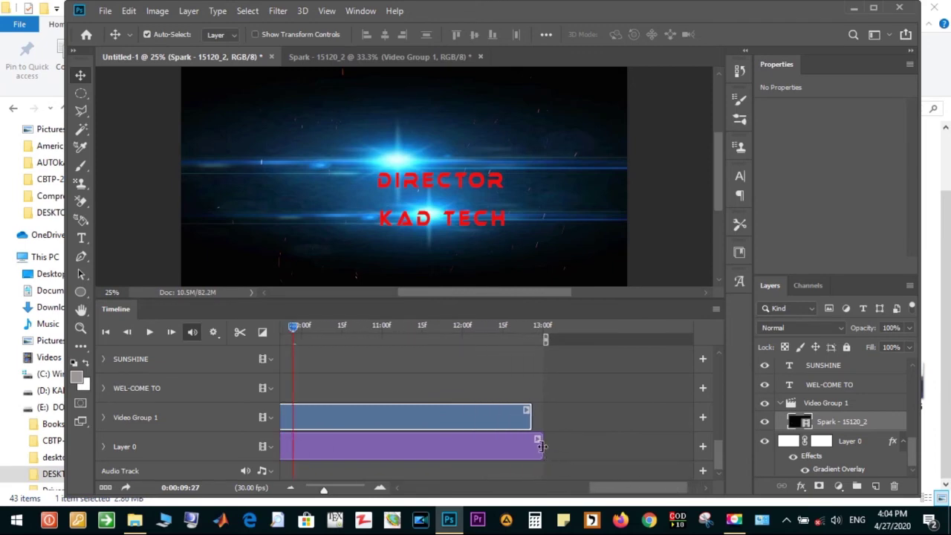
- Trim Layer 0 and the work-area end to where the Spark video ends
{"action": "left_click_drag", "start_coordinate": [539, 445], "coordinate": [531, 446]}
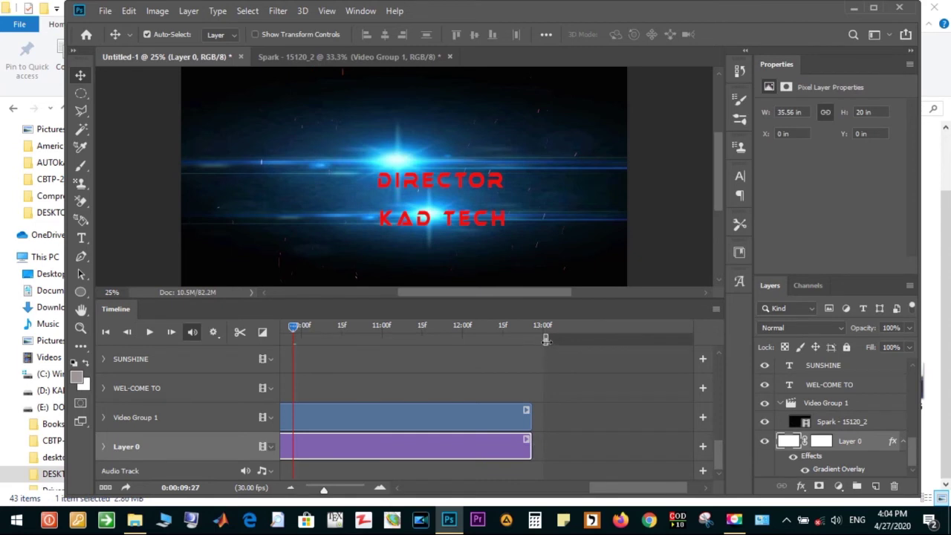
{"action": "left_click_drag", "start_coordinate": [540, 340], "coordinate": [536, 339]}
{"action": "left_click_drag", "start_coordinate": [643, 491], "coordinate": [511, 492]}
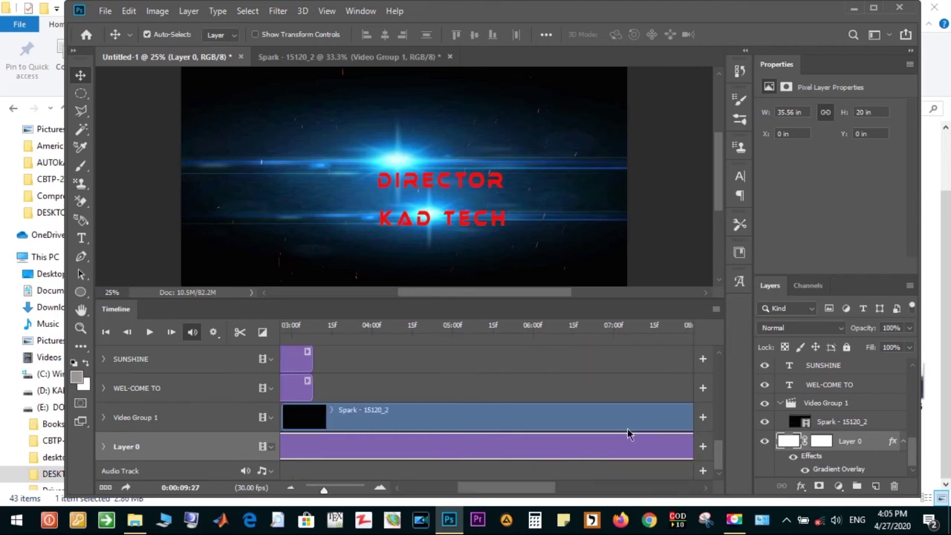
{"action": "left_click_drag", "start_coordinate": [526, 491], "coordinate": [431, 490]}
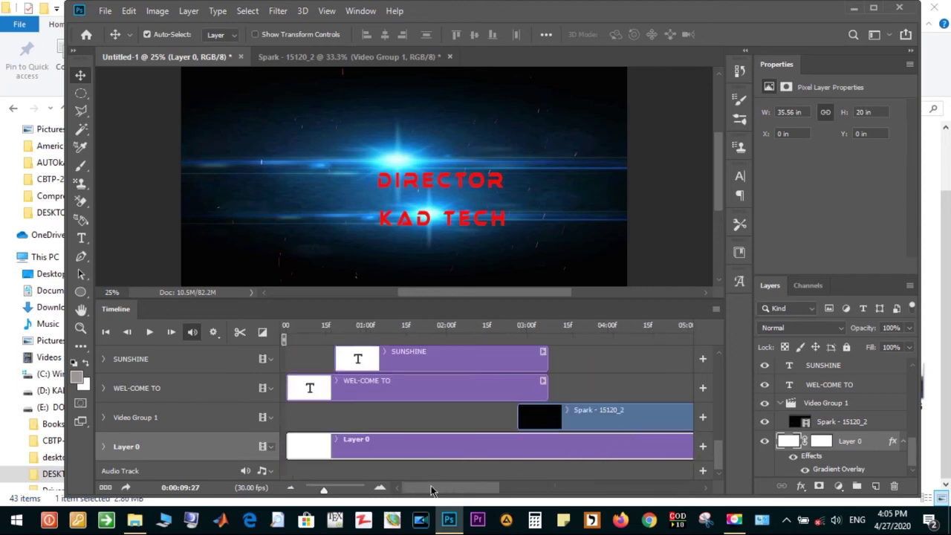
- Play from frame 0 and stop at 03:23 on A FILM BY over the sparks
{"action": "left_click", "coordinate": [285, 328]}
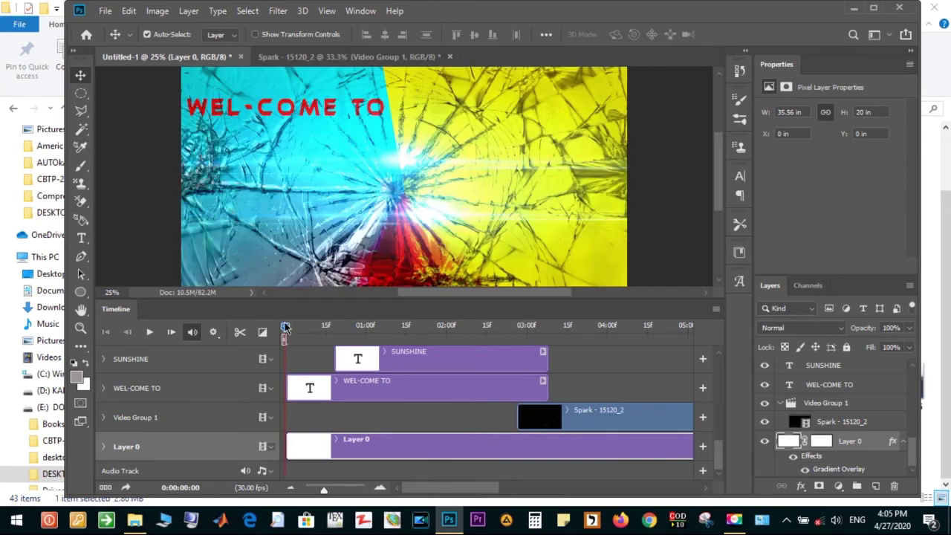
{"action": "left_click", "coordinate": [149, 332]}
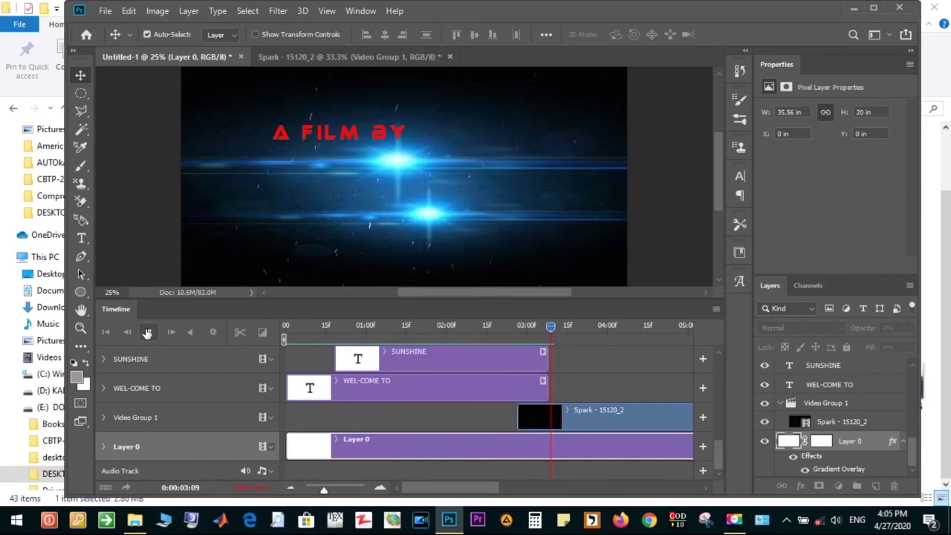
{"action": "left_click", "coordinate": [147, 333]}
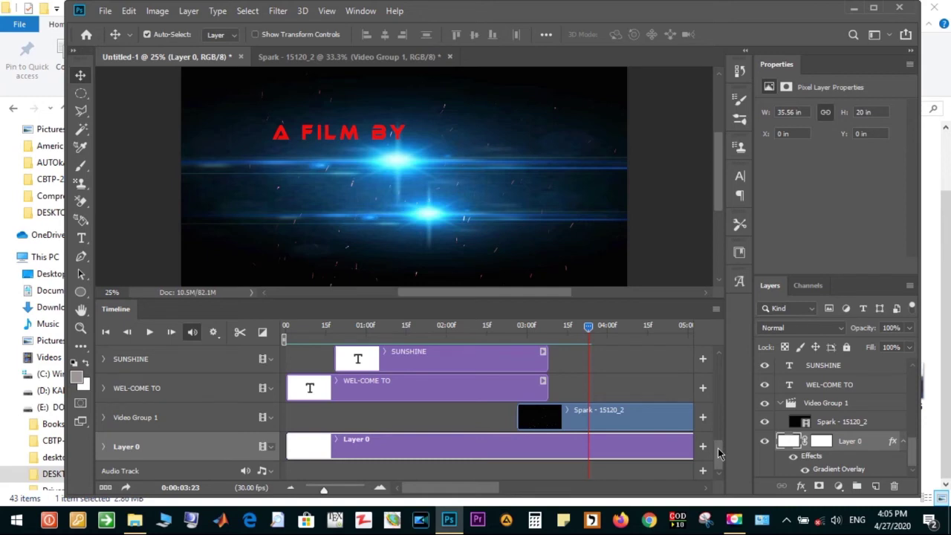
- Scrub back to about 3 seconds and shorten the TV and KAD TECH title clips
{"action": "left_click_drag", "start_coordinate": [588, 330], "coordinate": [546, 333]}
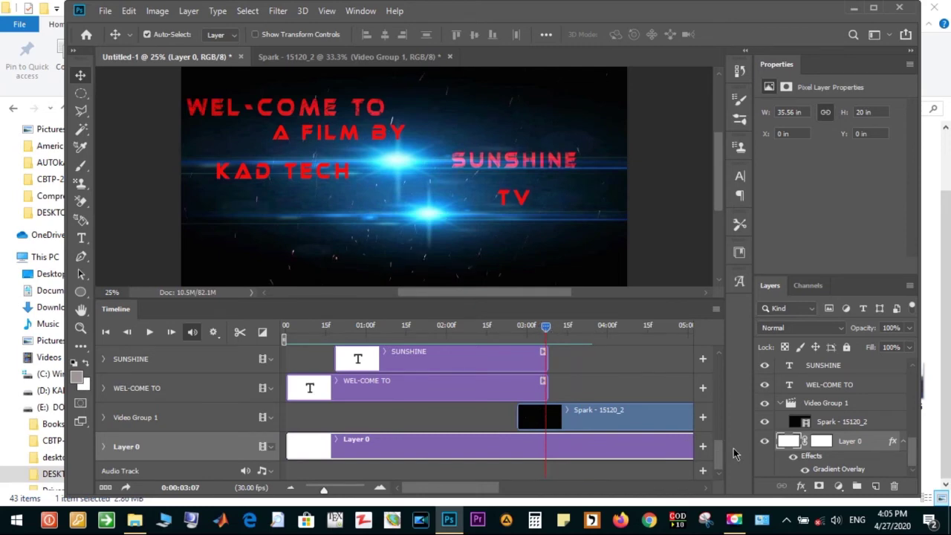
{"action": "left_click_drag", "start_coordinate": [720, 455], "coordinate": [713, 361]}
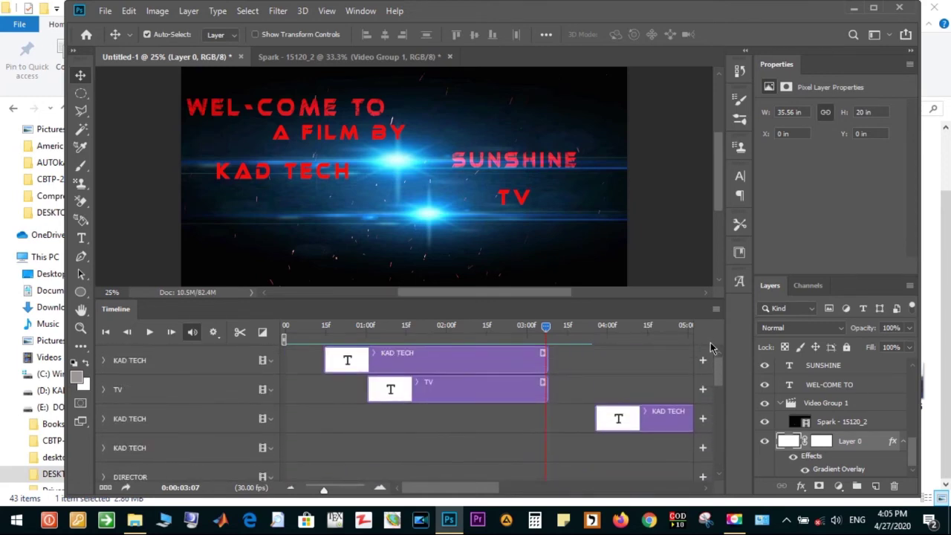
{"action": "left_click", "coordinate": [542, 384]}
{"action": "left_click_drag", "start_coordinate": [542, 385], "coordinate": [539, 385]}
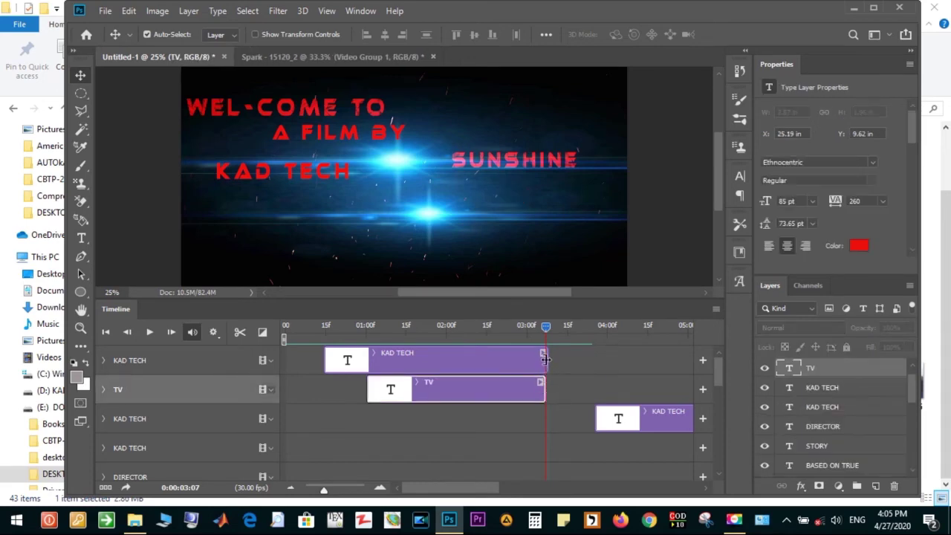
{"action": "left_click", "coordinate": [546, 359]}
{"action": "left_click_drag", "start_coordinate": [546, 359], "coordinate": [541, 360]}
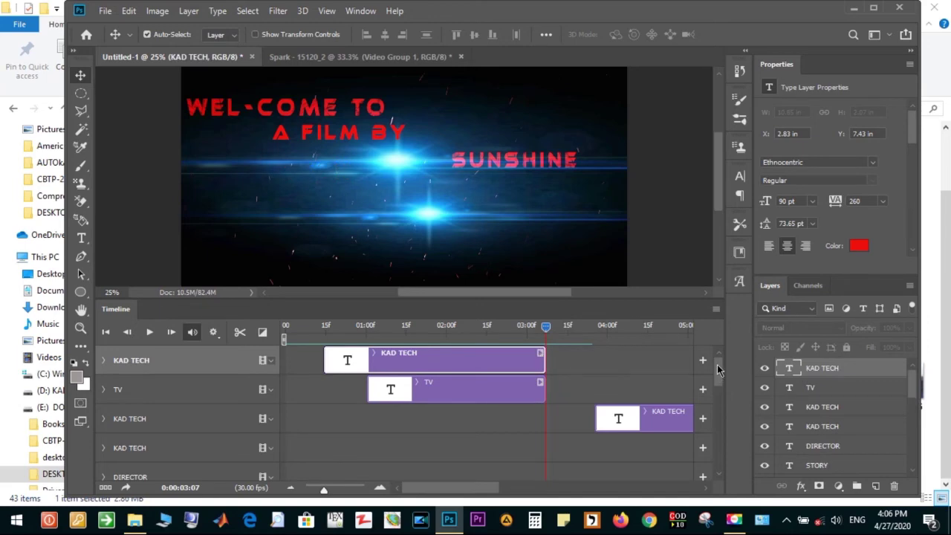
- Shorten the SUNSHINE and WEL-COME TO clips further down the timeline
{"action": "left_click_drag", "start_coordinate": [717, 365], "coordinate": [728, 416]}
{"action": "scroll", "coordinate": [728, 416], "scroll_direction": "down", "scroll_amount": 1}
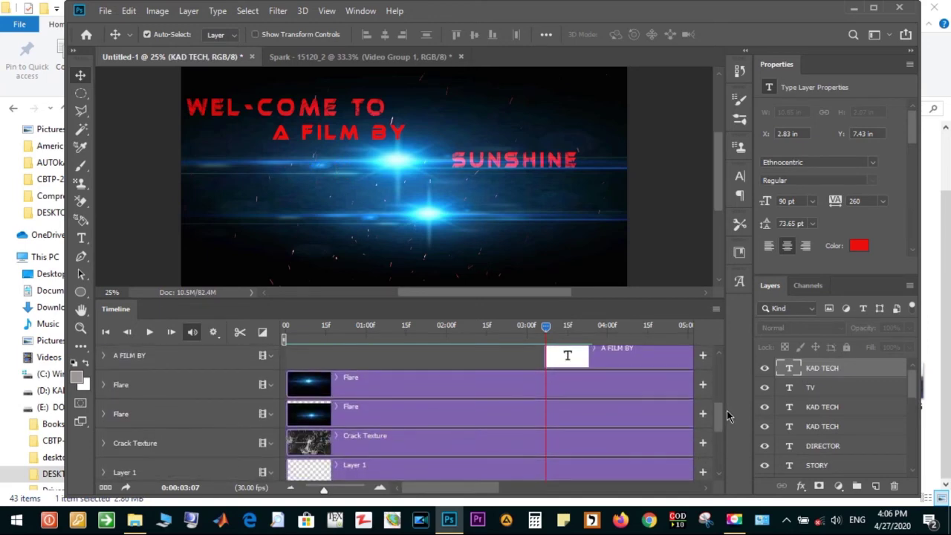
{"action": "scroll", "coordinate": [727, 416], "scroll_direction": "down", "scroll_amount": 1}
{"action": "scroll", "coordinate": [728, 416], "scroll_direction": "down", "scroll_amount": 2}
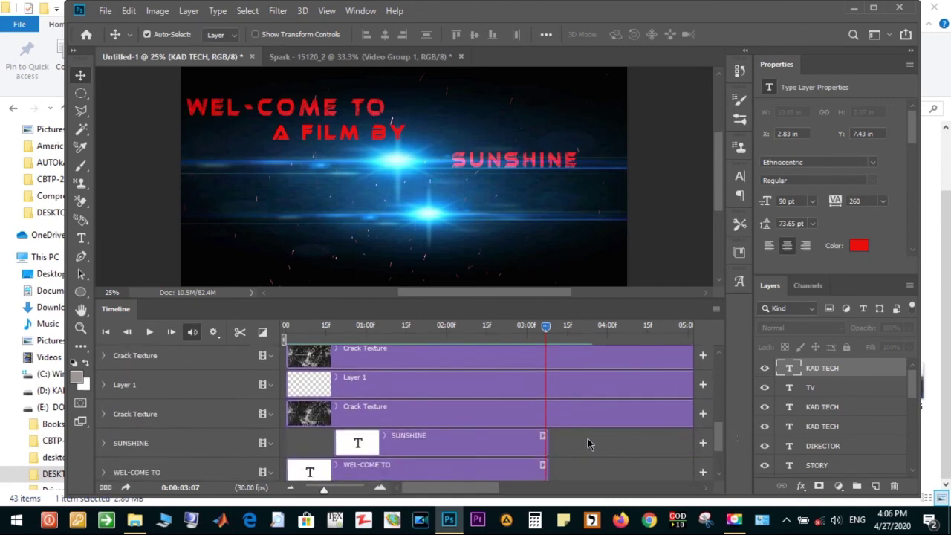
{"action": "left_click_drag", "start_coordinate": [547, 445], "coordinate": [542, 444]}
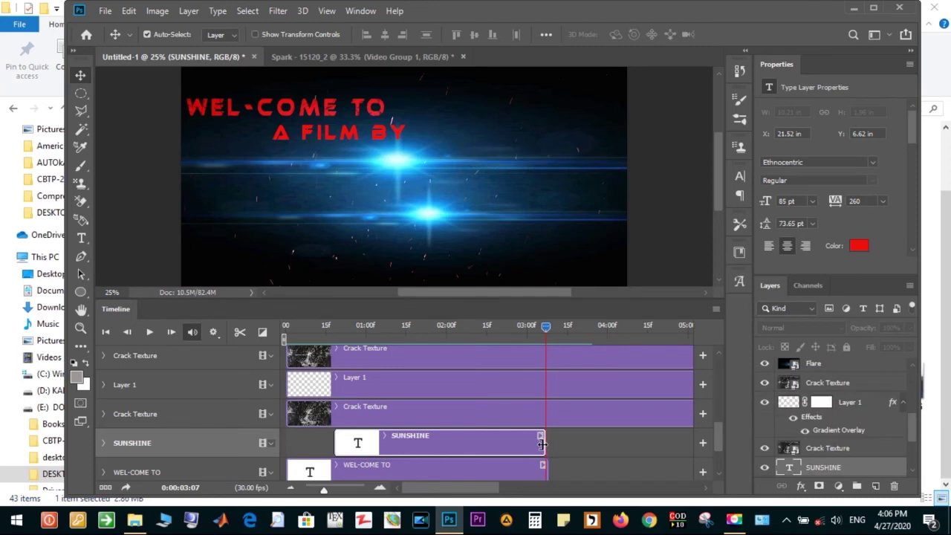
{"action": "left_click_drag", "start_coordinate": [545, 465], "coordinate": [543, 465]}
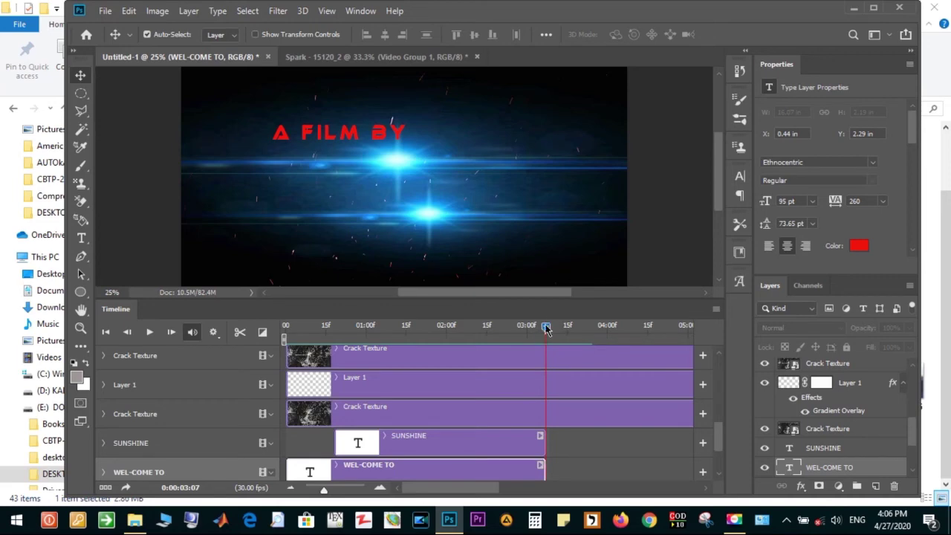
- Put the playhead at 03:06 and end SUNSHINE and WEL-COME TO just before it
{"action": "left_click_drag", "start_coordinate": [546, 330], "coordinate": [544, 330]}
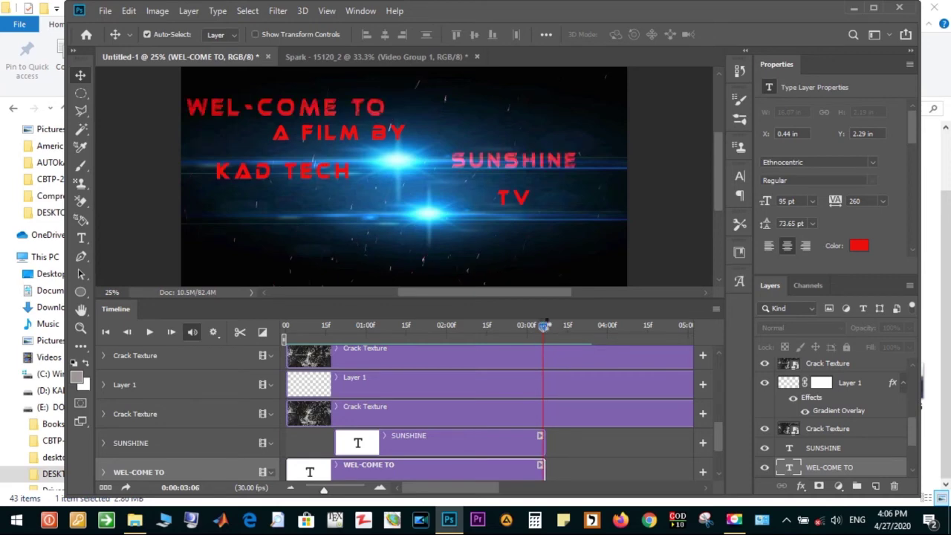
{"action": "left_click_drag", "start_coordinate": [542, 444], "coordinate": [537, 441]}
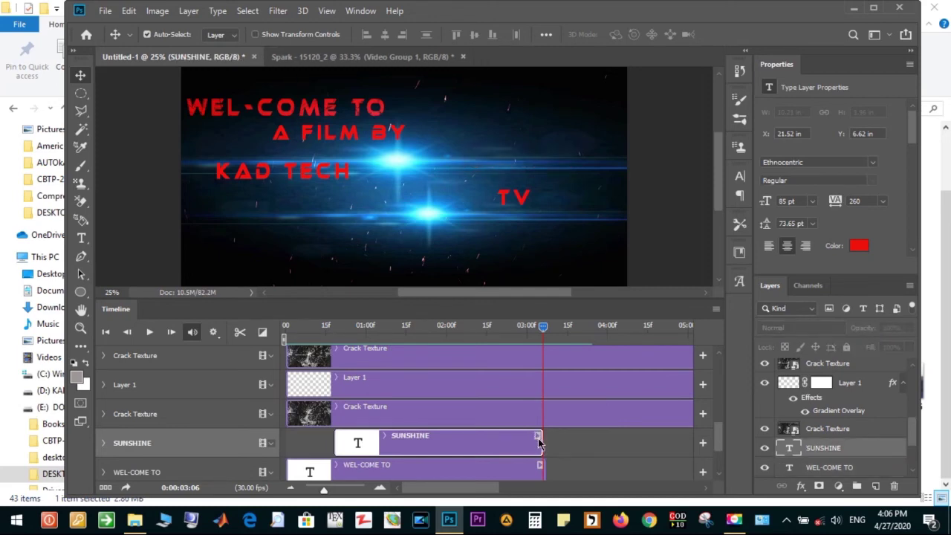
{"action": "left_click_drag", "start_coordinate": [540, 437], "coordinate": [541, 438]}
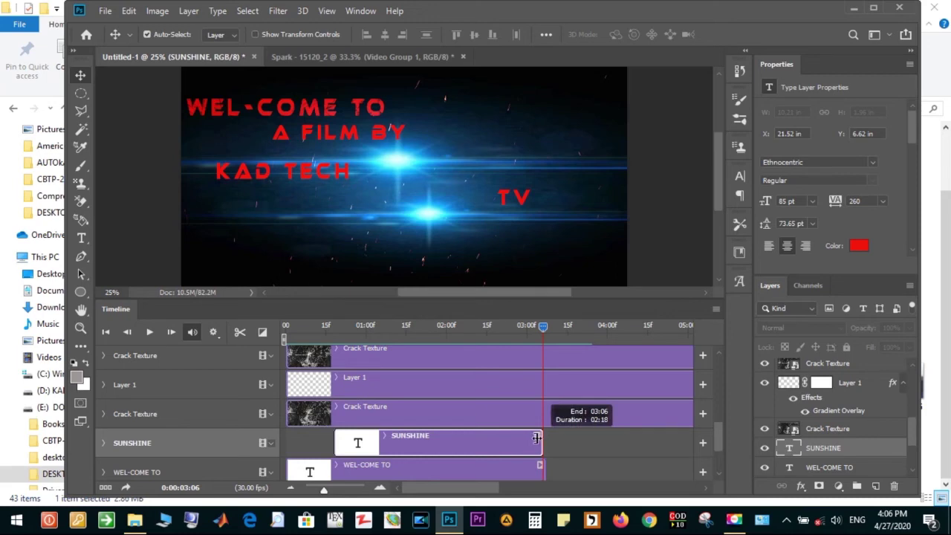
{"action": "left_click_drag", "start_coordinate": [543, 466], "coordinate": [540, 471]}
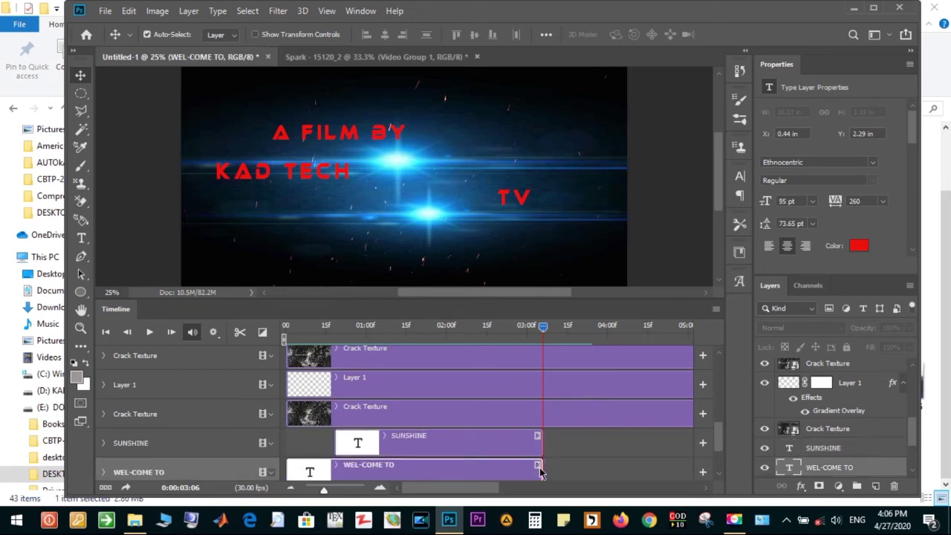
{"action": "left_click_drag", "start_coordinate": [542, 448], "coordinate": [537, 451]}
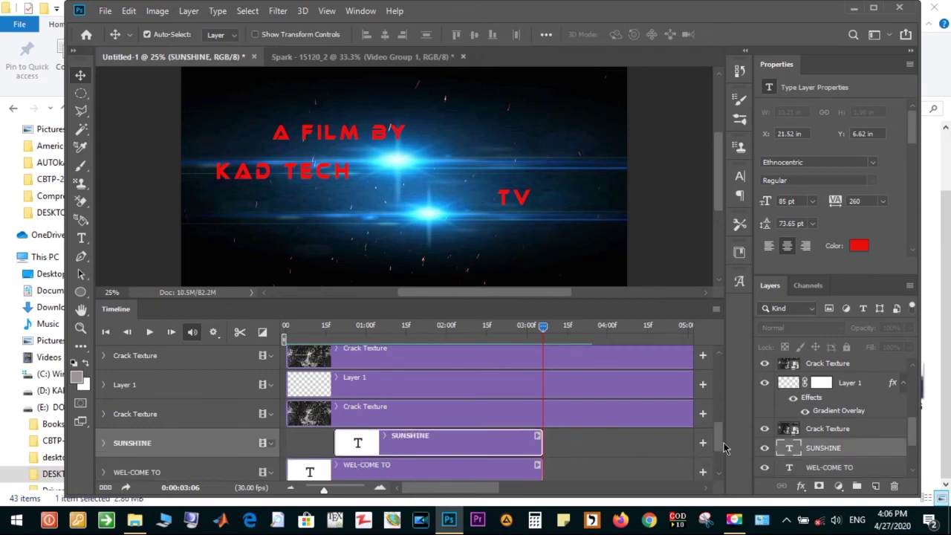
{"action": "scroll", "coordinate": [719, 416], "scroll_direction": "down", "scroll_amount": 5}
{"action": "scroll", "coordinate": [719, 394], "scroll_direction": "up", "scroll_amount": 2}
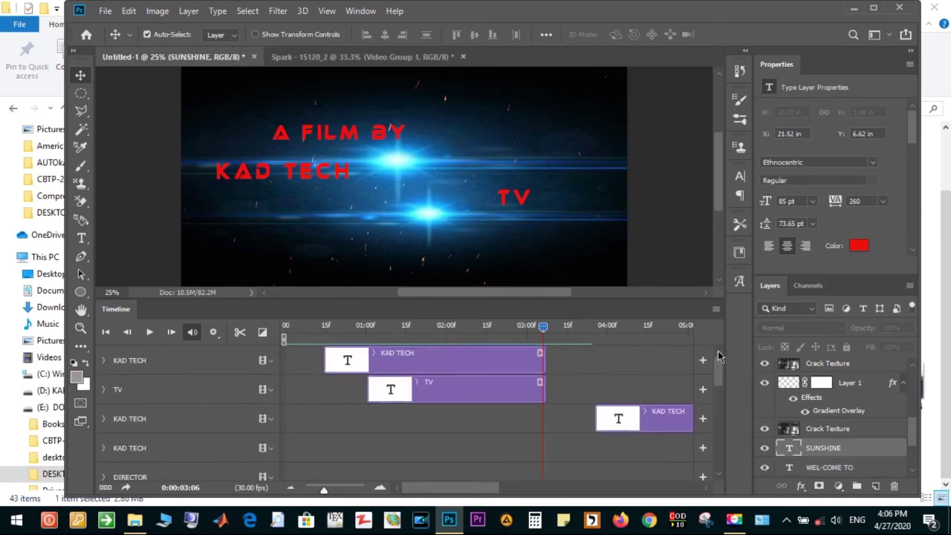
- Make the TV and KAD TECH clips end just before the 03:06 playhead
{"action": "left_click", "coordinate": [544, 385]}
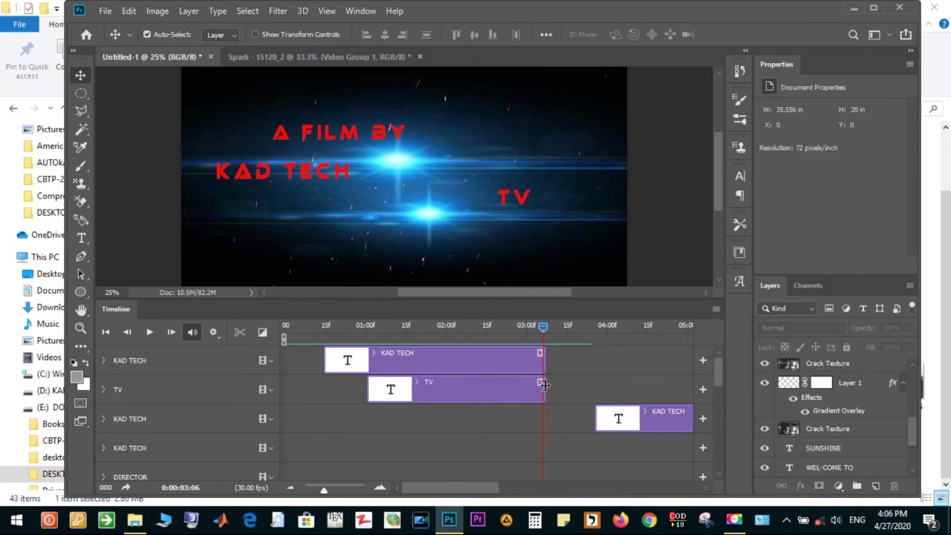
{"action": "left_click_drag", "start_coordinate": [545, 384], "coordinate": [542, 385]}
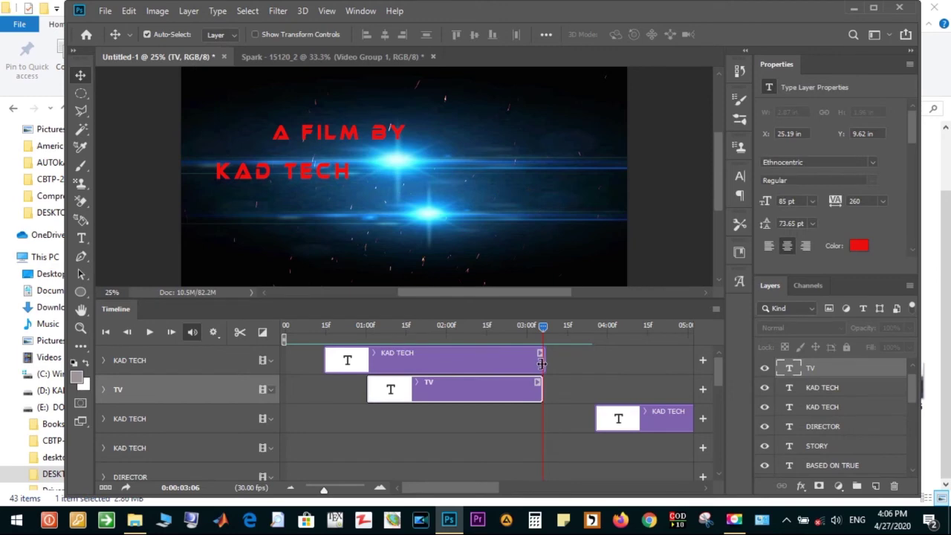
{"action": "left_click", "coordinate": [541, 363]}
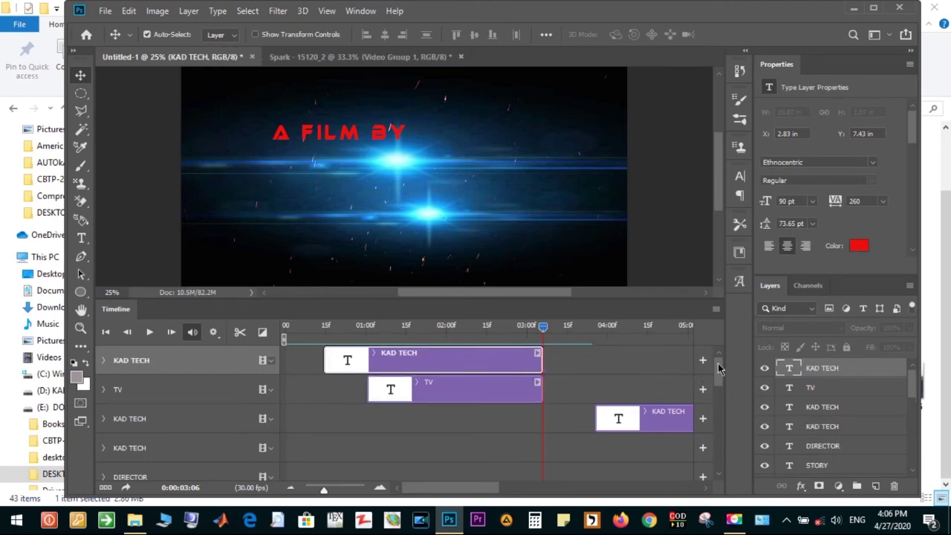
{"action": "left_click_drag", "start_coordinate": [719, 368], "coordinate": [726, 401]}
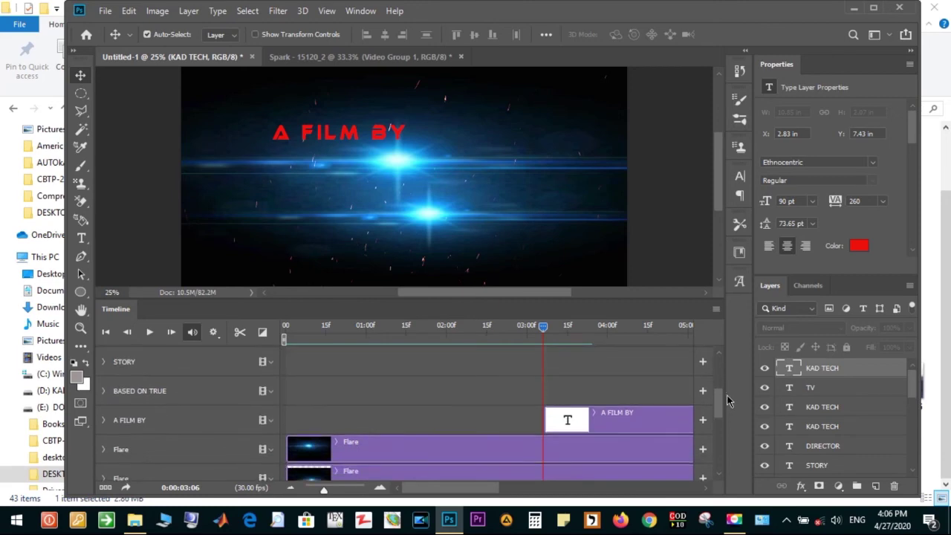
{"action": "left_click_drag", "start_coordinate": [728, 401], "coordinate": [728, 459]}
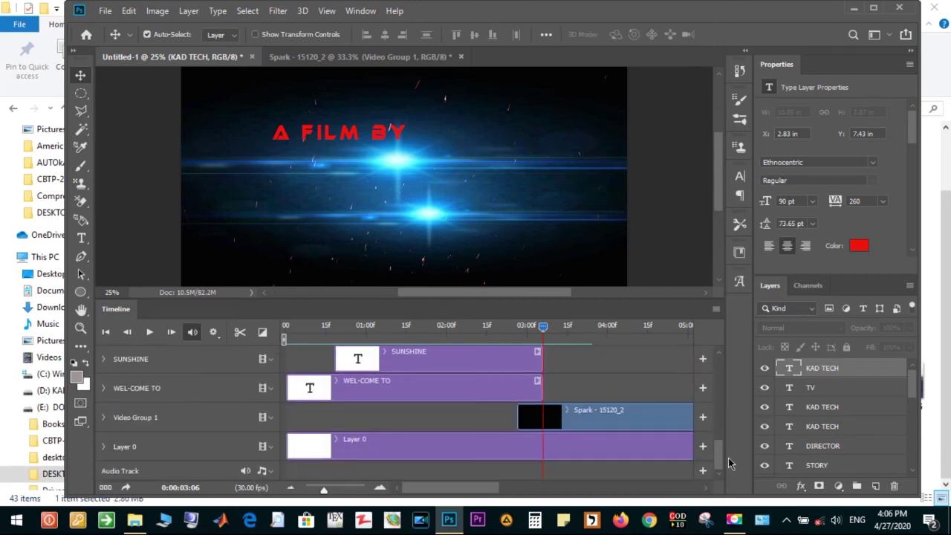
- Render the timeline as 'intero video' in H.264 with the YouTube HD 720p 25 preset
{"action": "left_click", "coordinate": [717, 309]}
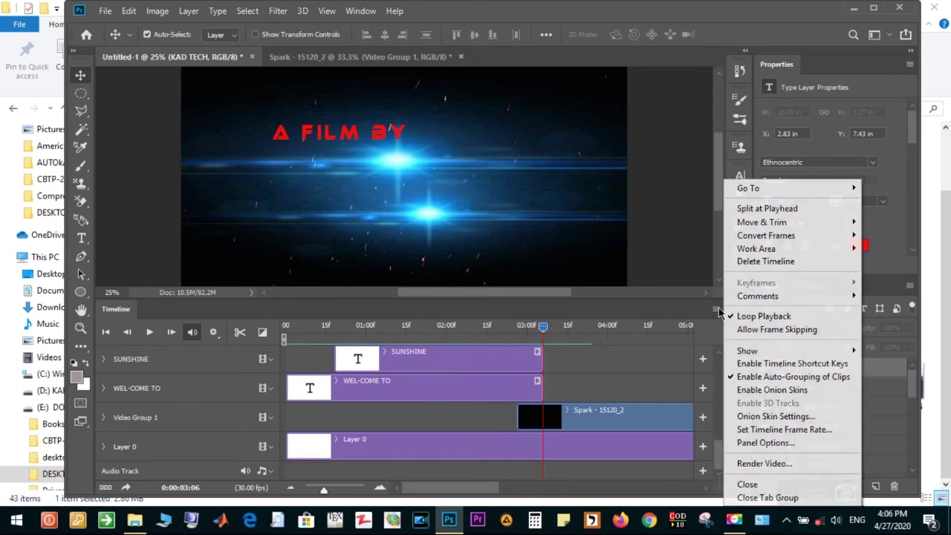
{"action": "left_click", "coordinate": [757, 464]}
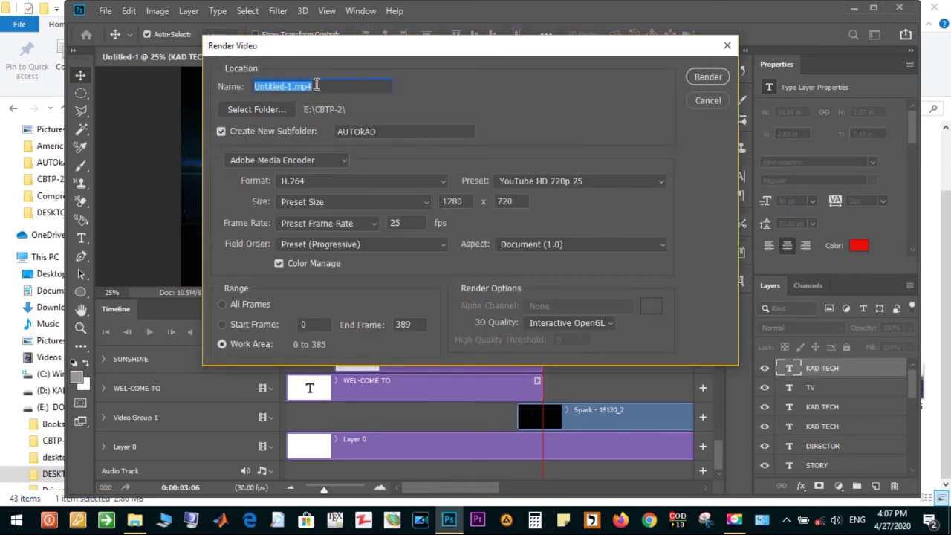
{"action": "key", "text": "BackSpace"}
{"action": "type", "text": "tero"}
{"action": "type", "text": "video"}
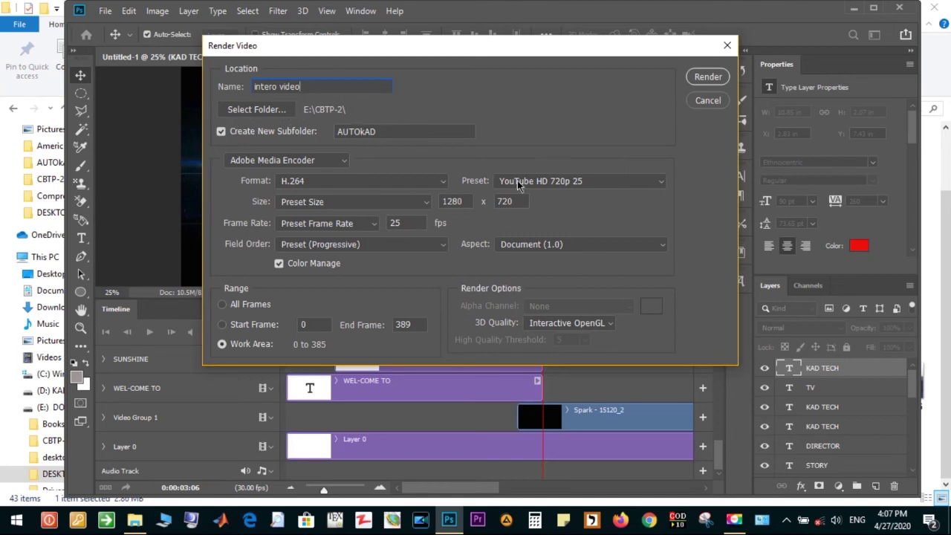
{"action": "left_click", "coordinate": [312, 181]}
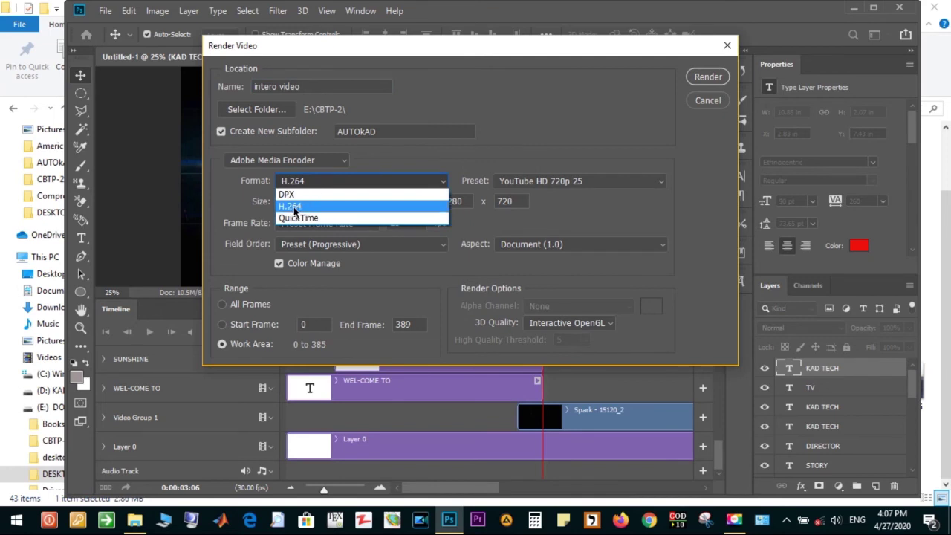
{"action": "left_click", "coordinate": [289, 207]}
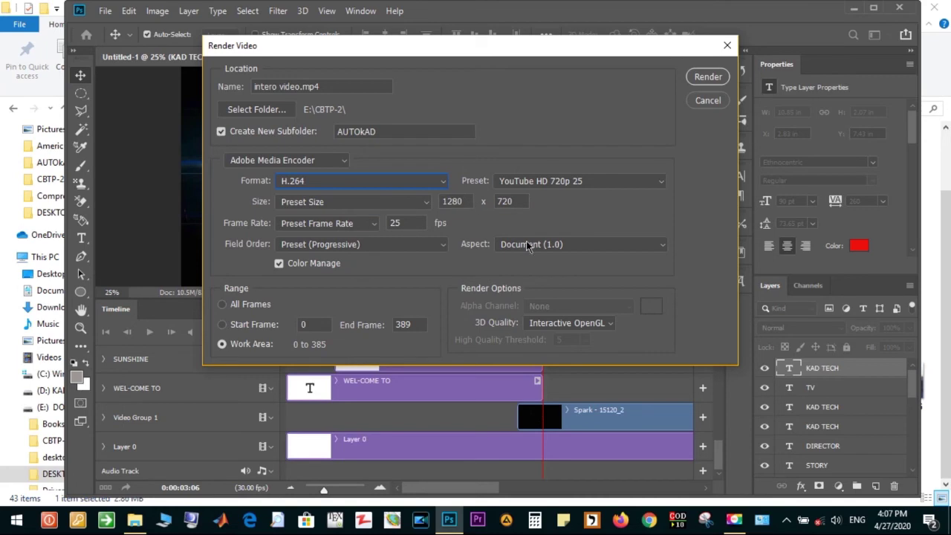
{"action": "left_click", "coordinate": [701, 81]}
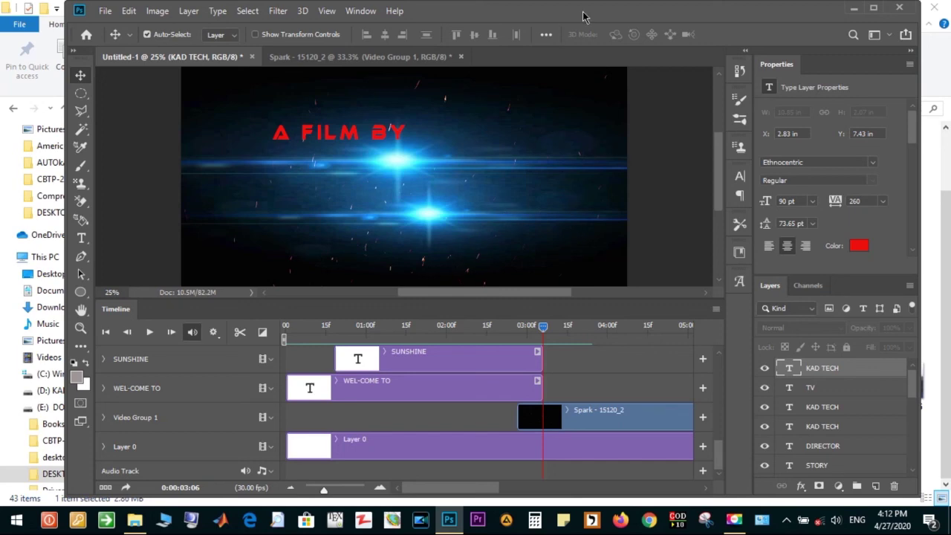
{"action": "mouse_move", "coordinate": [646, 13]}
{"action": "left_mouse_down"}
{"action": "mouse_move", "coordinate": [632, 34]}
{"action": "mouse_move", "coordinate": [637, 23]}
{"action": "left_mouse_up"}
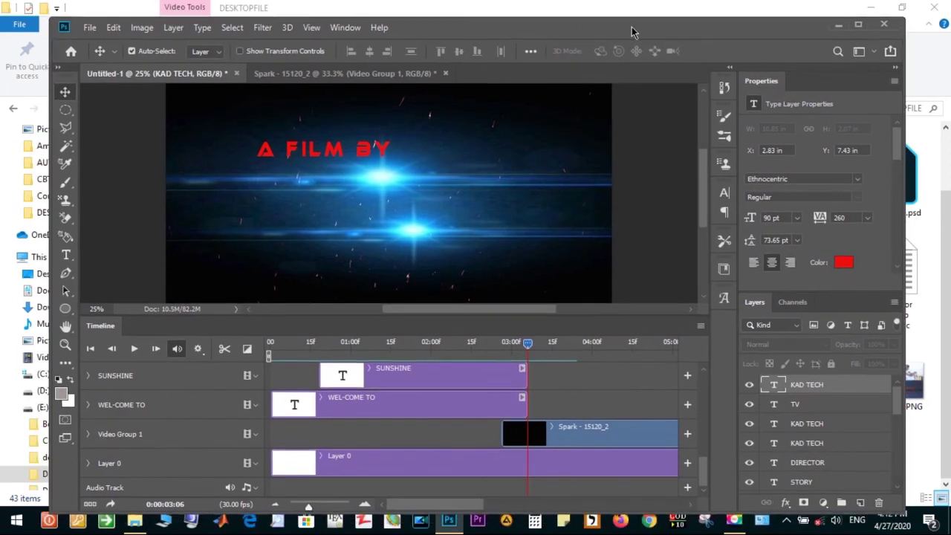
{"action": "left_click", "coordinate": [697, 323]}
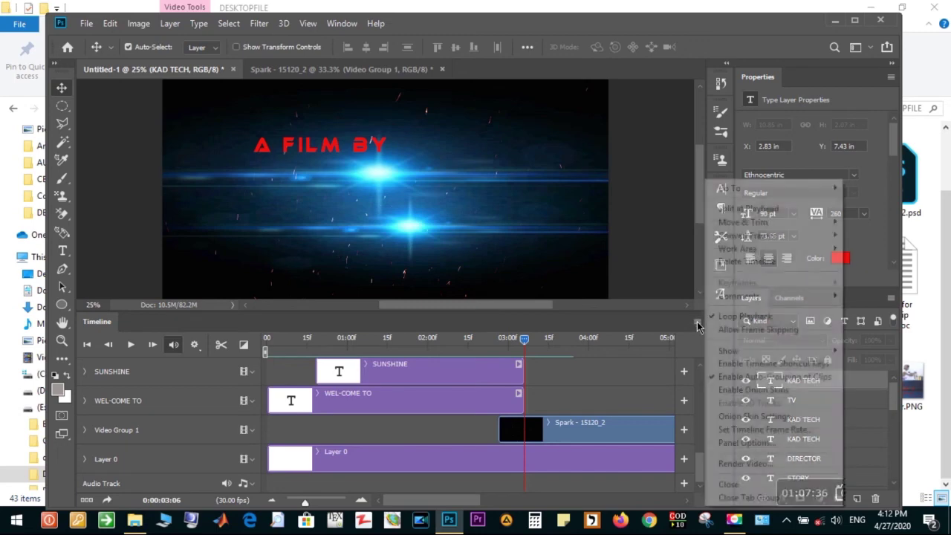
{"action": "left_click", "coordinate": [736, 489]}
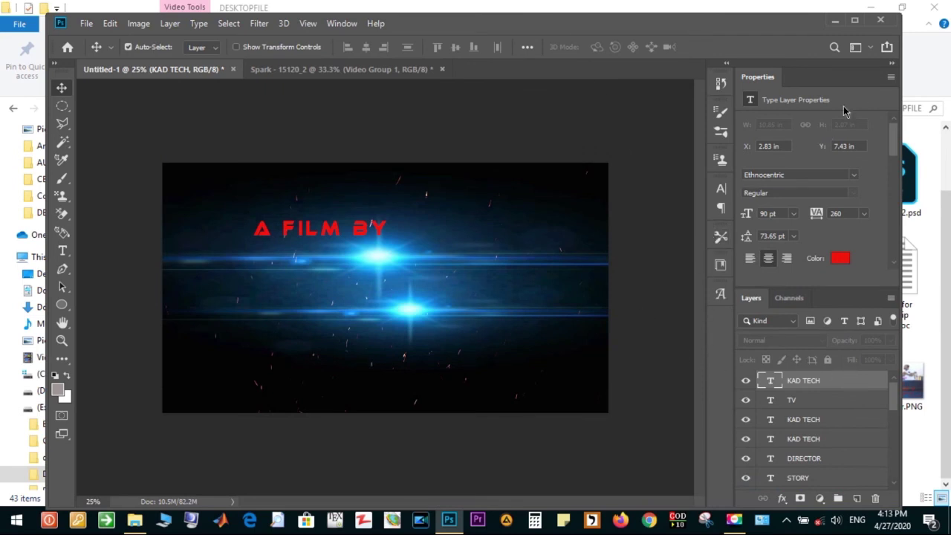
{"action": "left_click", "coordinate": [880, 21]}
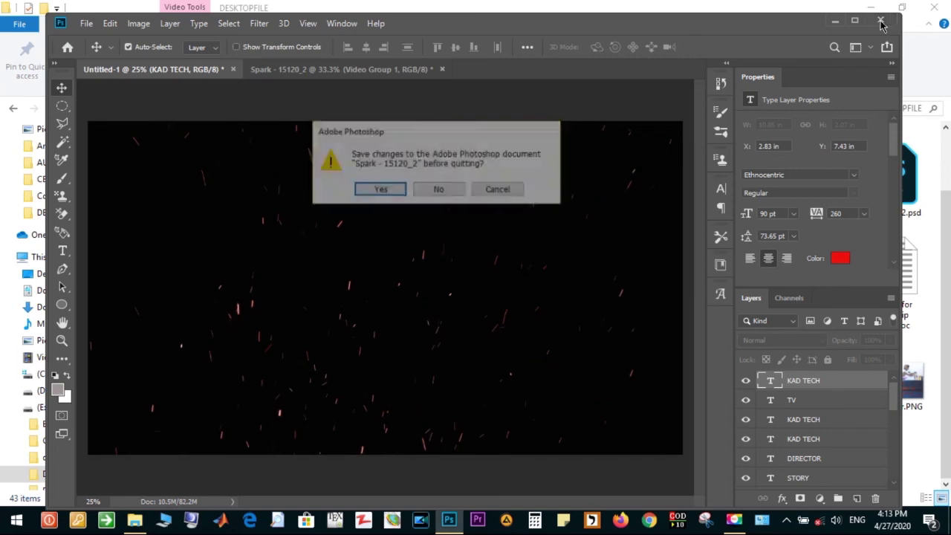
- Save the Spark document as Spark - 15120_2.psd in DESKTOPFILE, then resume quitting
{"action": "left_click", "coordinate": [379, 192]}
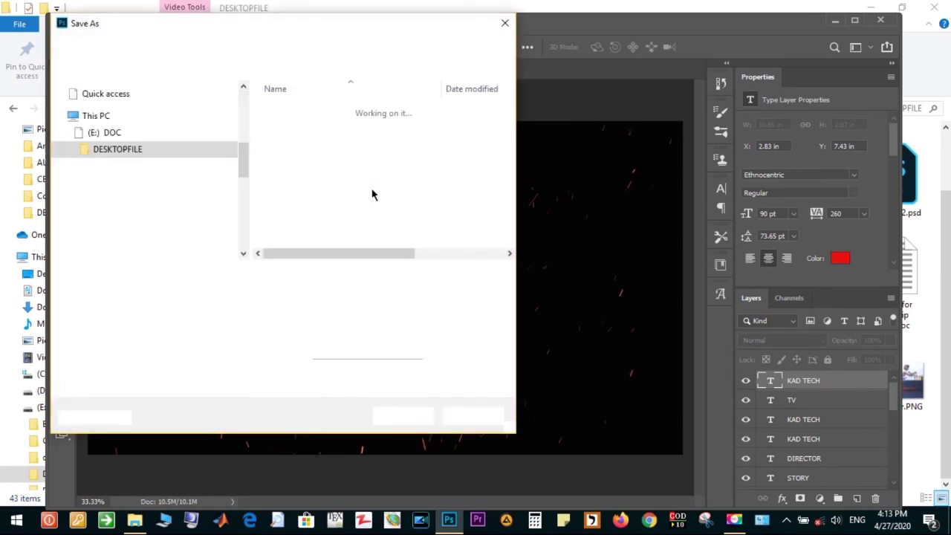
{"action": "mouse_move", "coordinate": [311, 182]}
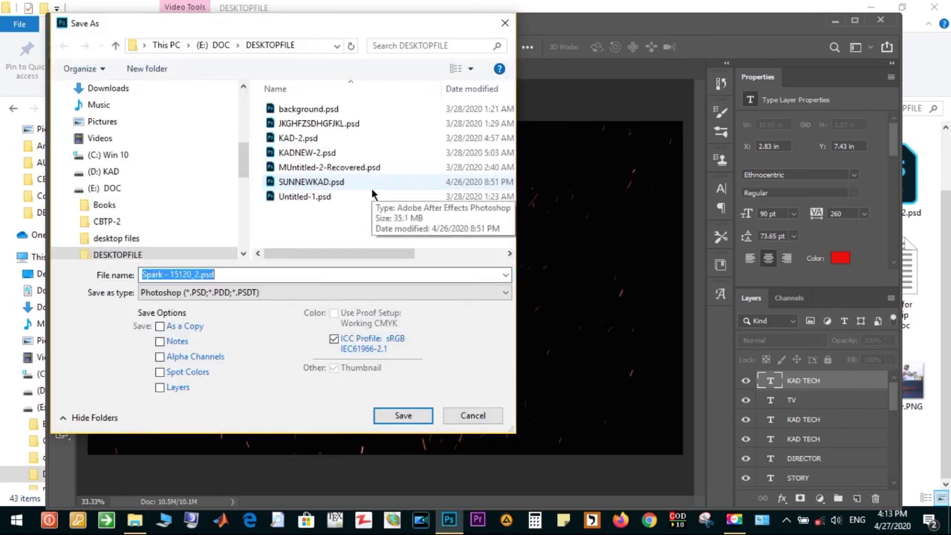
{"action": "left_click", "coordinate": [404, 417]}
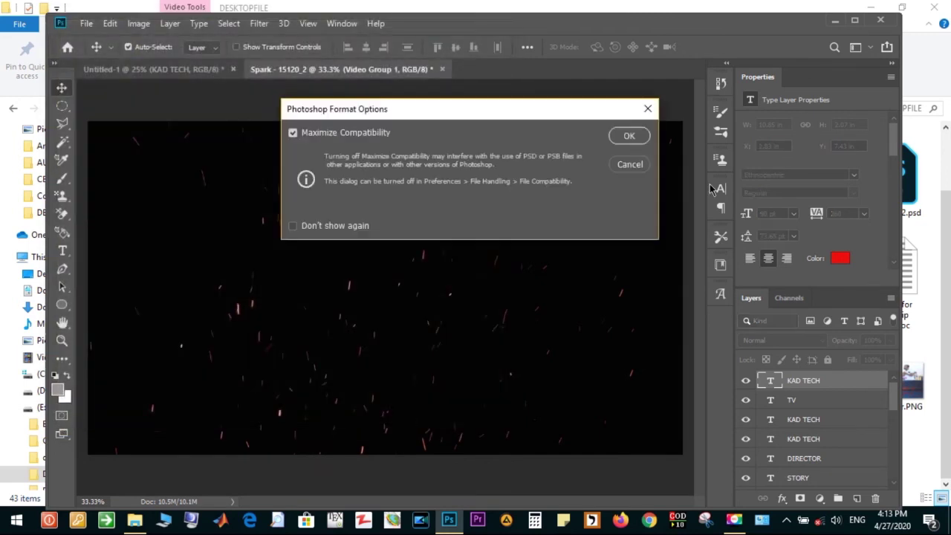
{"action": "left_click", "coordinate": [636, 137]}
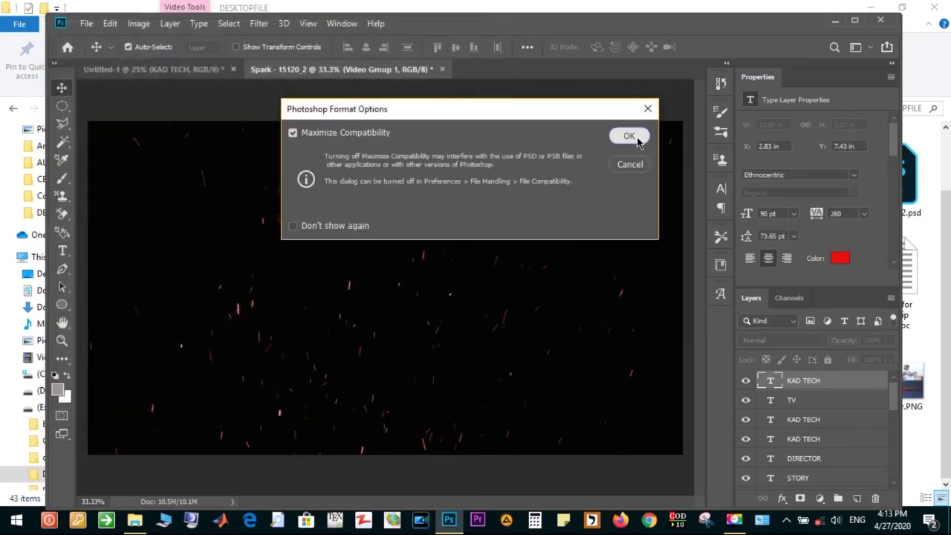
{"action": "key", "text": "ctrl+q"}
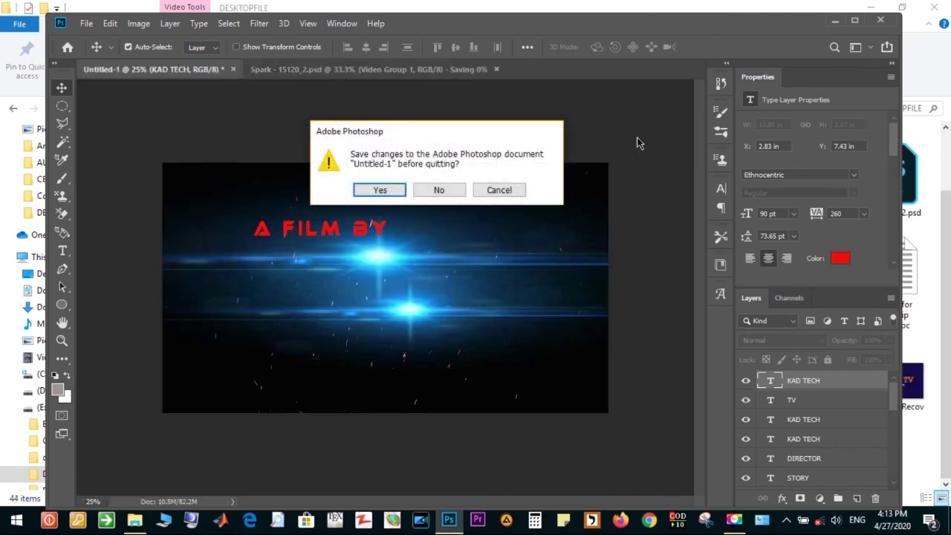
- Save Untitled-1 as video inero.psd in DESKTOPFILE, accepting the default format options
{"action": "left_click", "coordinate": [381, 191]}
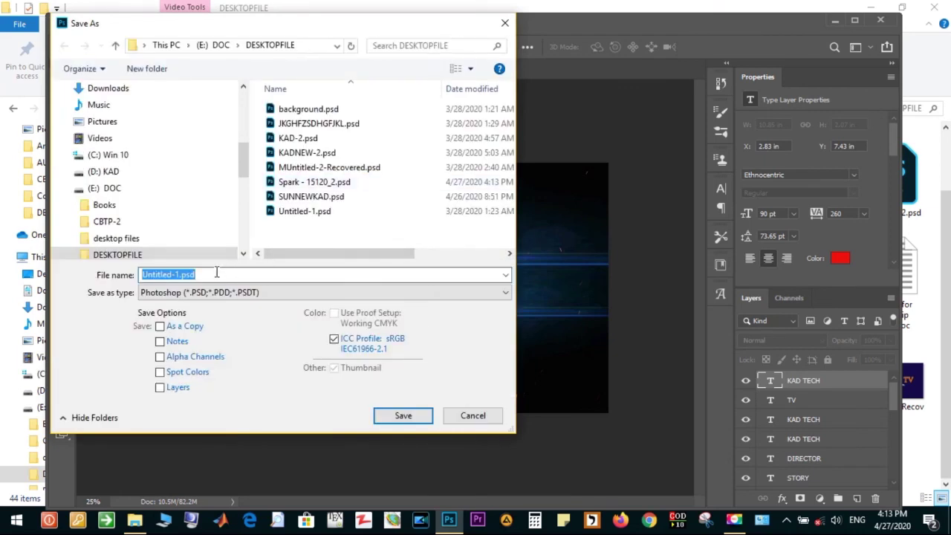
{"action": "type", "text": "video inero"}
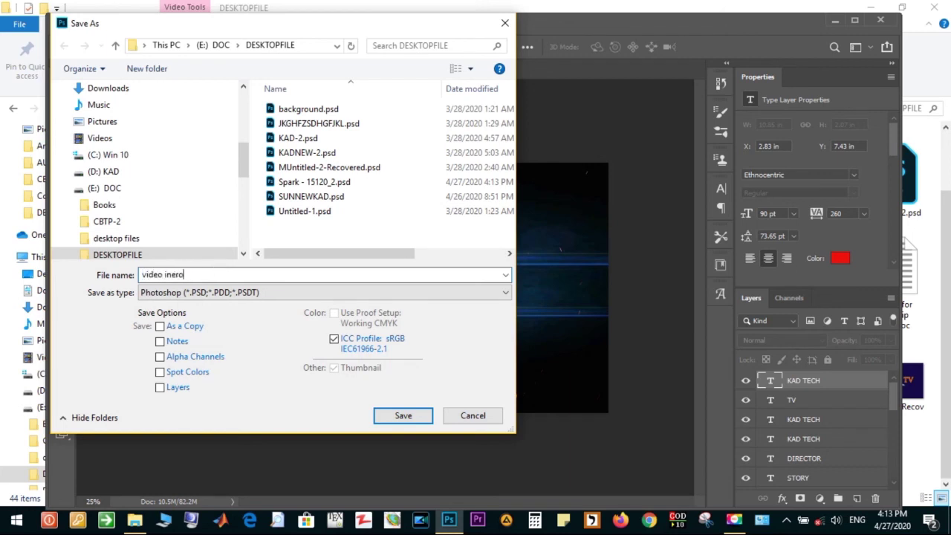
{"action": "left_click", "coordinate": [401, 418]}
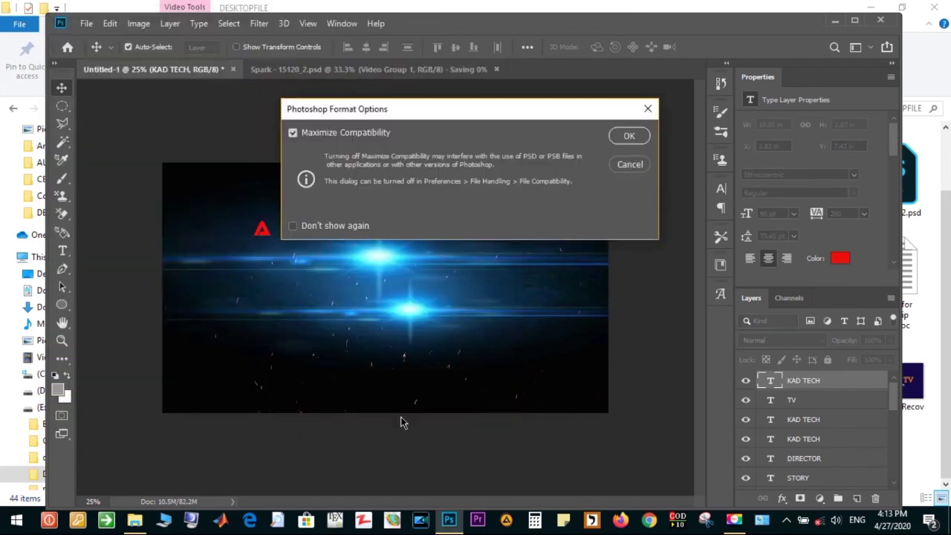
{"action": "left_click", "coordinate": [624, 137]}
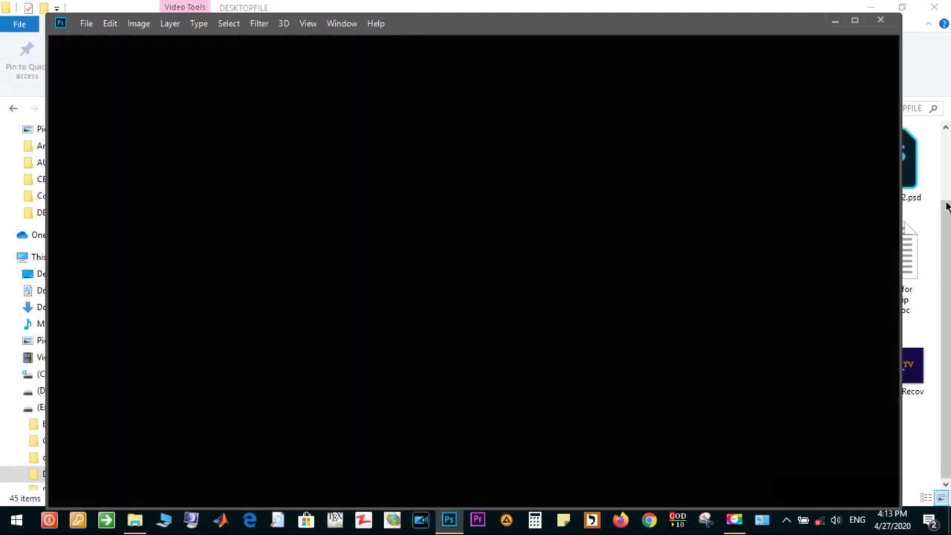
- Close the Photoshop home screen to return to File Explorer
{"action": "left_click", "coordinate": [947, 206]}
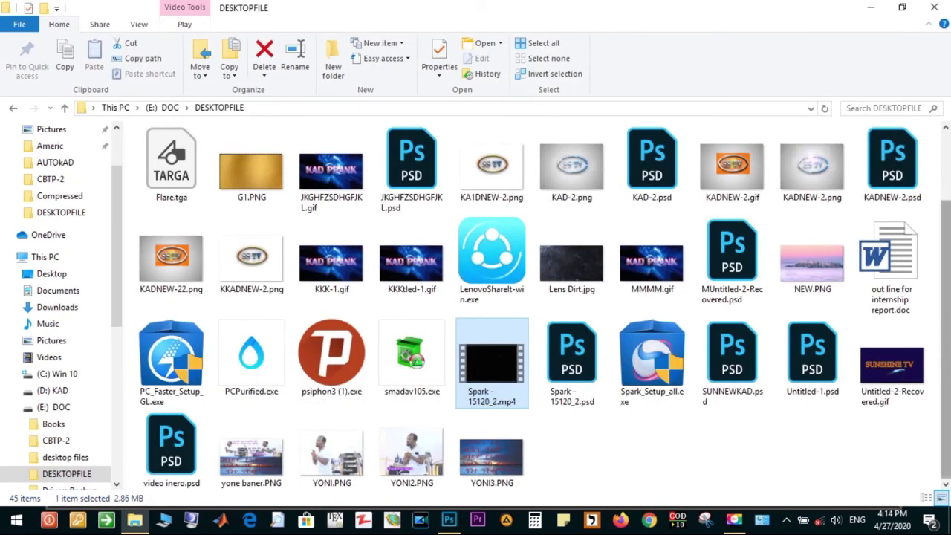
- Refresh the DESKTOPFILE folder listing
{"action": "left_click", "coordinate": [636, 434]}
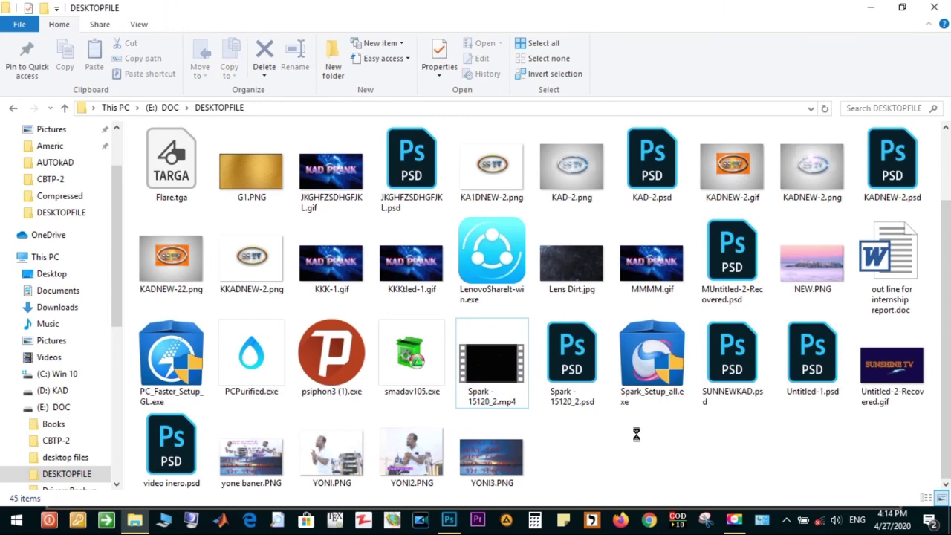
{"action": "right_click", "coordinate": [636, 434]}
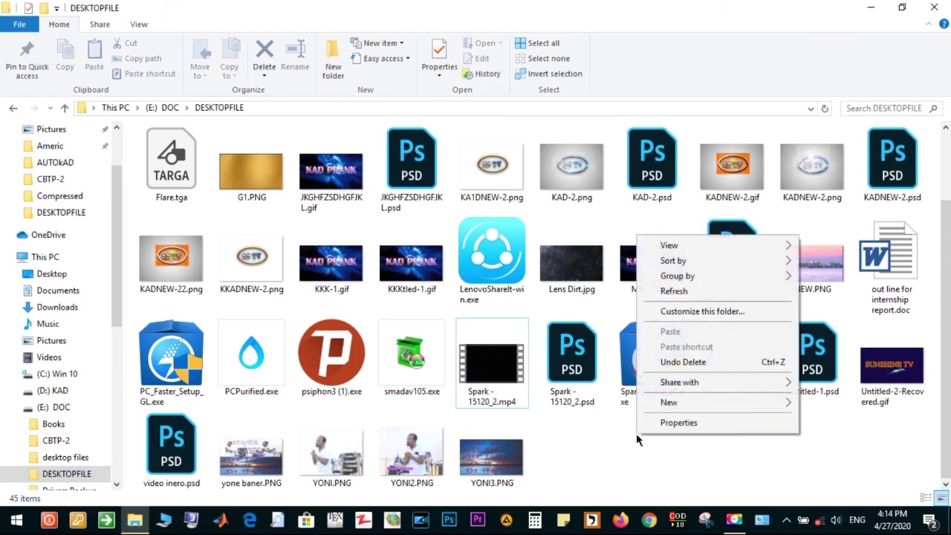
{"action": "left_click", "coordinate": [674, 291]}
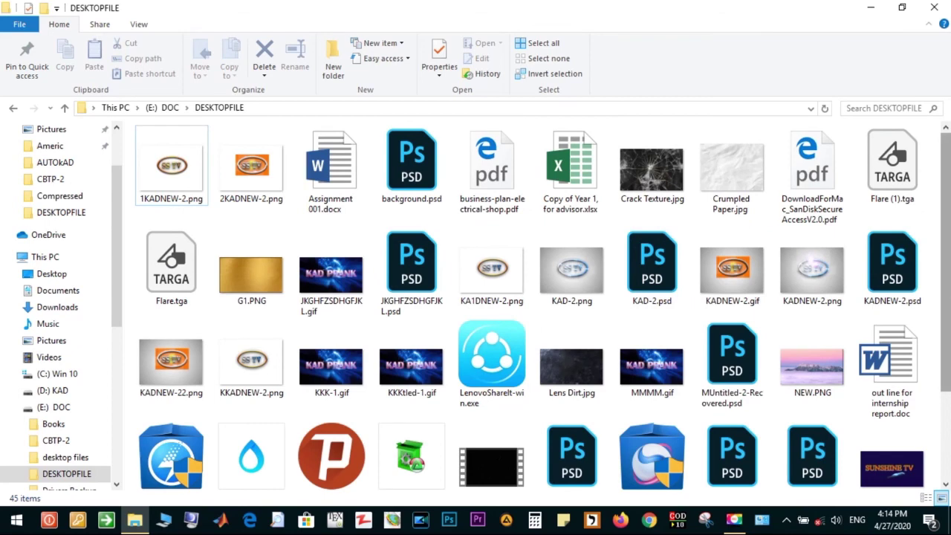
{"action": "scroll", "coordinate": [542, 304], "scroll_direction": "down", "scroll_amount": 2}
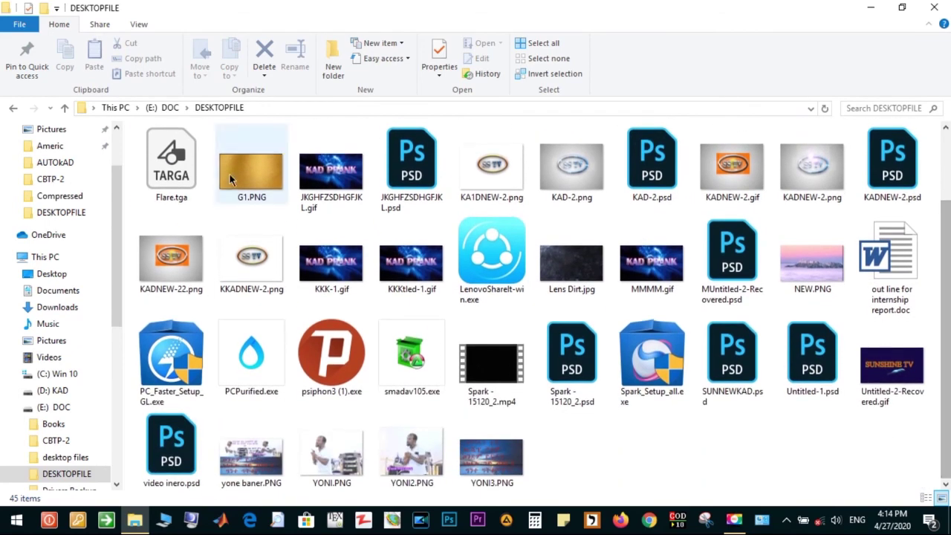
- Navigate to the AUTOkAD folder under (E:) DOC > CBTP-2
{"action": "left_click", "coordinate": [167, 108]}
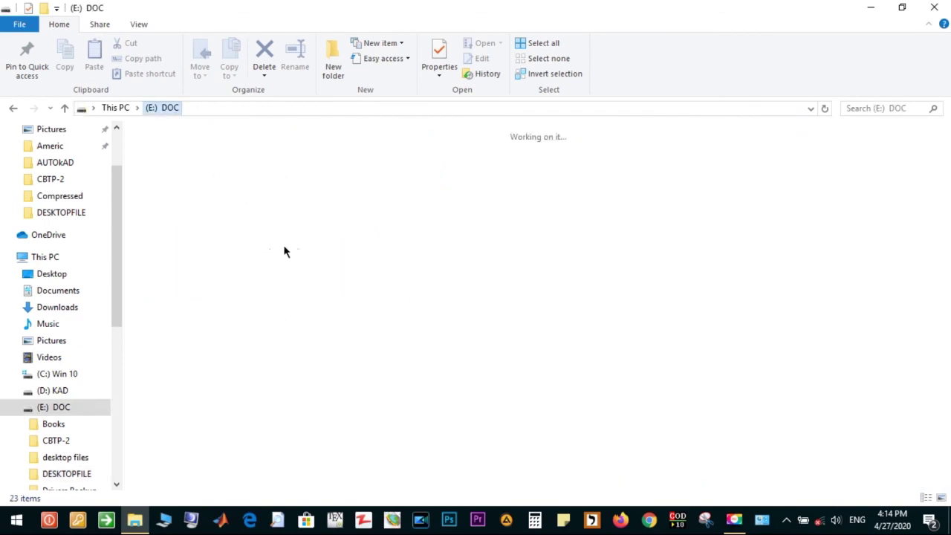
{"action": "double_click", "coordinate": [211, 162]}
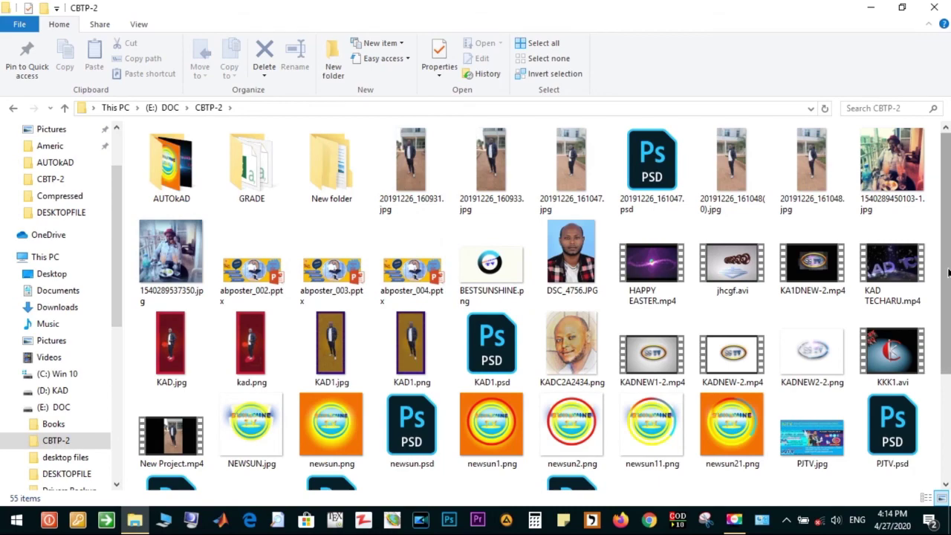
{"action": "scroll", "coordinate": [947, 274], "scroll_direction": "down", "scroll_amount": 5}
{"action": "scroll", "coordinate": [946, 282], "scroll_direction": "up", "scroll_amount": 5}
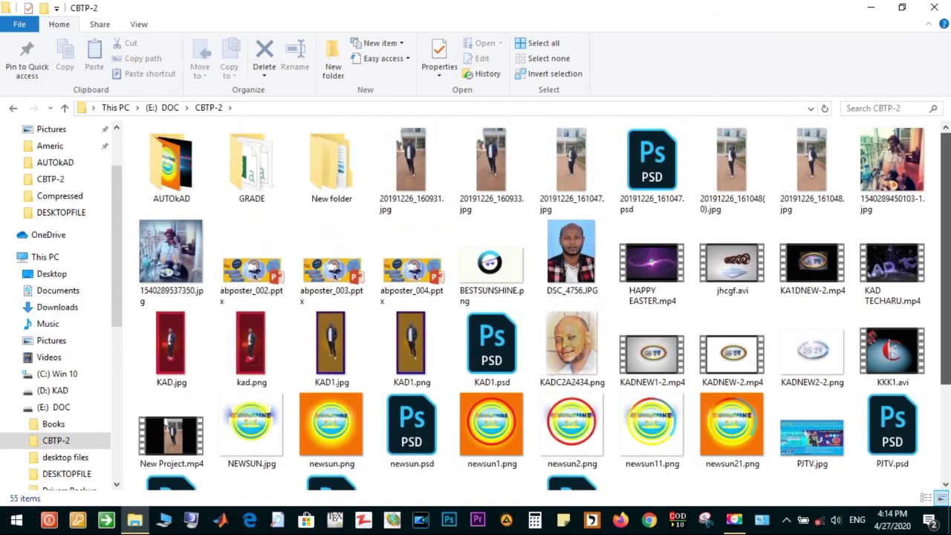
{"action": "double_click", "coordinate": [184, 176]}
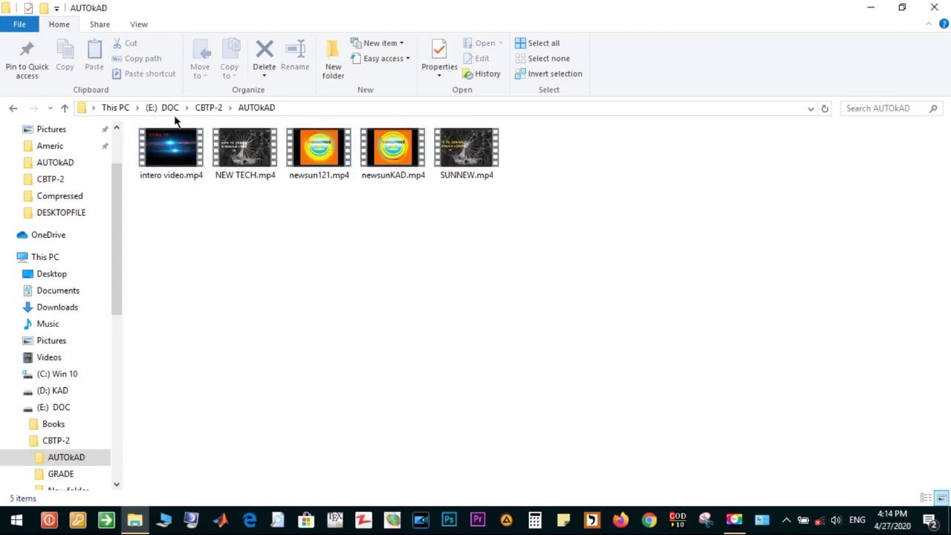
- Open intero video.mp4 with PotPlayer (64-bit)
{"action": "left_click", "coordinate": [173, 144]}
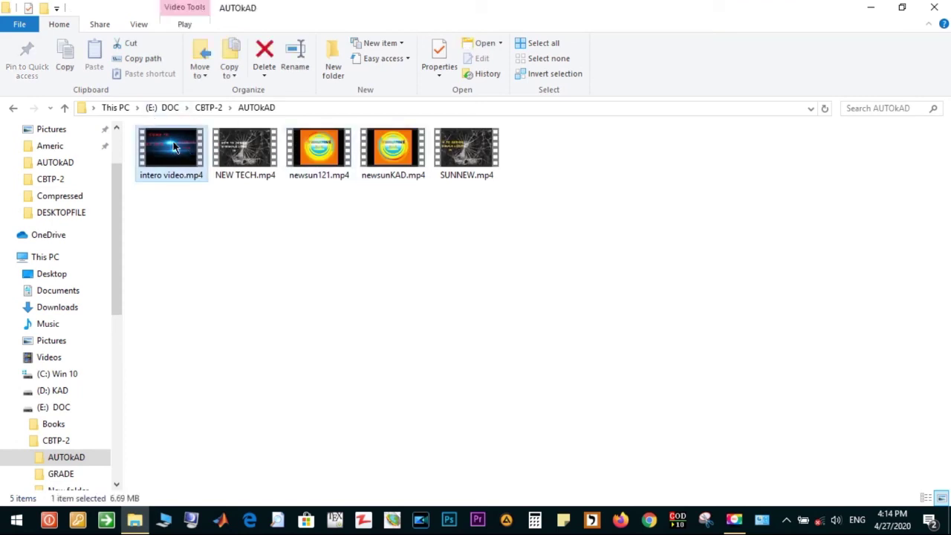
{"action": "double_click", "coordinate": [173, 146]}
{"action": "right_click", "coordinate": [172, 142]}
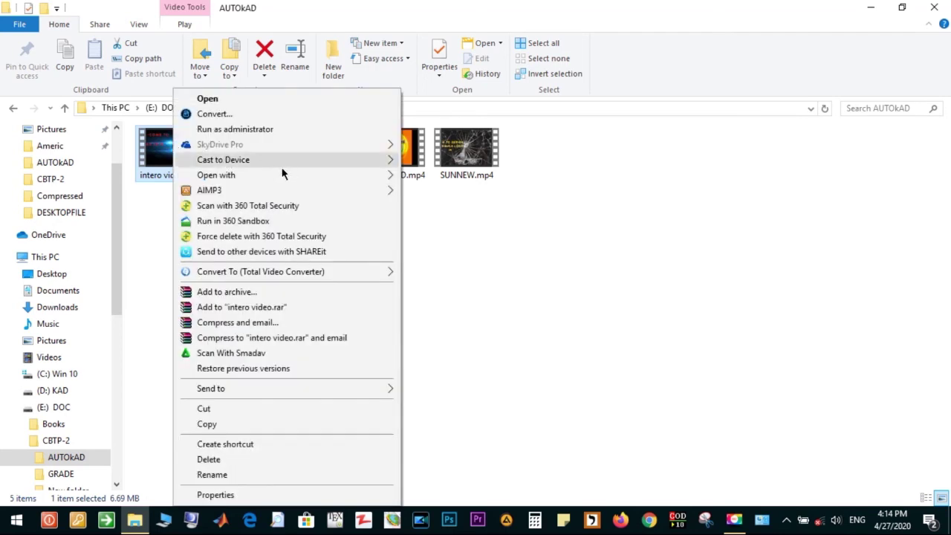
{"action": "mouse_move", "coordinate": [216, 175]}
{"action": "left_click", "coordinate": [478, 286]}
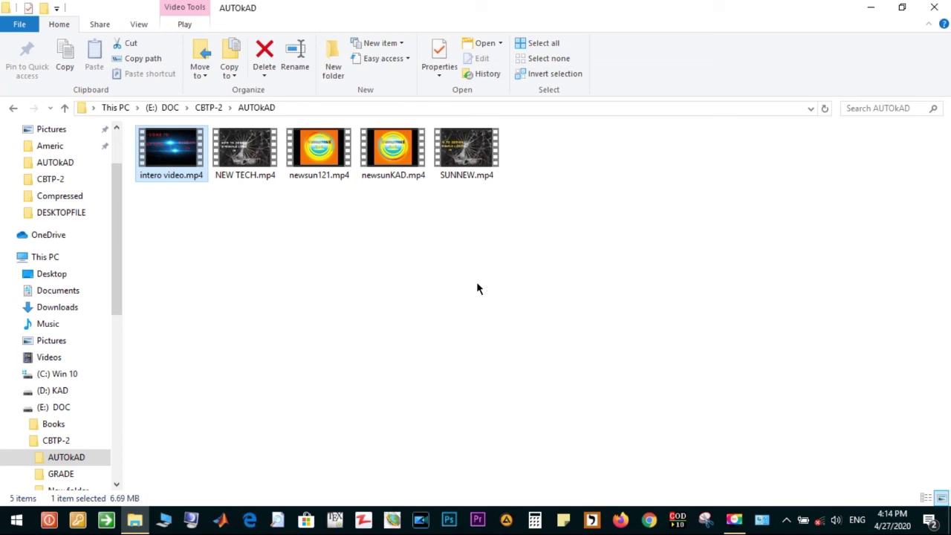
{"action": "key", "text": "Return"}
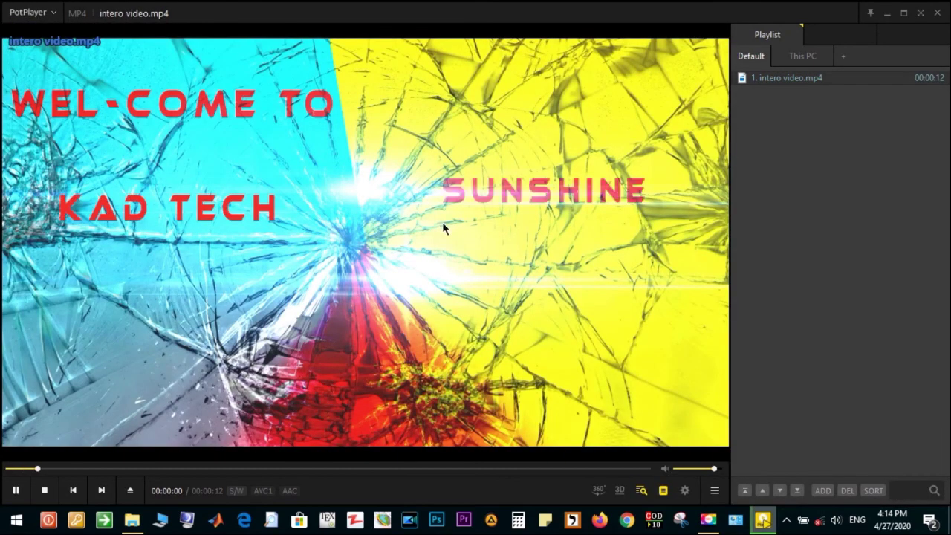
- Watch intero video.mp4 full screen in PotPlayer, then close the player and File Explorer
{"action": "double_click", "coordinate": [442, 226]}
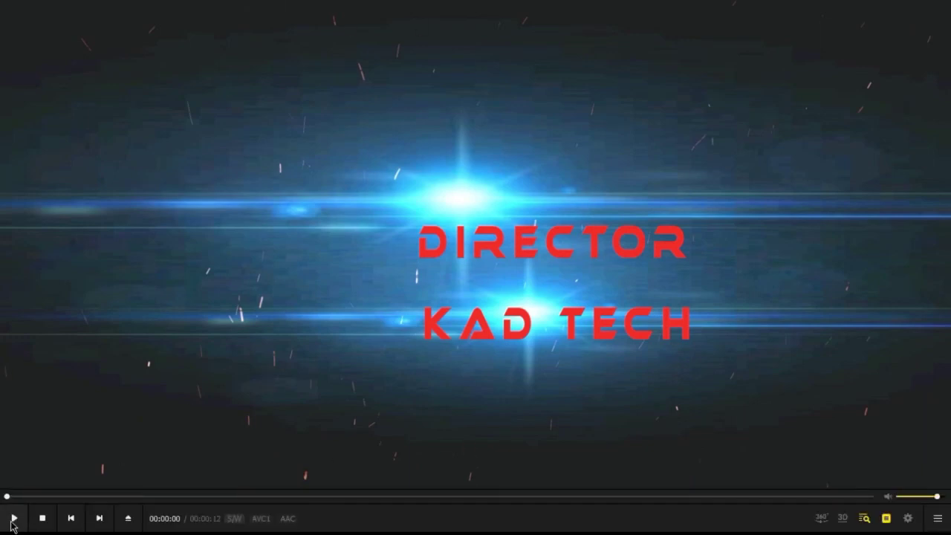
{"action": "left_click", "coordinate": [13, 519]}
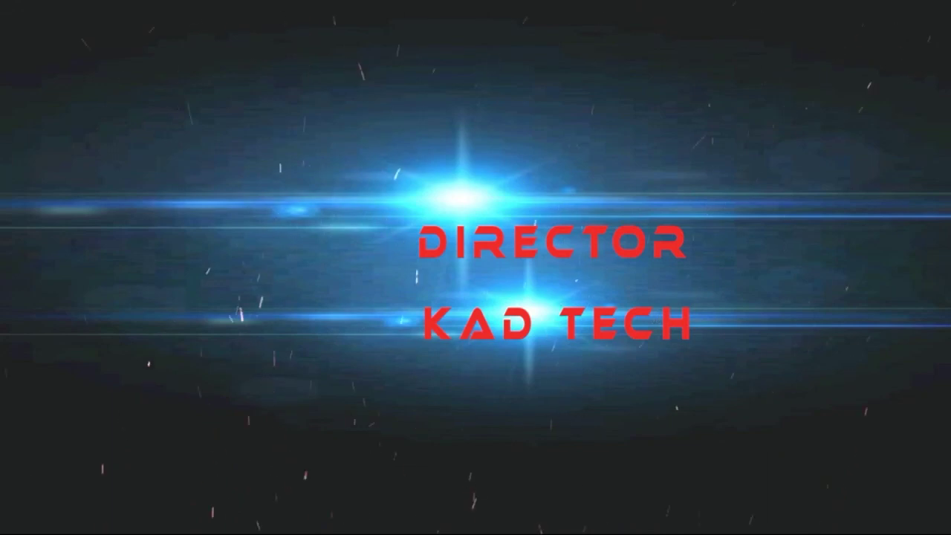
{"action": "left_click", "coordinate": [940, 13]}
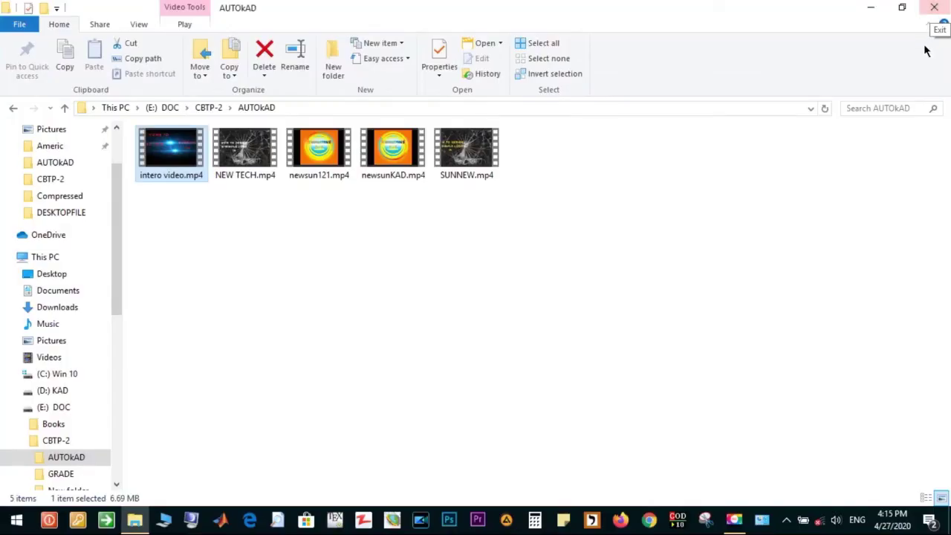
{"action": "left_click", "coordinate": [940, 8]}
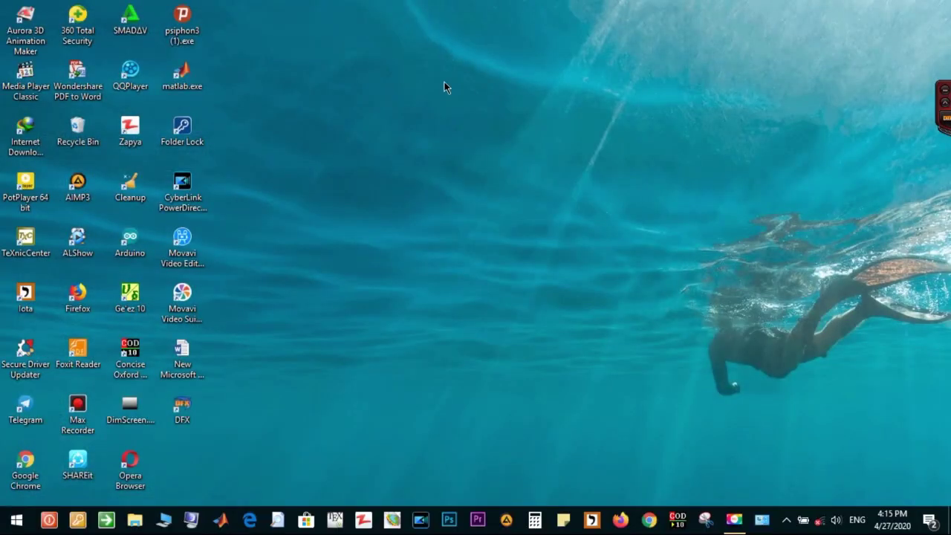